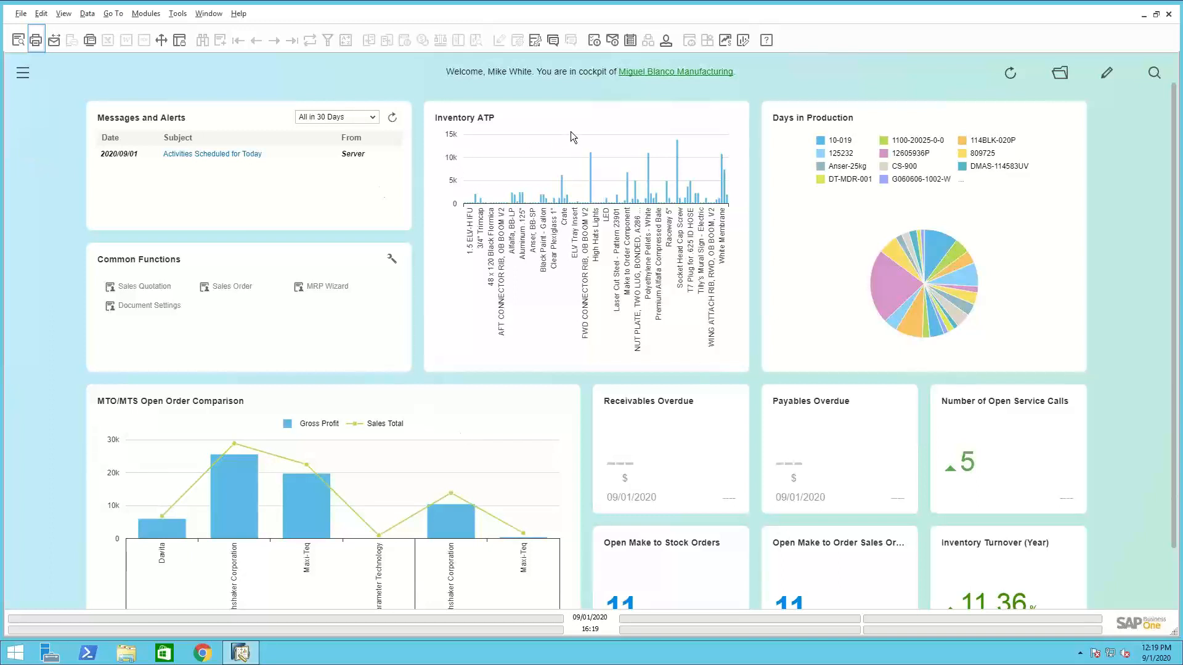
# View the list of available companies and the Activities Scheduled for Today alert, closing each window after viewing
pyautogui.click(657, 73)
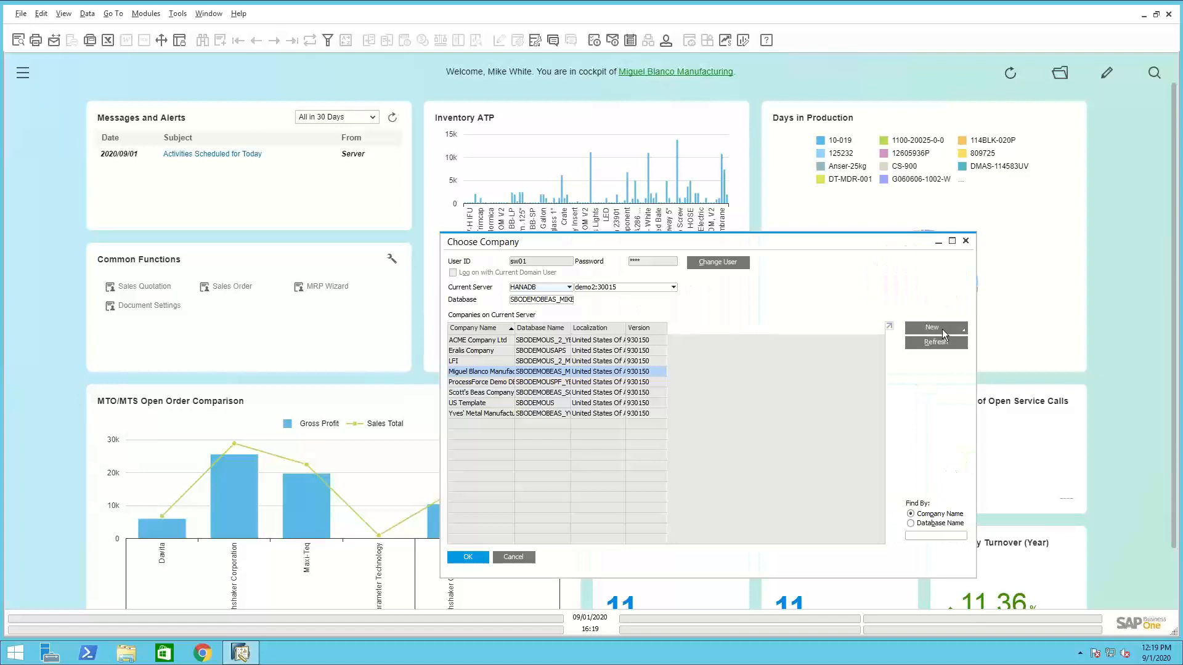
pyautogui.click(966, 242)
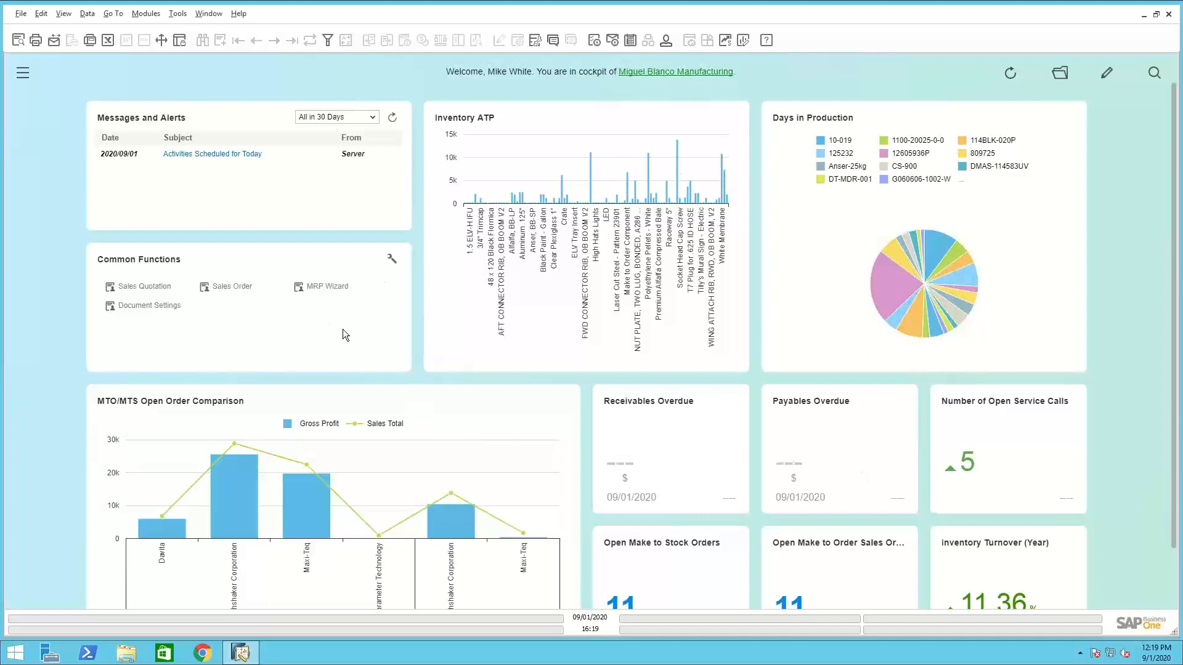
pyautogui.click(204, 156)
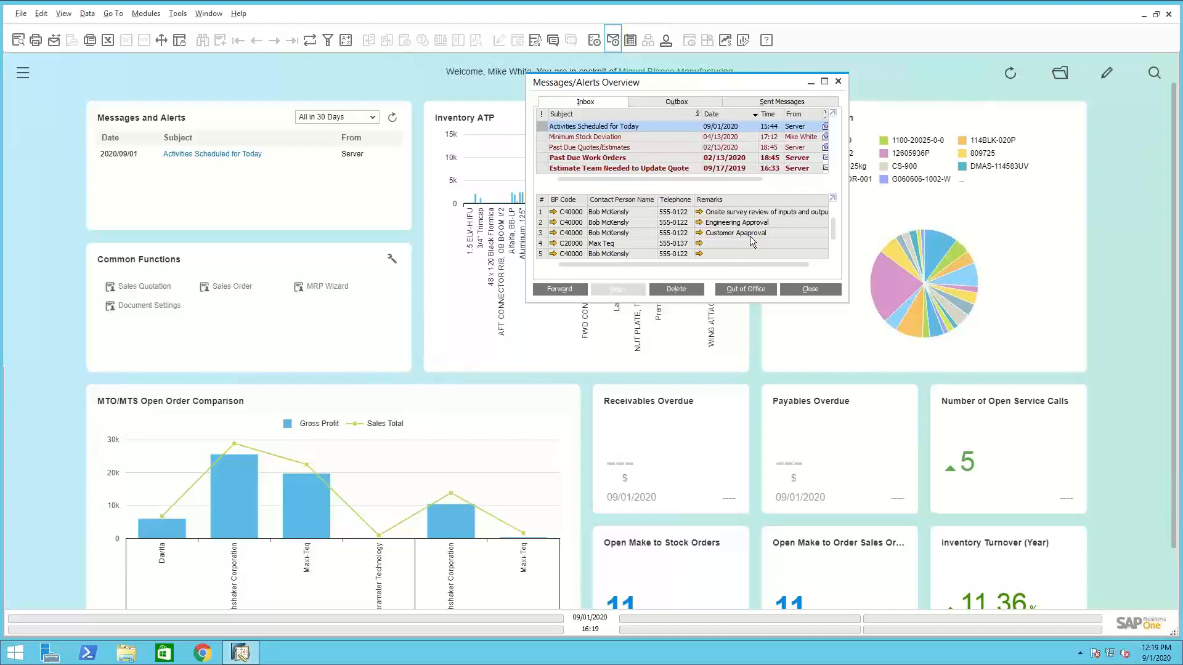
pyautogui.click(838, 81)
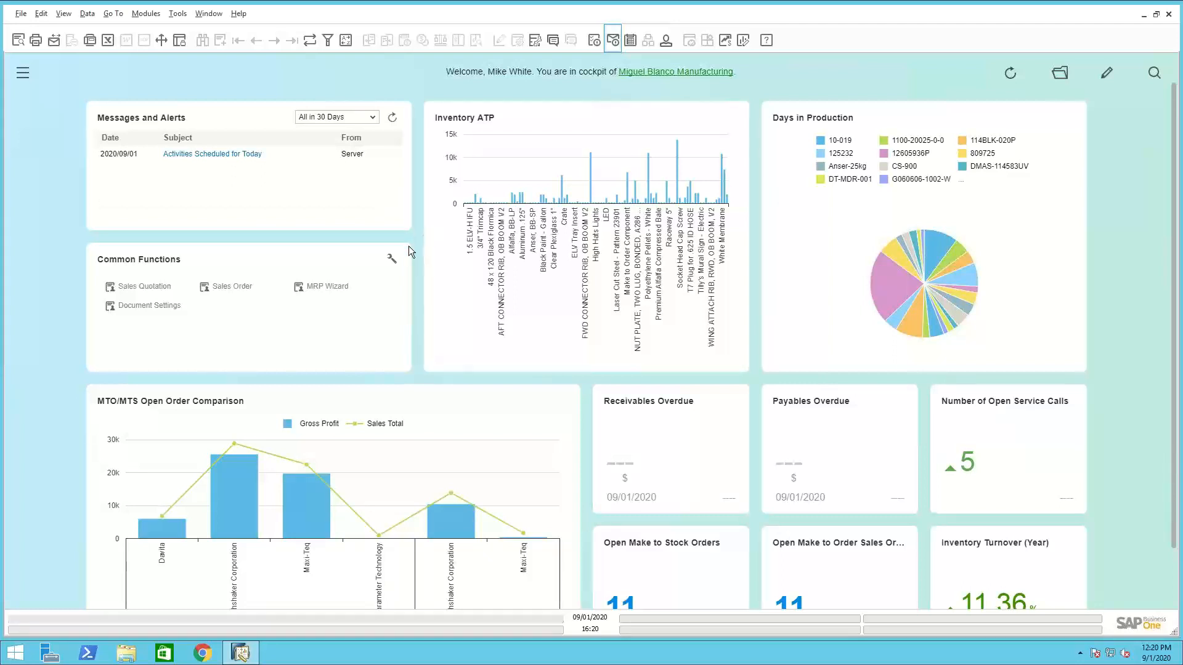
# Show the module menu and look through the functions of the Production module, collapsing it again
pyautogui.click(22, 73)
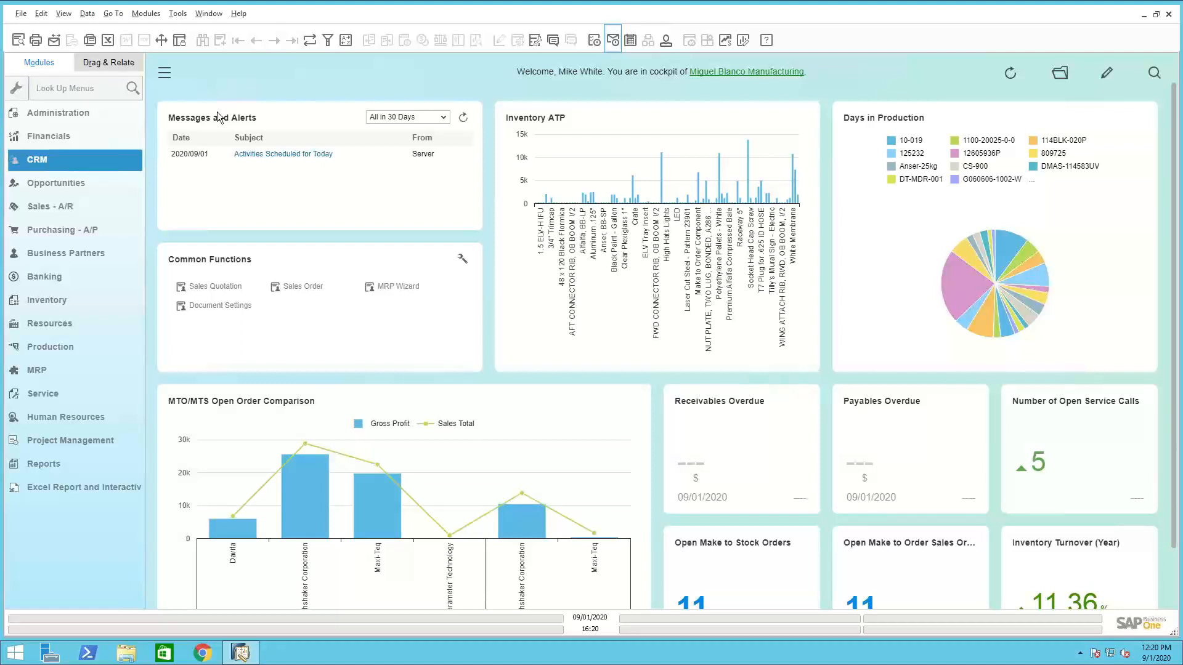
pyautogui.click(42, 350)
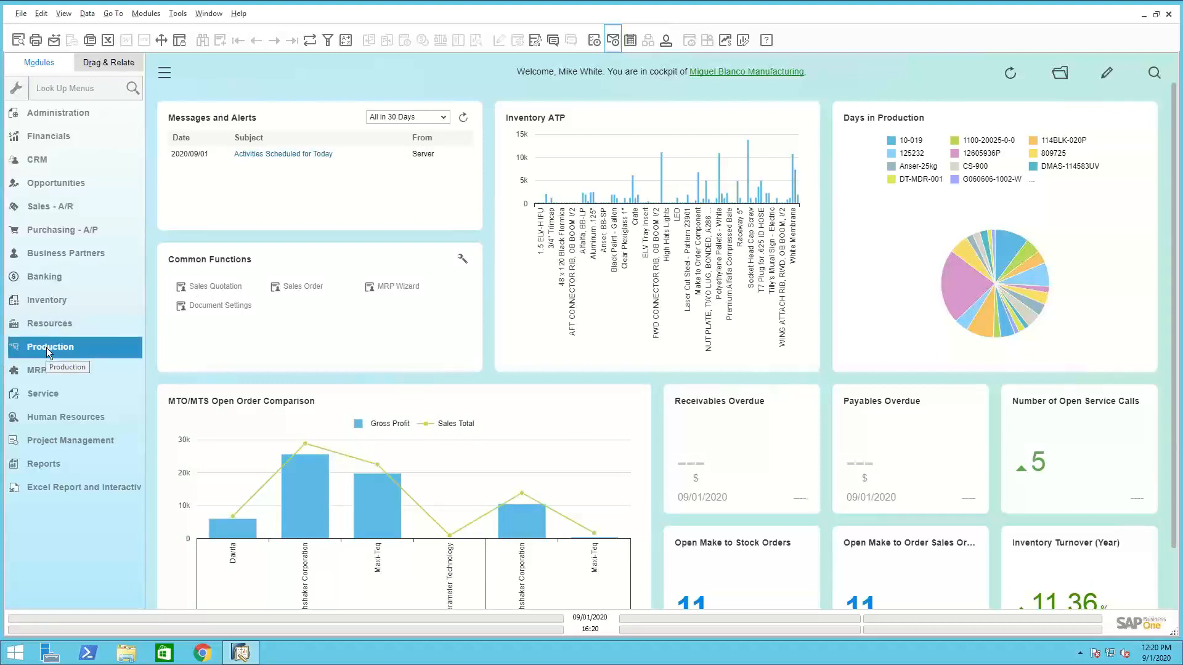
pyautogui.click(62, 136)
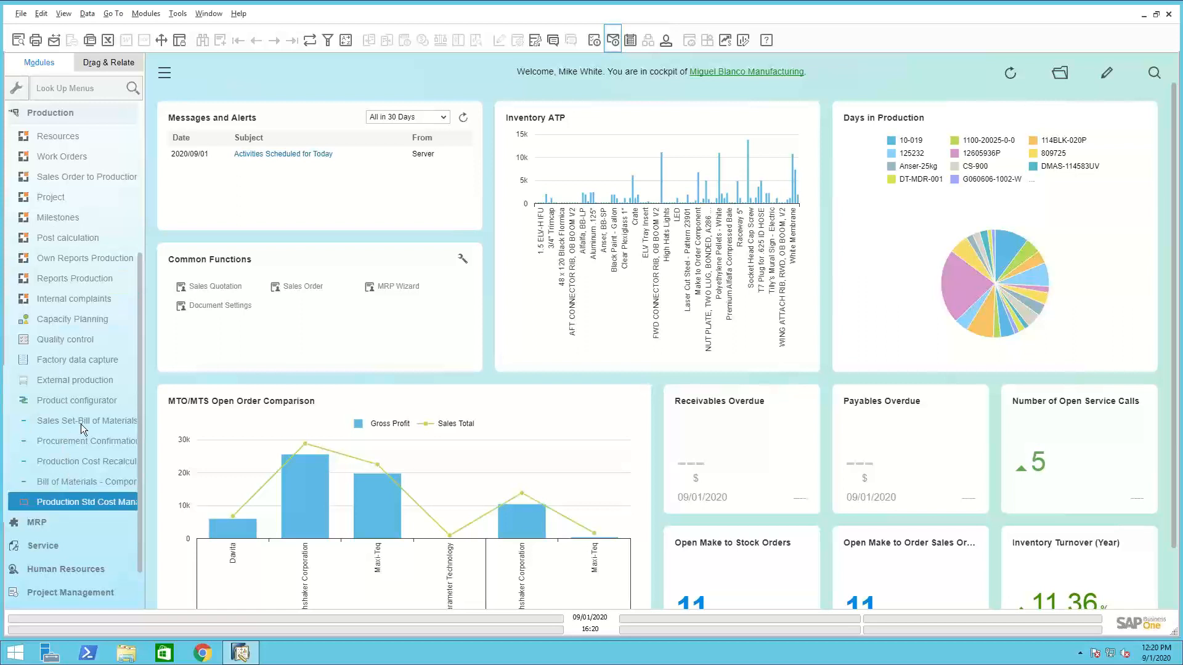
pyautogui.click(60, 114)
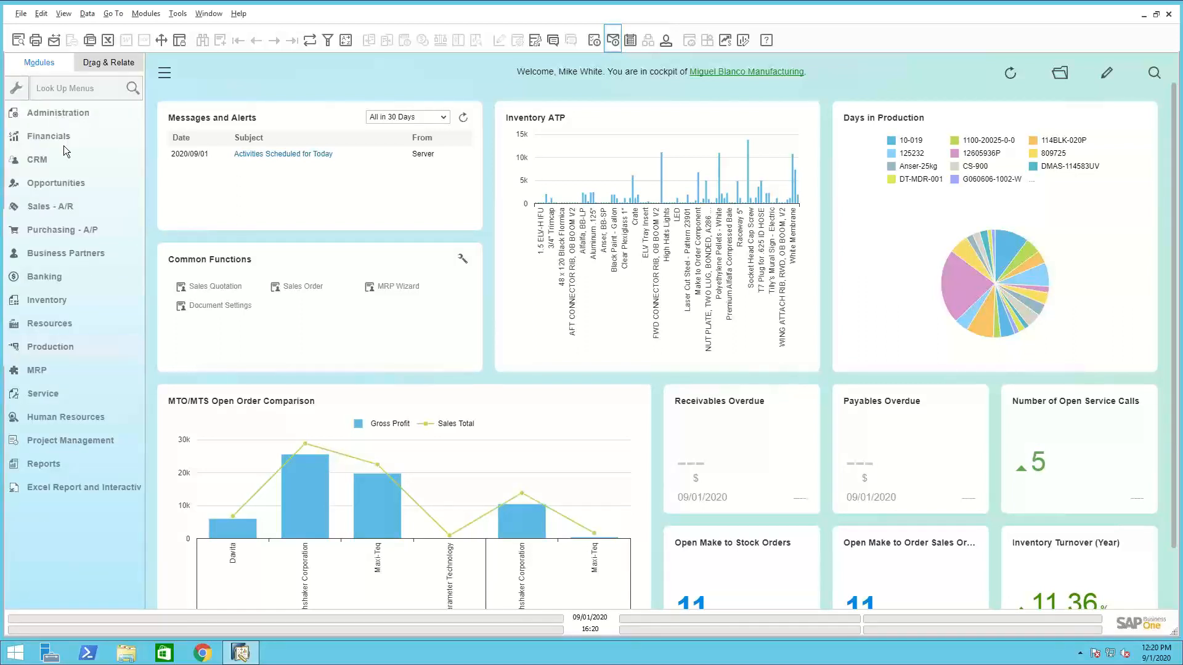
# Open the Sales Quotation form and bring up the last saved quotation
pyautogui.click(57, 205)
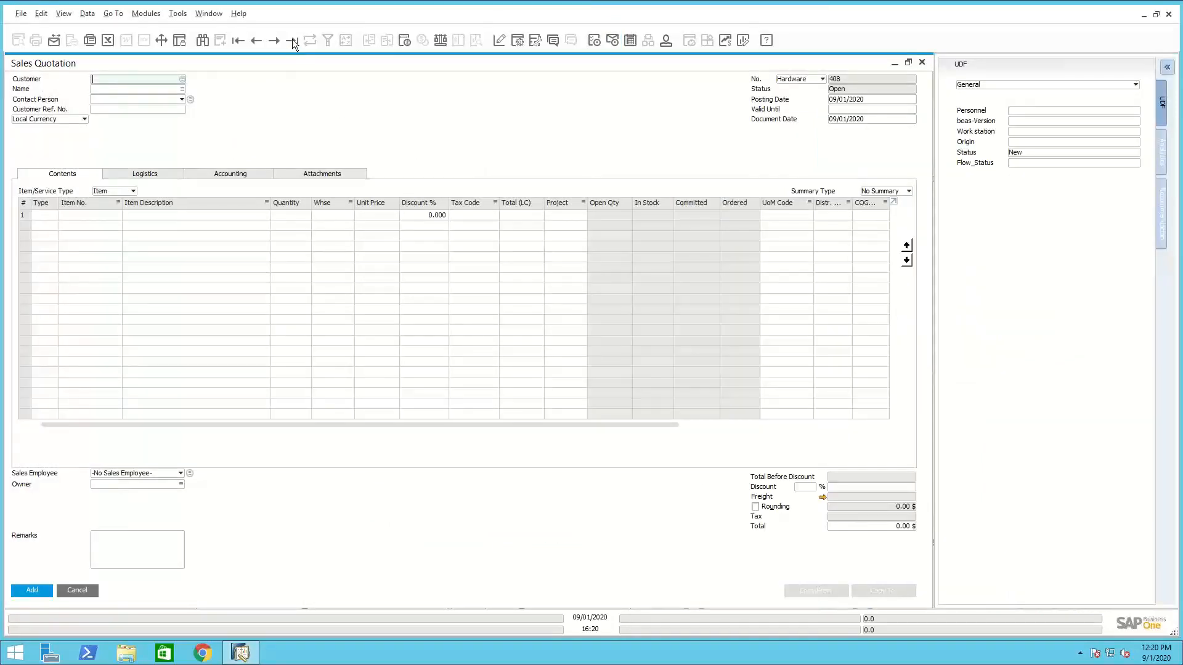
pyautogui.click(292, 40)
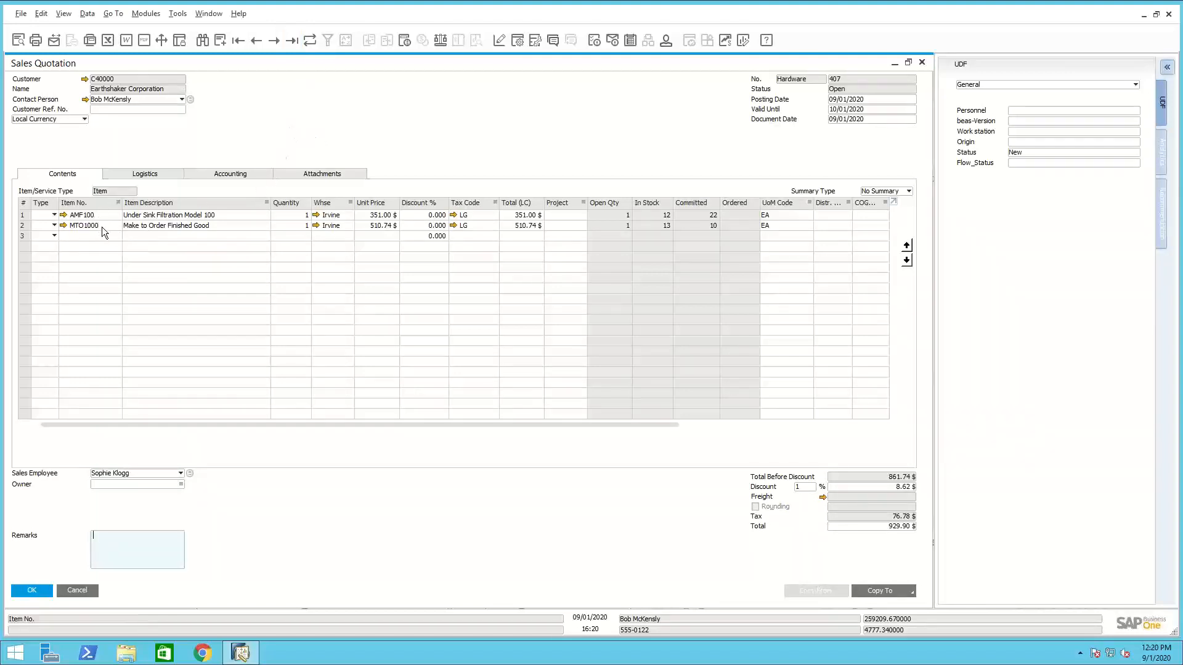
# Check the Capable-to-Promise schedule for item MTO1000 in the quotation and return to the quotation
pyautogui.click(90, 216)
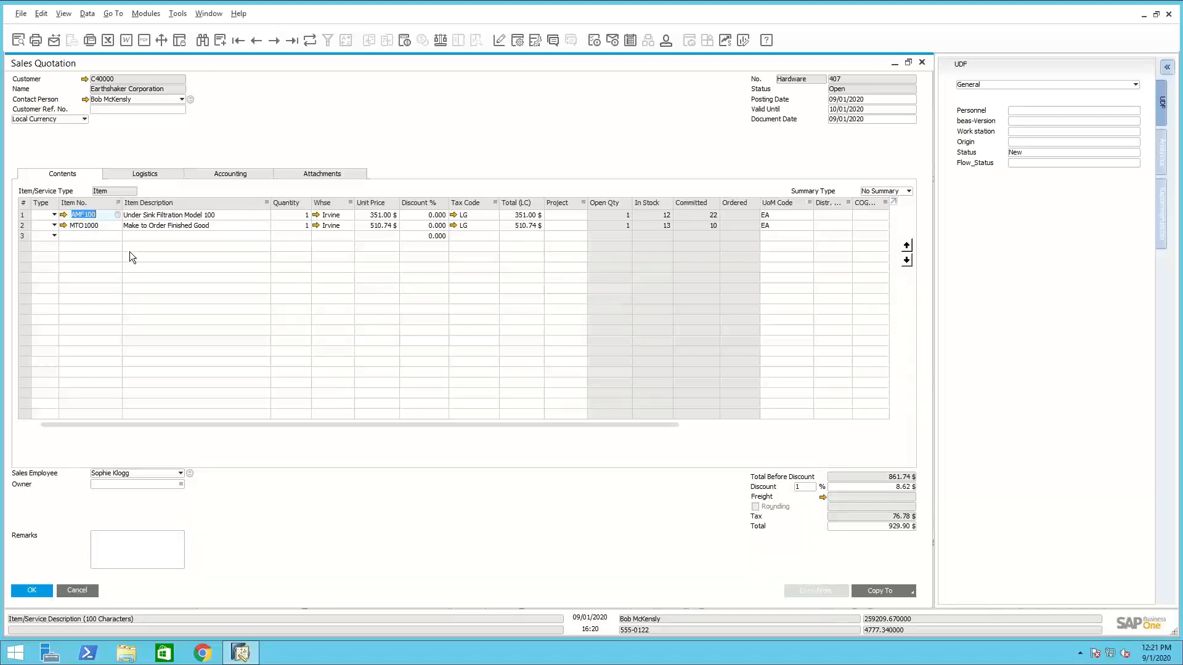
pyautogui.rightClick(87, 222)
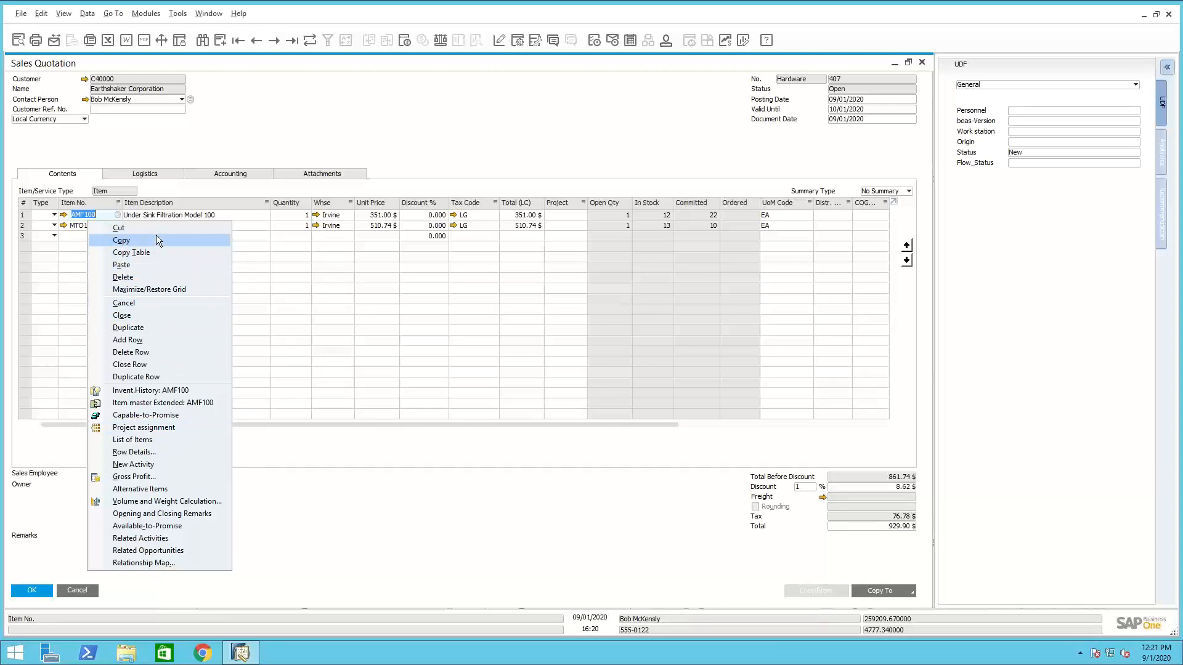
pyautogui.click(82, 226)
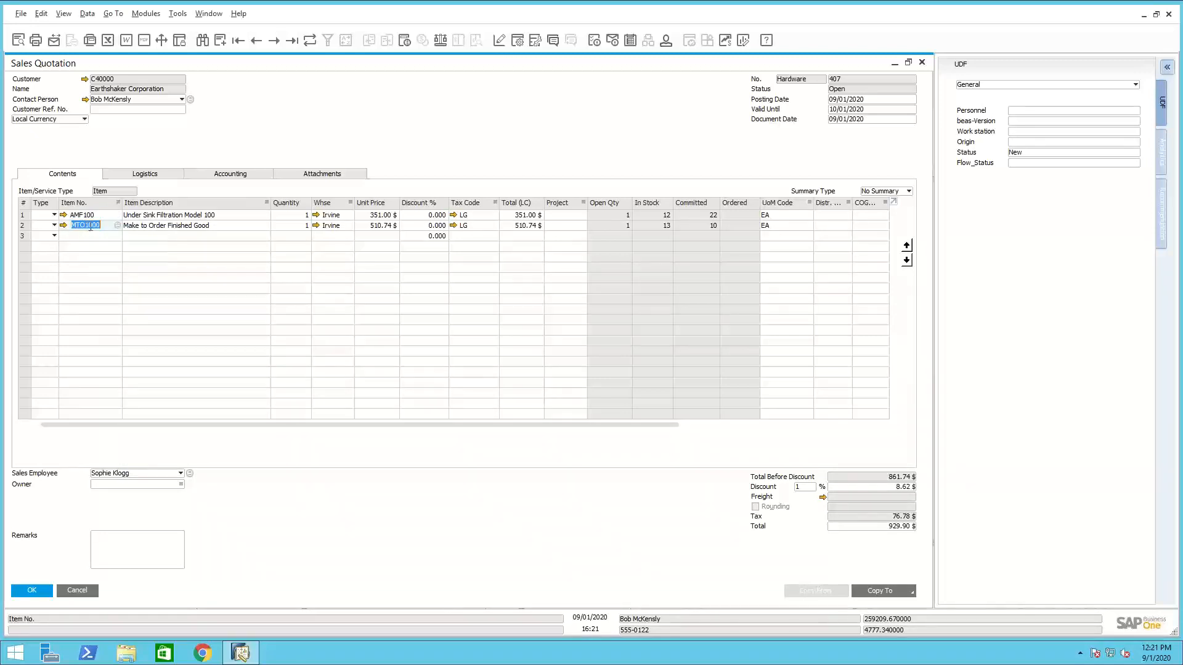
pyautogui.rightClick(90, 227)
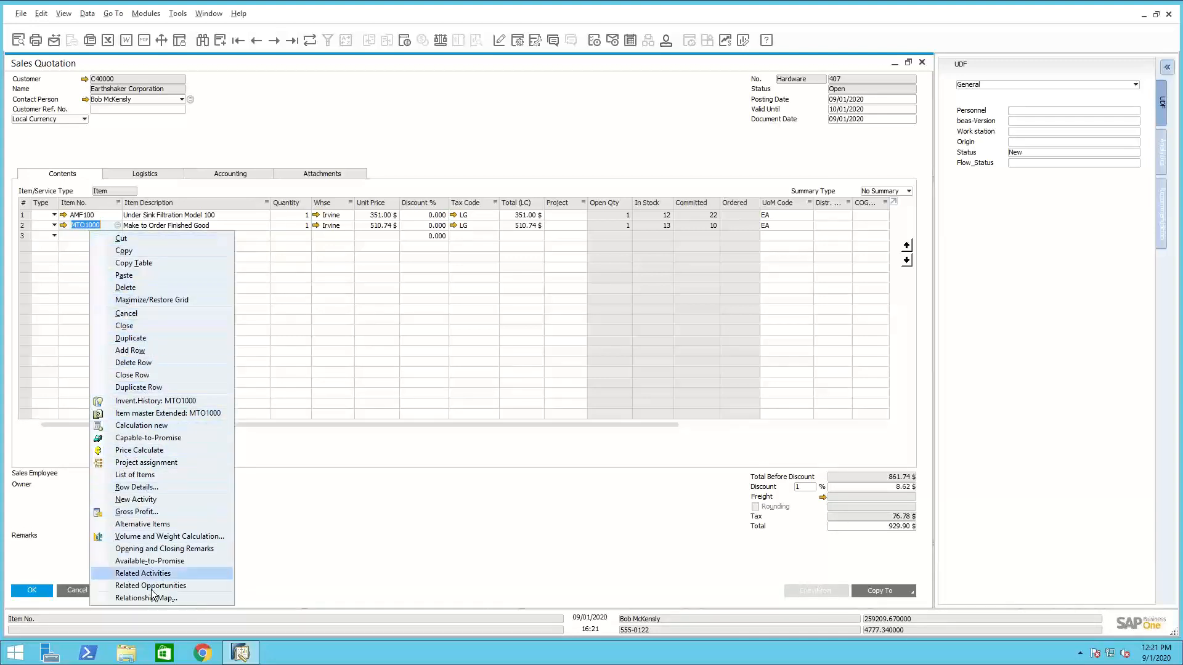
pyautogui.click(159, 439)
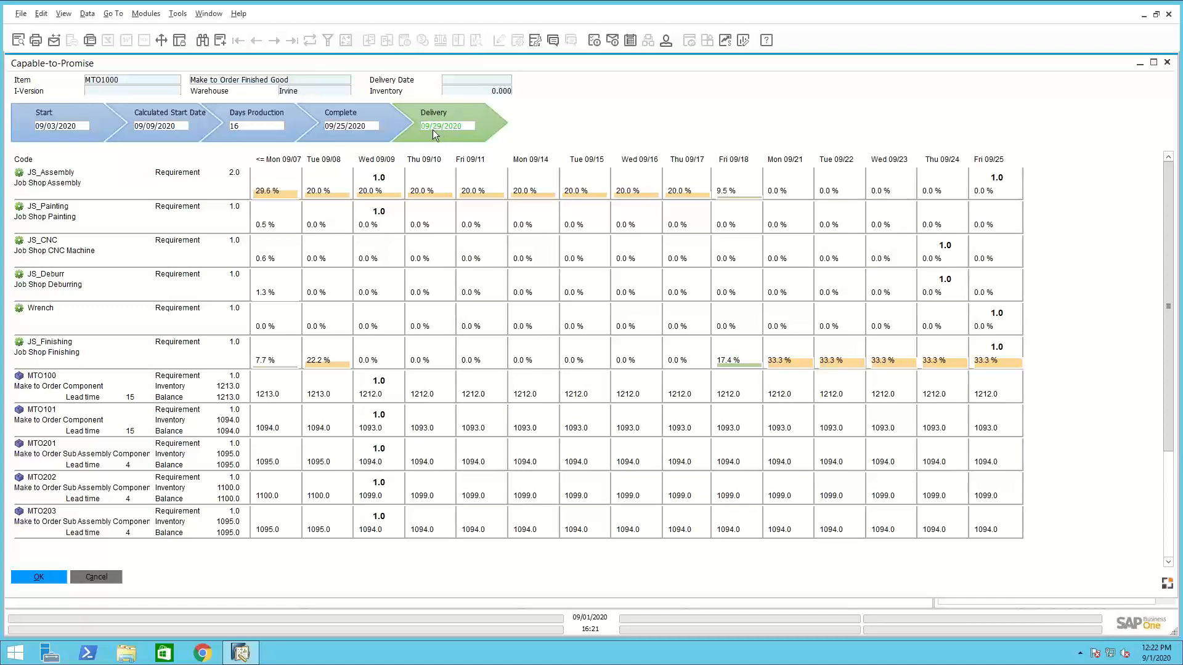
pyautogui.click(102, 577)
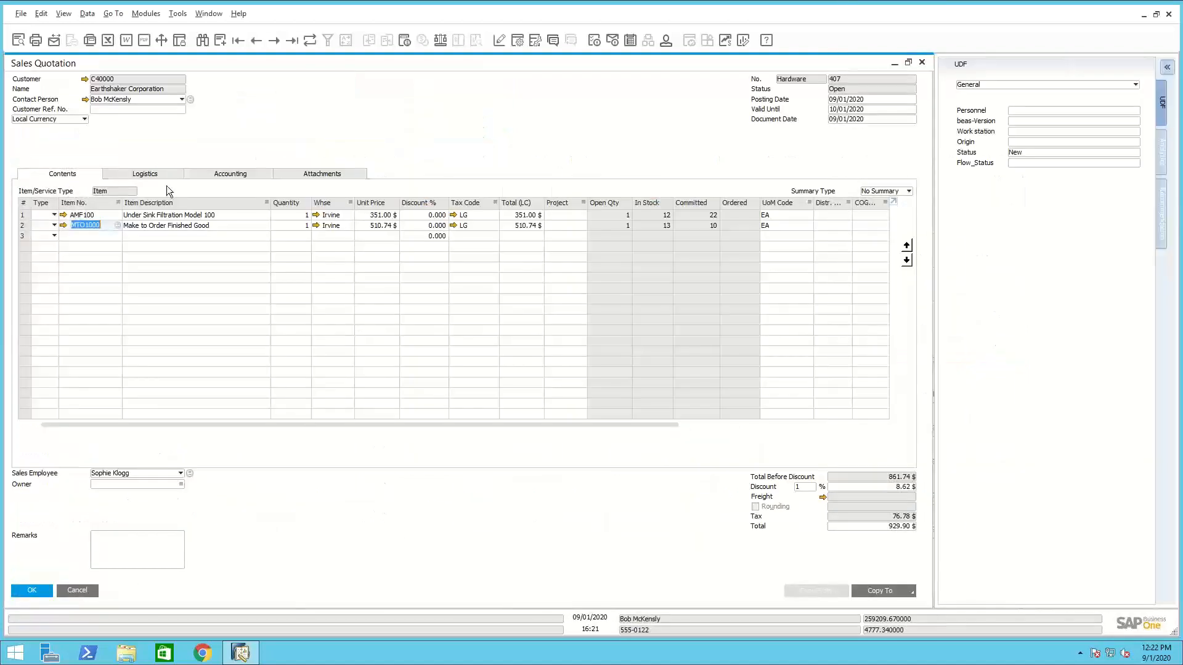
# Check the Capable-to-Promise schedule for item AMF100 in the quotation's first row and close it
pyautogui.click(90, 215)
pyautogui.rightClick(90, 215)
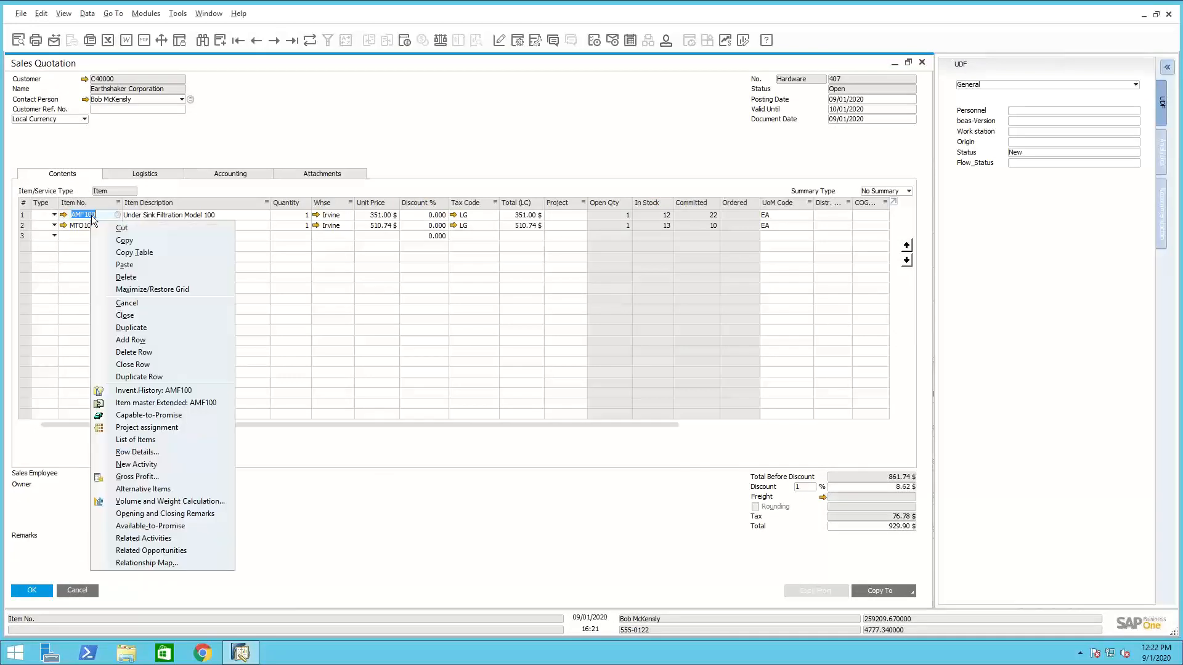
pyautogui.click(175, 416)
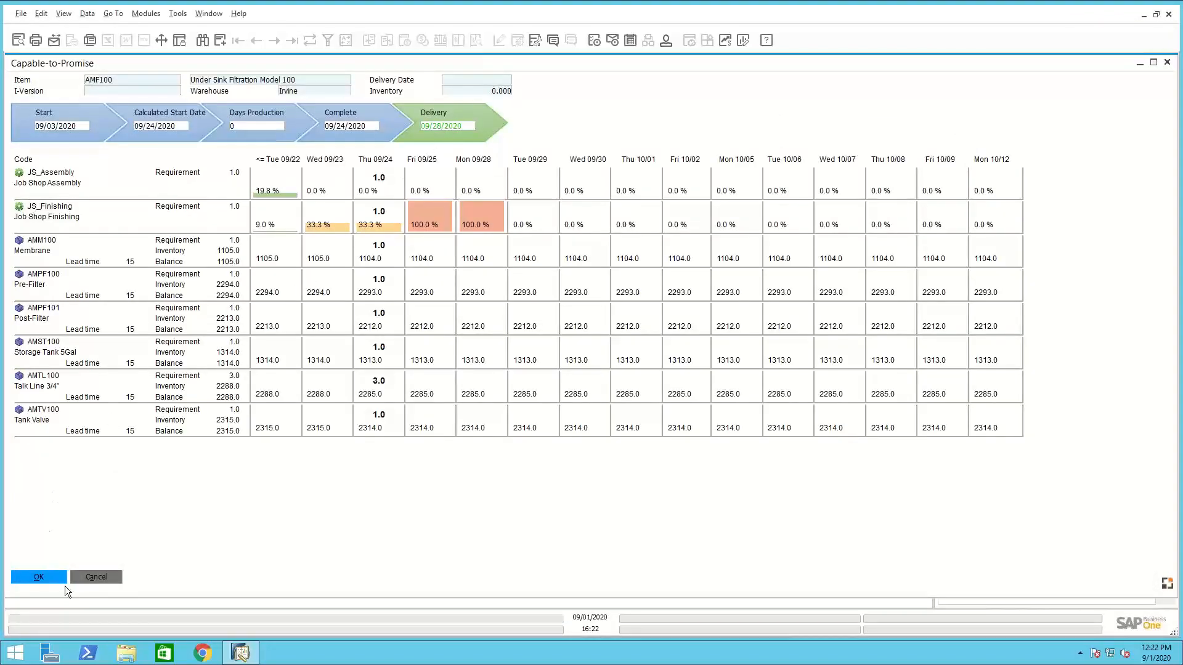
pyautogui.click(50, 576)
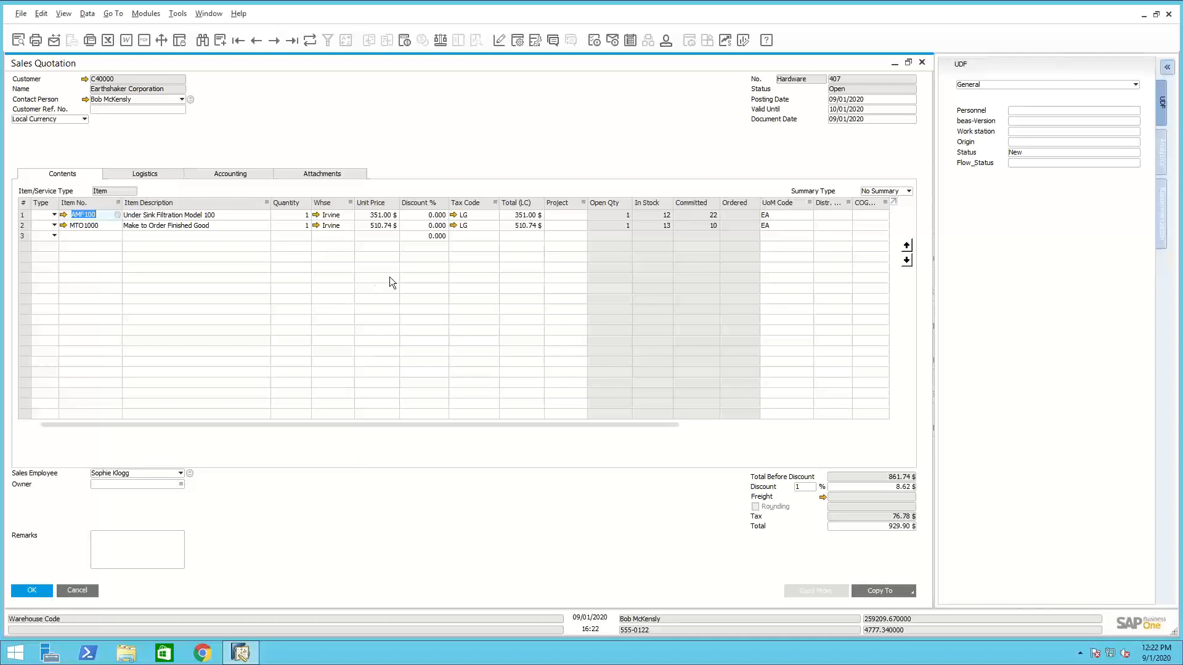
# Create a new calculation for item MTO1000 from its quotation row and confirm the precalculation's master data
pyautogui.click(844, 110)
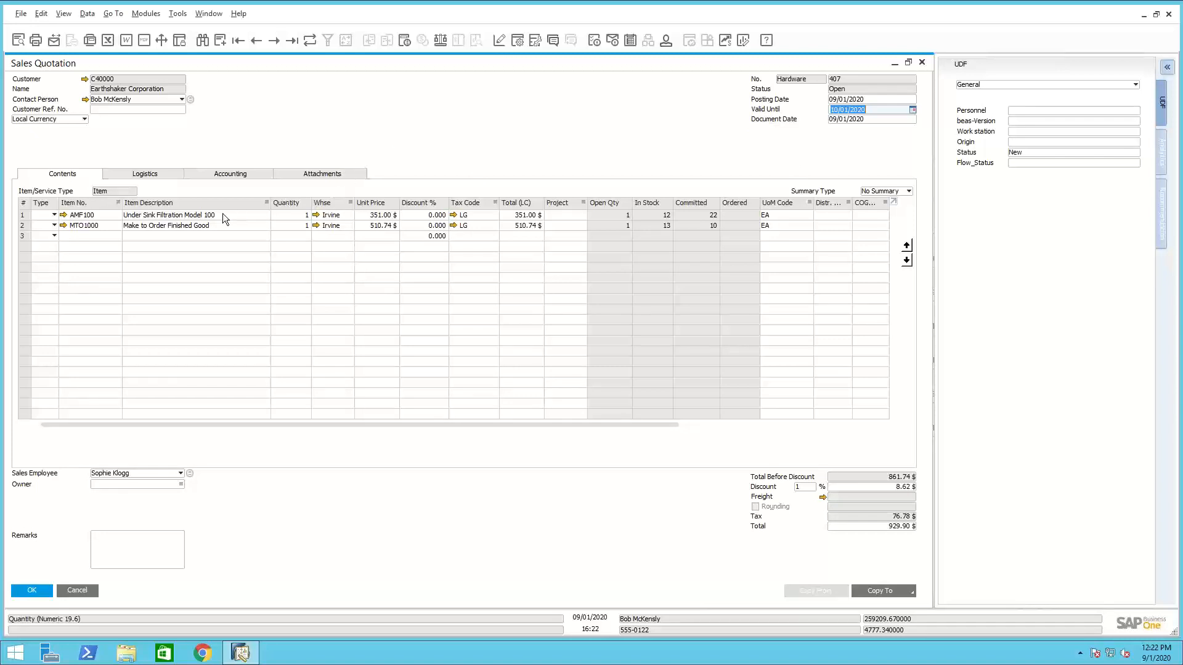
pyautogui.click(98, 225)
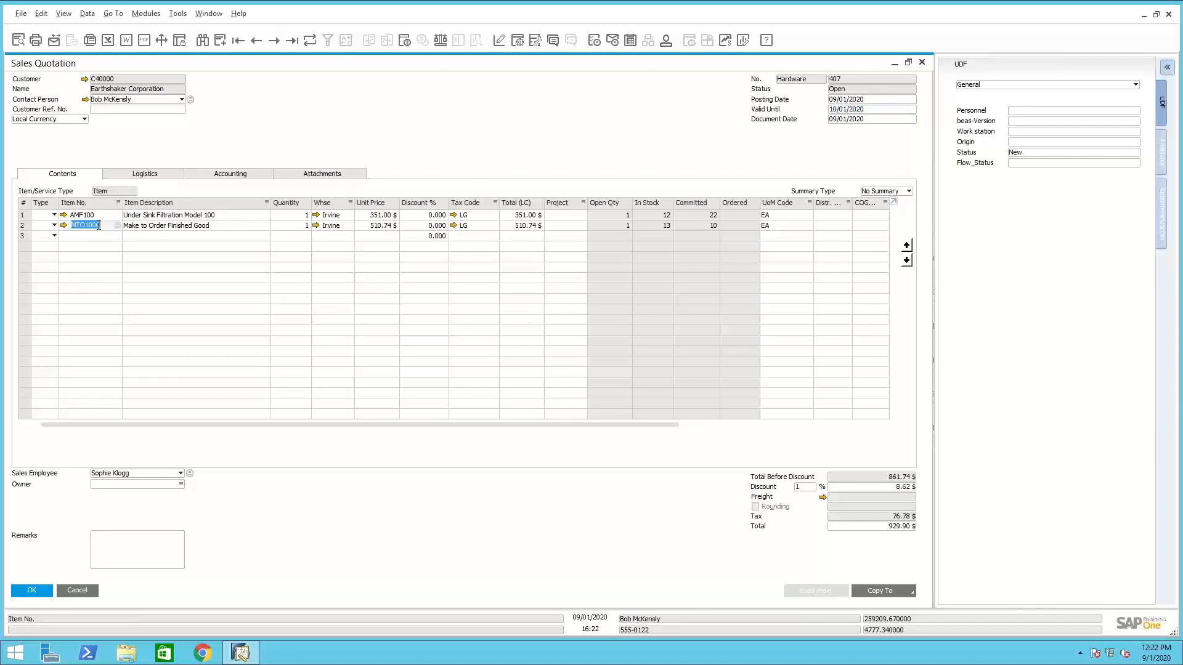
pyautogui.rightClick(98, 227)
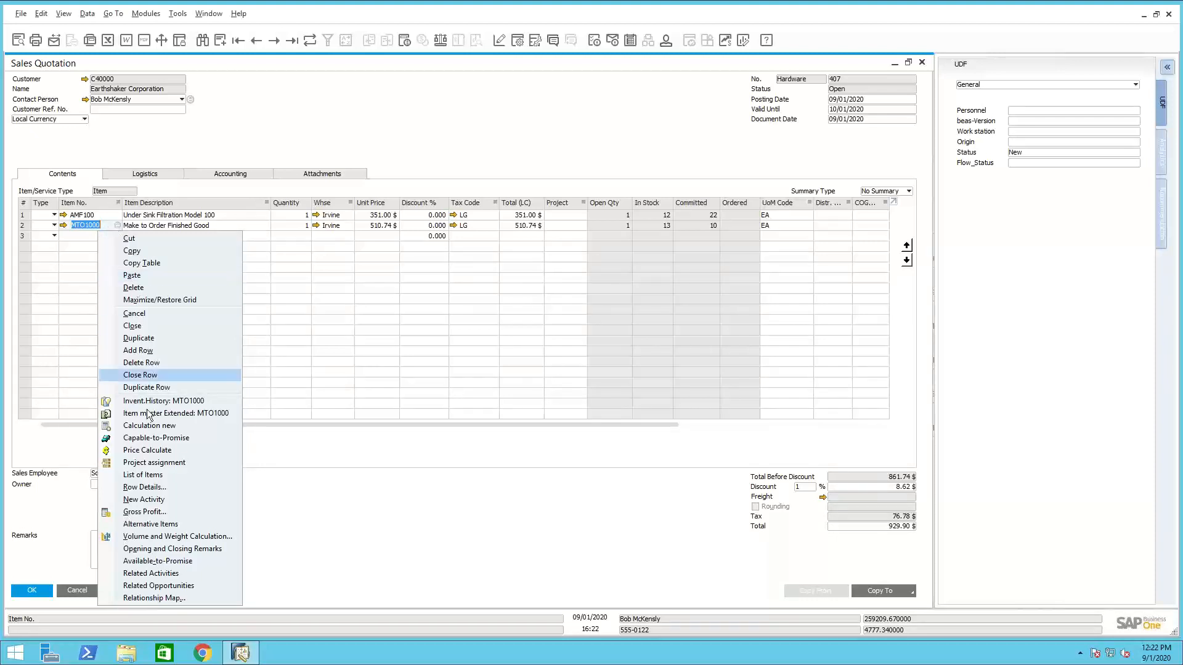
pyautogui.click(160, 429)
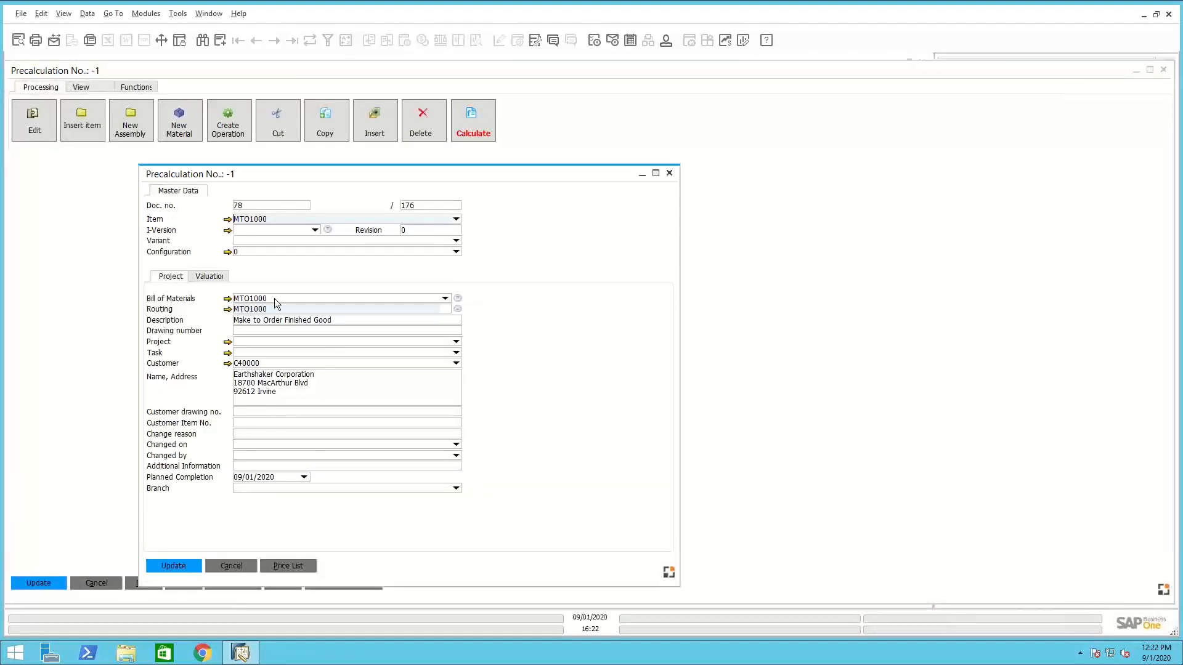
pyautogui.click(184, 566)
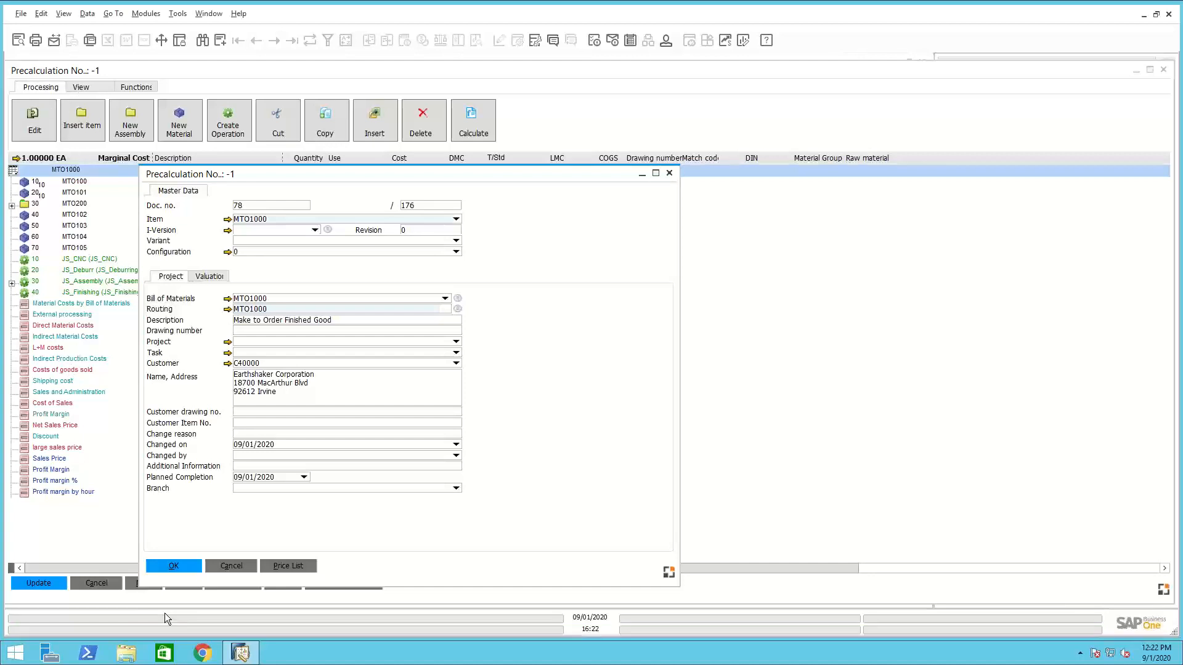
pyautogui.click(185, 568)
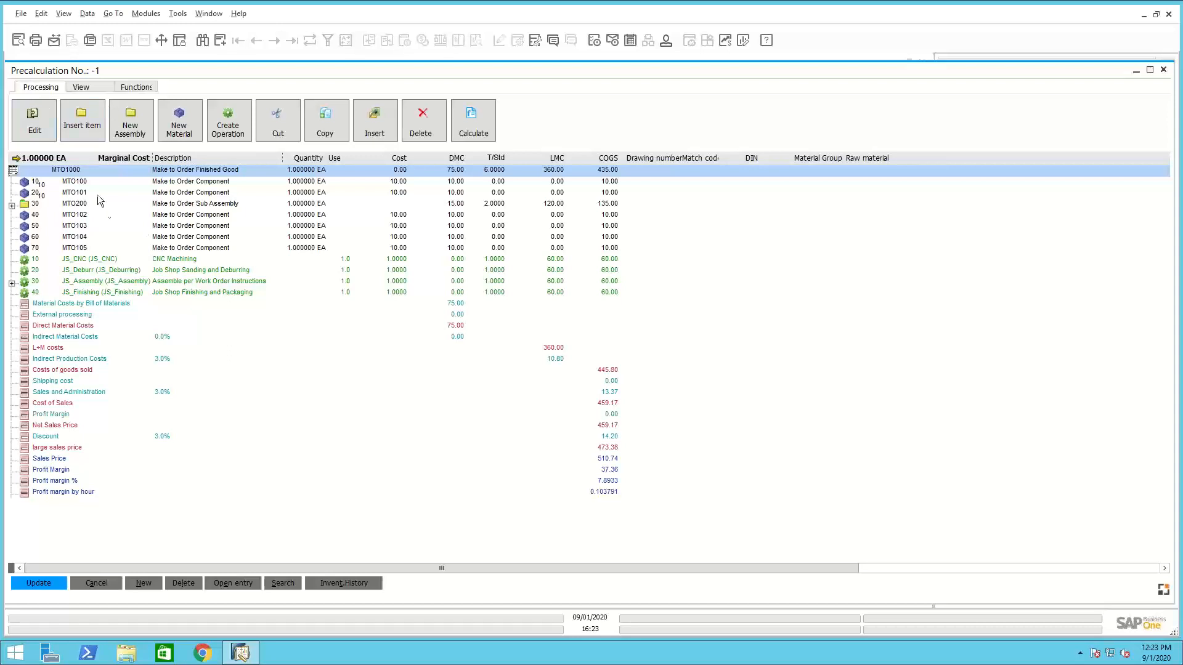
# Examine the editing options available for component MTO100 in the precalculation structure
pyautogui.click(78, 187)
pyautogui.rightClick(79, 188)
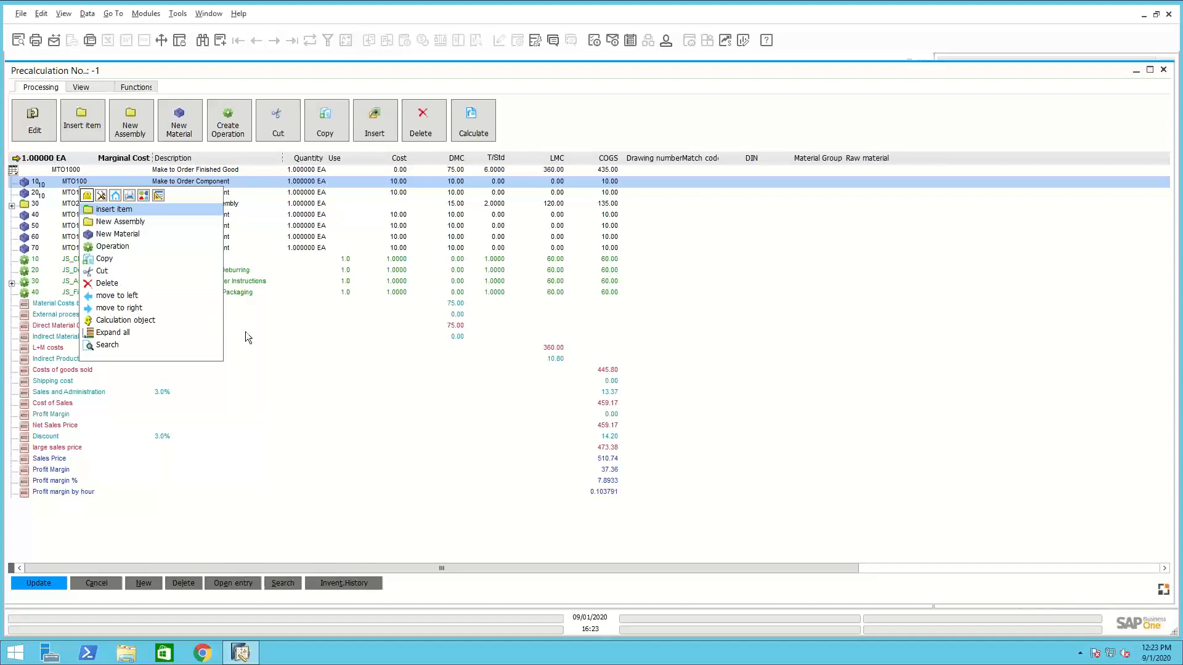
pyautogui.click(386, 370)
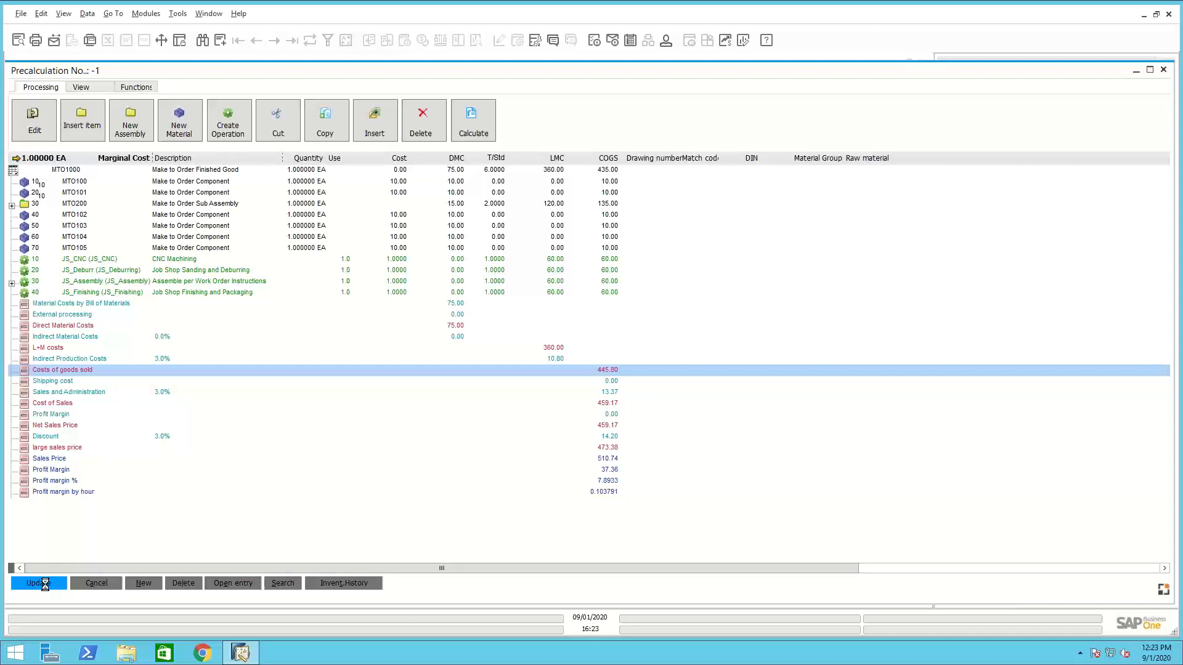
# Save the precalculation to the MTO1000 quotation row and update the sales quotation
pyautogui.click(47, 587)
pyautogui.click(41, 583)
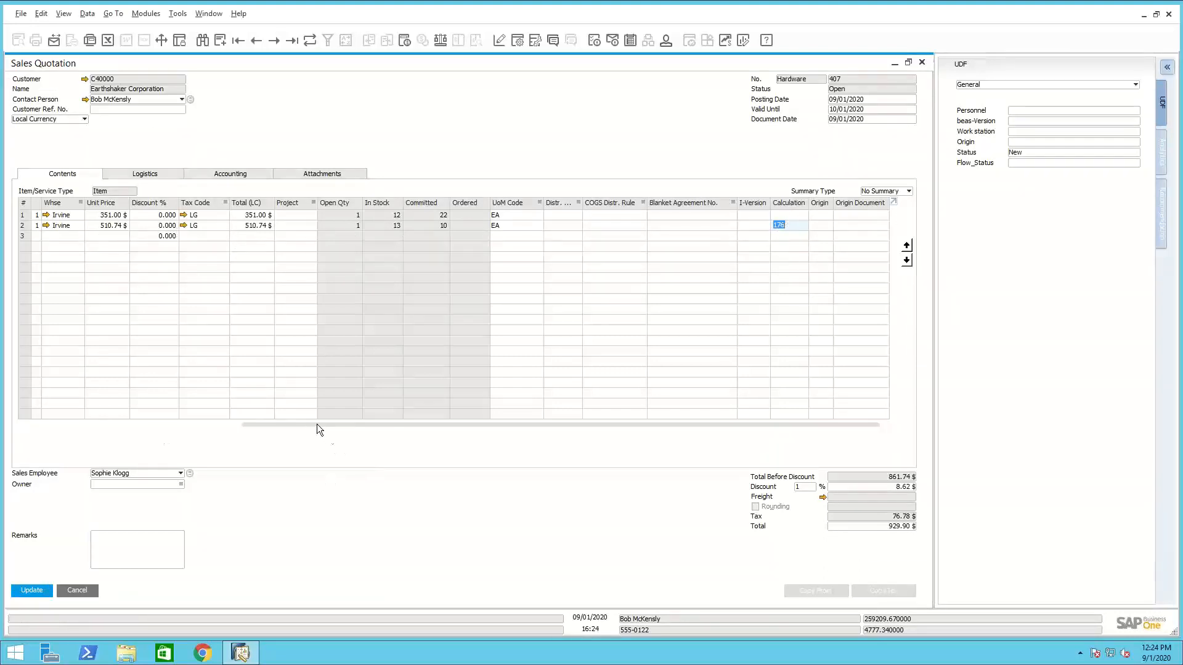
pyautogui.moveTo(317, 424); pyautogui.dragTo(115, 424)
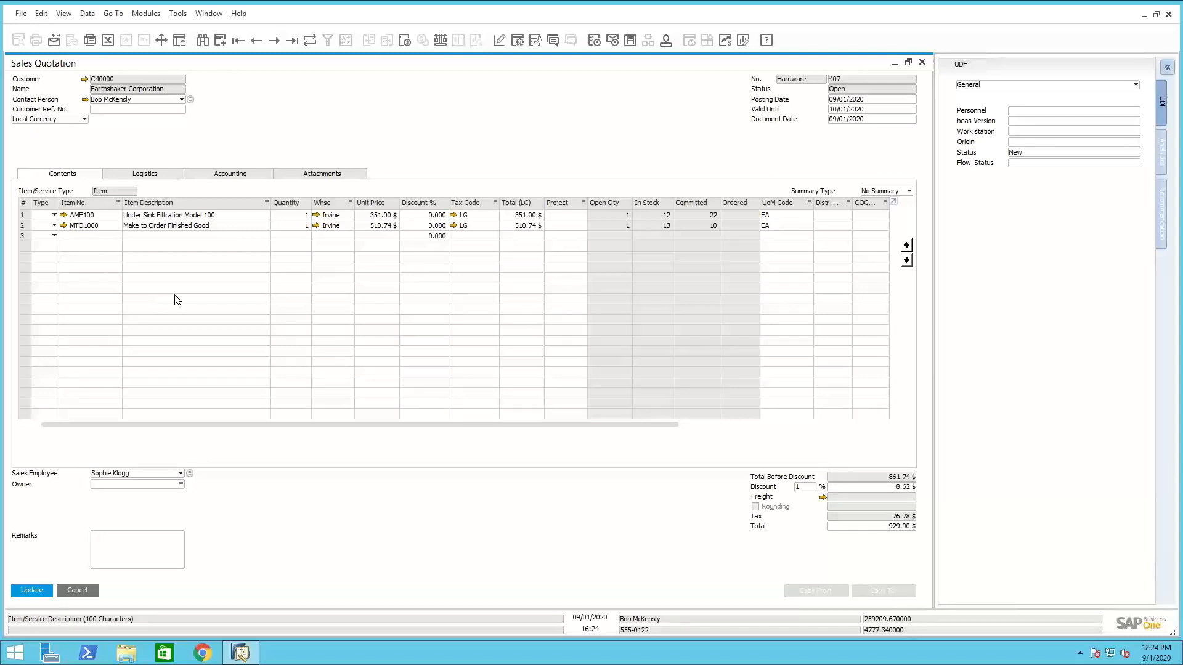
pyautogui.click(34, 590)
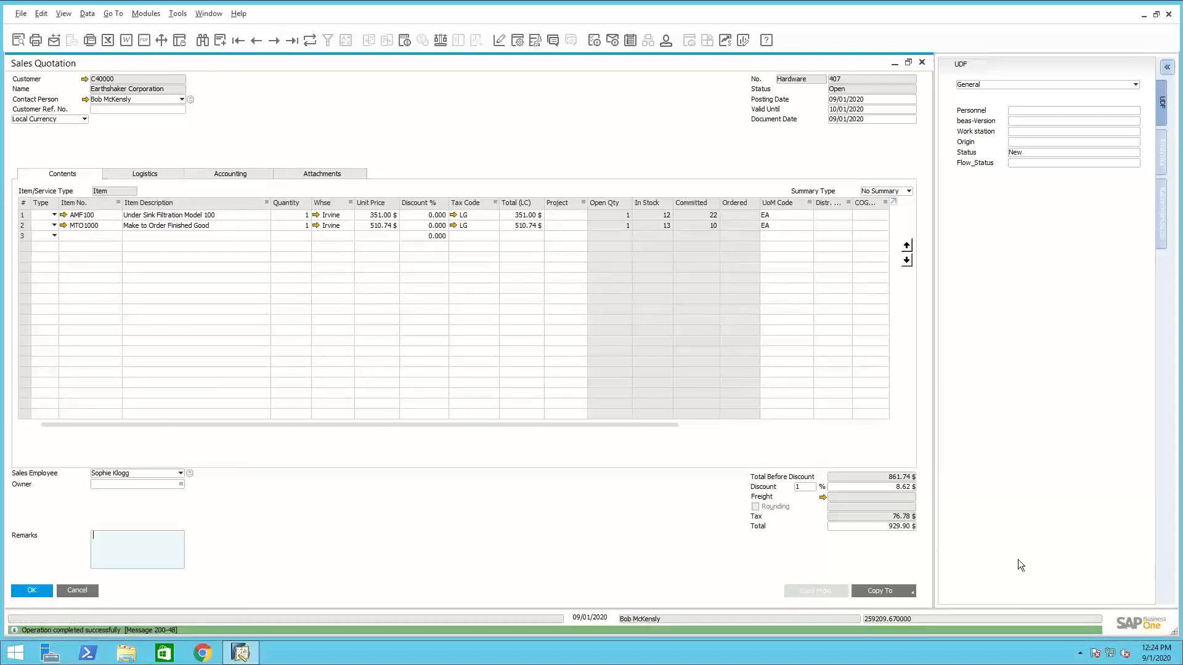
# Copy the sales quotation to a new sales order
pyautogui.click(912, 590)
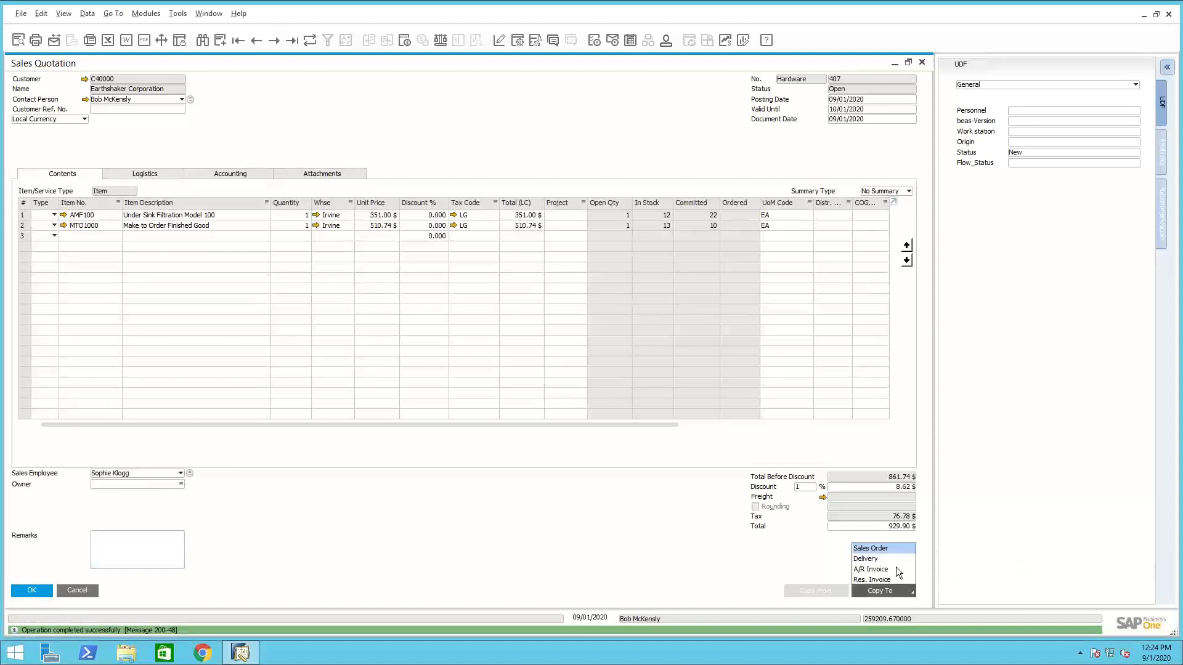
pyautogui.click(882, 549)
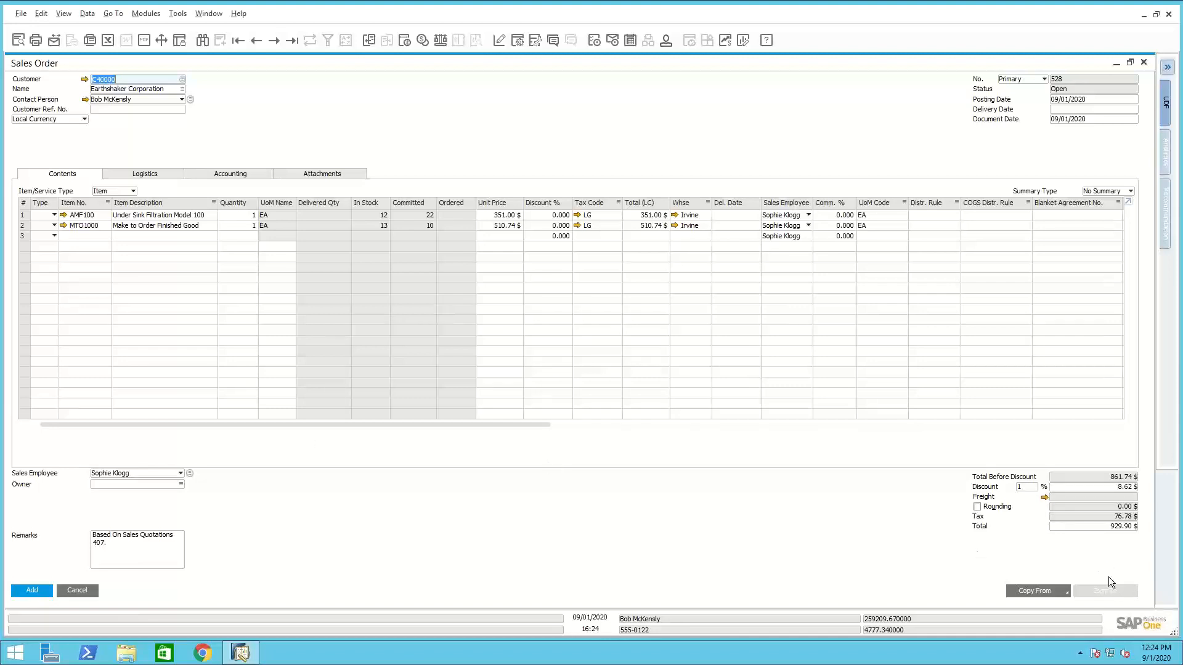
# View the source documents the sales order can be copied from and move its window aside to uncover the quotation
pyautogui.click(1065, 591)
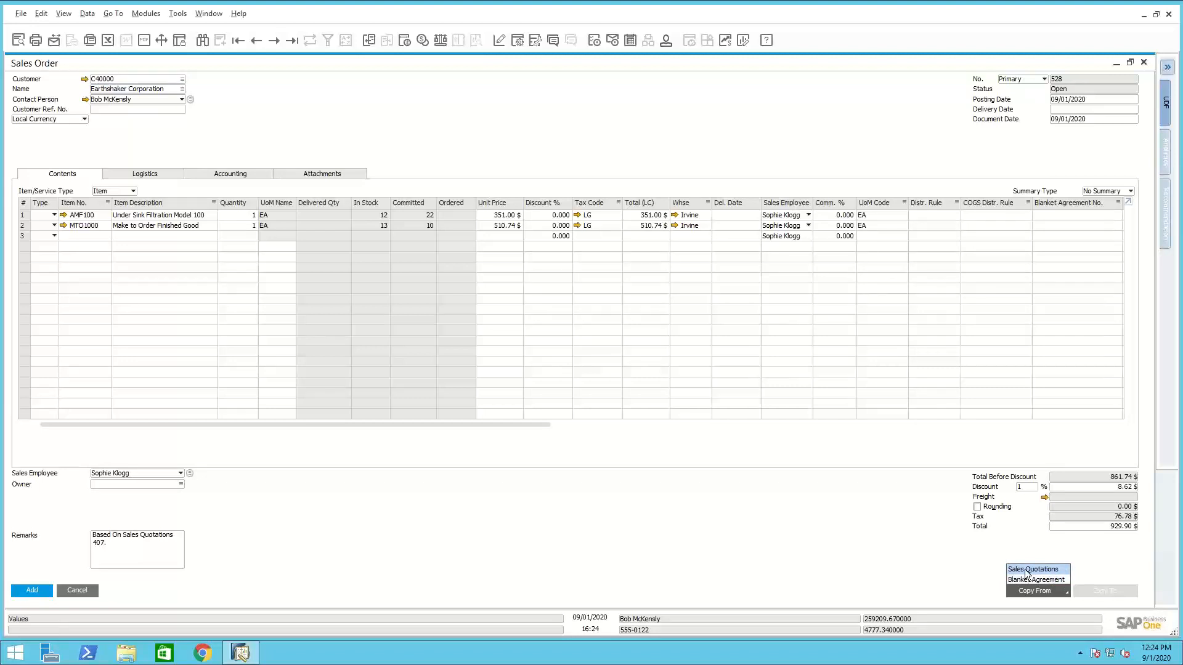
pyautogui.click(819, 557)
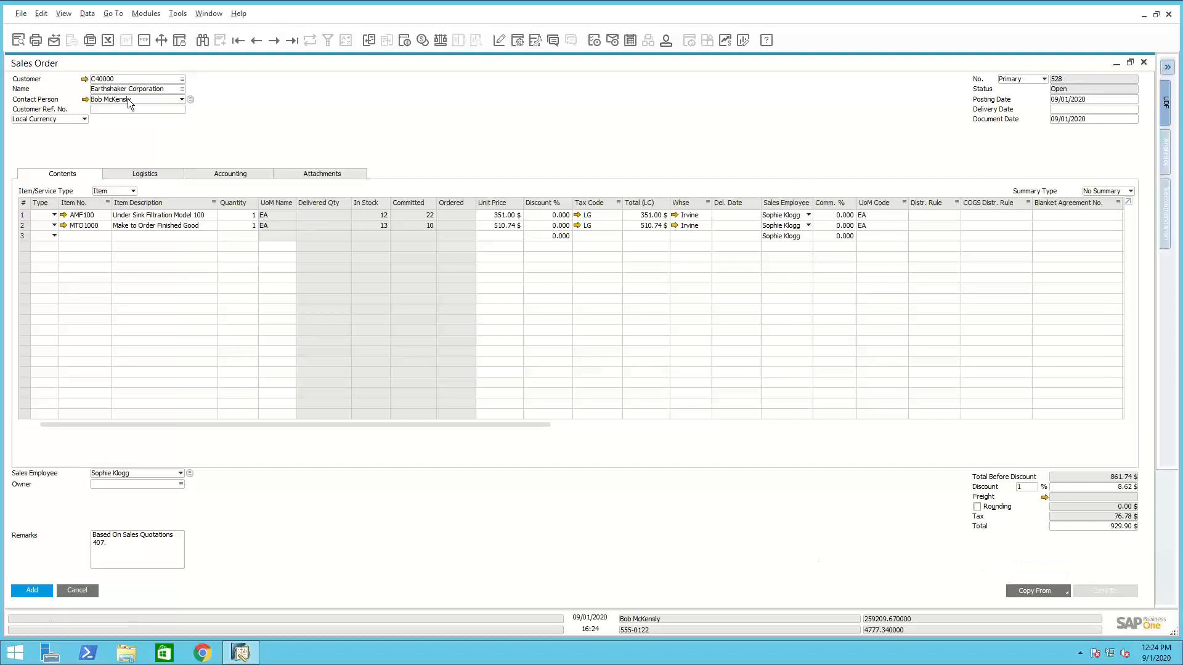
pyautogui.moveTo(188, 62); pyautogui.dragTo(670, 126)
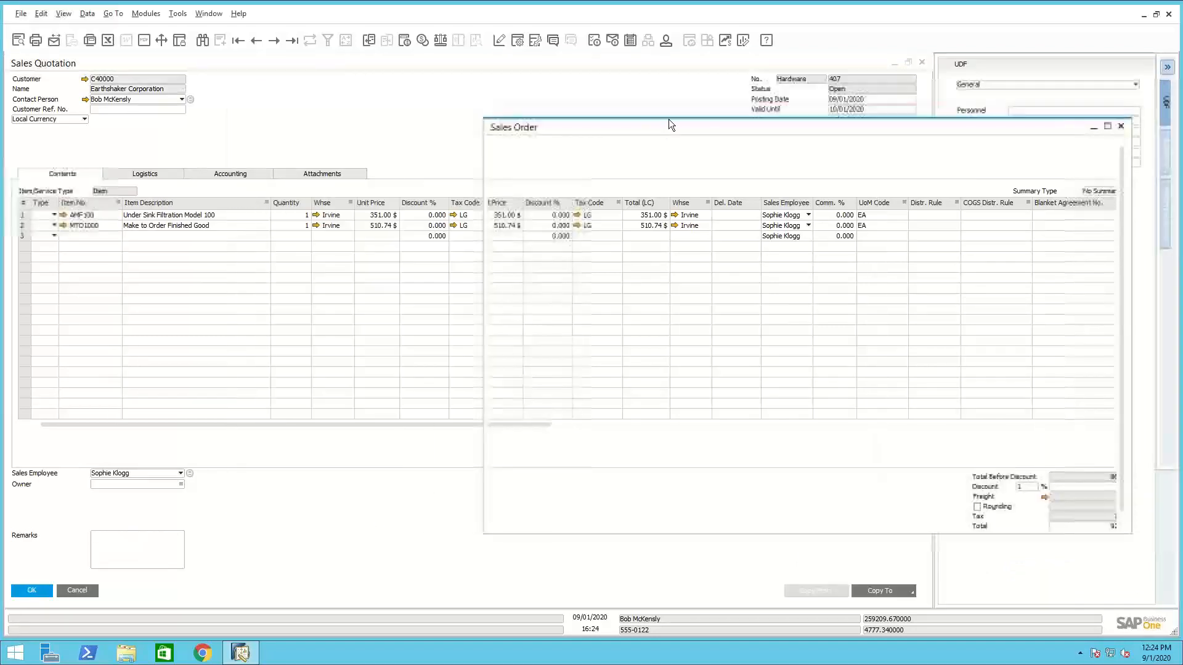
# Minimize the sales quotation and use Drag & Relate to list all sales quotations for the sales order's customer
pyautogui.click(897, 63)
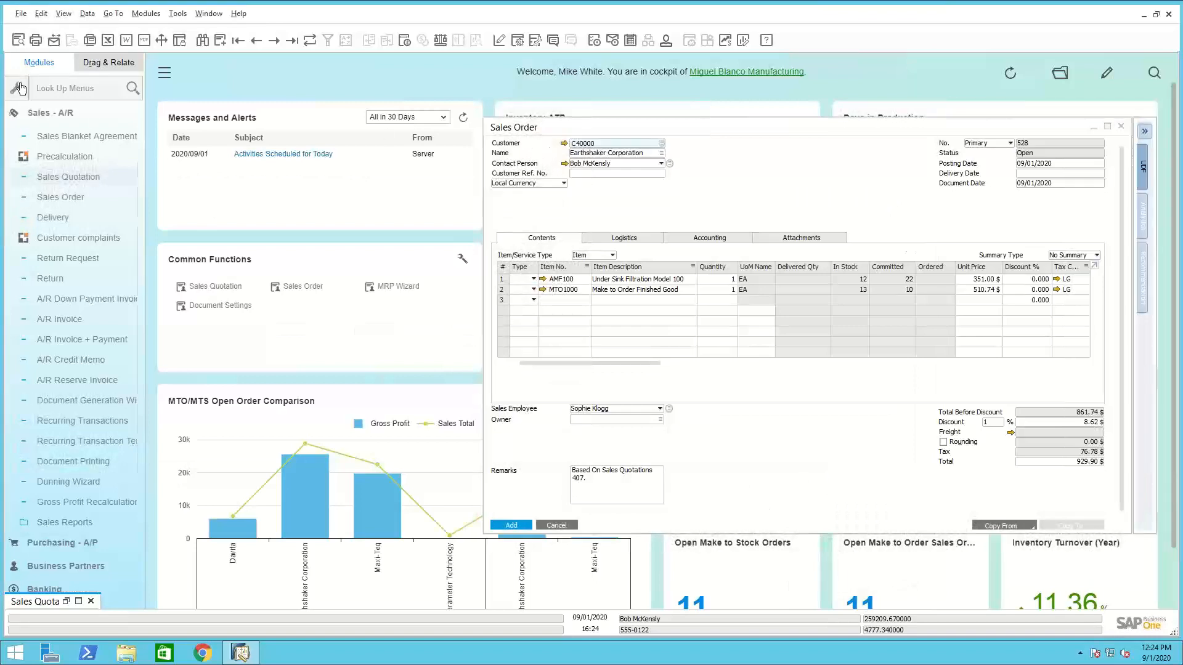
pyautogui.click(106, 66)
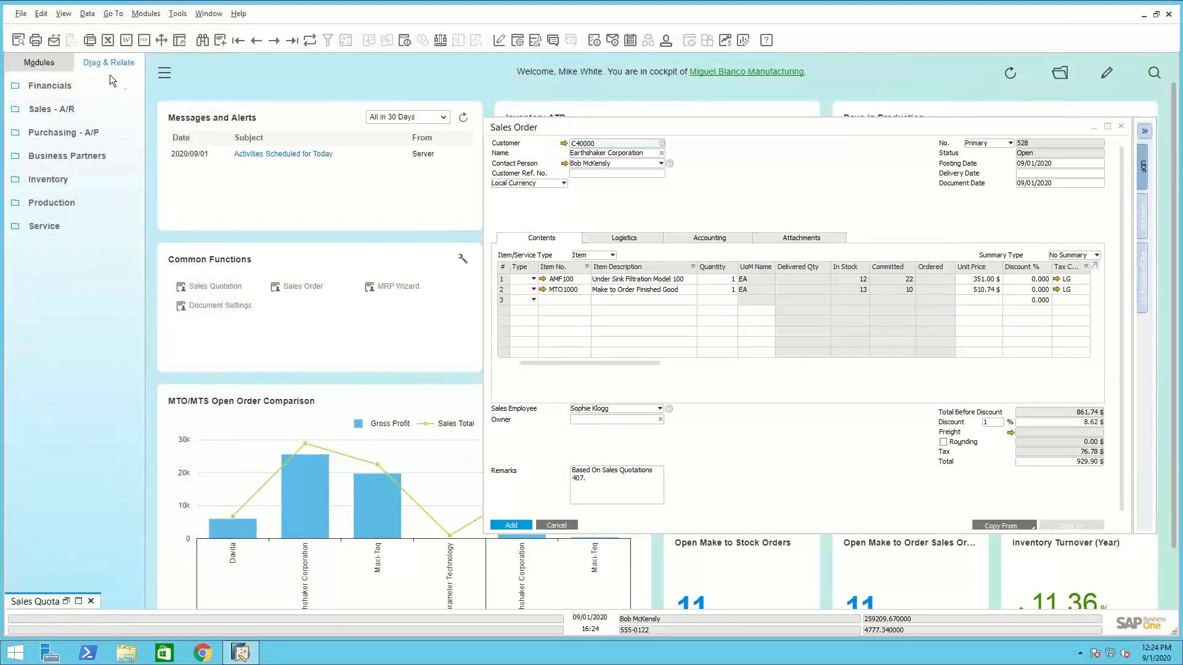
pyautogui.moveTo(607, 128); pyautogui.dragTo(491, 131)
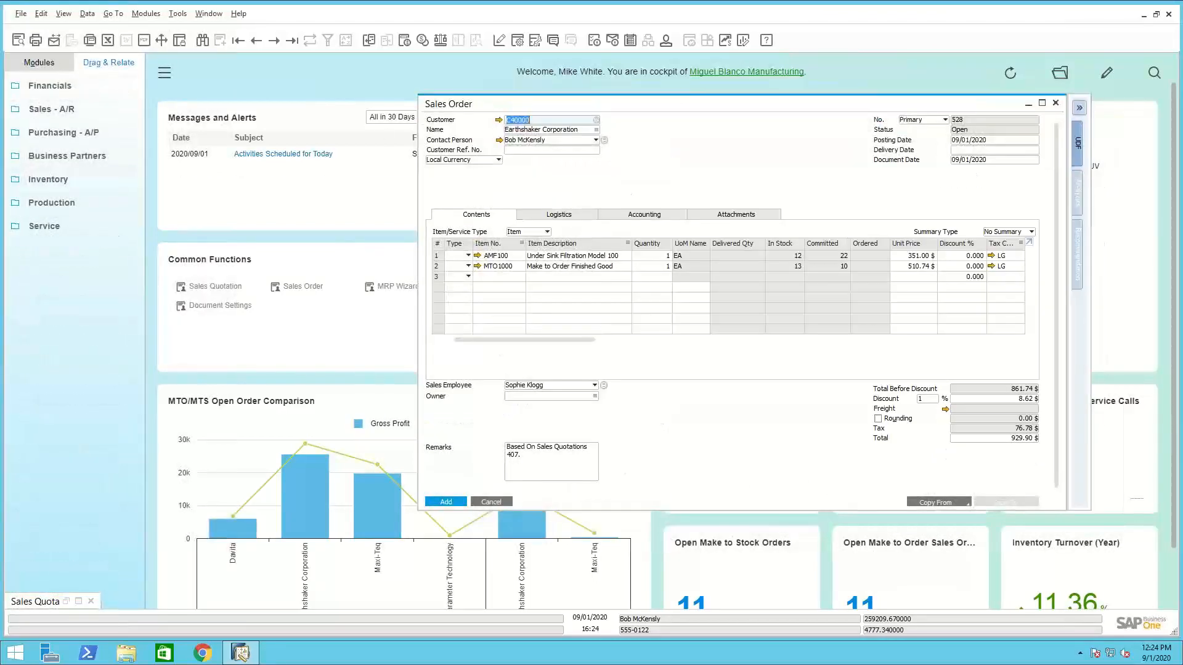
pyautogui.click(56, 108)
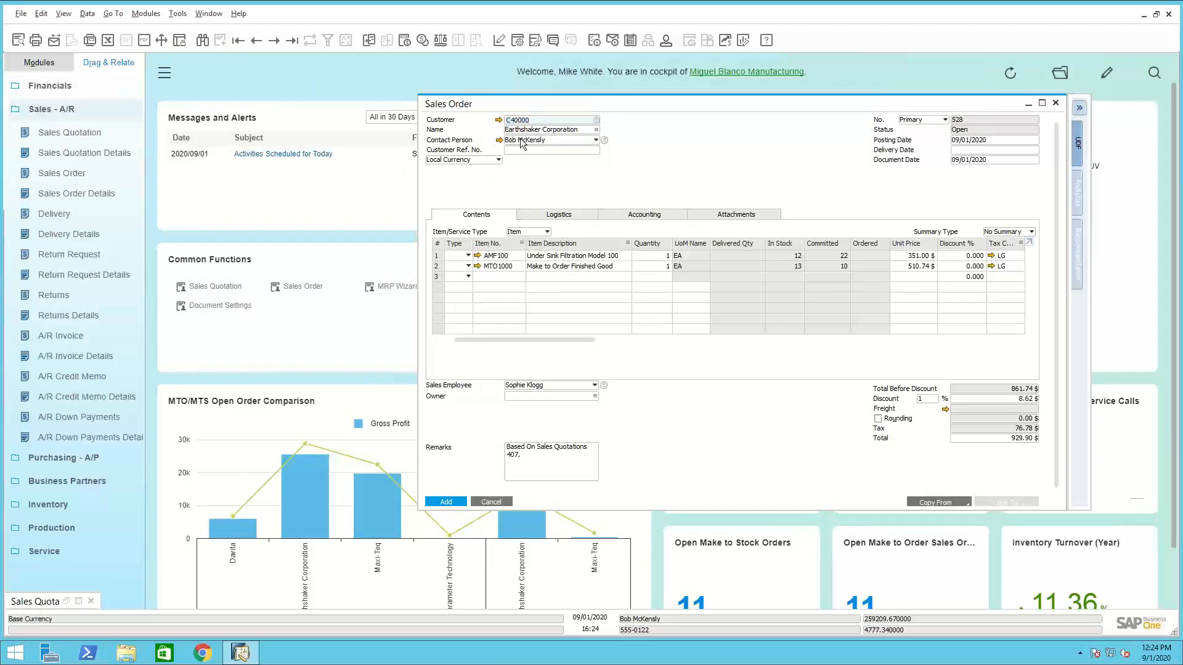
pyautogui.moveTo(543, 134); pyautogui.dragTo(65, 135)
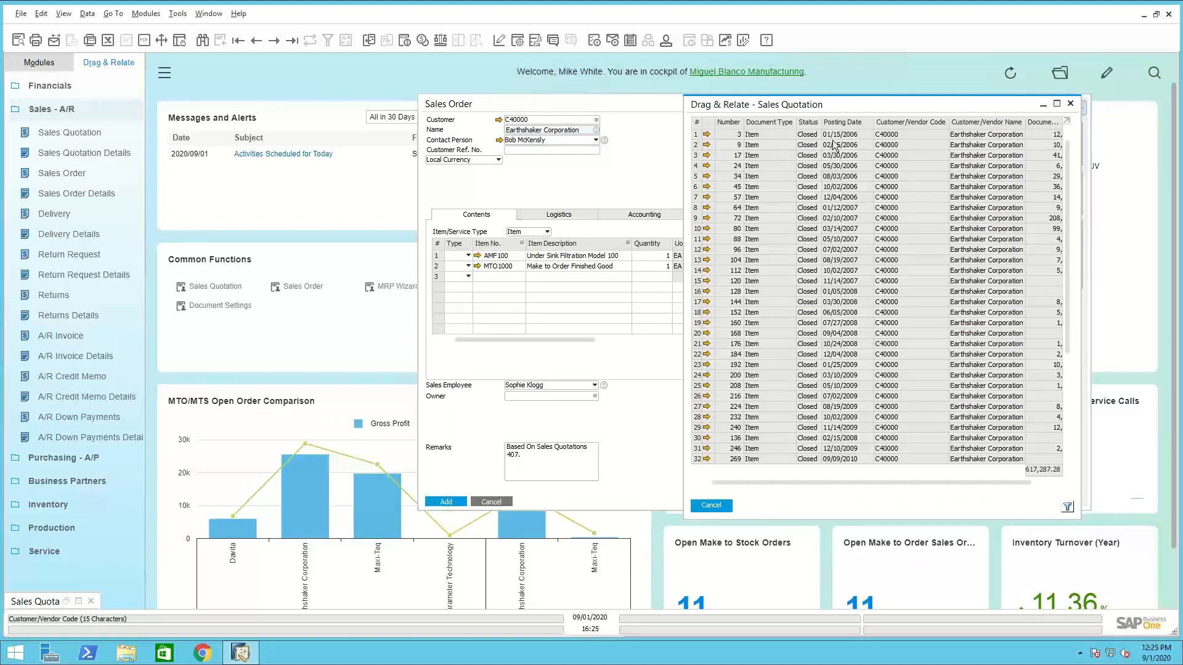
# Sort the related quotations by posting date, newest first, and view the customer's sales quotation details before returning to the sales order
pyautogui.click(849, 126)
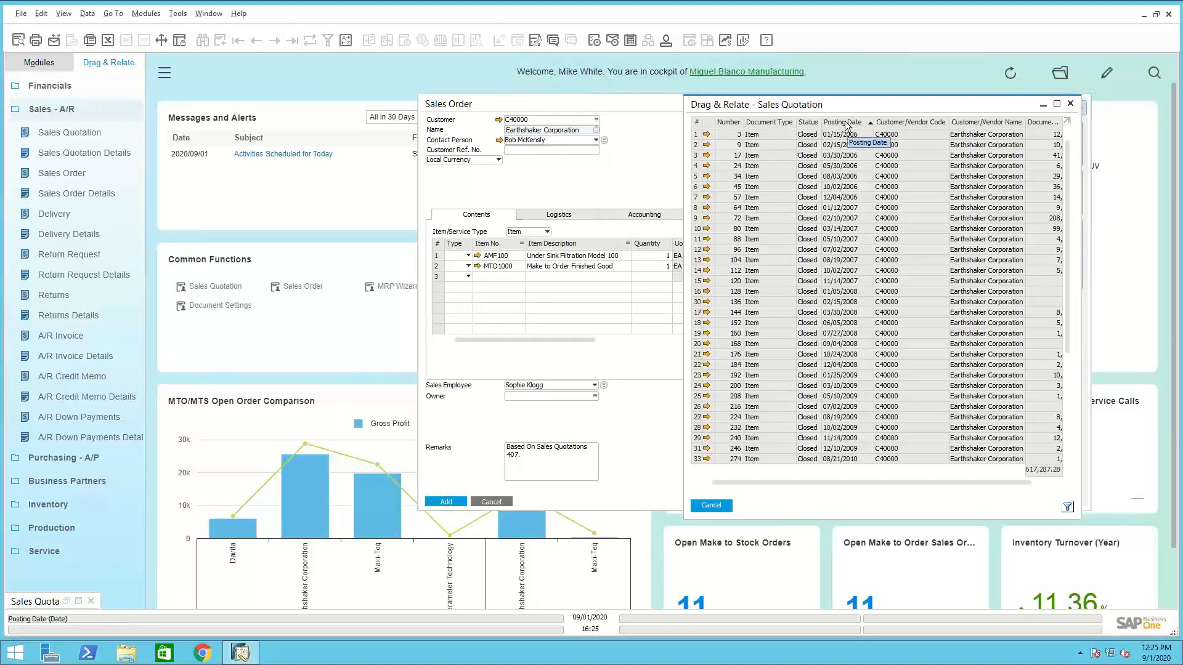
pyautogui.click(847, 126)
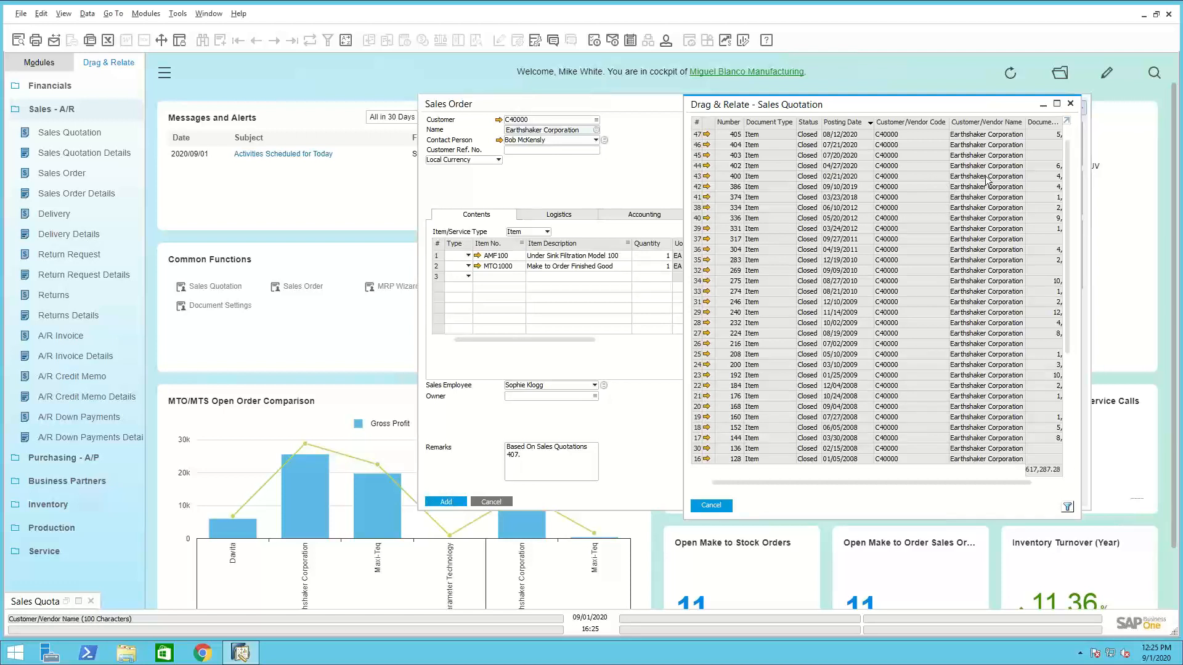
pyautogui.moveTo(929, 176); pyautogui.dragTo(88, 160)
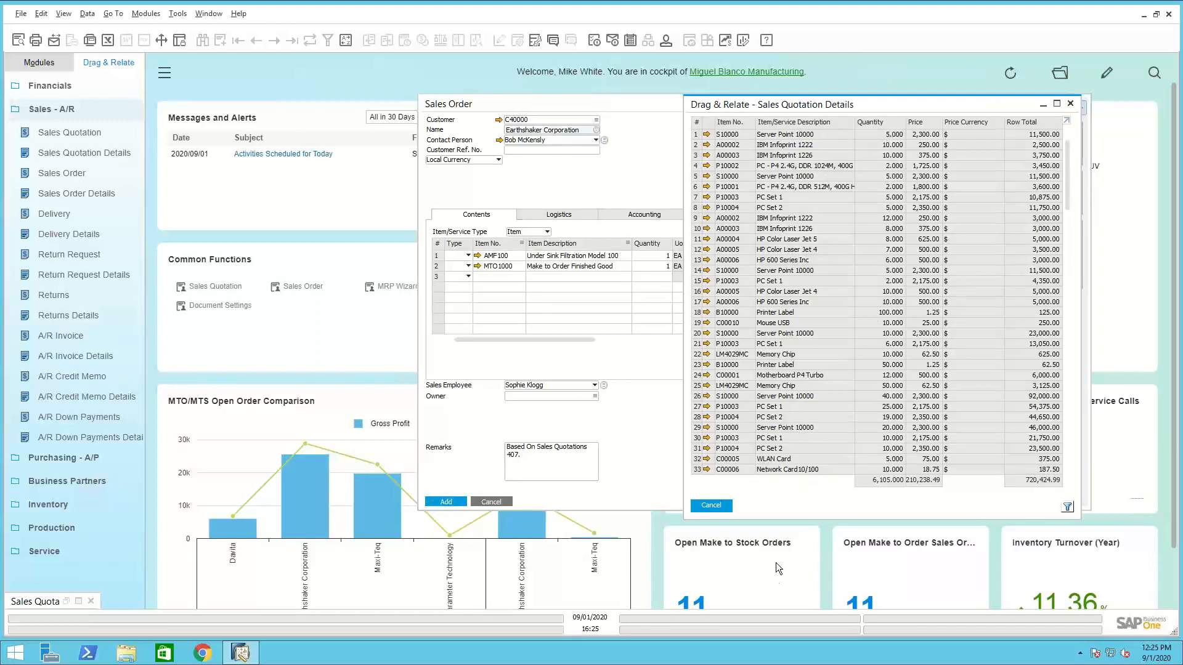
pyautogui.click(715, 504)
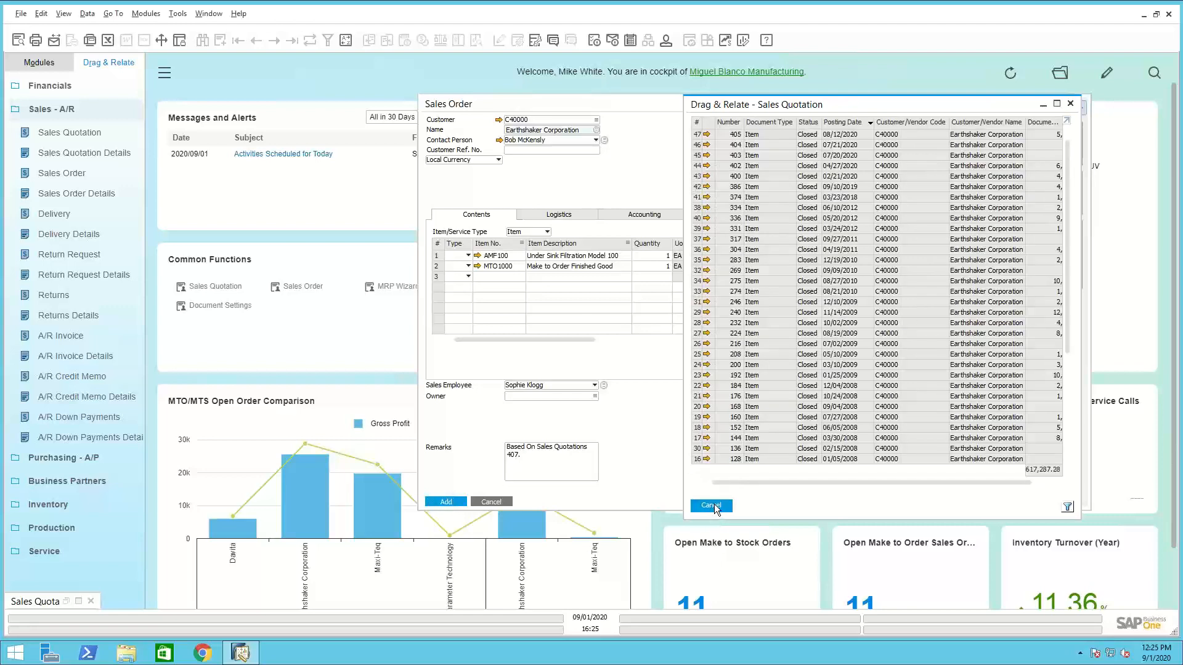
pyautogui.click(715, 505)
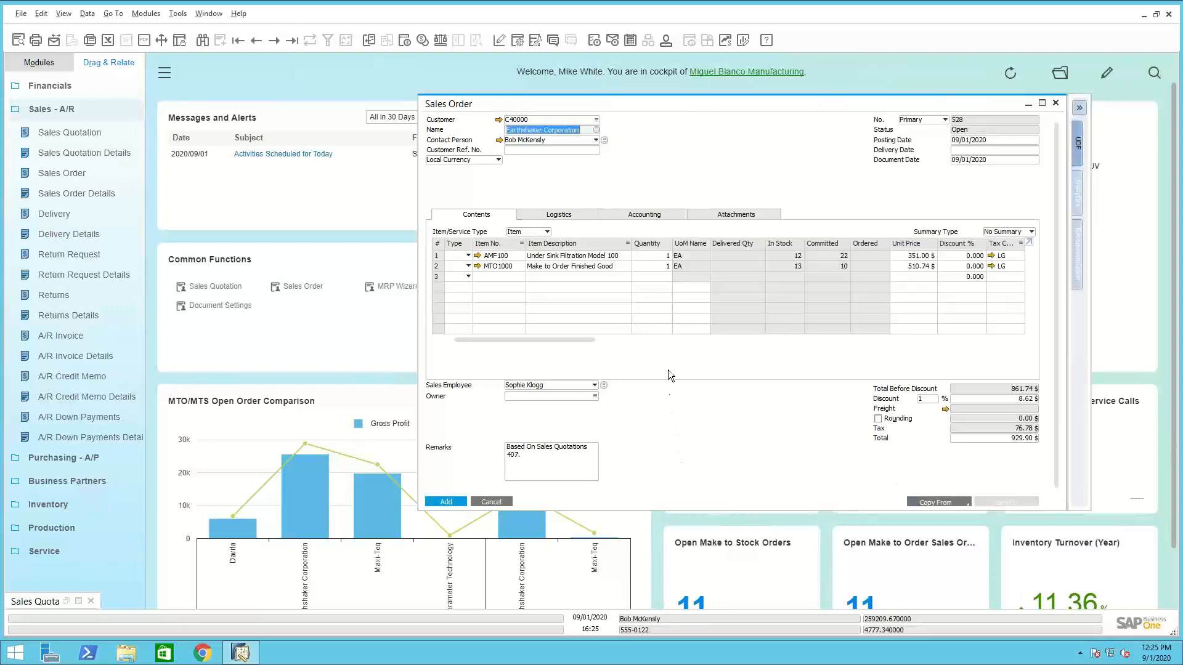
# Set the sales order's delivery date to 10/01/2020, apply it to the existing rows, and add the order
pyautogui.click(1042, 103)
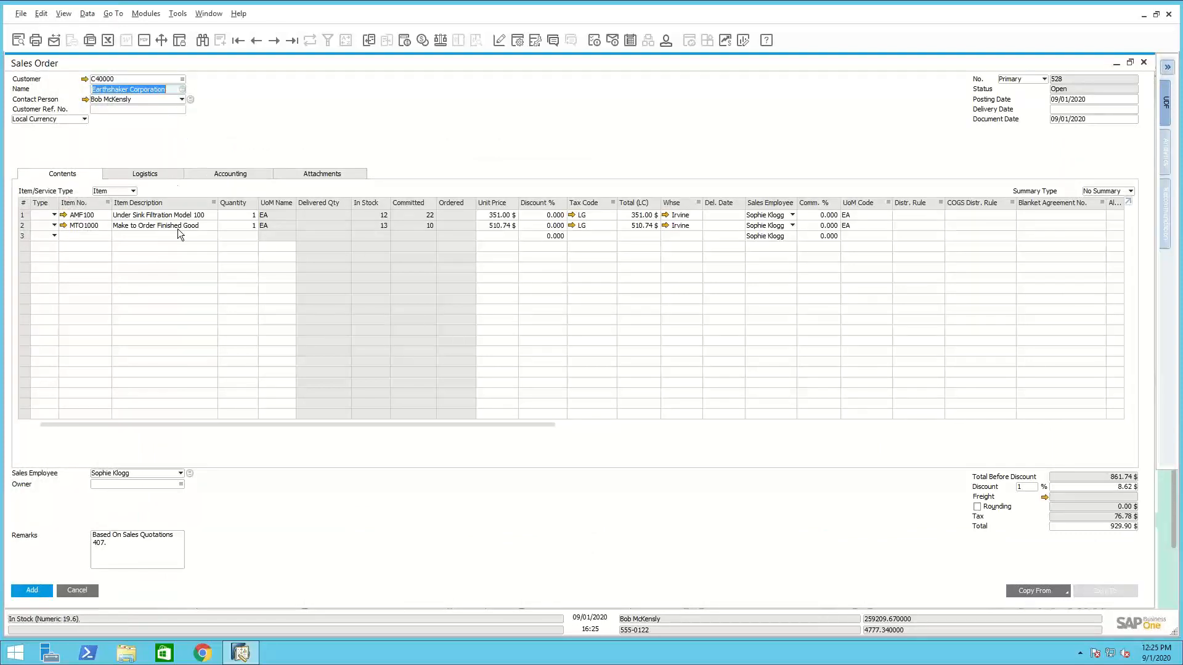
pyautogui.click(32, 592)
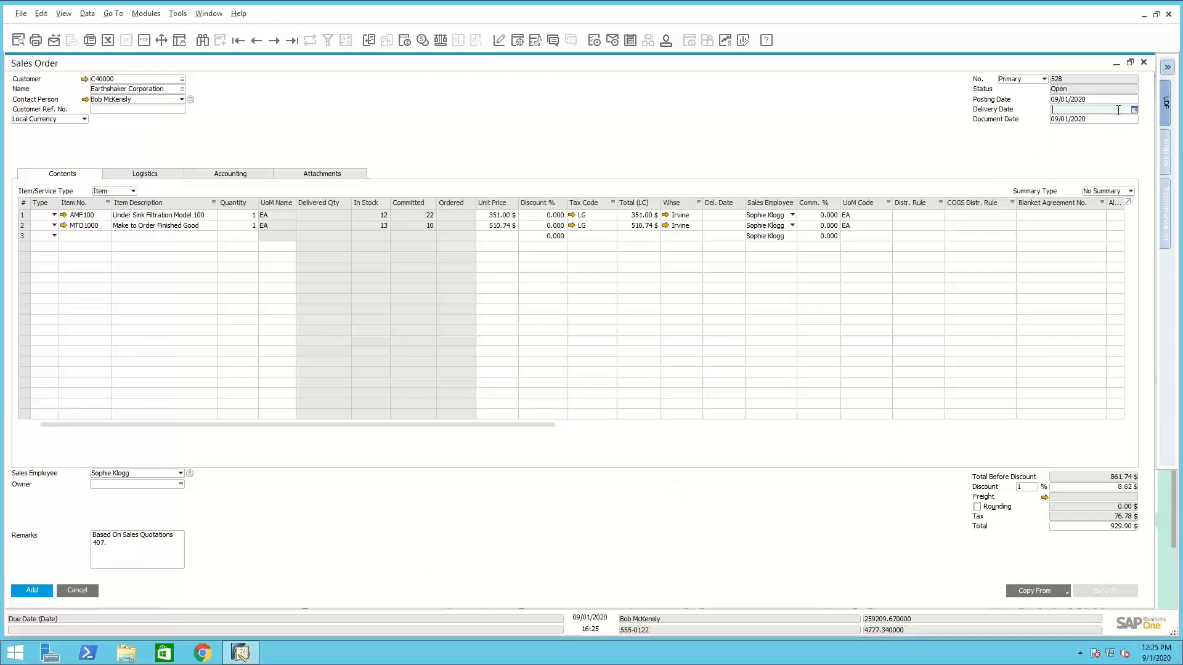
pyautogui.write('10/01')
pyautogui.press('Tab')
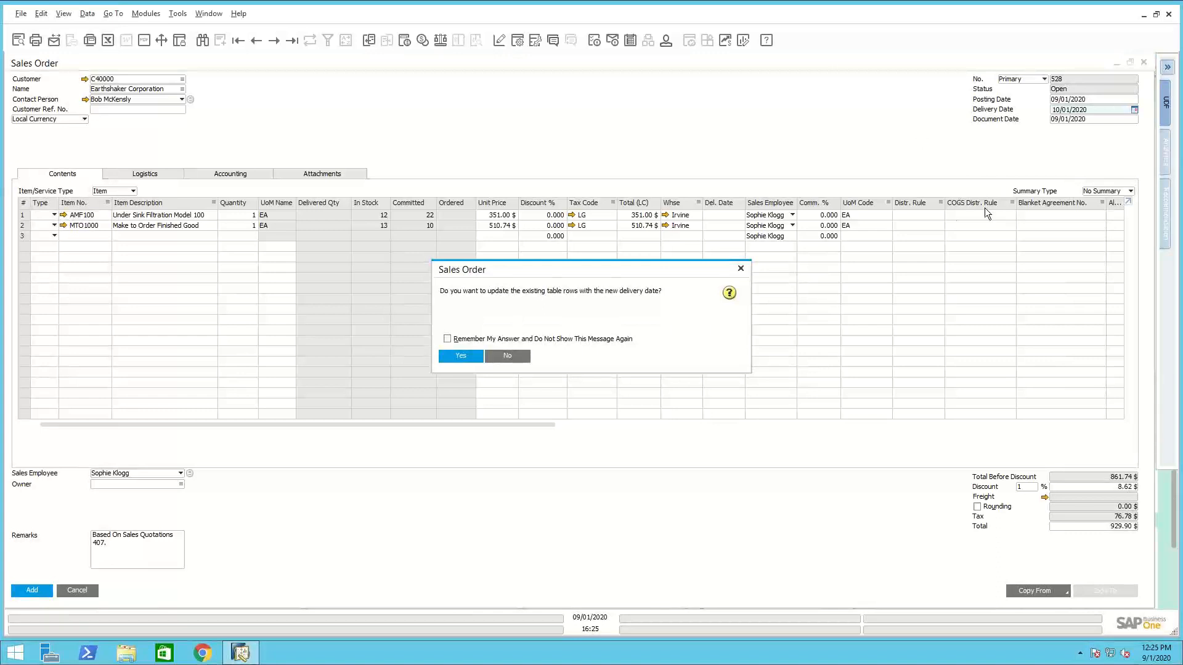
pyautogui.click(461, 357)
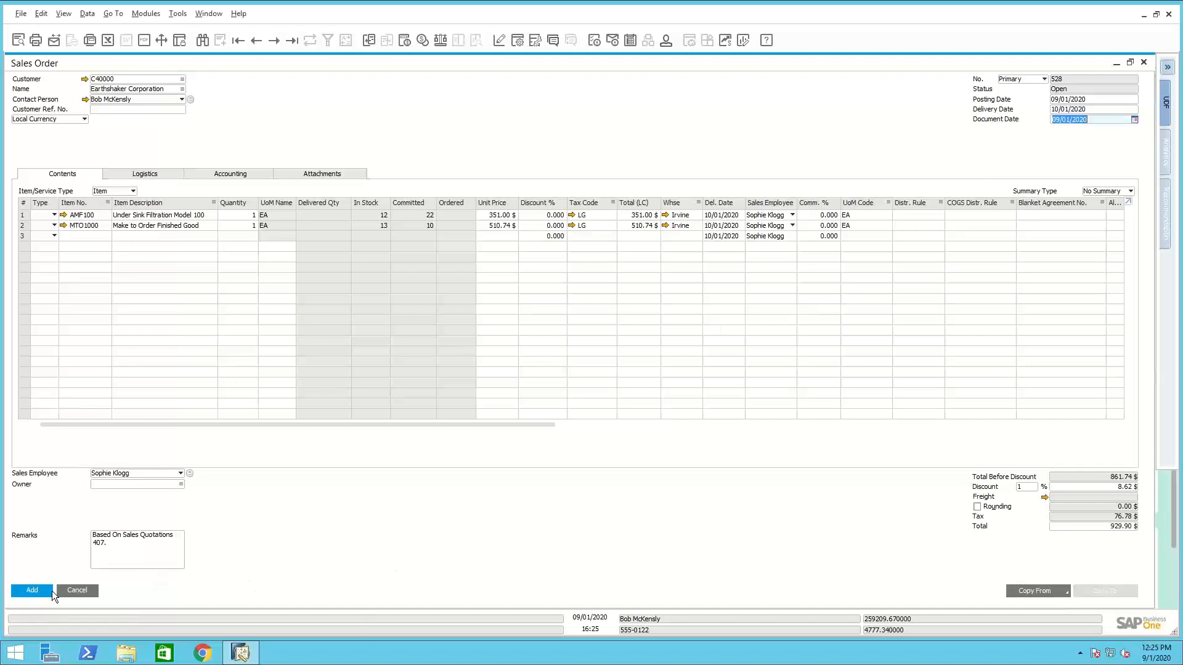
pyautogui.click(36, 588)
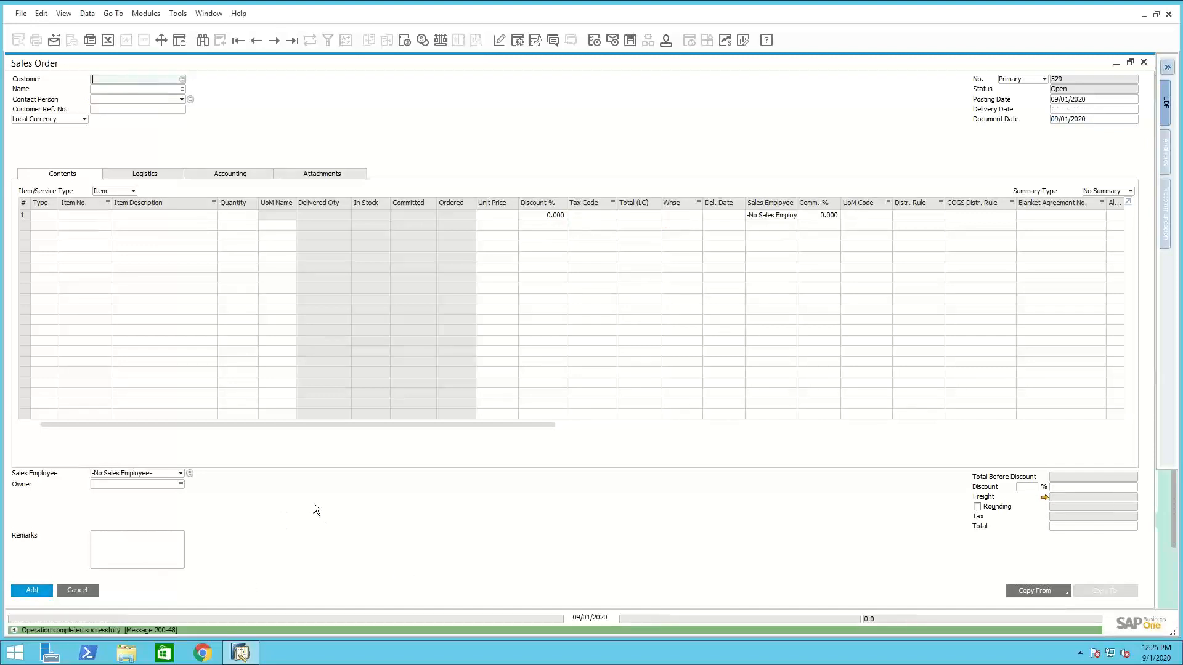
# Reopen the last sales order and examine the options for creating work orders for all lines or only for the MTO1000 row
pyautogui.click(290, 41)
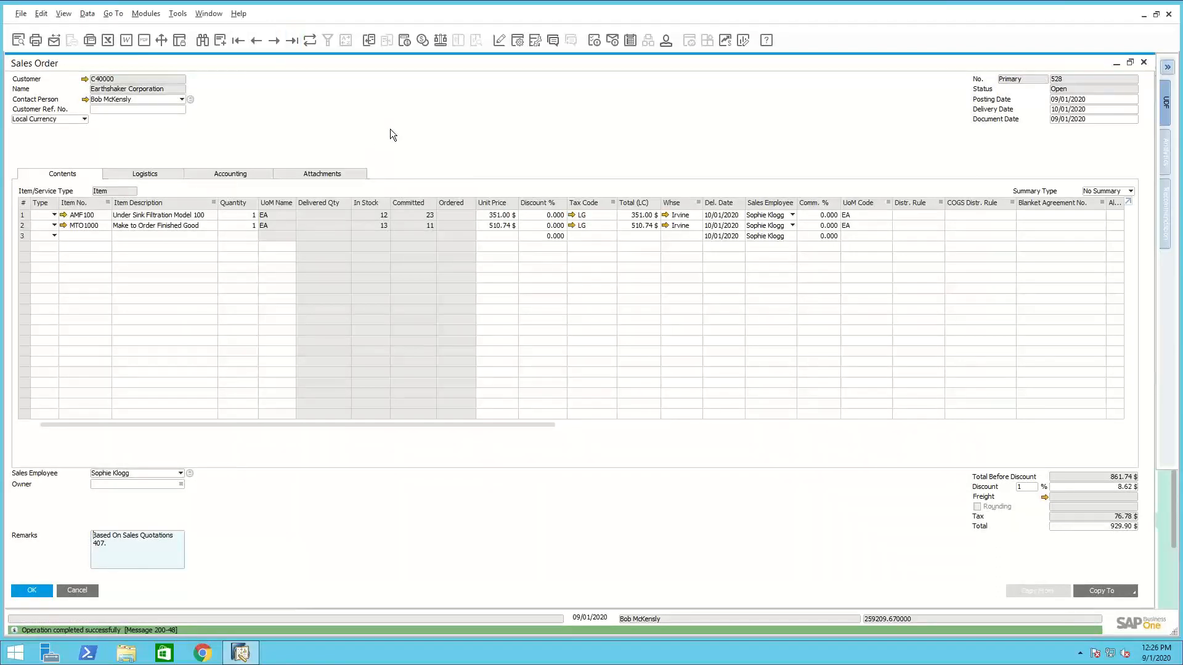
pyautogui.click(27, 216)
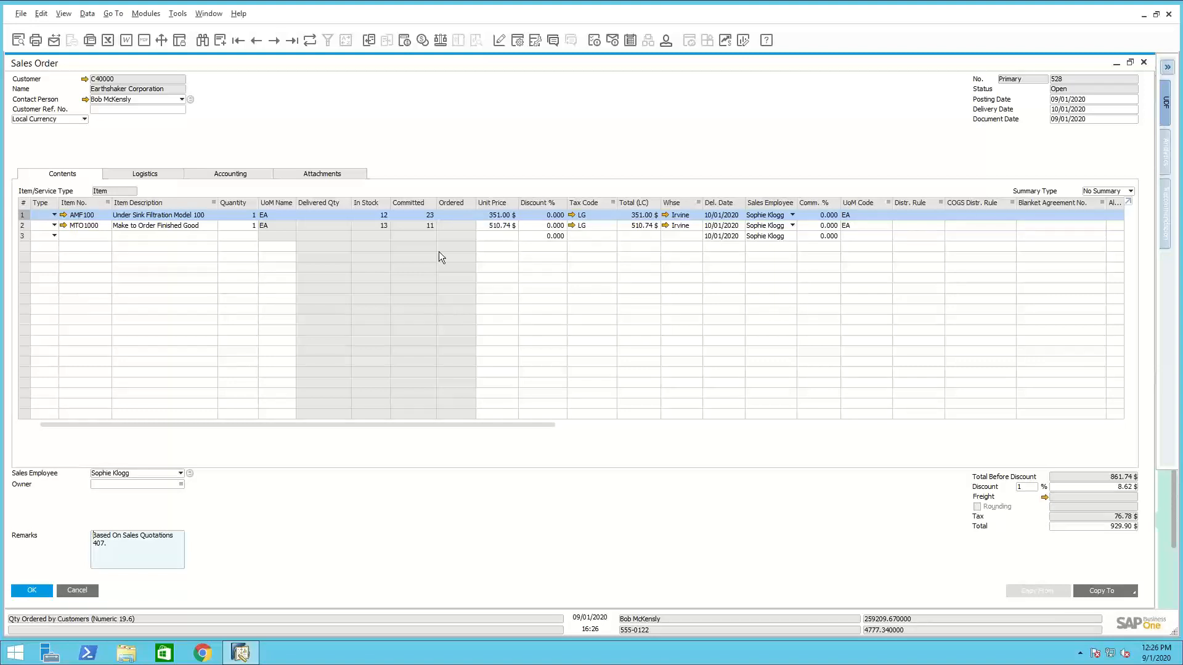
pyautogui.rightClick(409, 126)
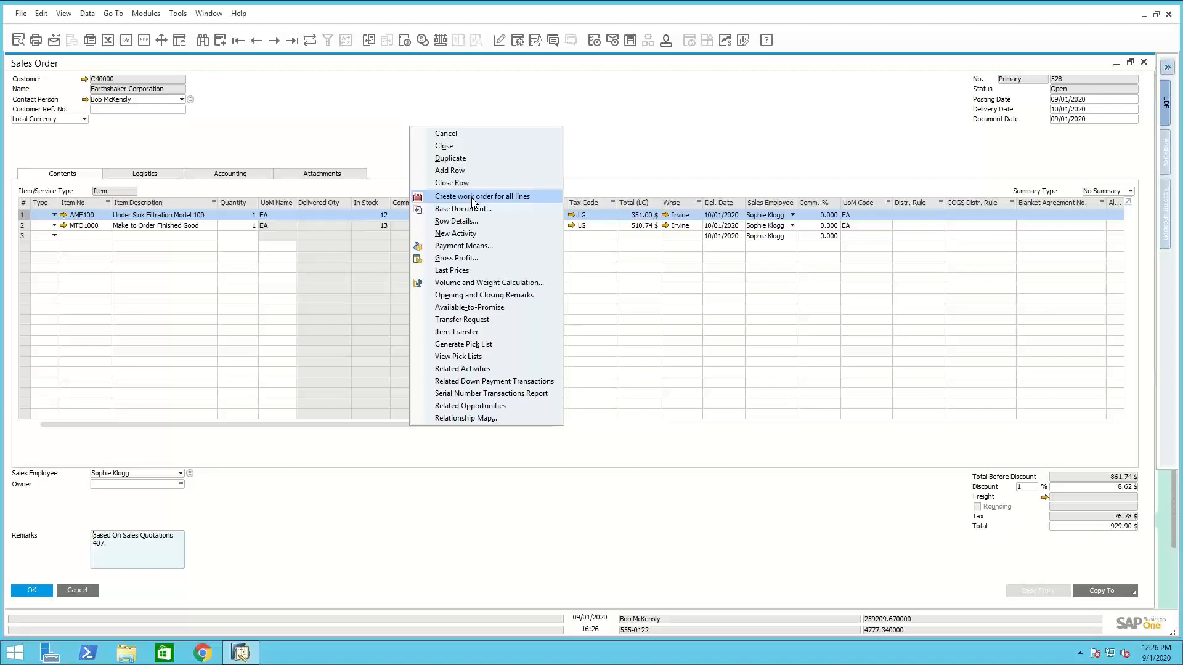
pyautogui.click(86, 231)
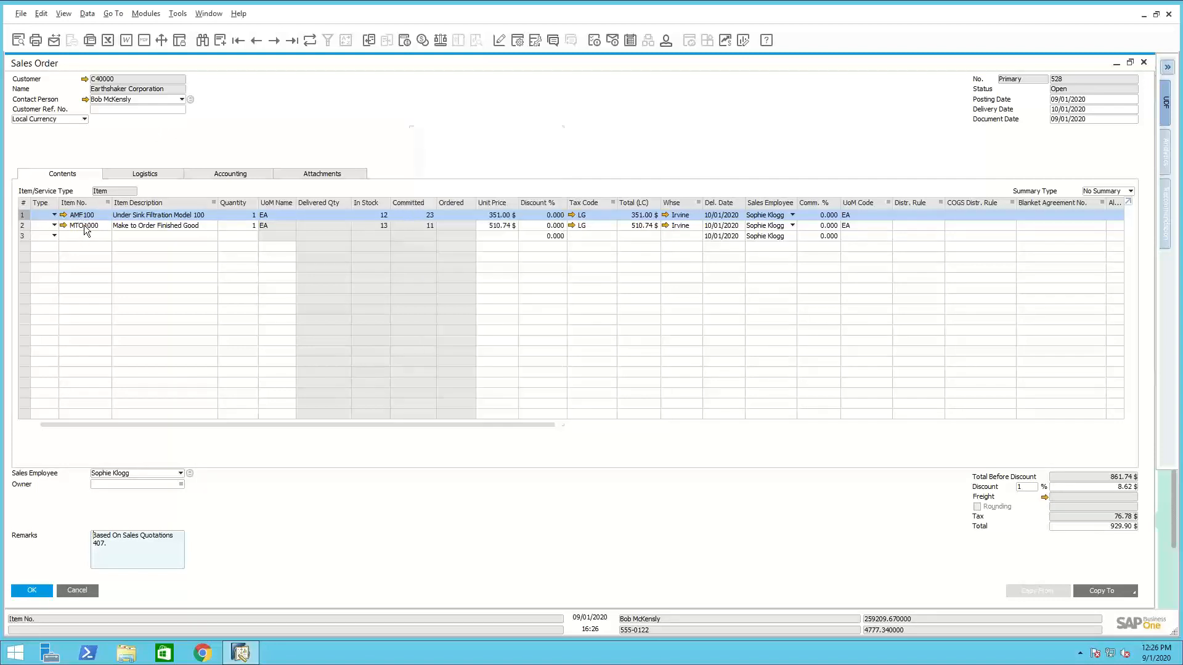
pyautogui.click(85, 227)
pyautogui.rightClick(83, 225)
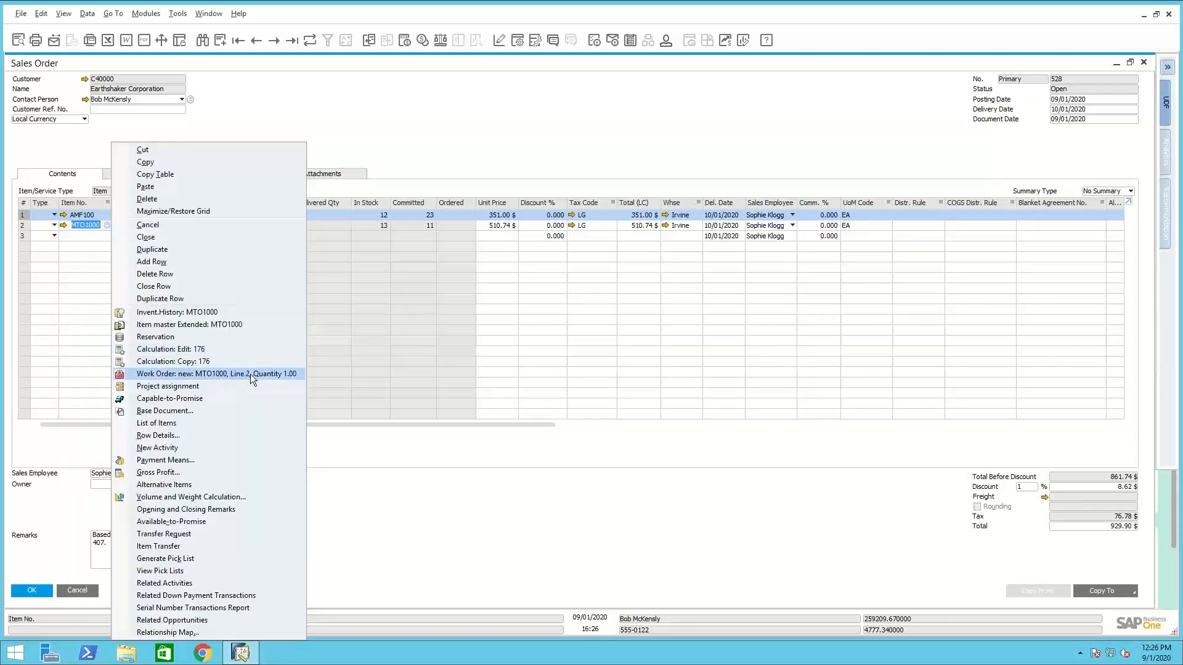
pyautogui.click(433, 519)
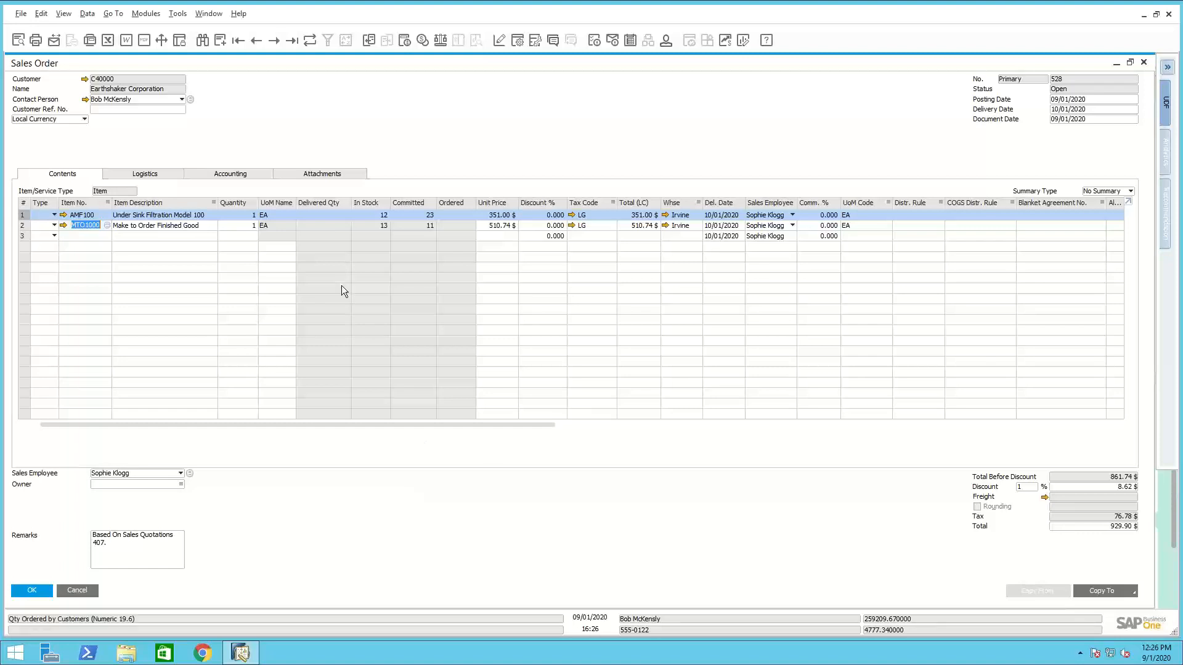
# Create a new work order from the sales order for MTO1000, line 2, quantity 1.00
pyautogui.click(25, 217)
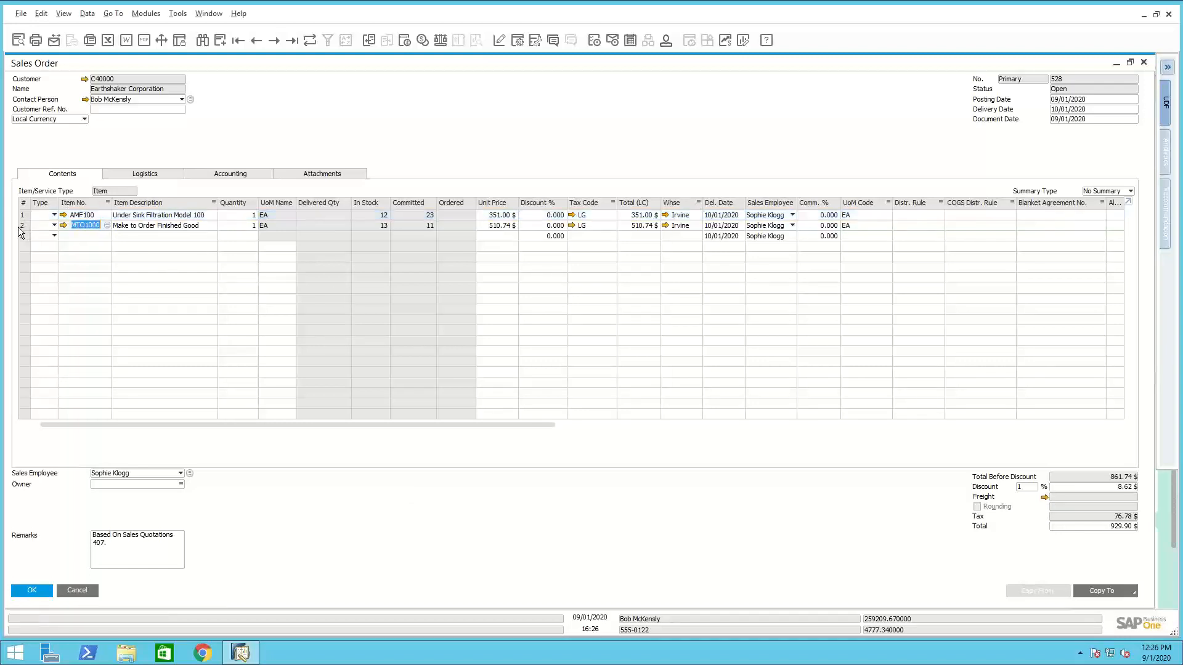
pyautogui.click(24, 225)
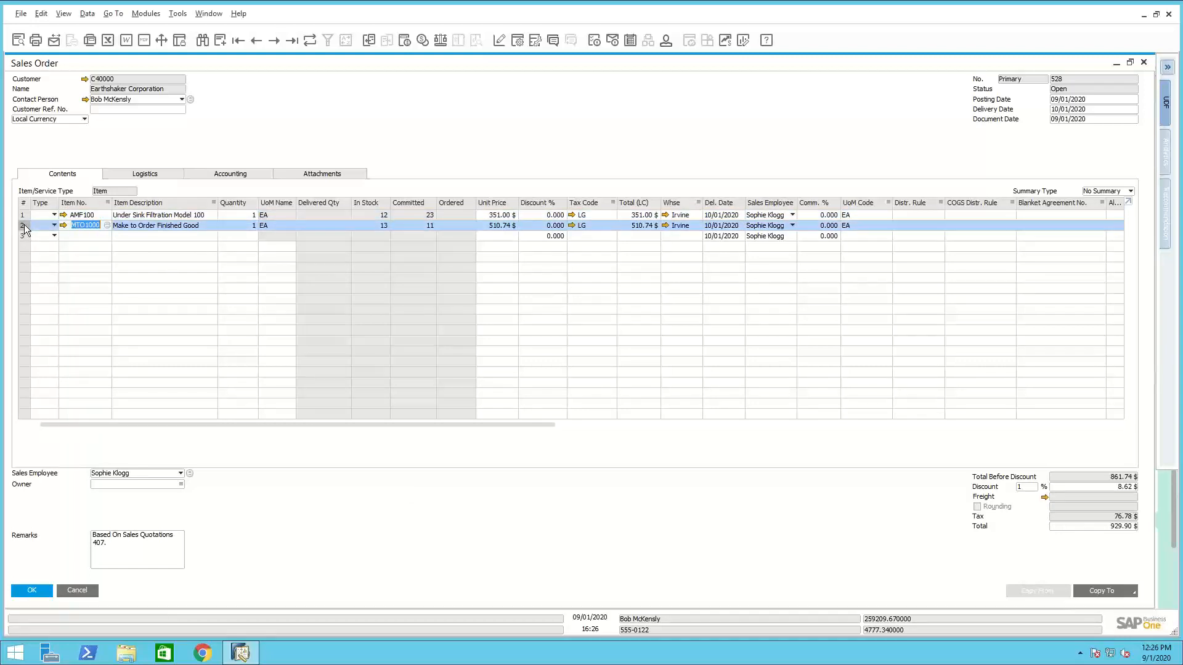
pyautogui.rightClick(84, 224)
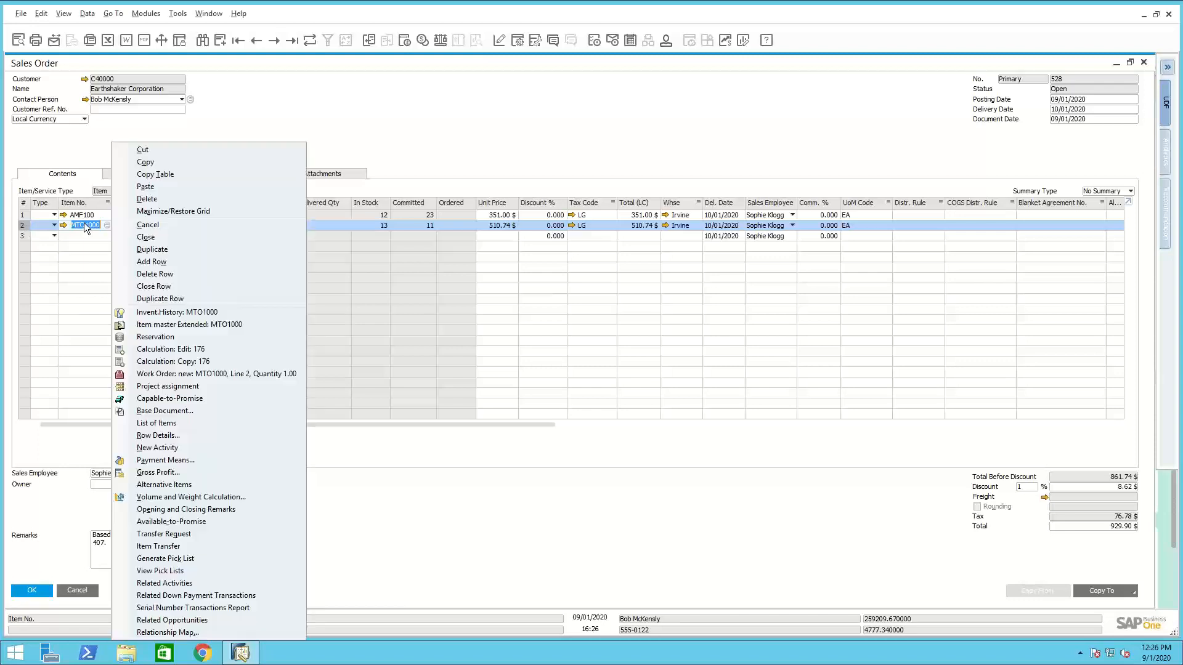
pyautogui.click(234, 374)
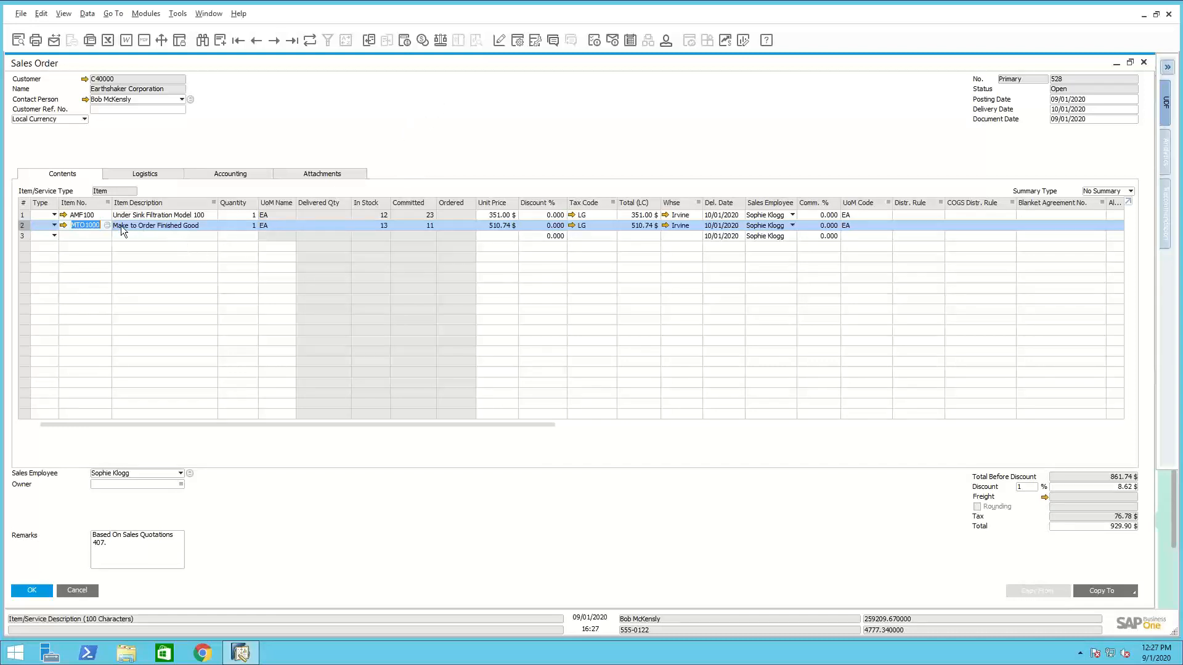
# Open the work order linked to the MTO1000 row and expand MTO1000 and subassembly MTO200 to examine their components and operations
pyautogui.rightClick(87, 226)
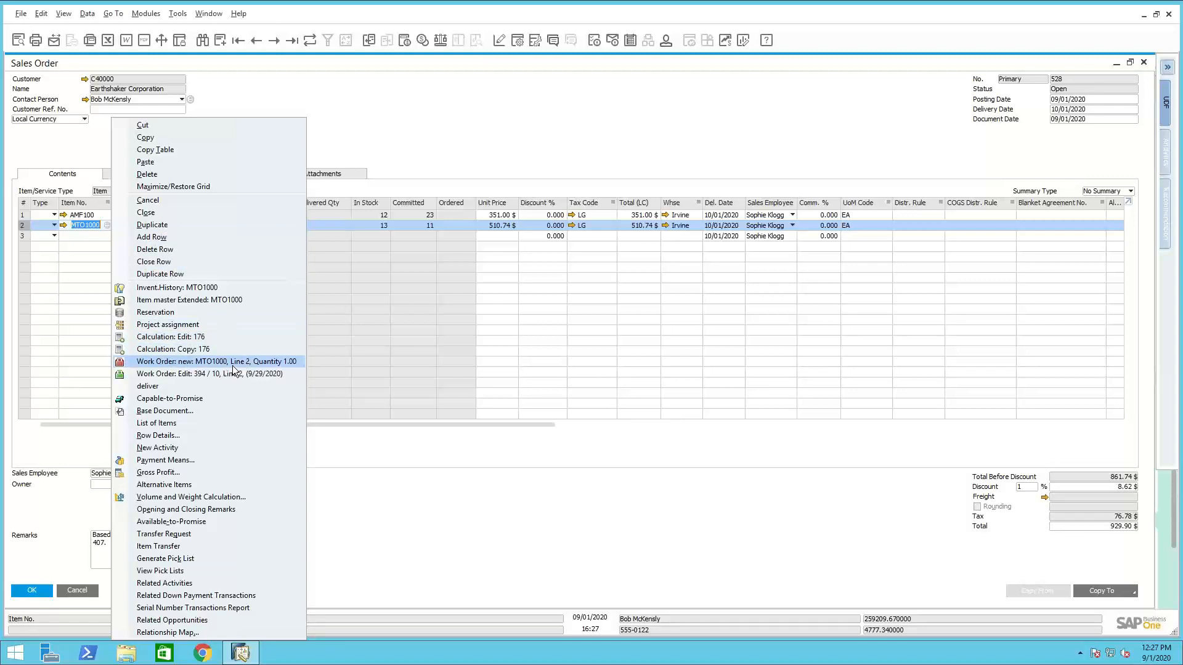
pyautogui.click(196, 374)
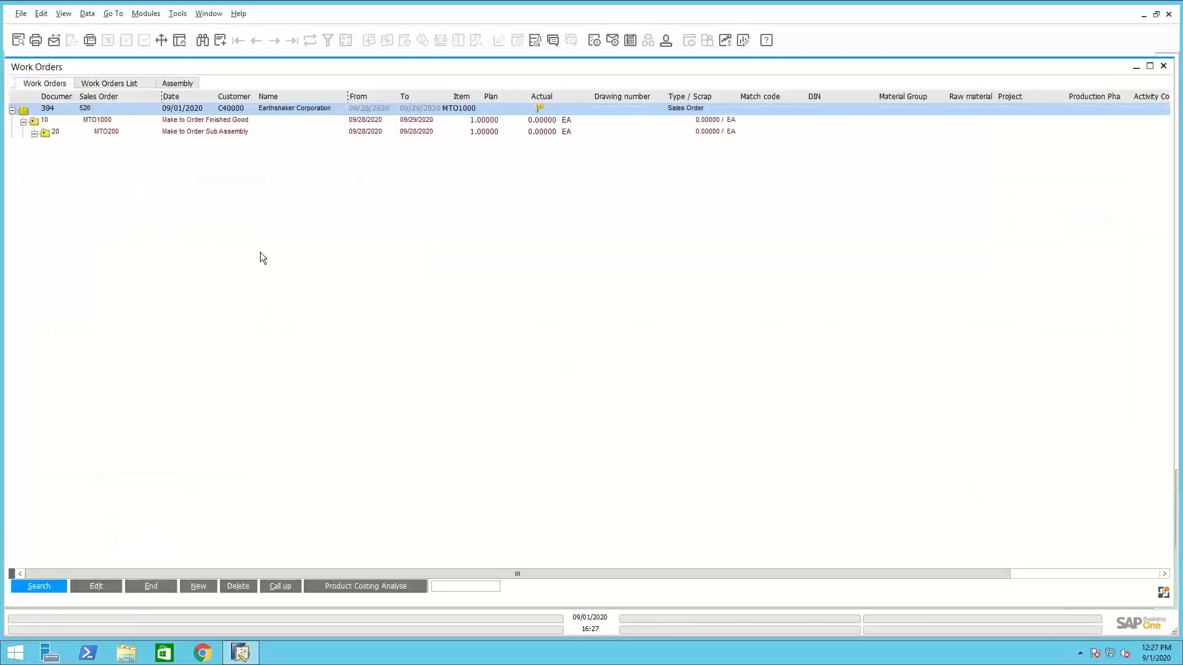
pyautogui.click(37, 122)
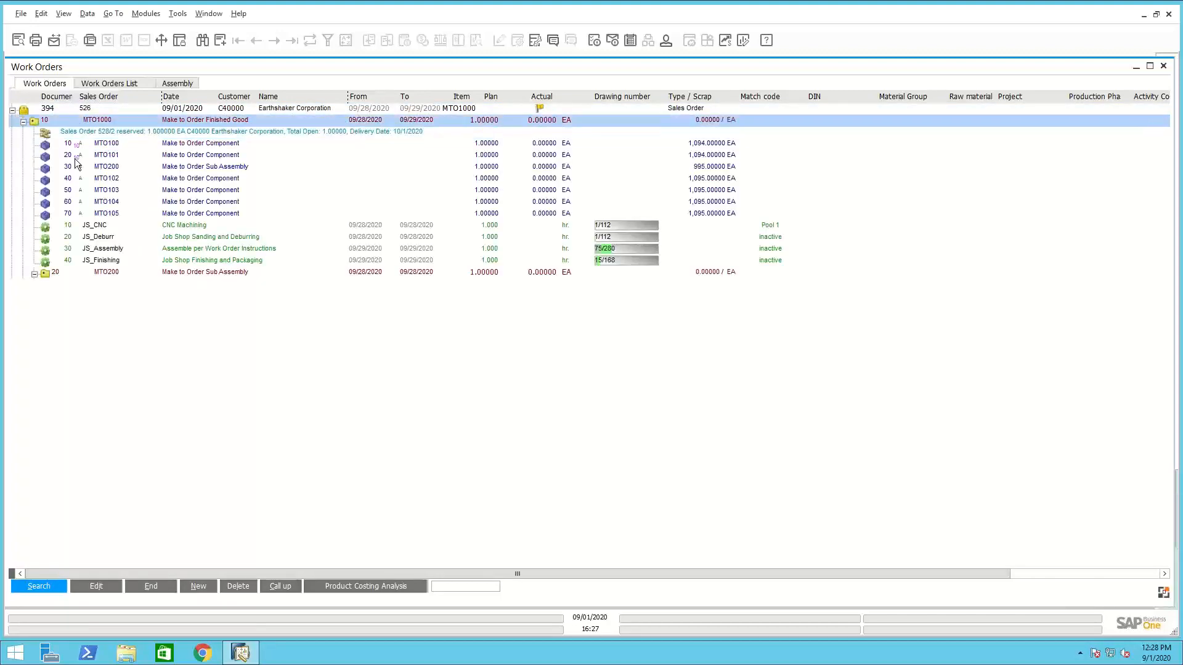
pyautogui.click(47, 272)
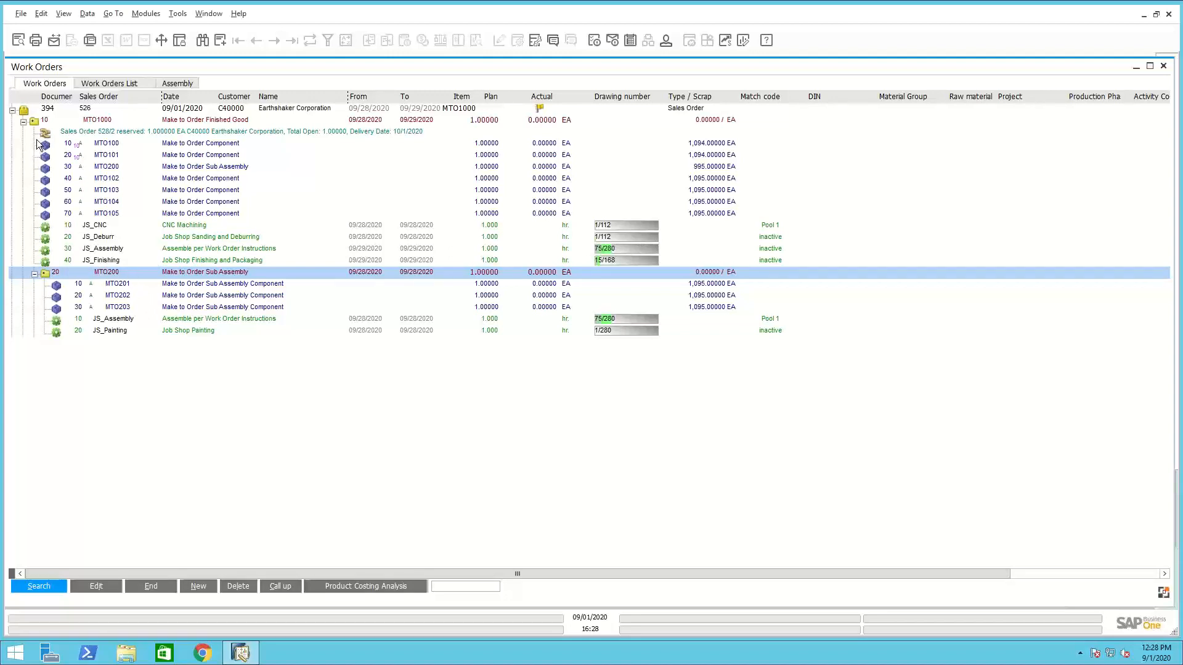
pyautogui.click(107, 121)
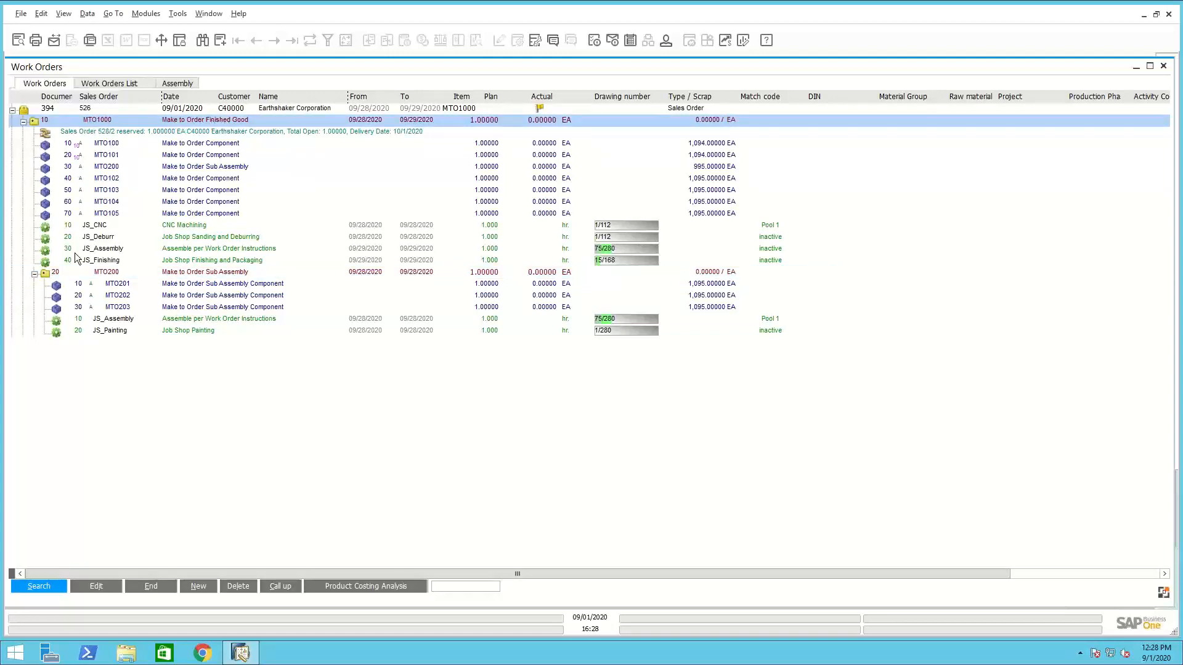
pyautogui.click(106, 271)
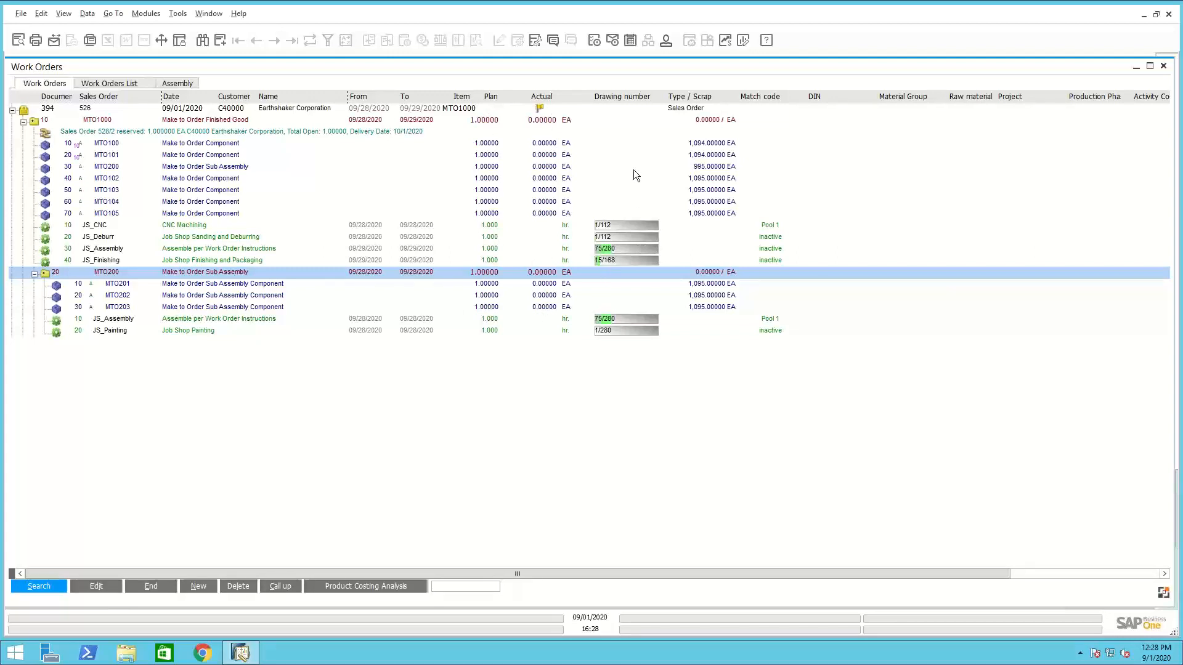
# Open the graphical dispatch view for MTO1000's JS_Assembly operation and check its utilization from different September 2020 dates, including the 16th
pyautogui.click(609, 251)
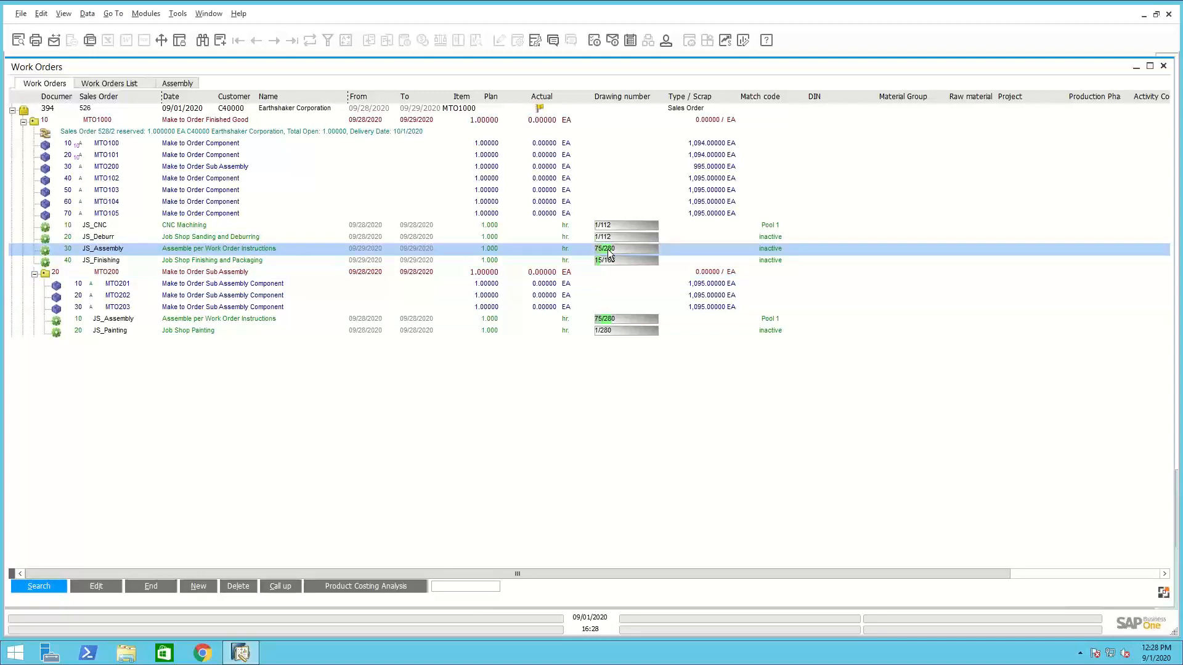
pyautogui.rightClick(609, 252)
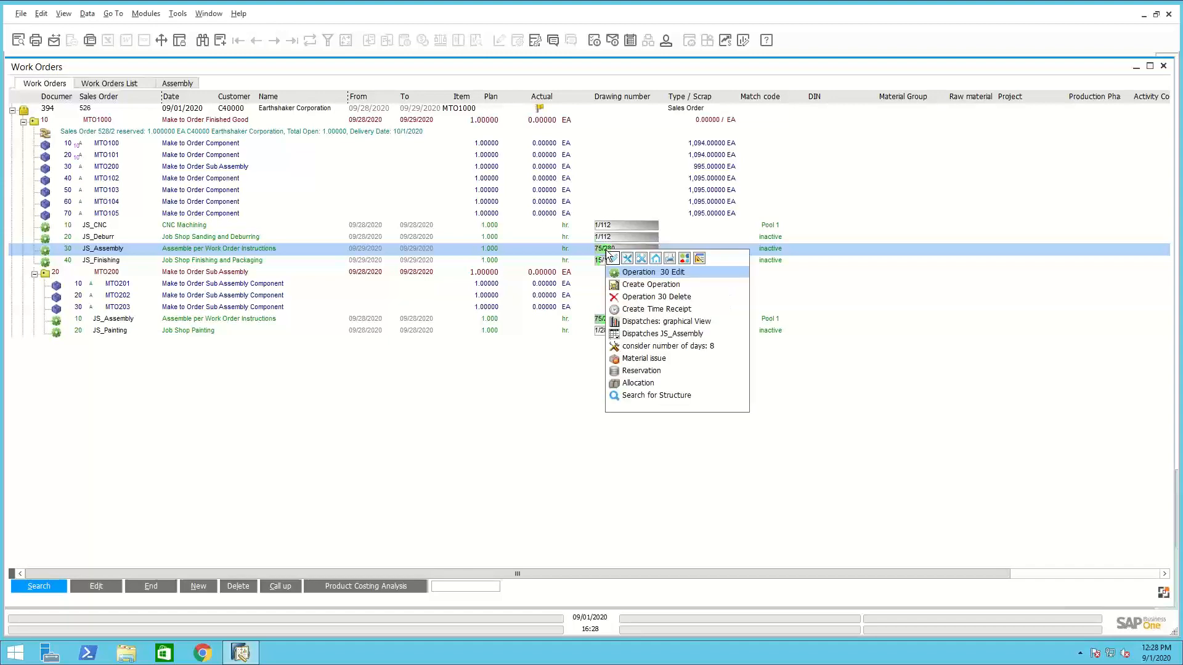
pyautogui.click(687, 325)
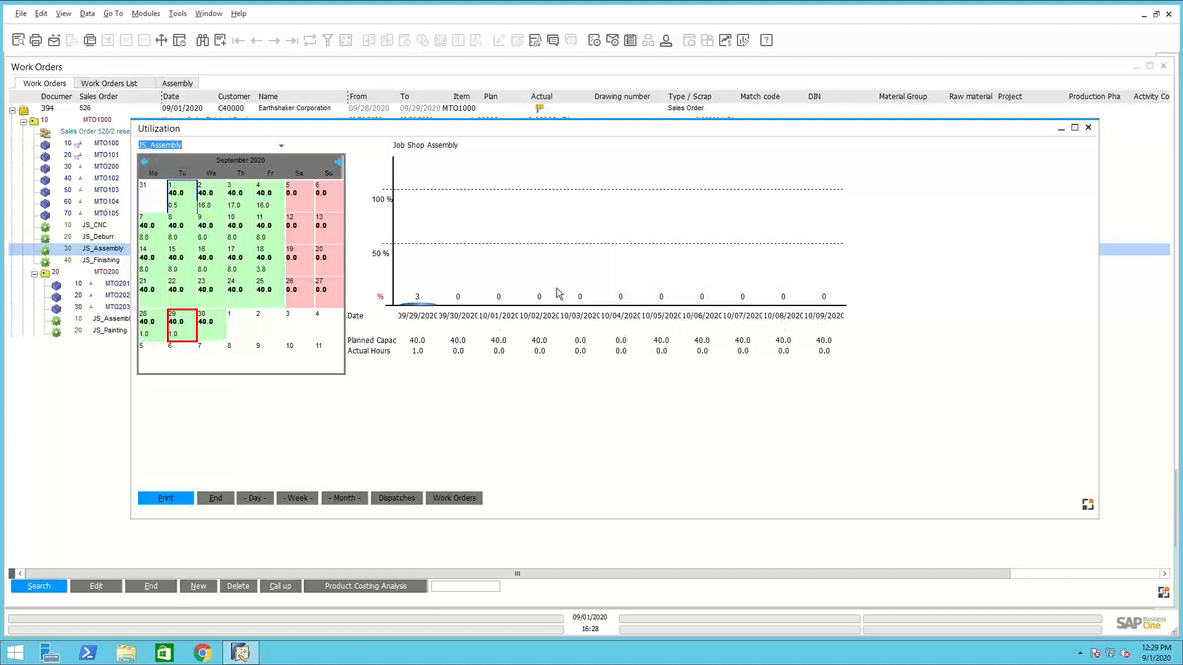
pyautogui.click(159, 335)
pyautogui.click(208, 294)
pyautogui.click(204, 268)
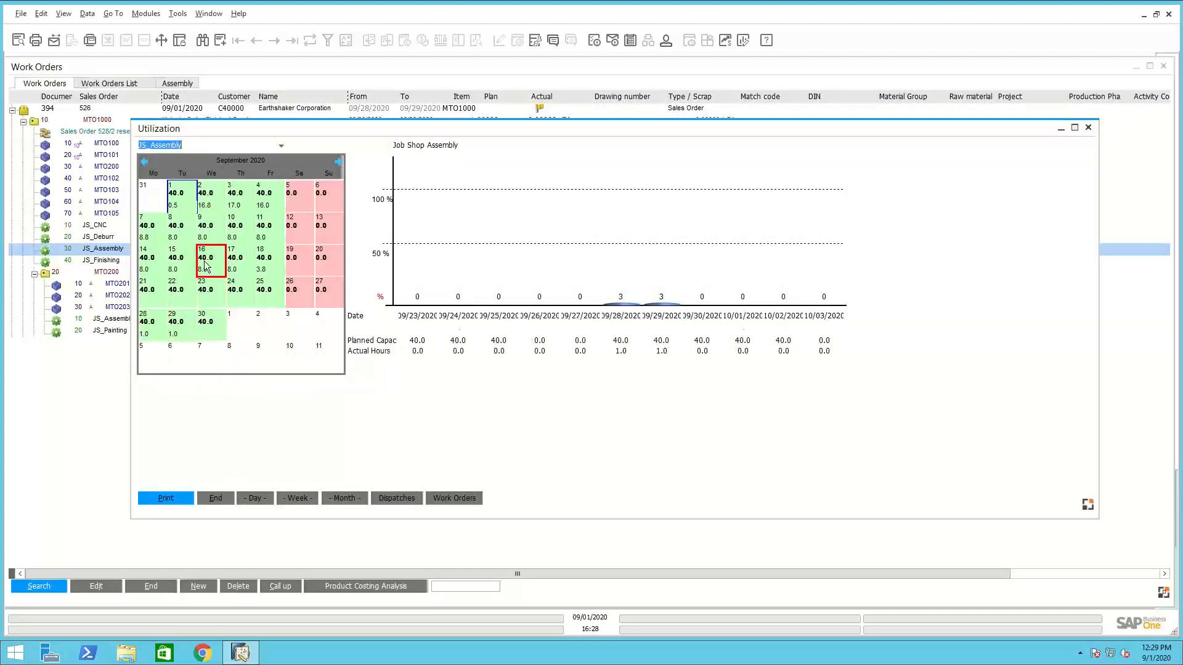
# Check JS_Assembly's utilization from September 2, 2020, for October and for September again, and look through the selectable resources
pyautogui.click(210, 196)
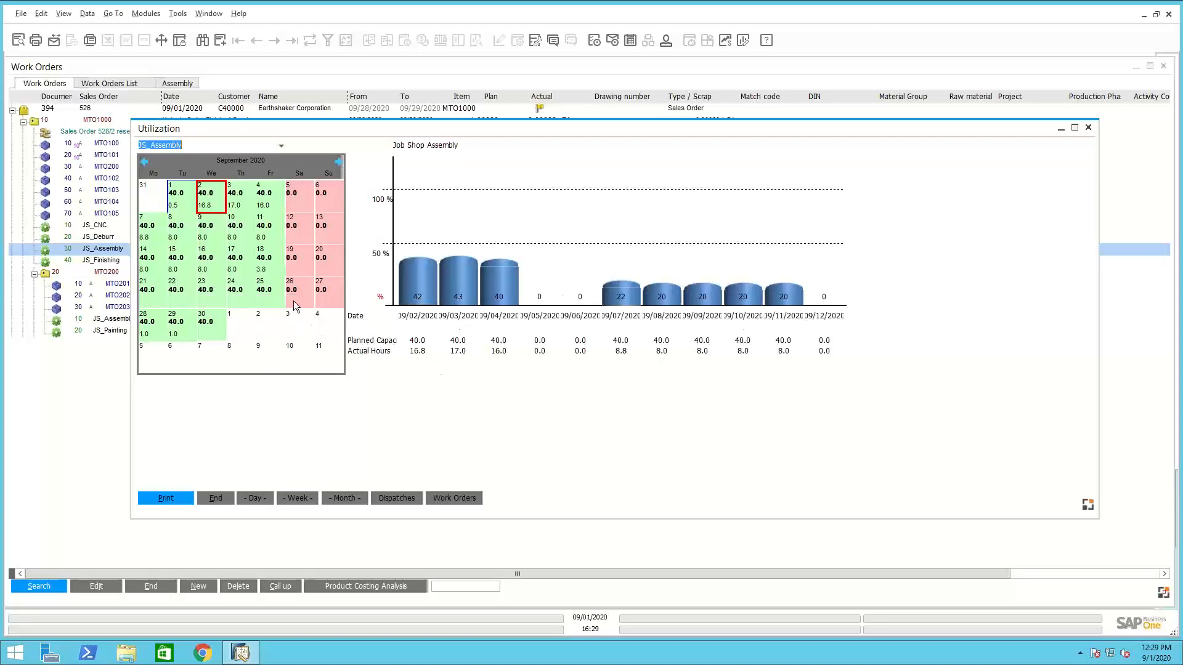
pyautogui.click(338, 161)
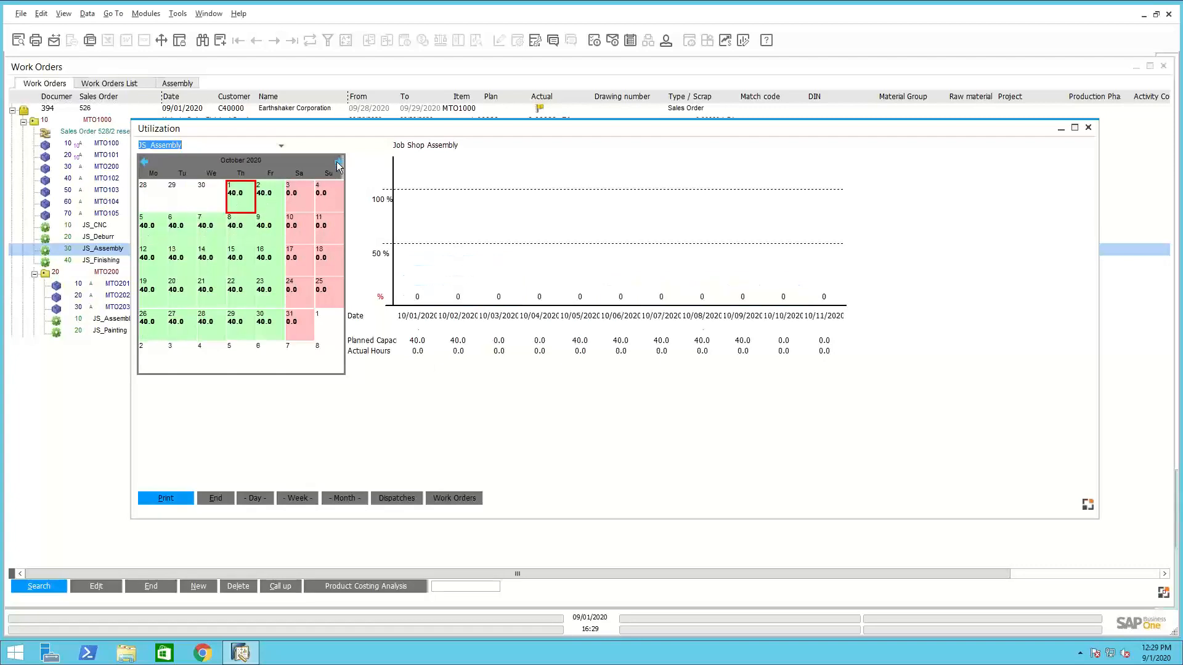
pyautogui.click(144, 162)
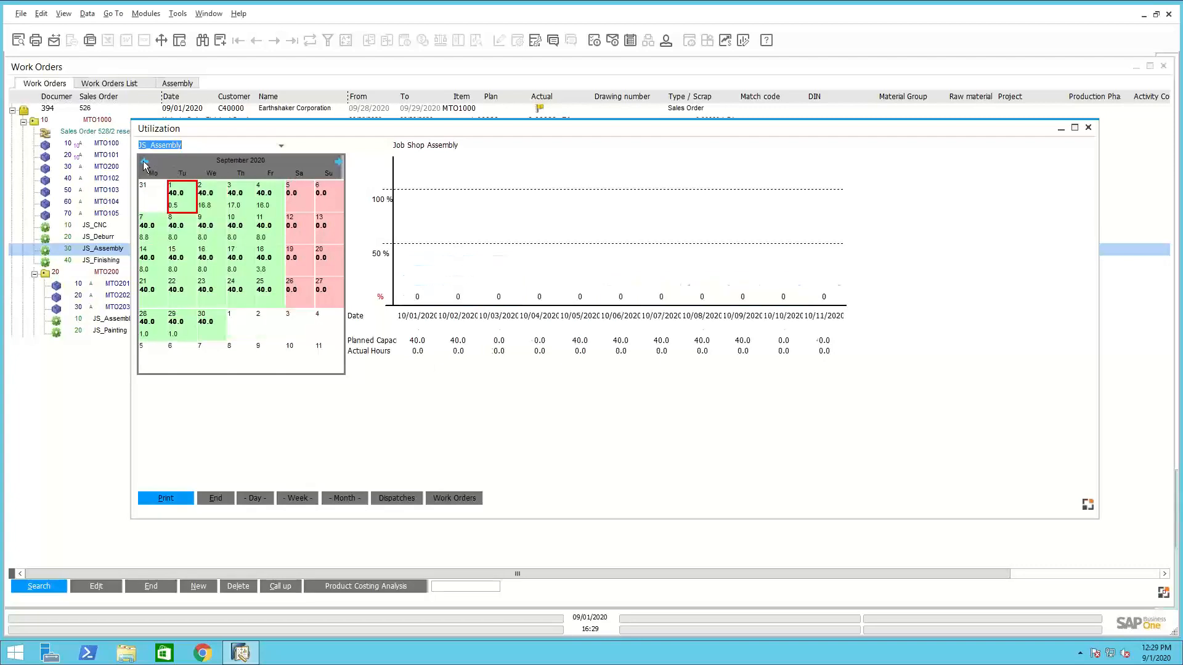
pyautogui.click(282, 145)
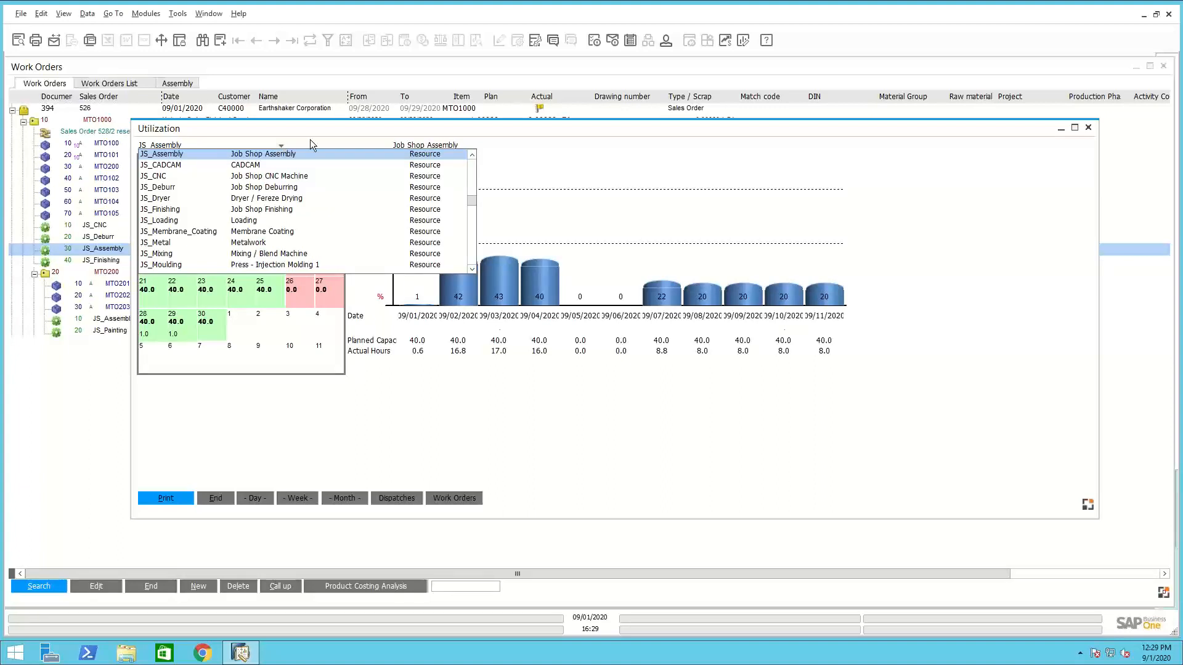
pyautogui.click(312, 139)
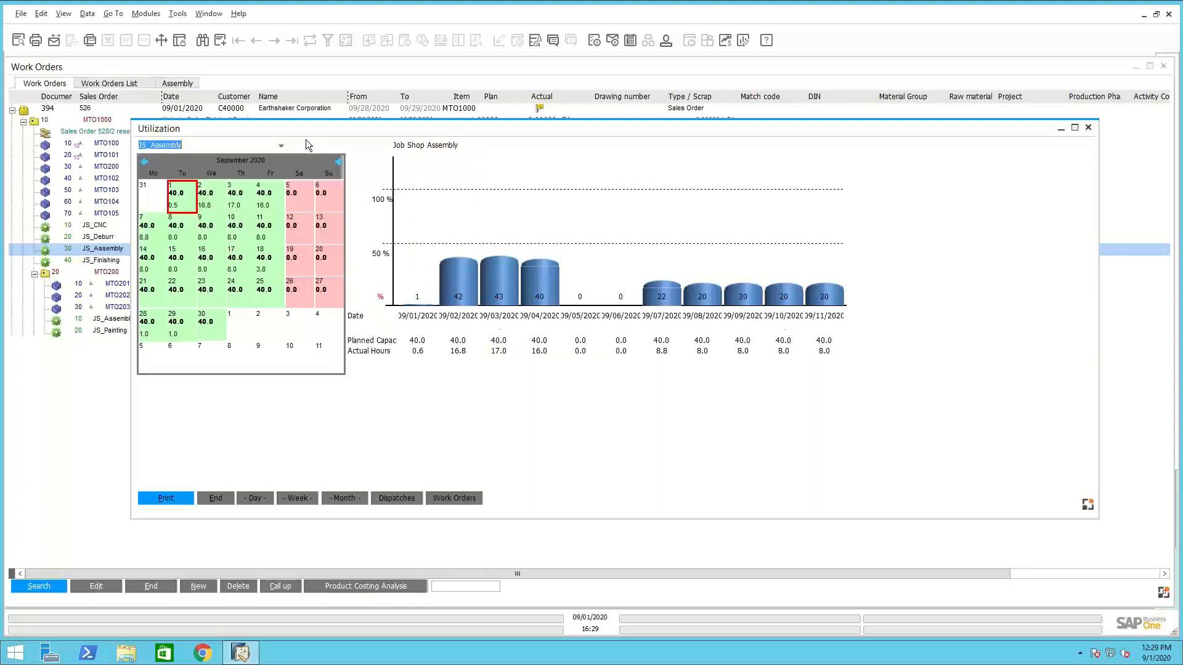
# Review the list of work order dispatches for JS_Assembly, and close the utilization view
pyautogui.click(397, 499)
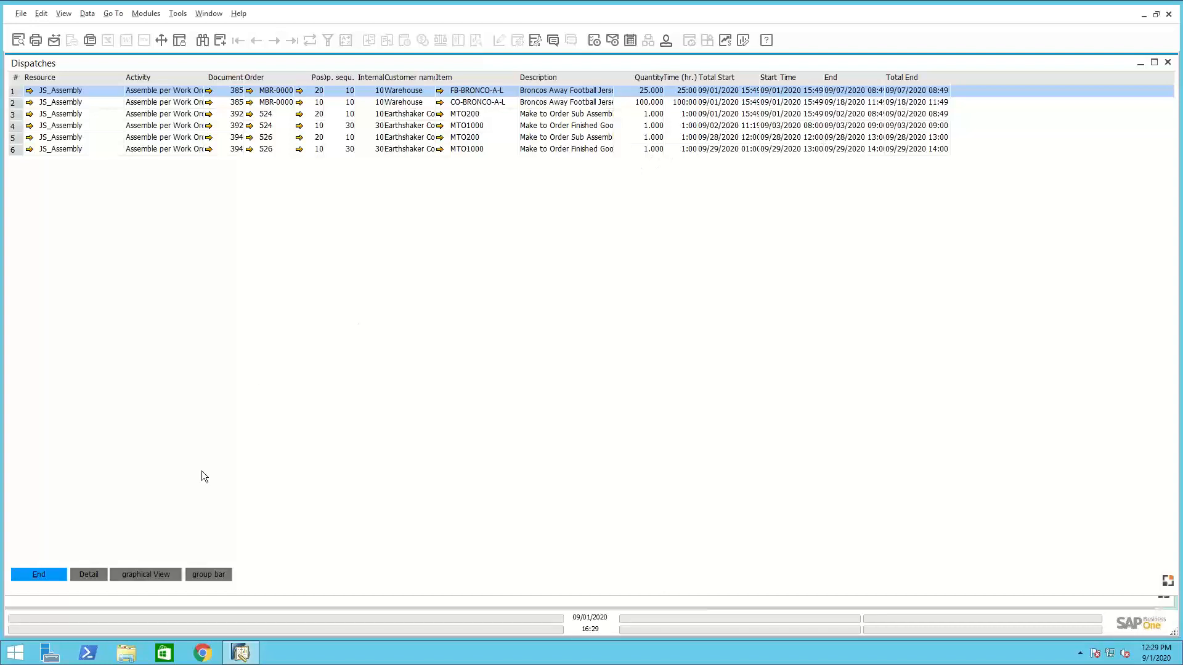
pyautogui.click(49, 573)
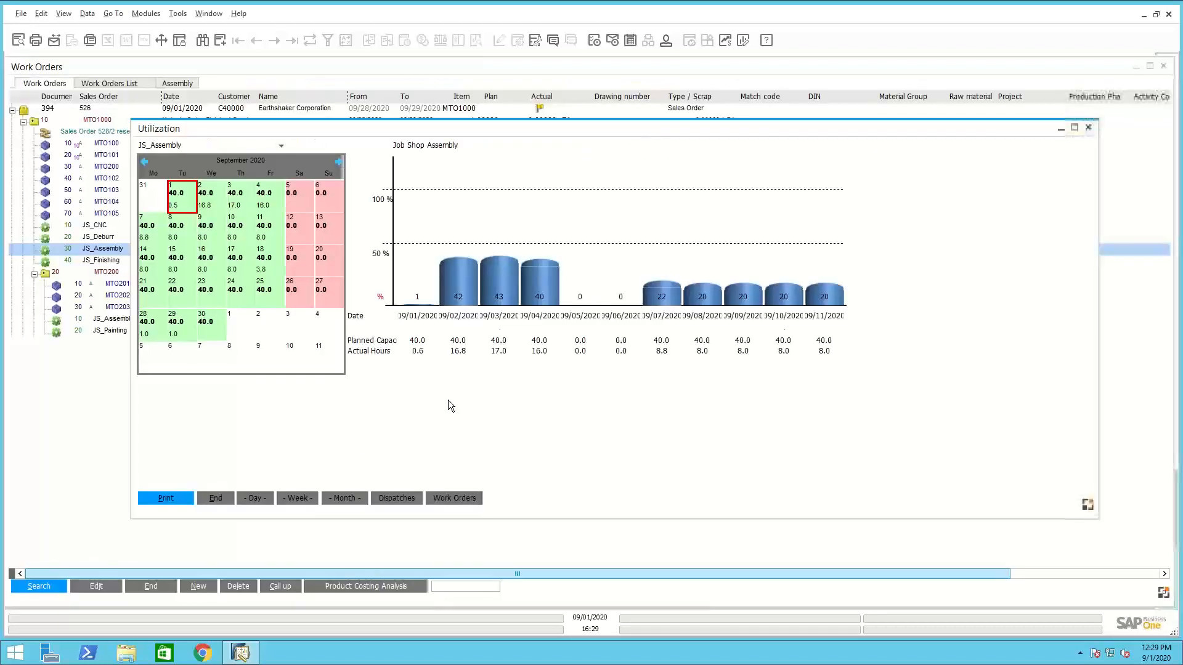
pyautogui.click(215, 501)
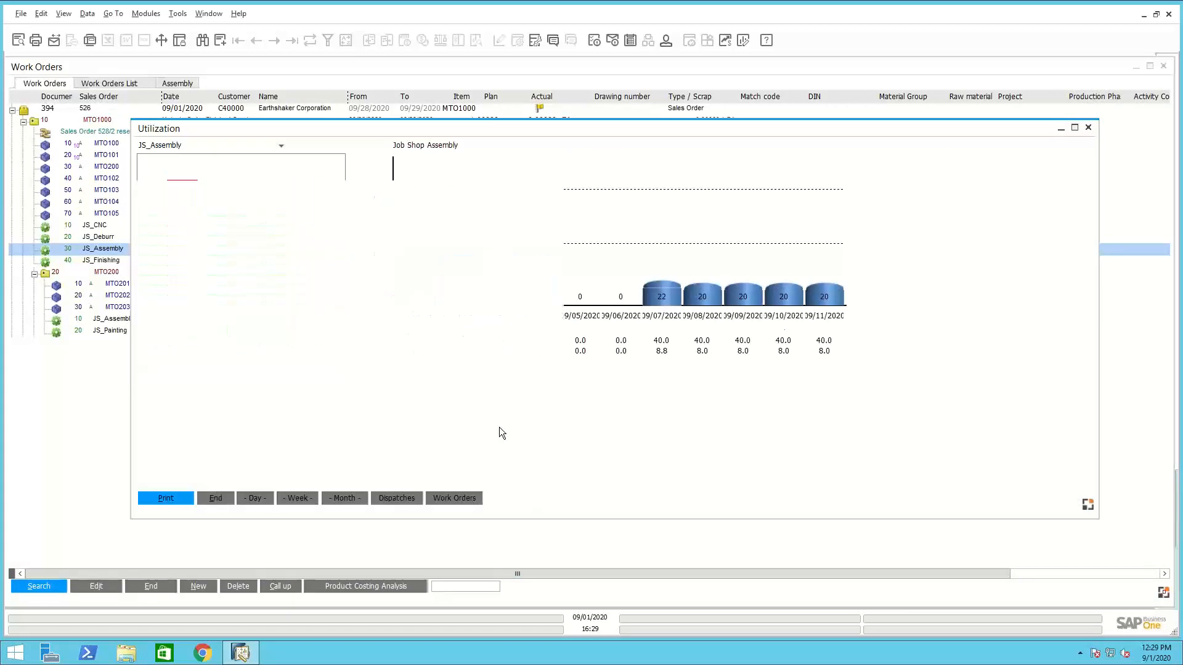
# Leave the work orders, review the AMF100 line in the sales order, and close the order
pyautogui.click(148, 586)
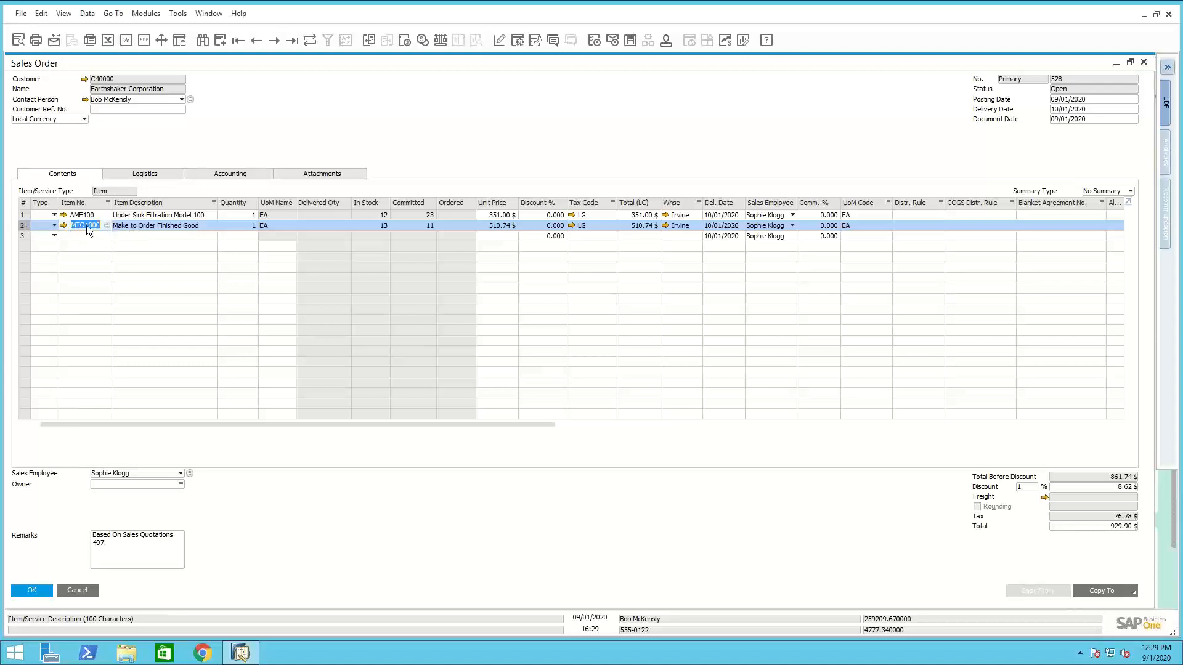
pyautogui.click(26, 214)
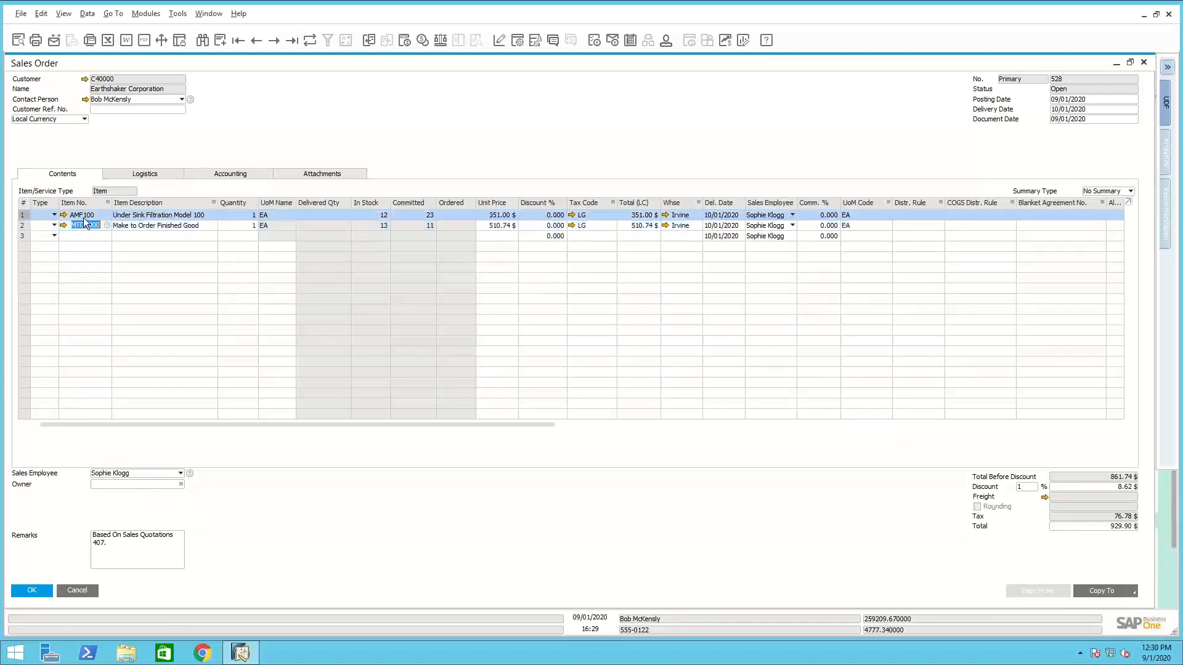
pyautogui.click(34, 589)
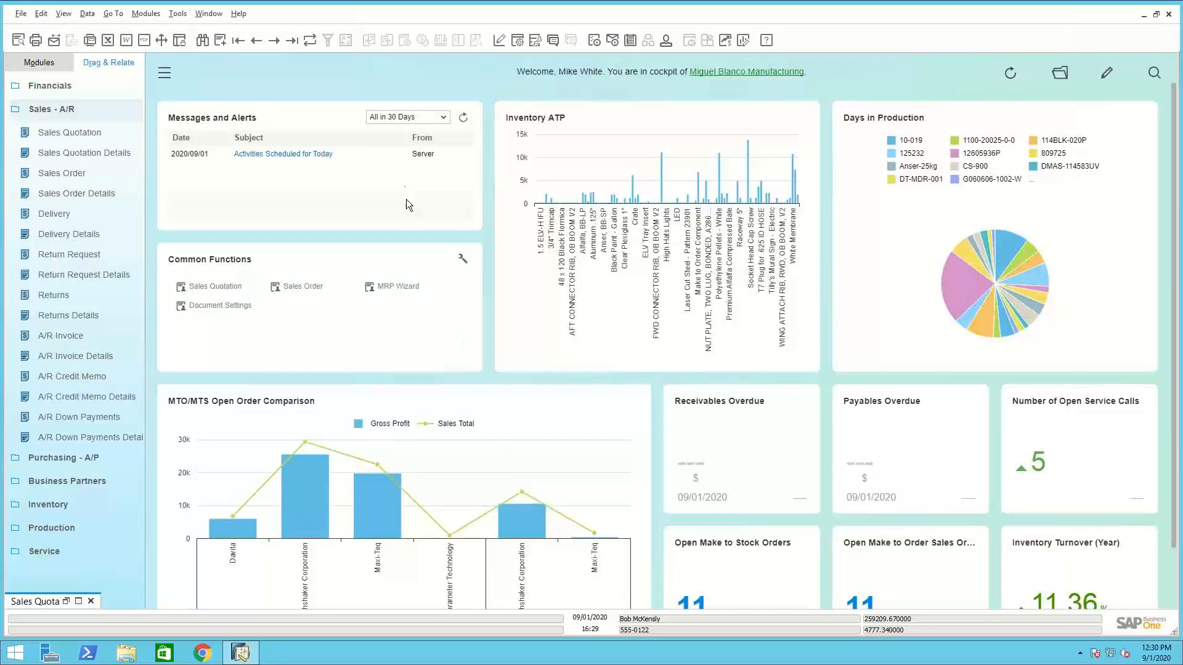
# Open the Irvine scenario, number 5, in the MRP Wizard
pyautogui.click(51, 65)
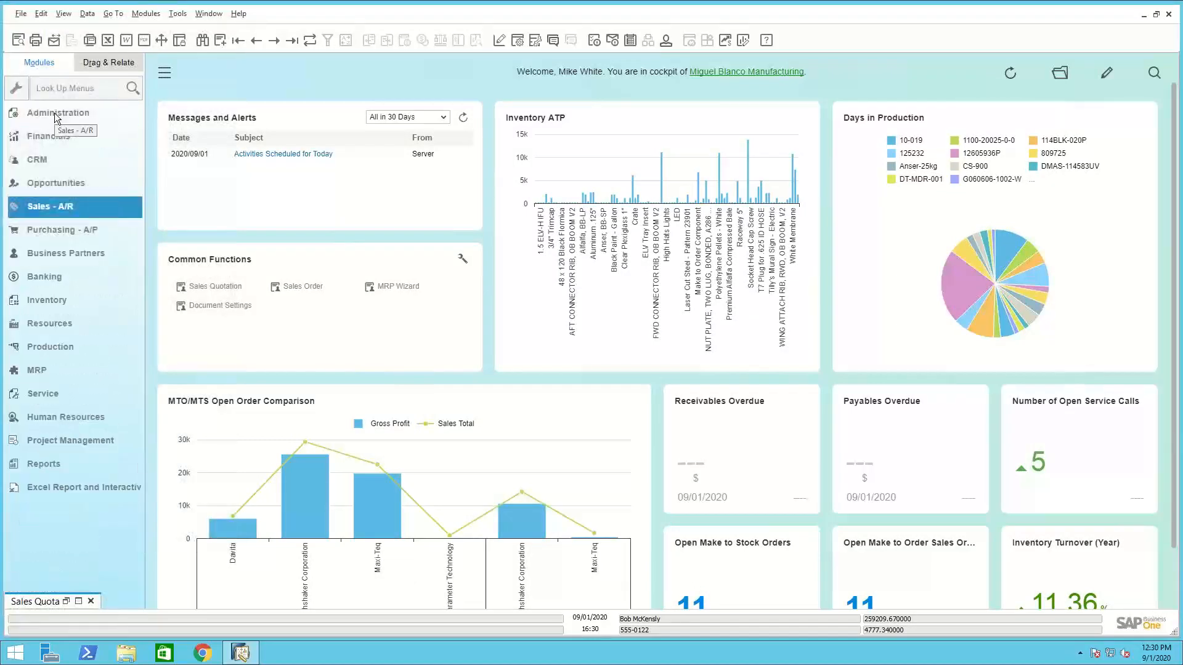
pyautogui.click(42, 368)
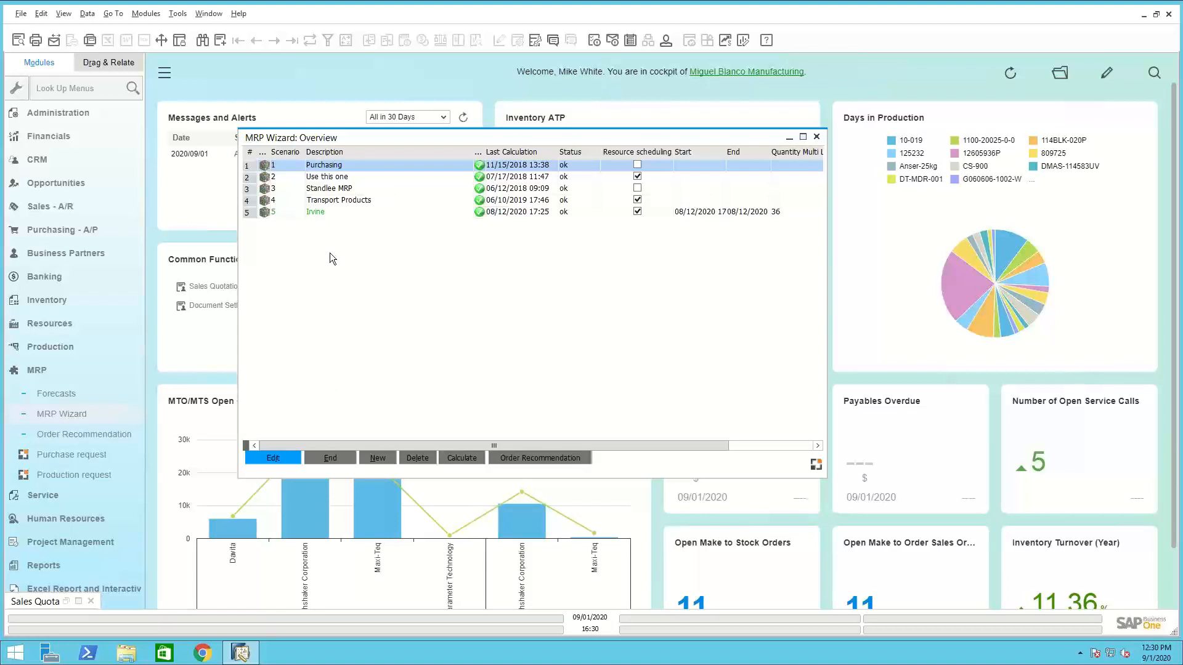
pyautogui.click(250, 215)
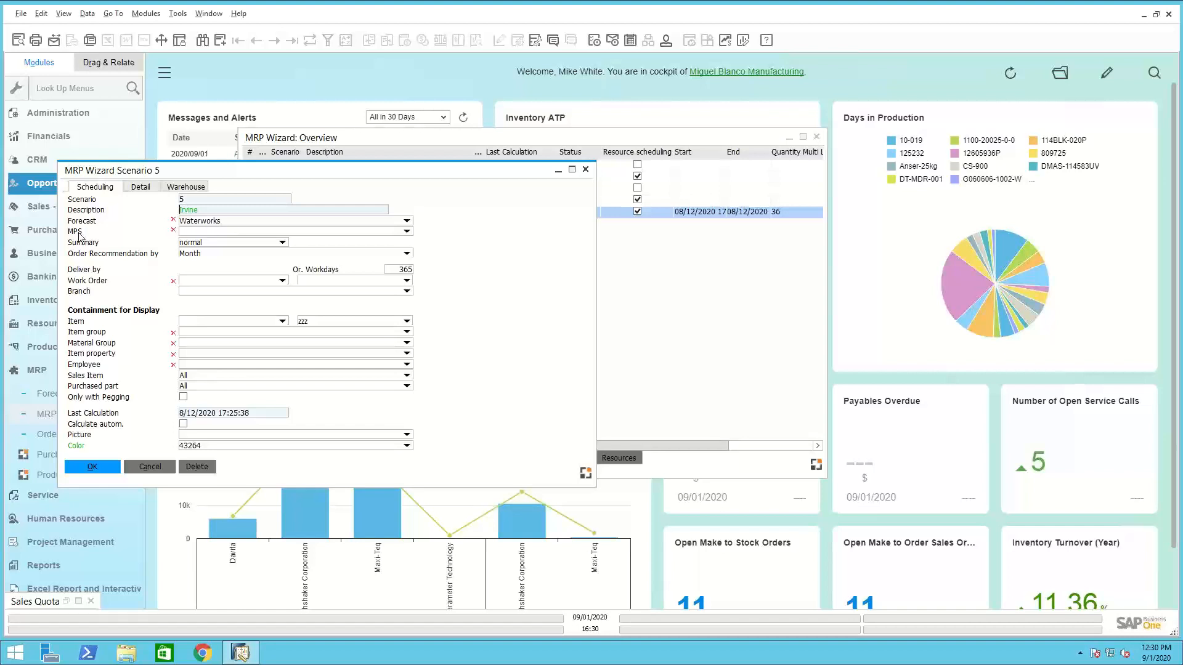
# View the forecasts available to the Irvine scenario without changing the selection, and examine its order recommendation interval
pyautogui.click(406, 232)
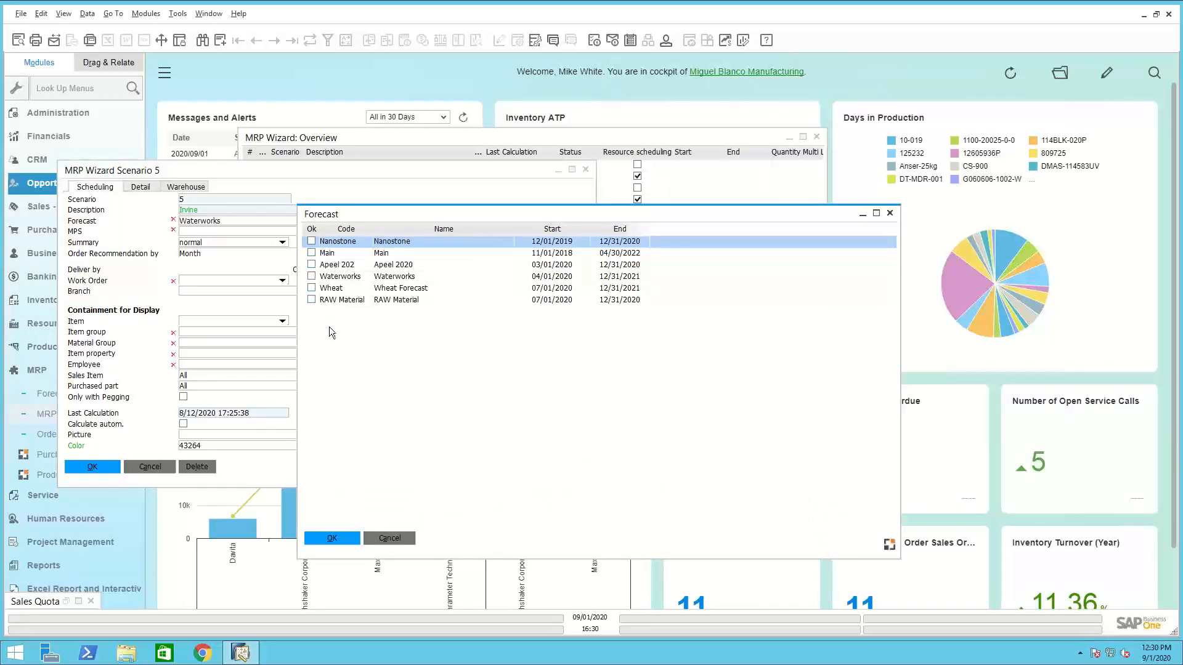
pyautogui.click(390, 539)
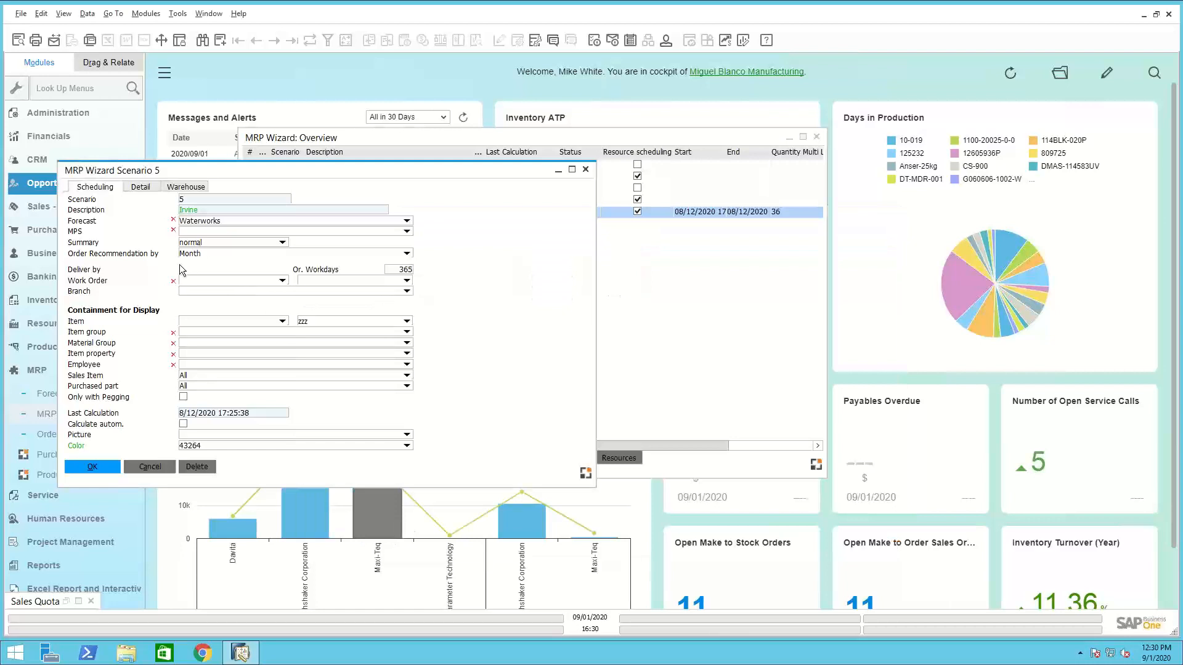
pyautogui.click(227, 254)
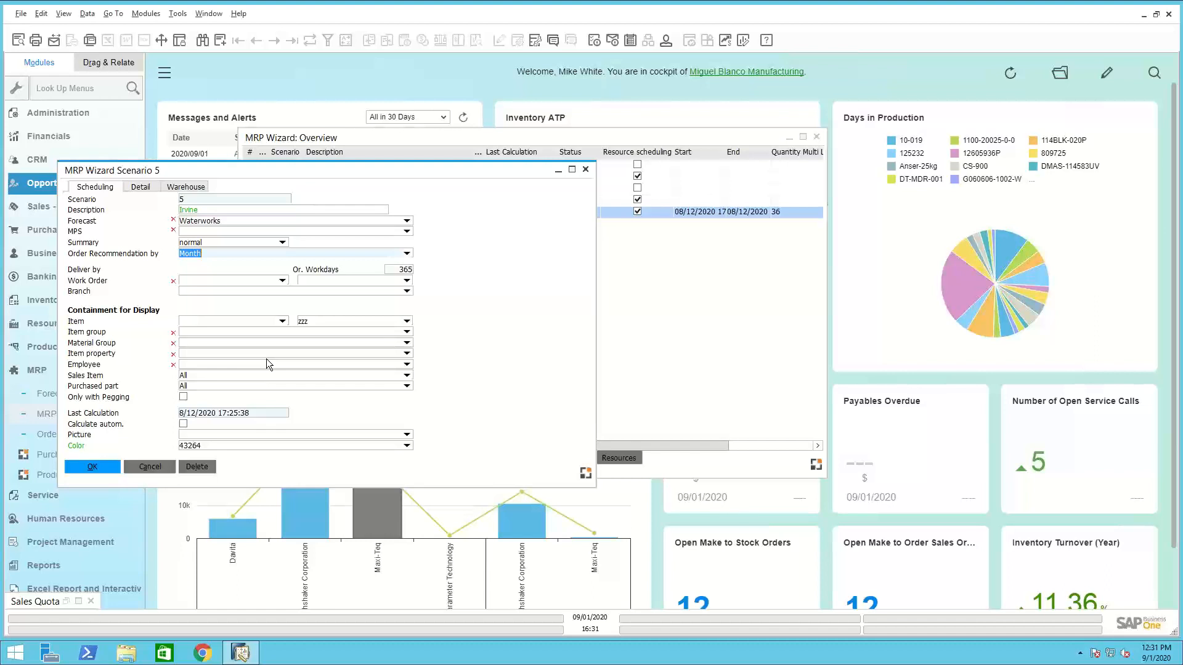
# Examine the Irvine scenario's detail settings for calculation, own table, resources, forecast and inventory, and its warehouse selection
pyautogui.click(145, 188)
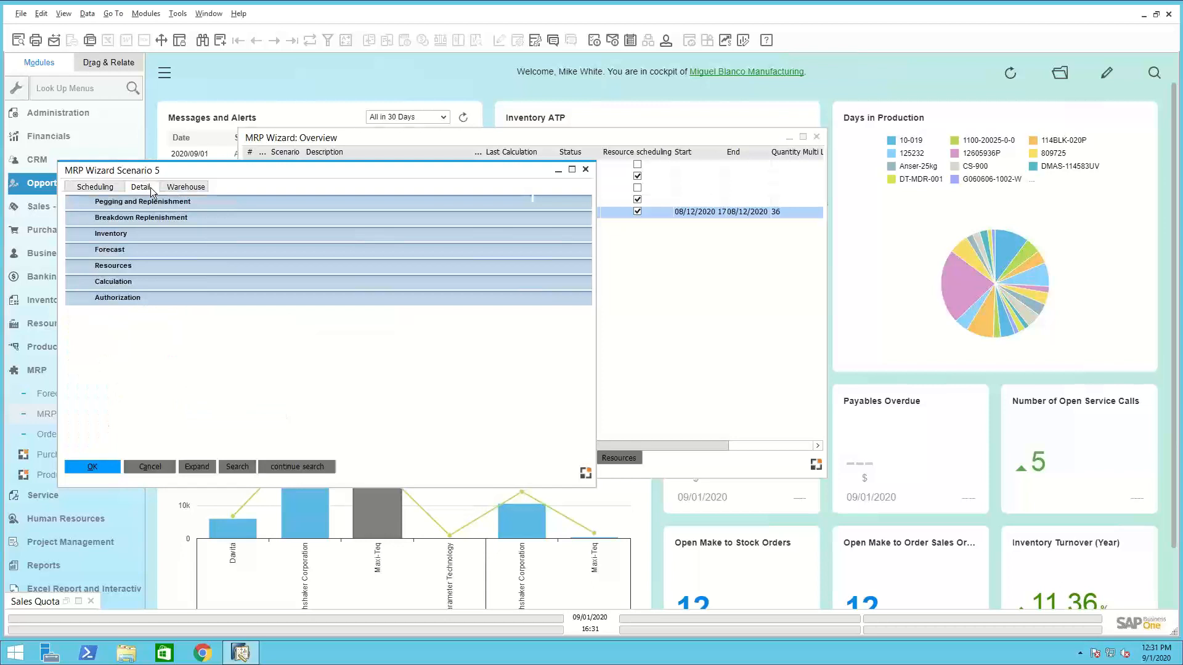
pyautogui.click(124, 283)
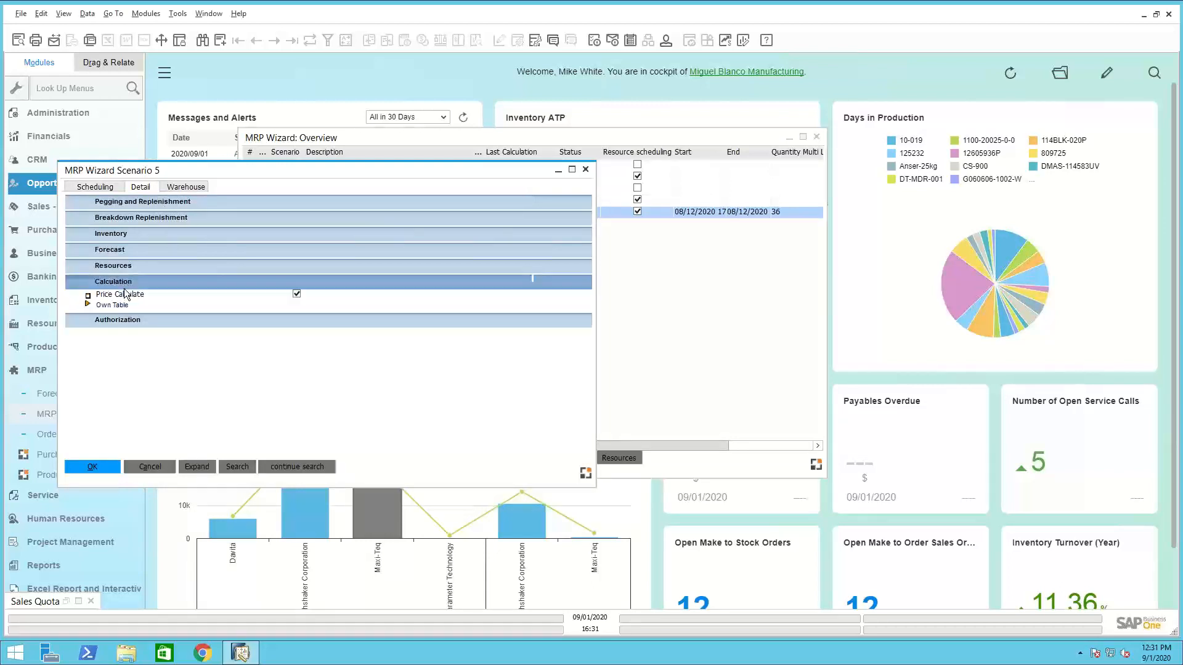
pyautogui.click(87, 303)
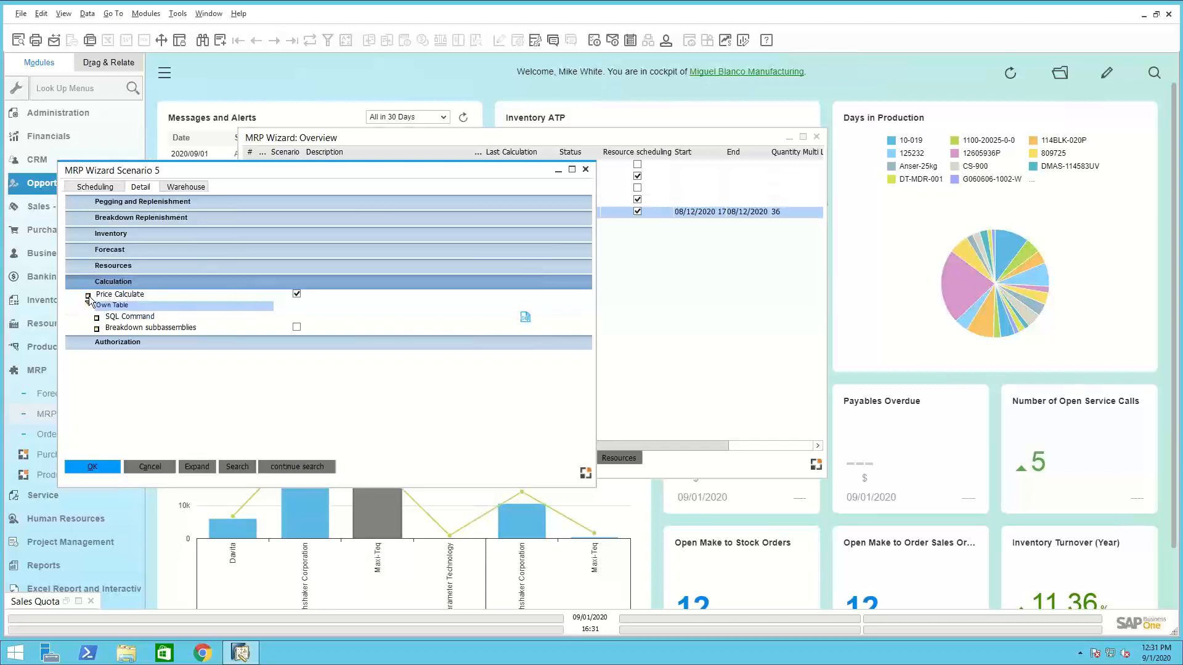
pyautogui.click(112, 268)
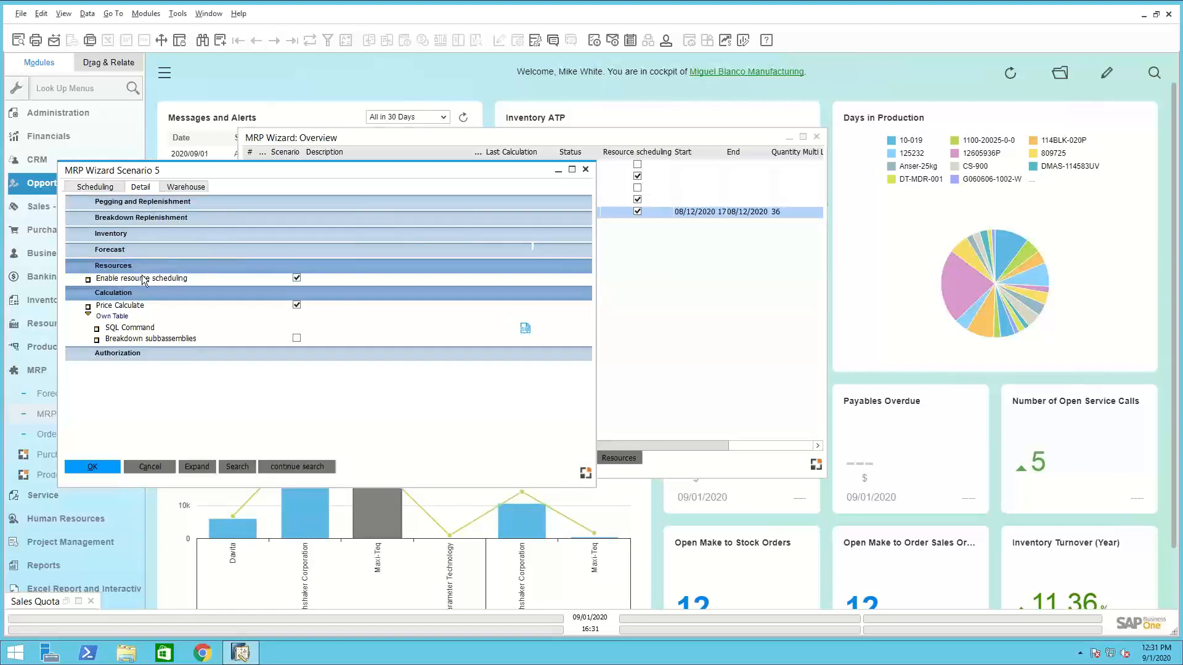
pyautogui.click(132, 251)
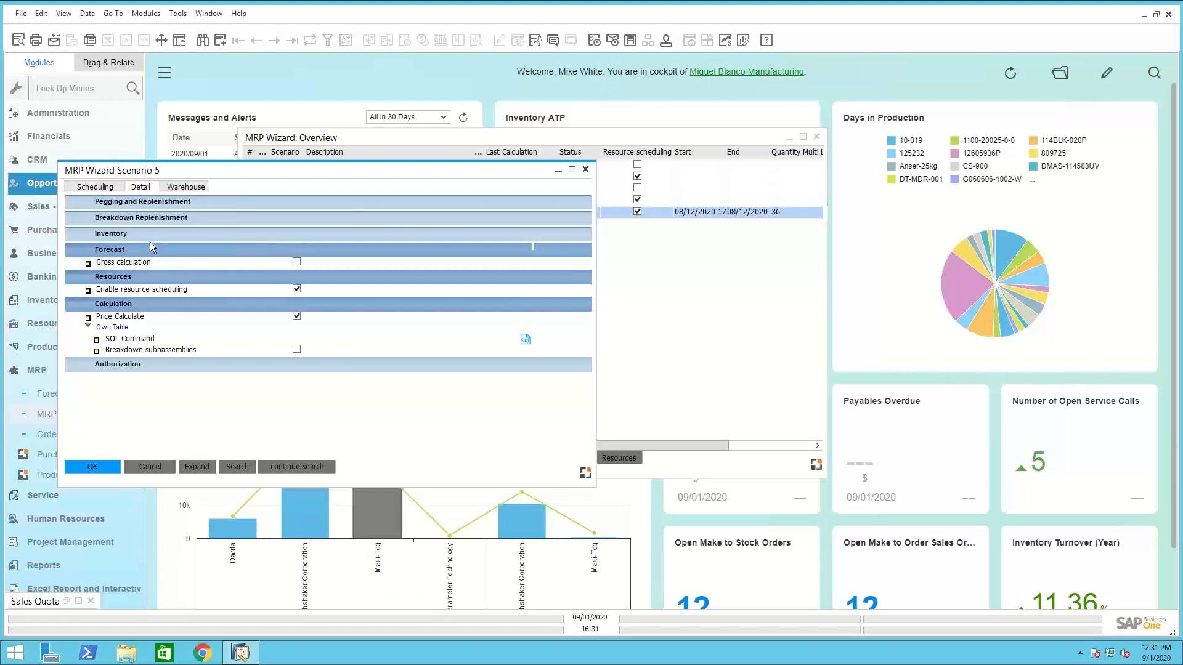
pyautogui.click(146, 234)
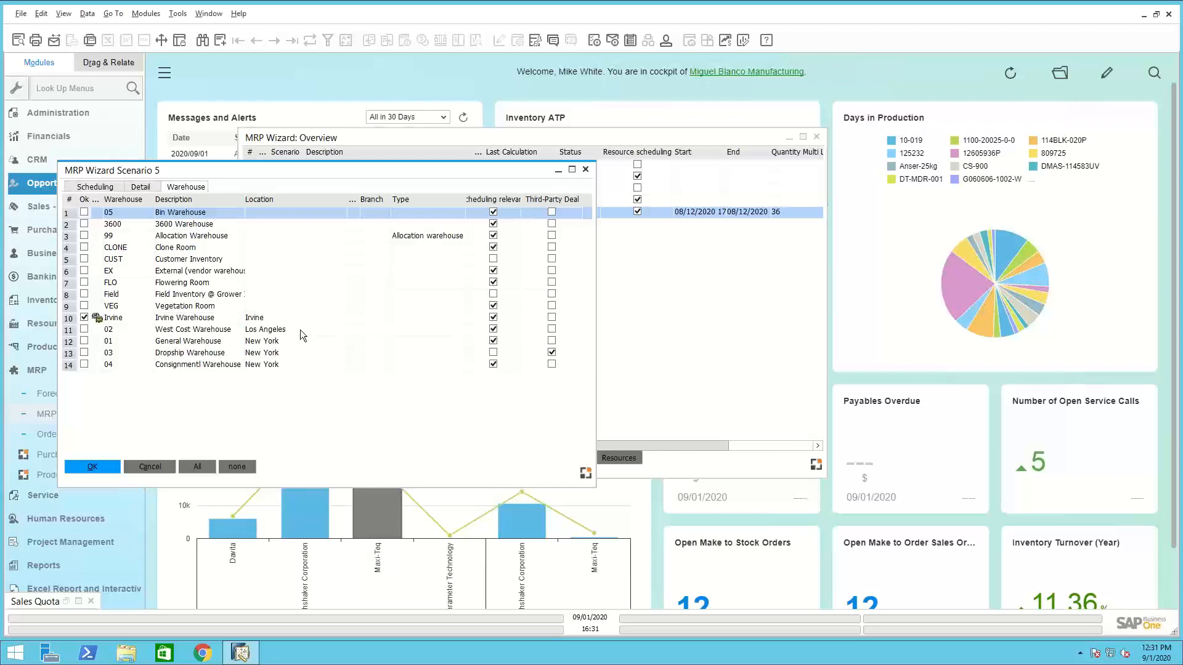
# Accept the Irvine scenario's settings and run its MRP calculation, continuing past the data check notice
pyautogui.click(108, 467)
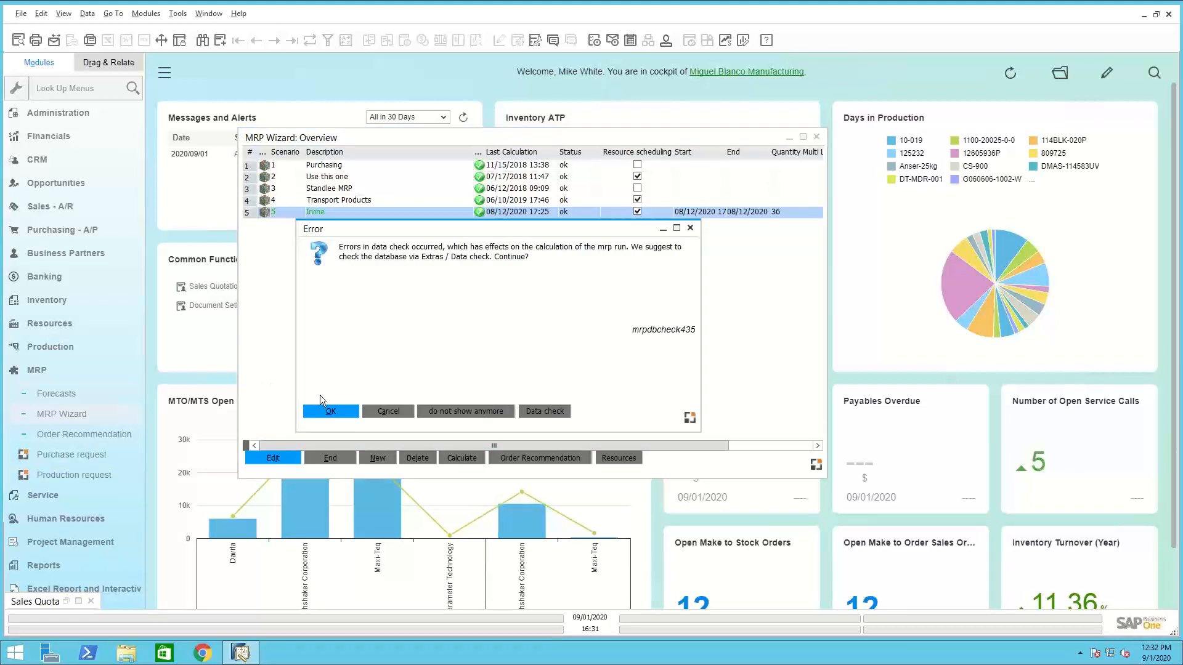
pyautogui.click(342, 411)
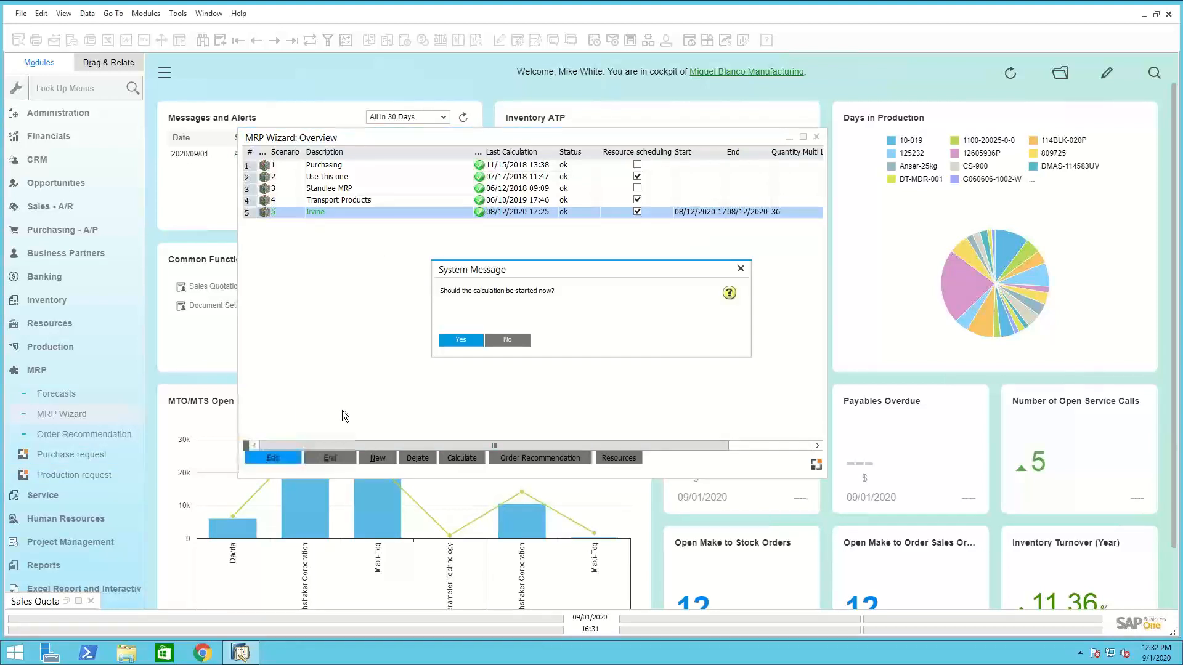
pyautogui.click(460, 340)
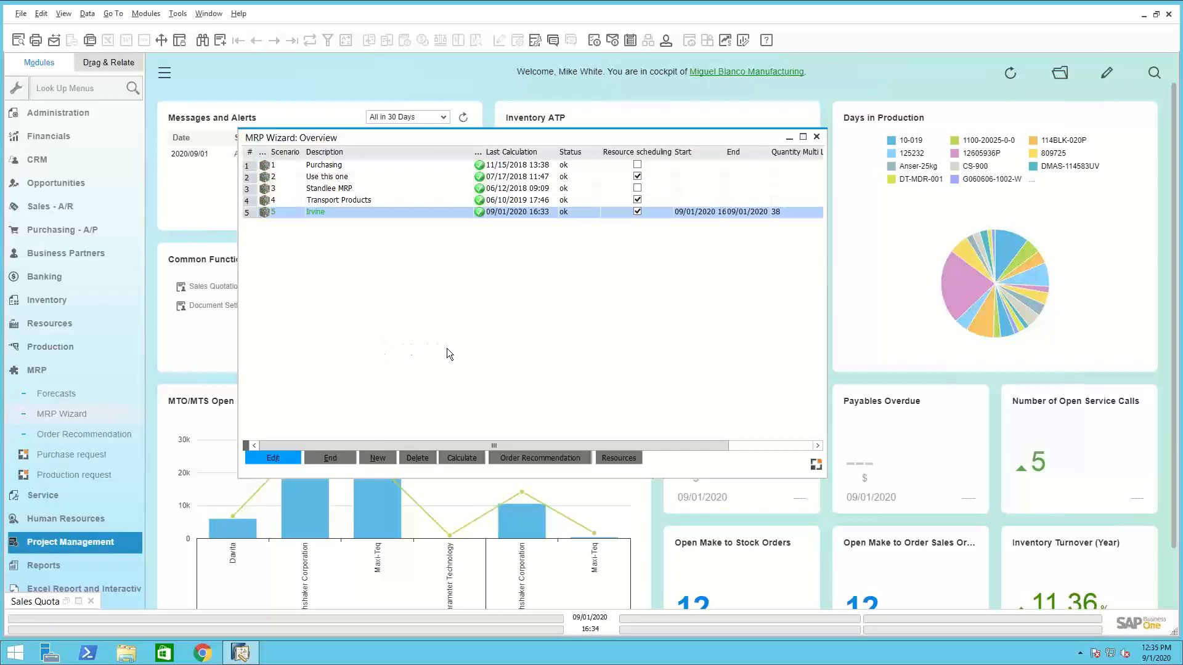
# Open the Irvine scenario's order recommendations and examine AMF100's planned inflow and outflow, including sales order 528
pyautogui.click(542, 460)
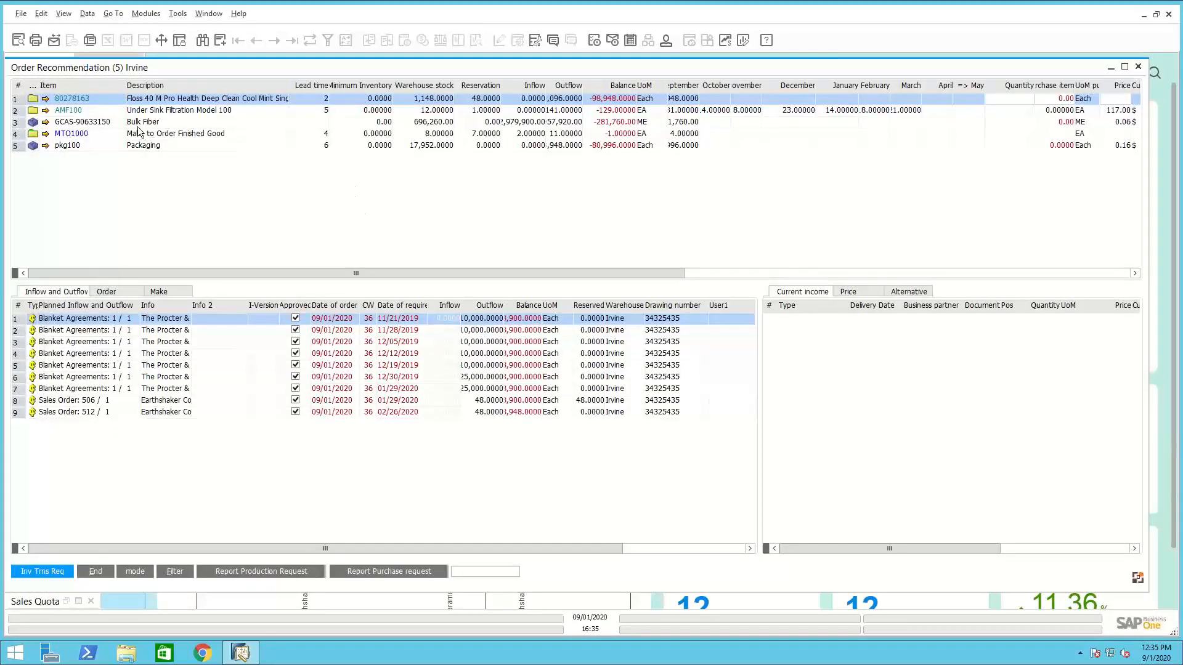
pyautogui.click(20, 110)
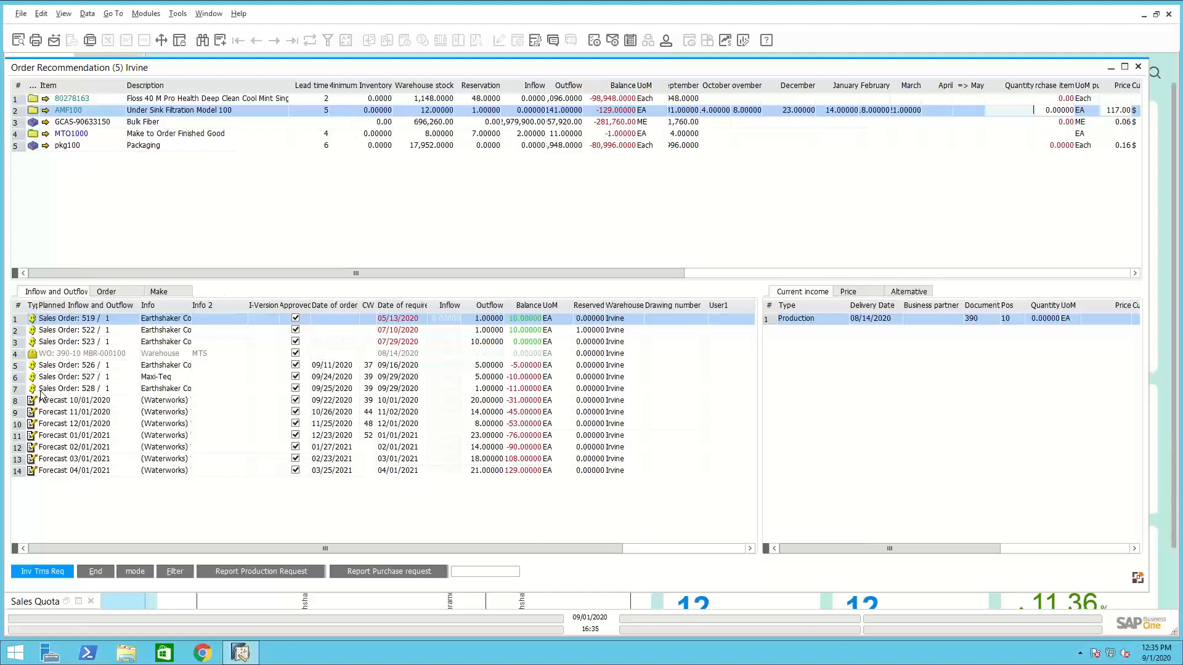
pyautogui.click(80, 389)
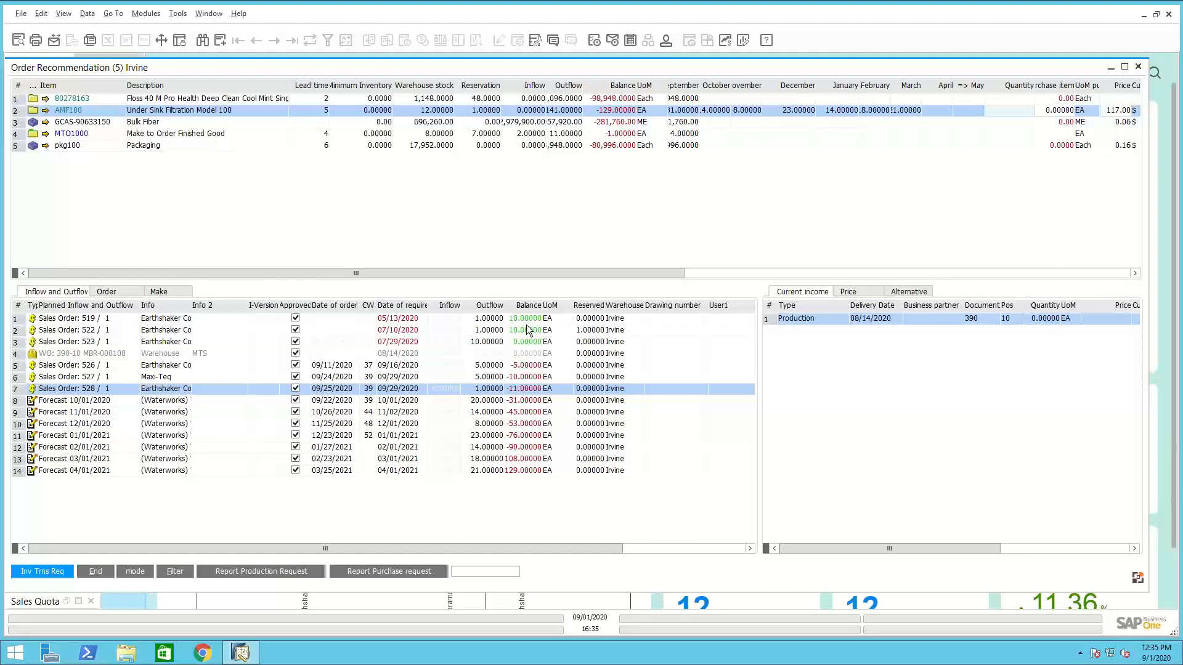
# Open AMF100's make-to-stock production proposal and group its quantities by week
pyautogui.click(159, 291)
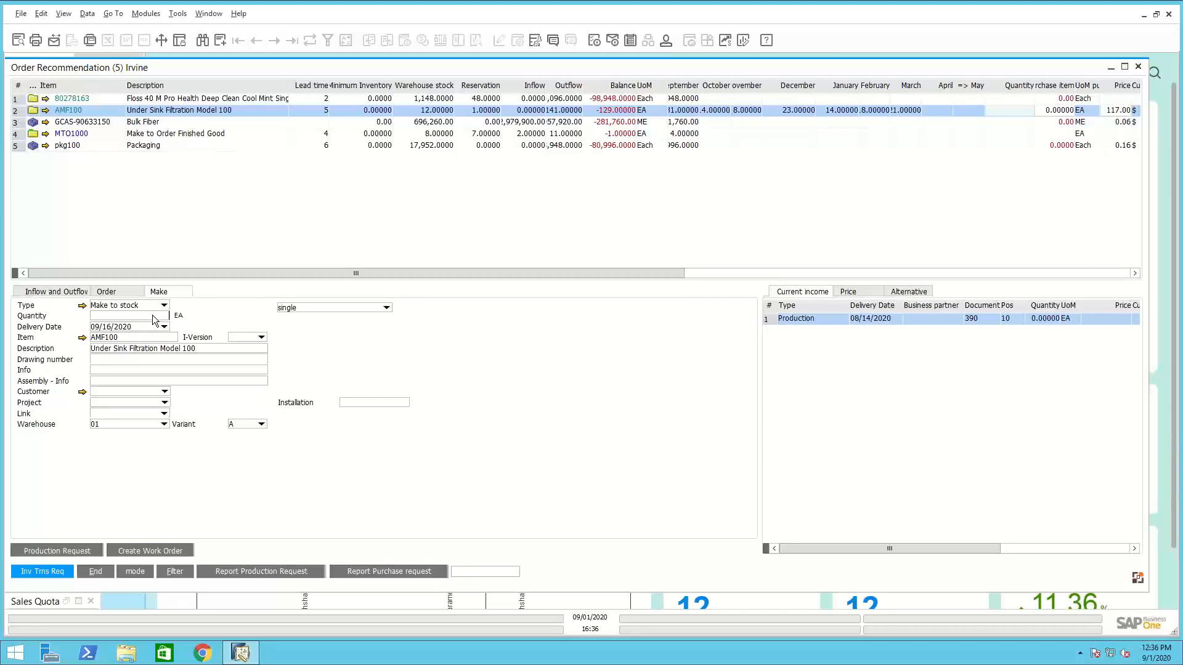
pyautogui.click(387, 309)
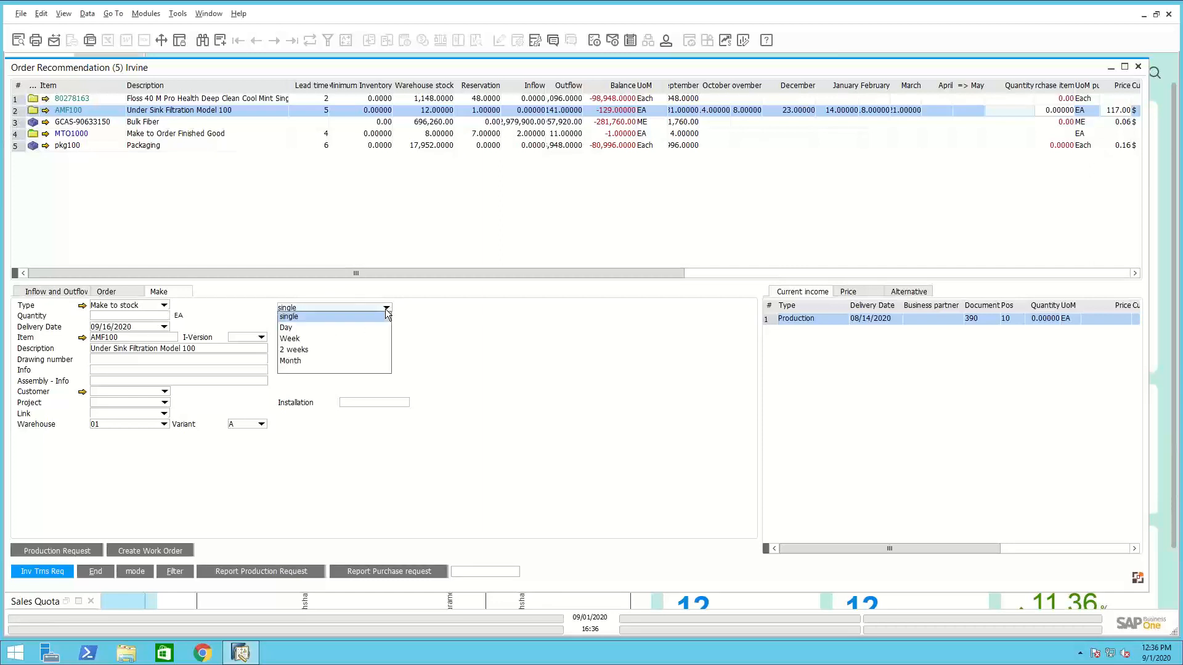
pyautogui.click(294, 339)
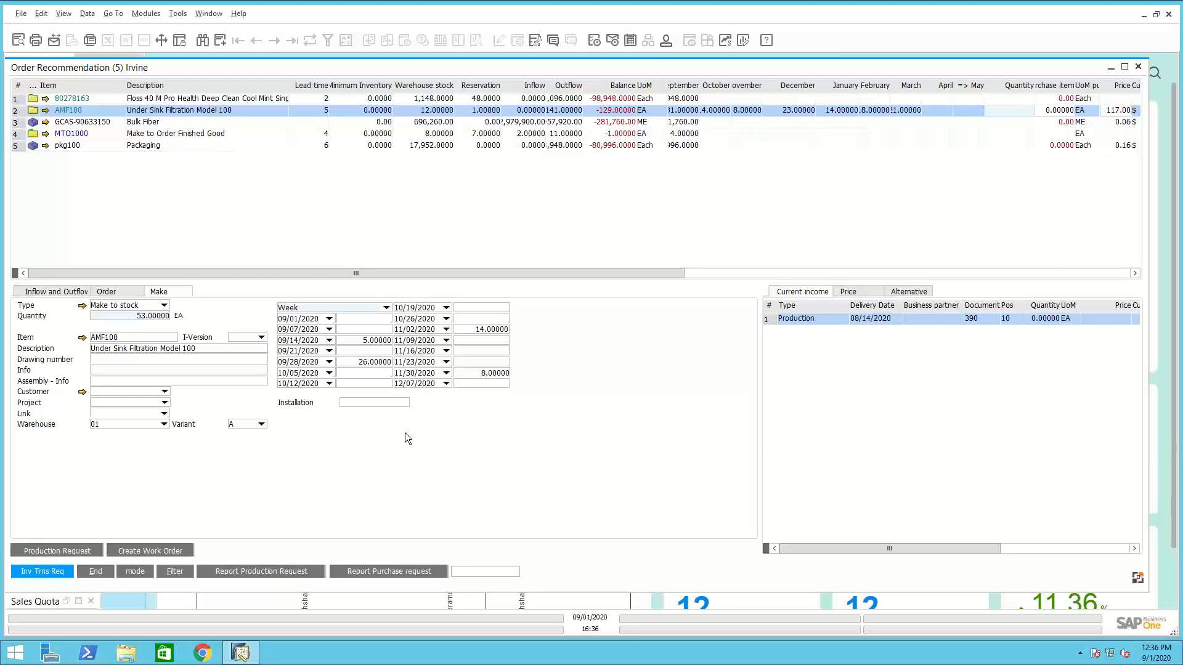
pyautogui.click(361, 342)
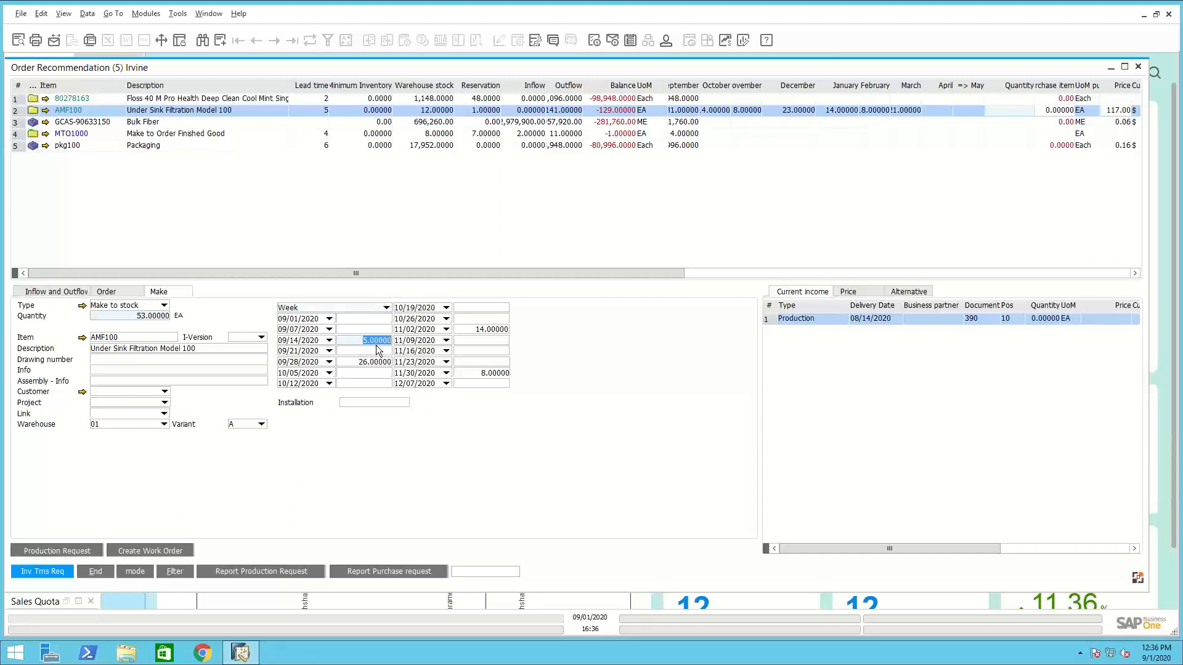
# Try grouping AMF100's proposed production by day and by 2 weeks, and return the grouping to Week
pyautogui.click(386, 307)
pyautogui.click(316, 328)
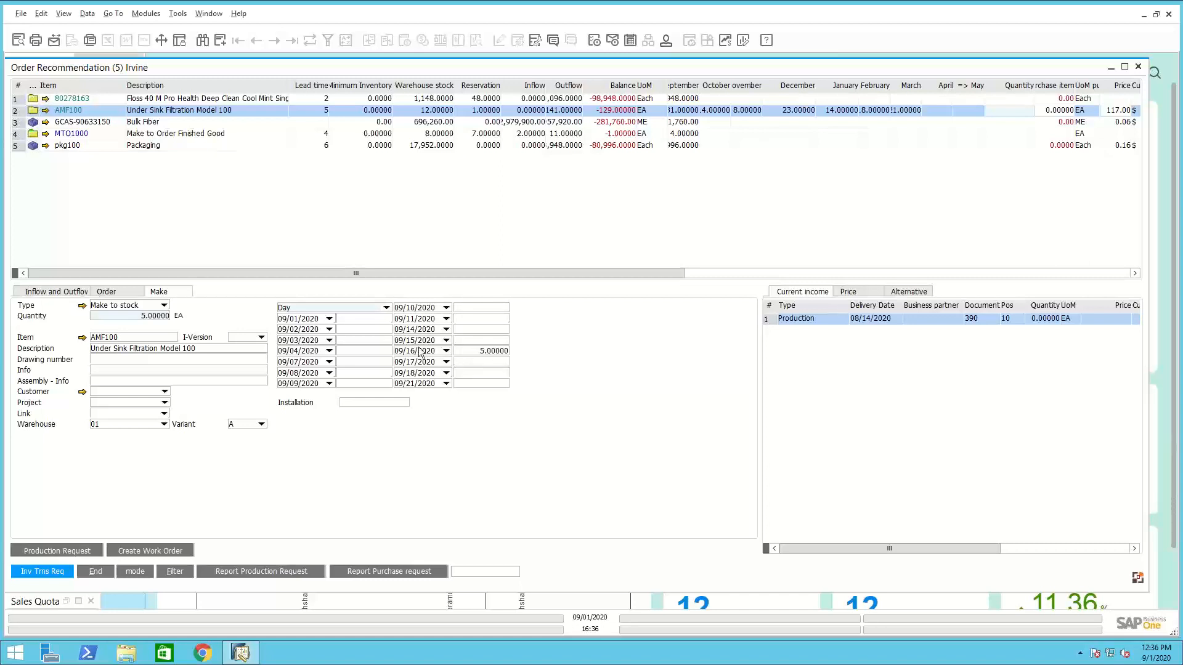
pyautogui.click(386, 308)
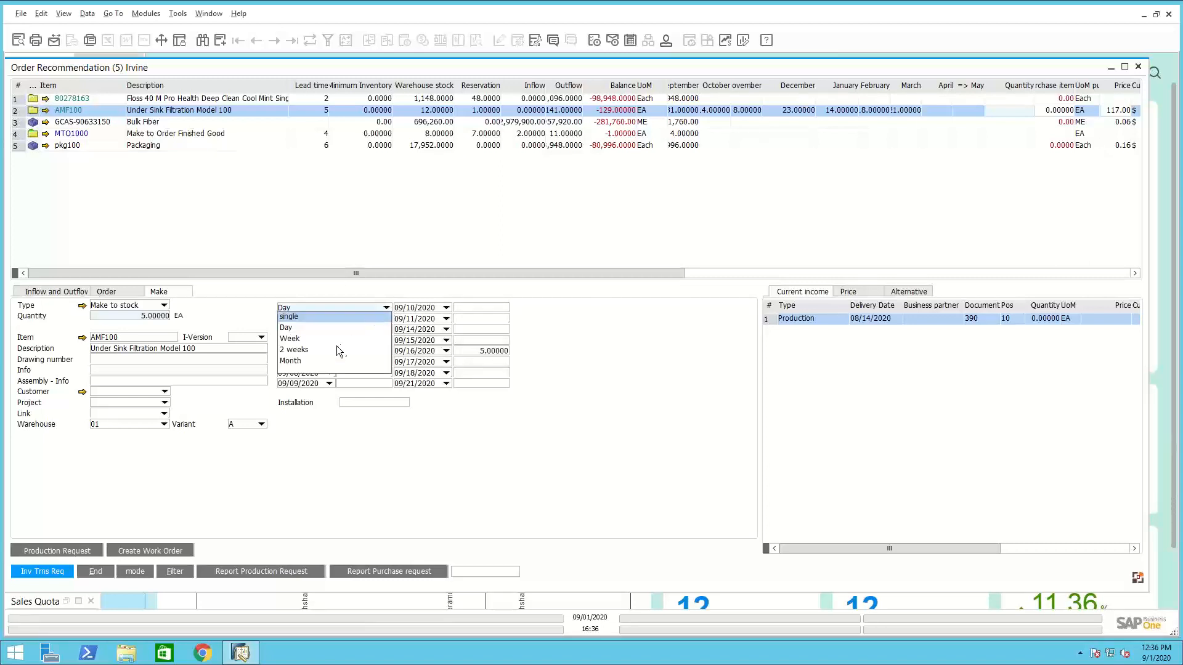
pyautogui.click(290, 349)
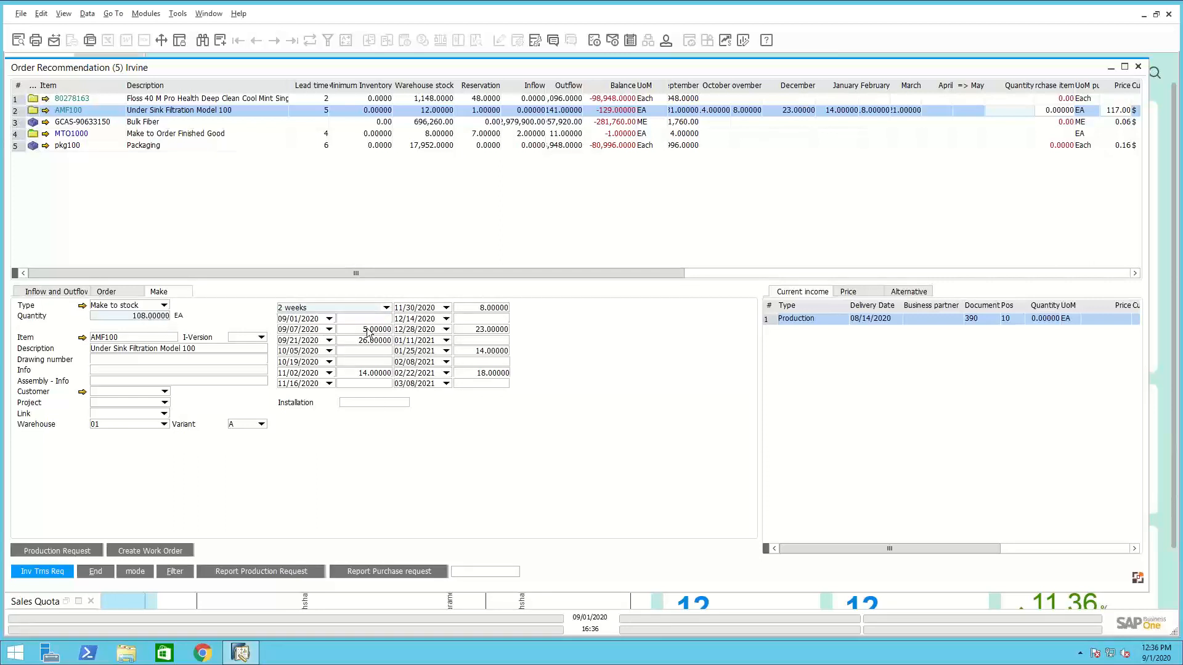
pyautogui.click(386, 308)
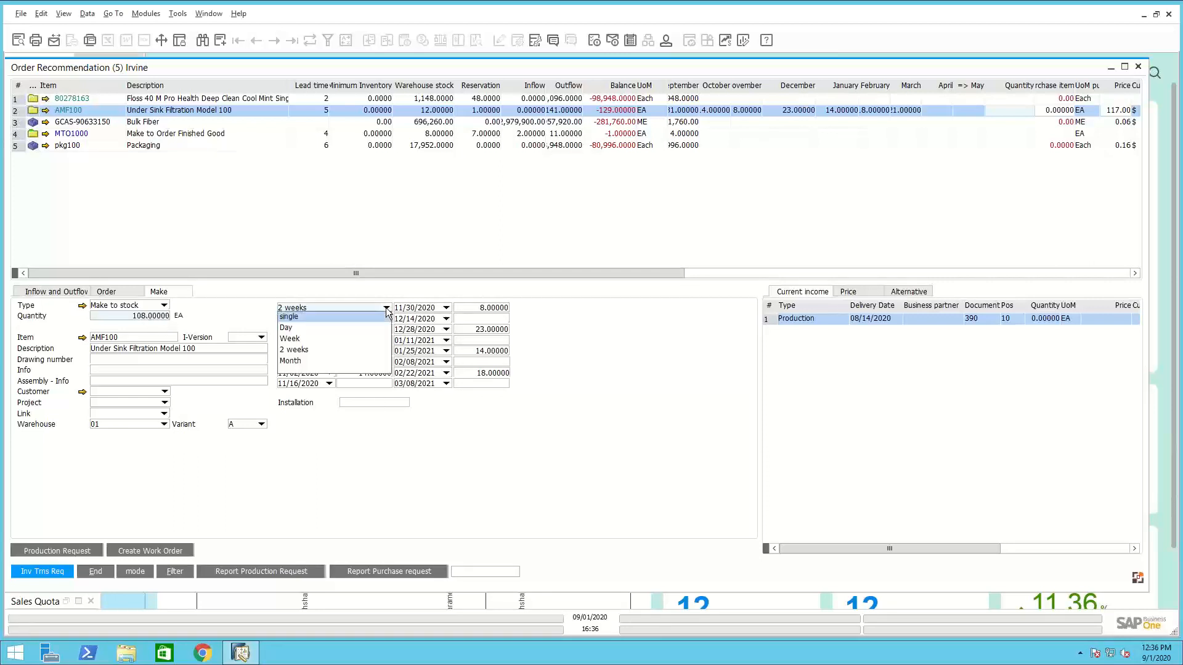
pyautogui.click(289, 339)
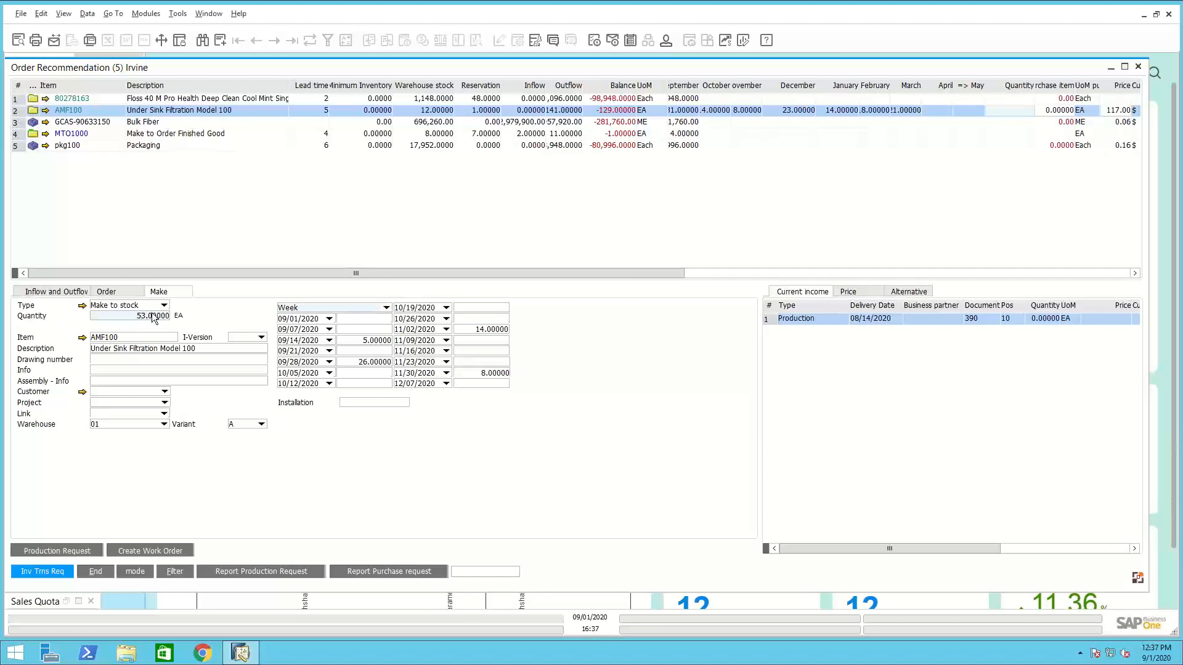
# Review AMF100's planned inflow and outflow again, including the last sales order before the forecasts, and its purchasing proposal
pyautogui.click(60, 292)
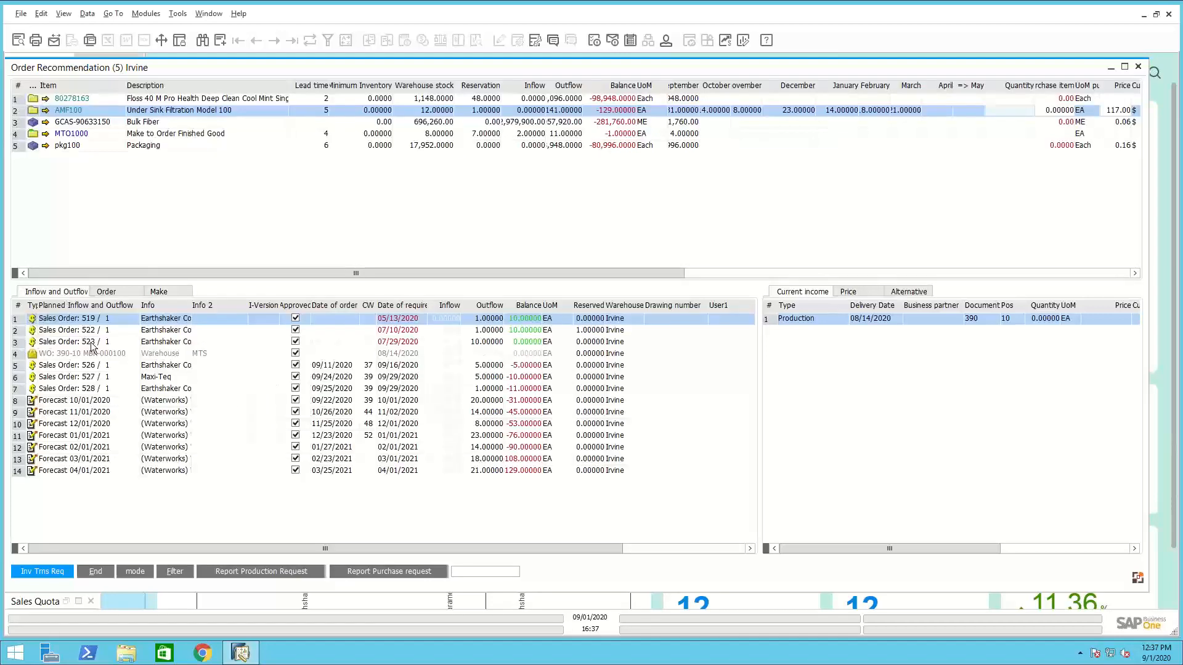
pyautogui.click(22, 388)
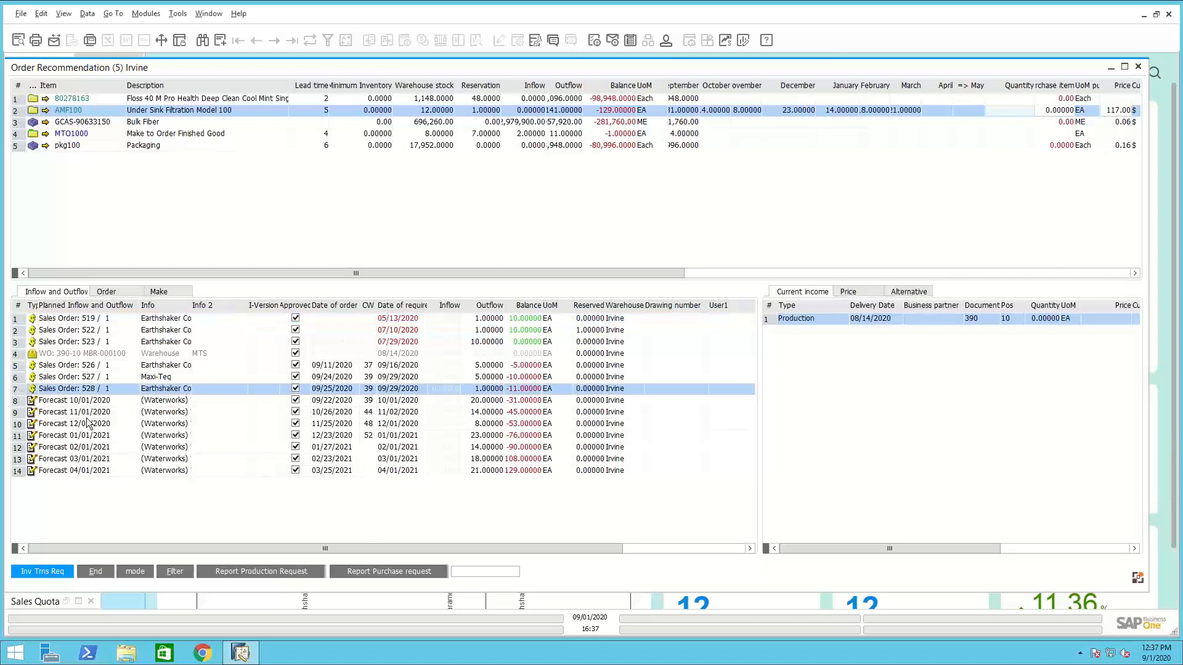
pyautogui.click(159, 292)
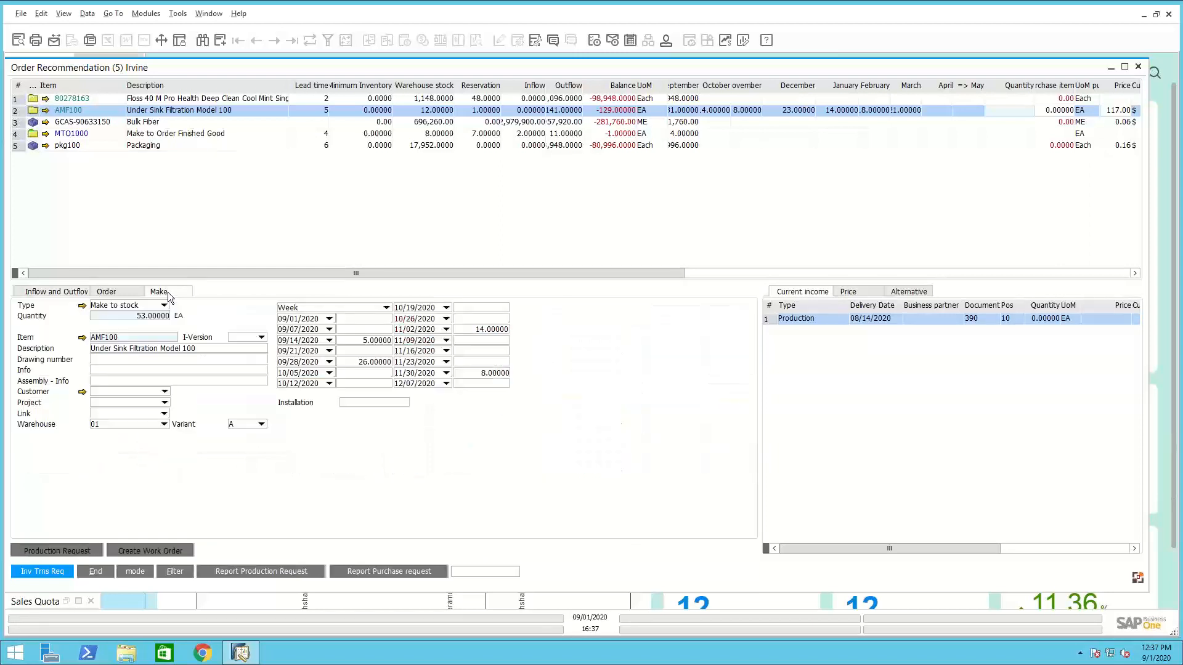
pyautogui.click(119, 296)
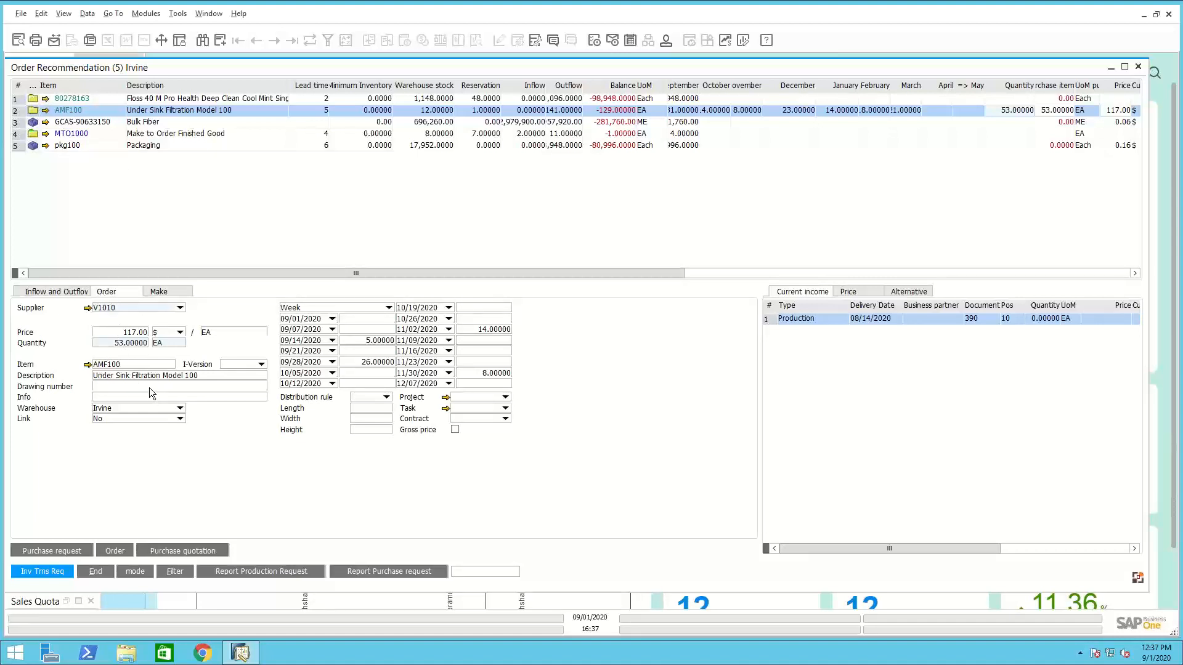
# Create a make-to-stock work order for AMF100 from the weekly production quantities and display its positions
pyautogui.click(165, 294)
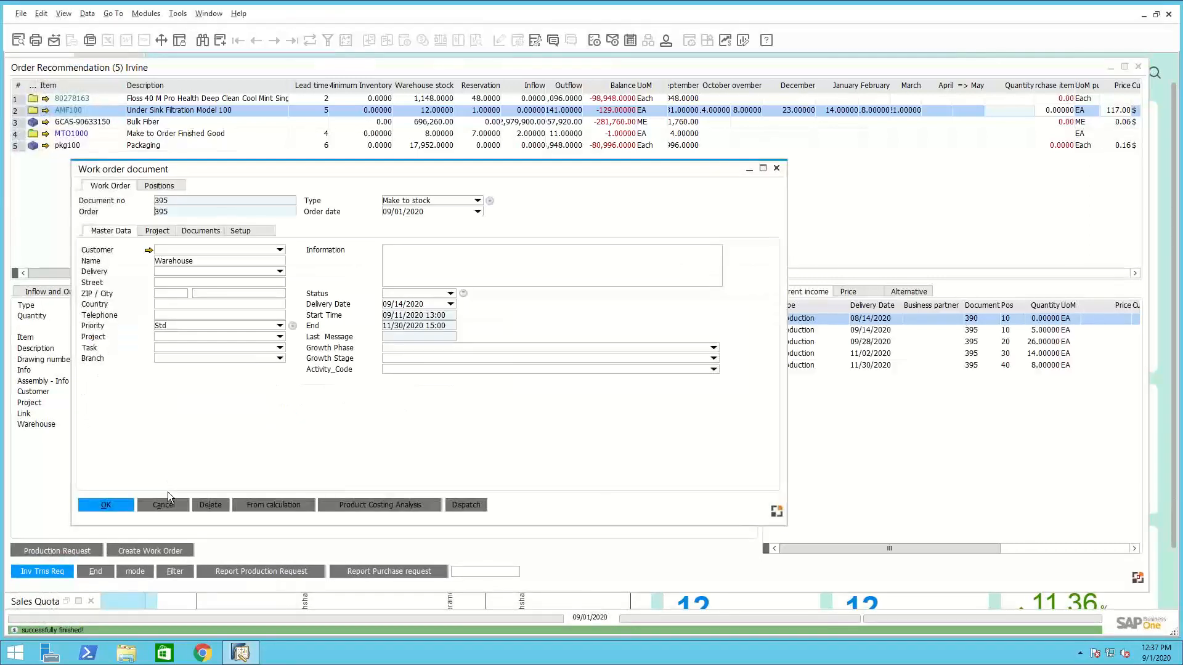
pyautogui.click(162, 187)
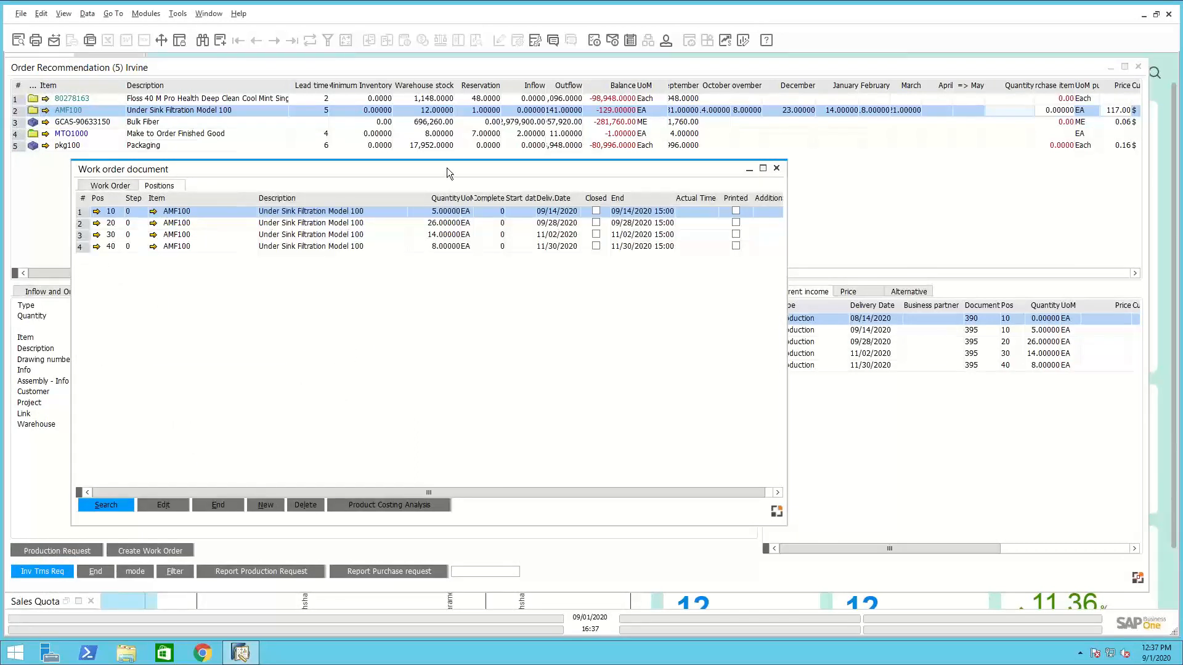
pyautogui.moveTo(450, 168); pyautogui.dragTo(712, 158)
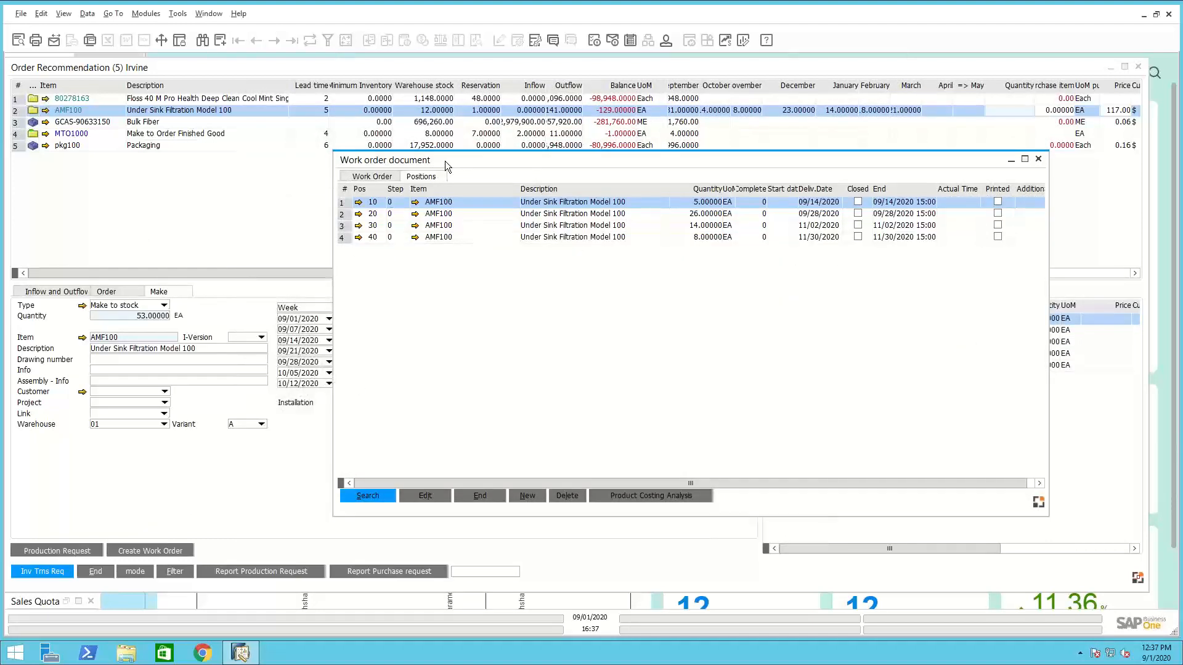
pyautogui.moveTo(445, 161); pyautogui.dragTo(544, 160)
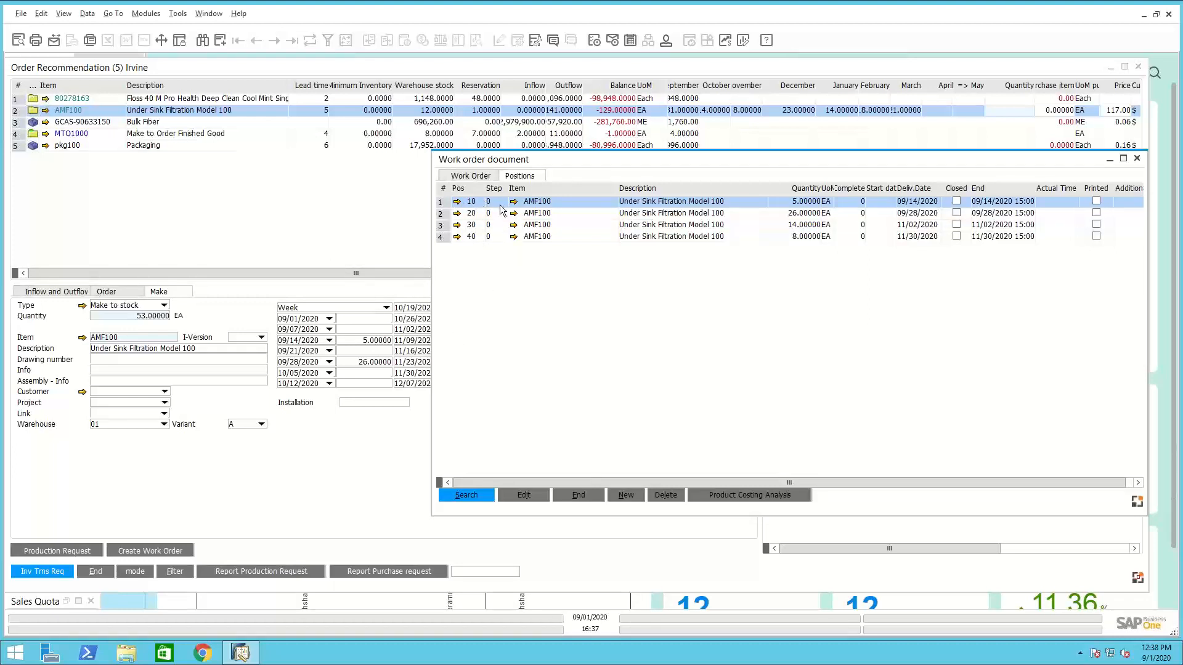
# Examine the AMF100 work order's individual positions with their quantities and delivery dates, and its master data
pyautogui.click(442, 214)
pyautogui.click(442, 225)
pyautogui.click(442, 237)
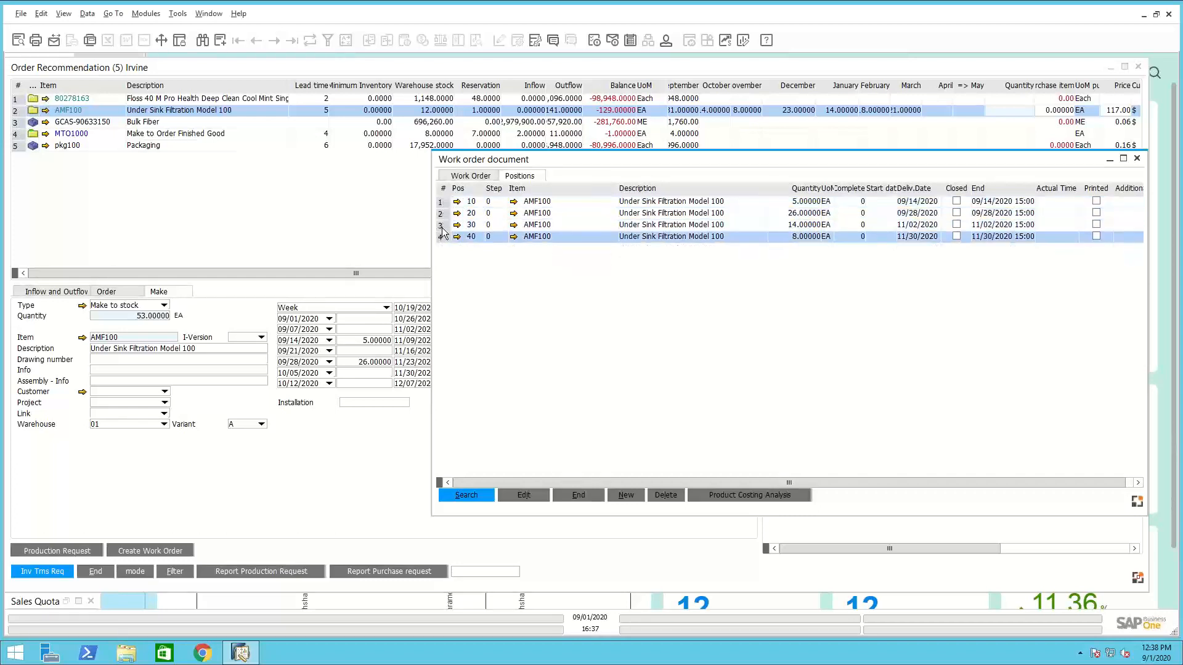
pyautogui.click(442, 213)
pyautogui.click(441, 202)
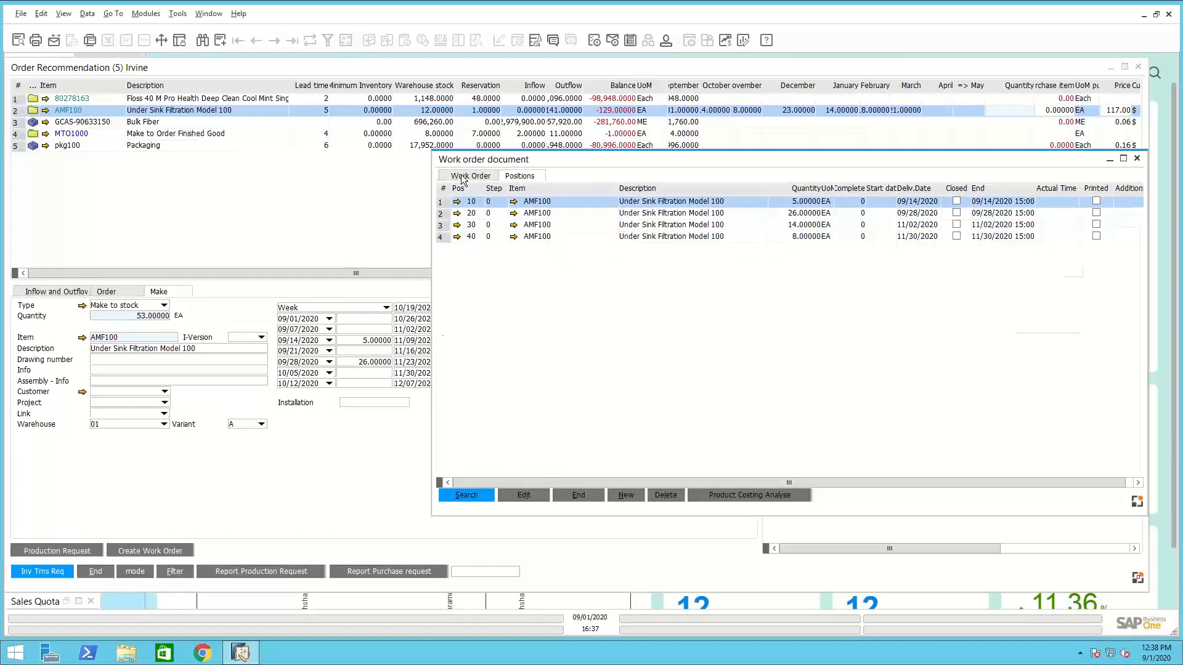
pyautogui.click(464, 177)
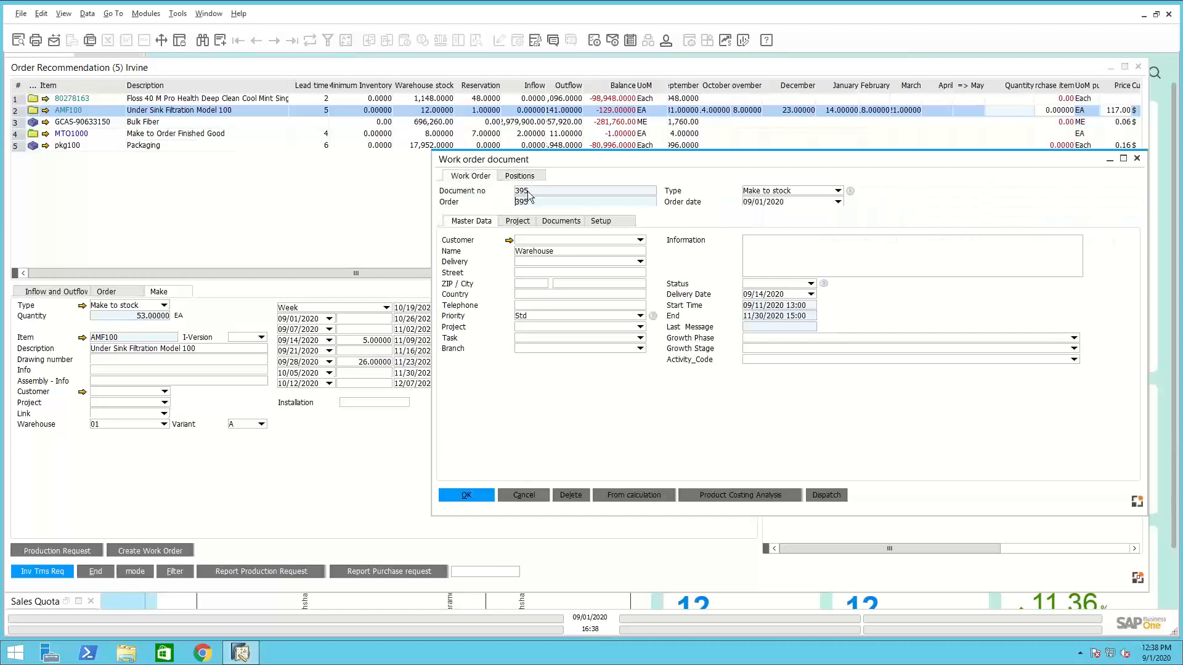
pyautogui.click(514, 176)
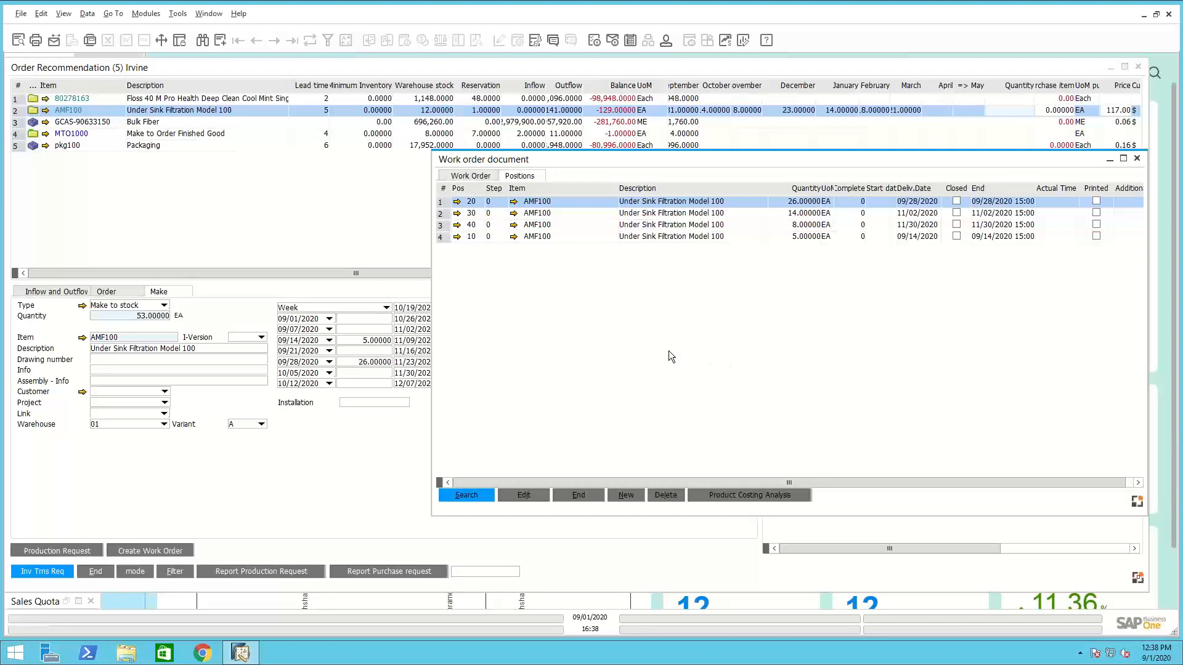
# Close the work order document, the order recommendation, the MRP Wizard and the sales quotation
pyautogui.click(580, 495)
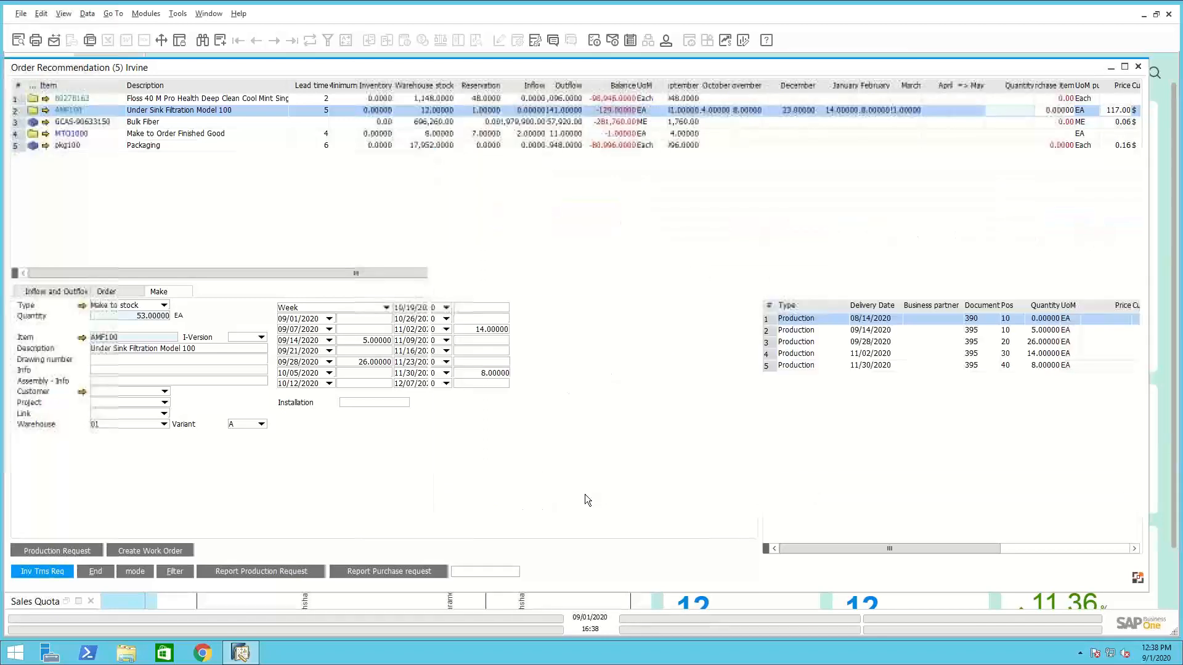
pyautogui.click(97, 571)
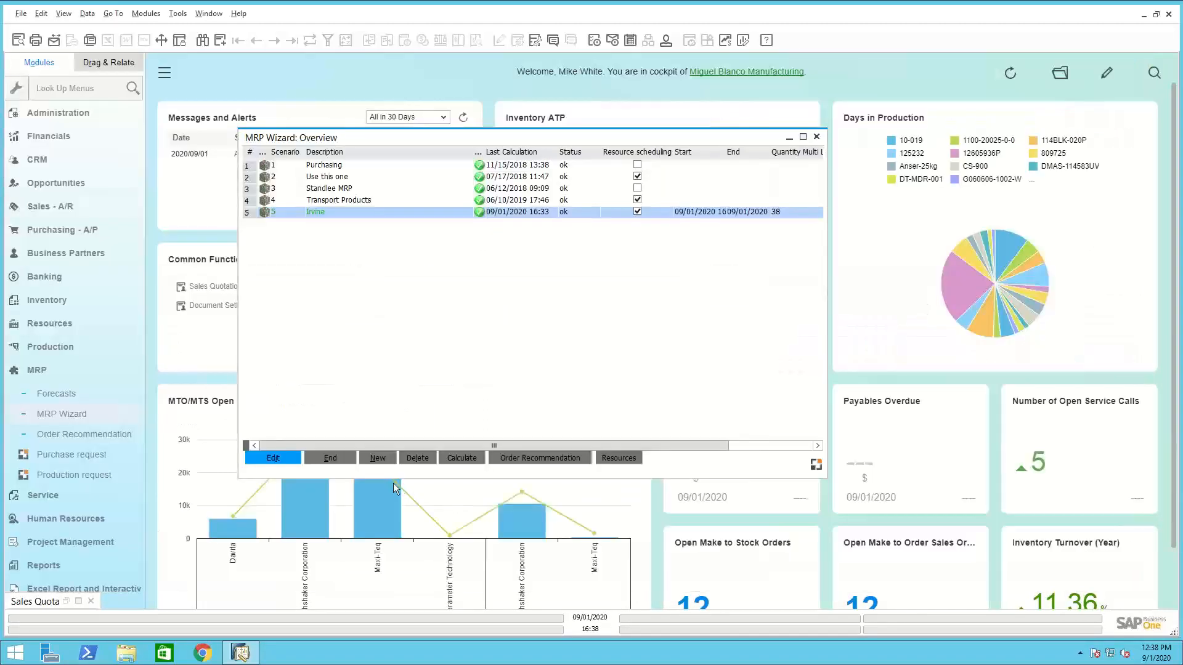
pyautogui.click(338, 457)
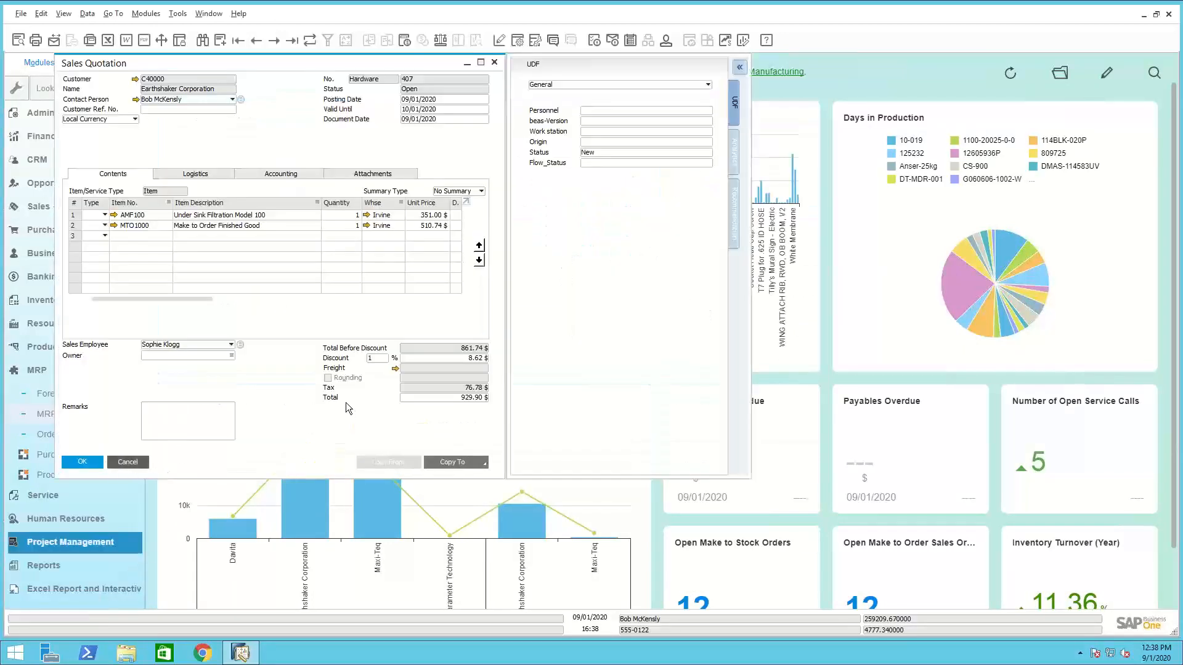
pyautogui.press('Escape')
# Open the production work orders overview and expand the new make-to-stock AMF100 work order down to the materials and operations of positions 10, 20 and 30
pyautogui.click(32, 370)
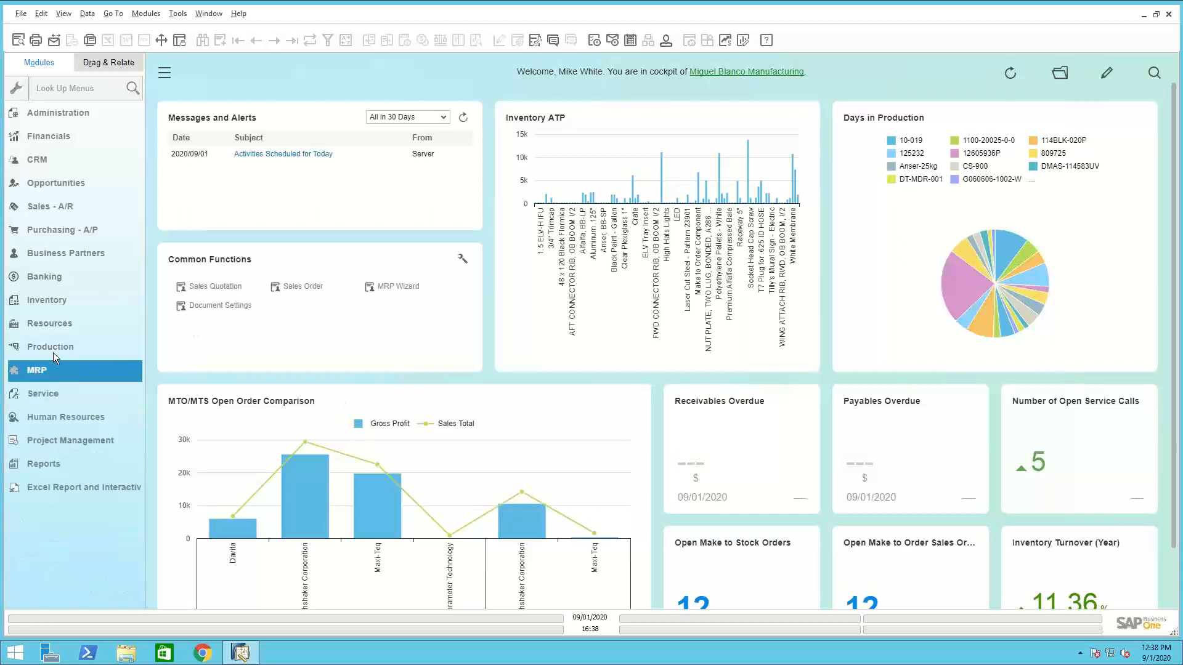
pyautogui.click(51, 347)
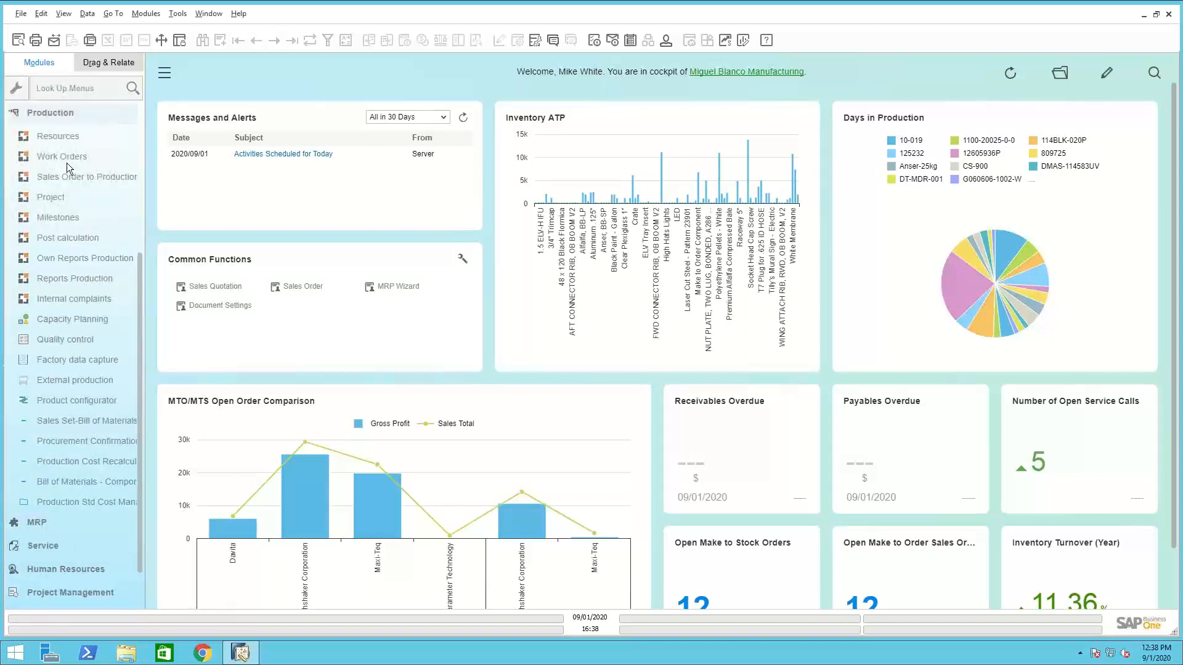
pyautogui.click(61, 158)
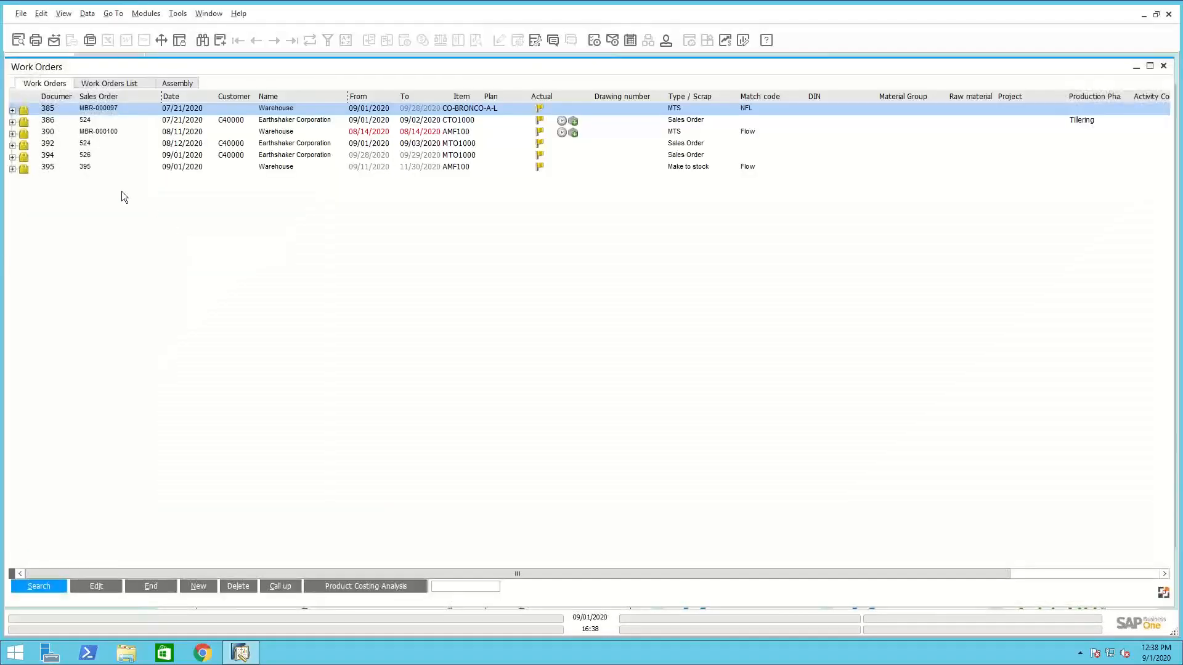
pyautogui.click(12, 169)
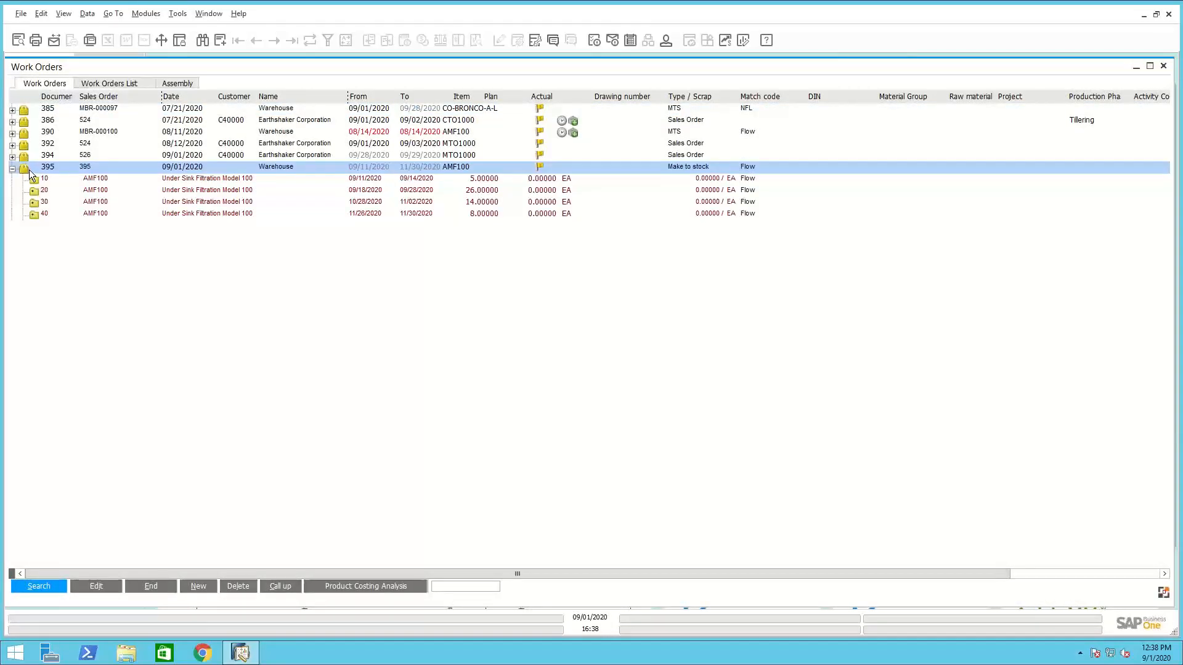
pyautogui.click(39, 181)
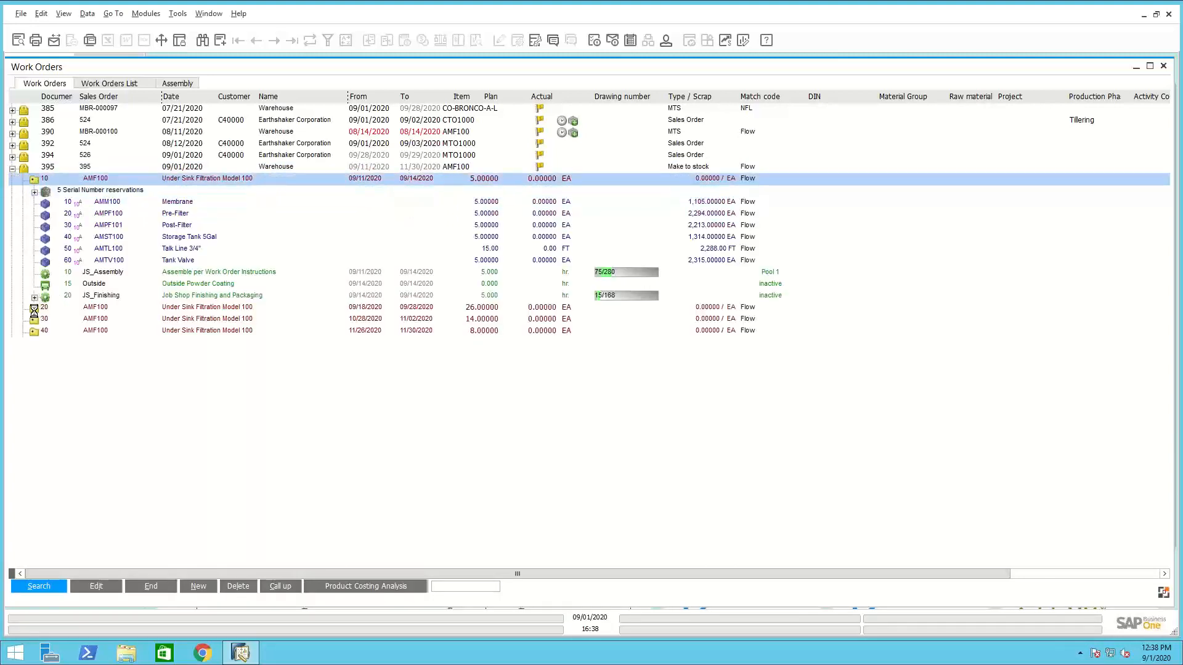
pyautogui.click(33, 308)
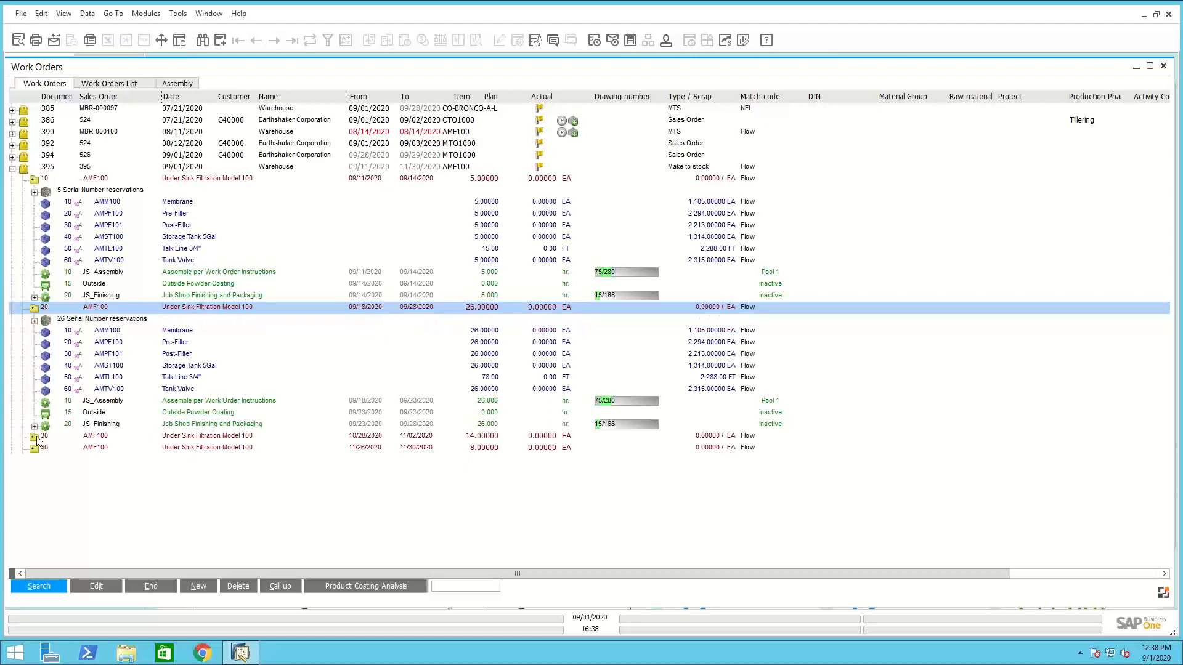
pyautogui.click(36, 437)
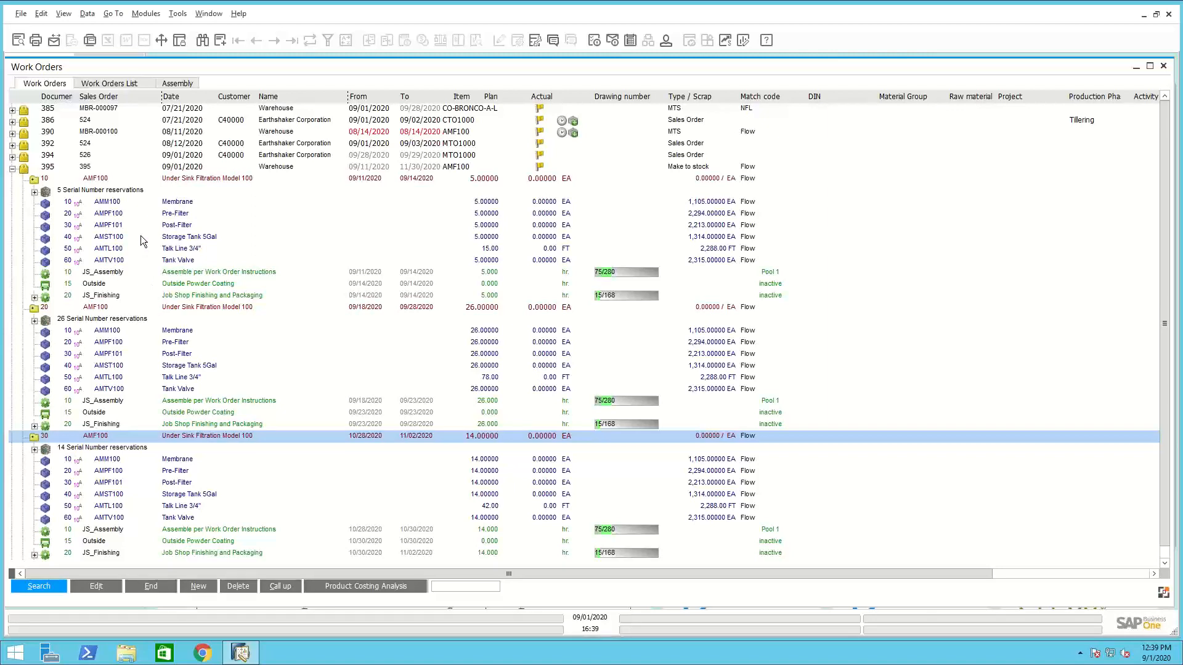
# Expand the JS_Finishing operation in position 10 of the AMF100 work order and examine its Packaging resource
pyautogui.click(34, 299)
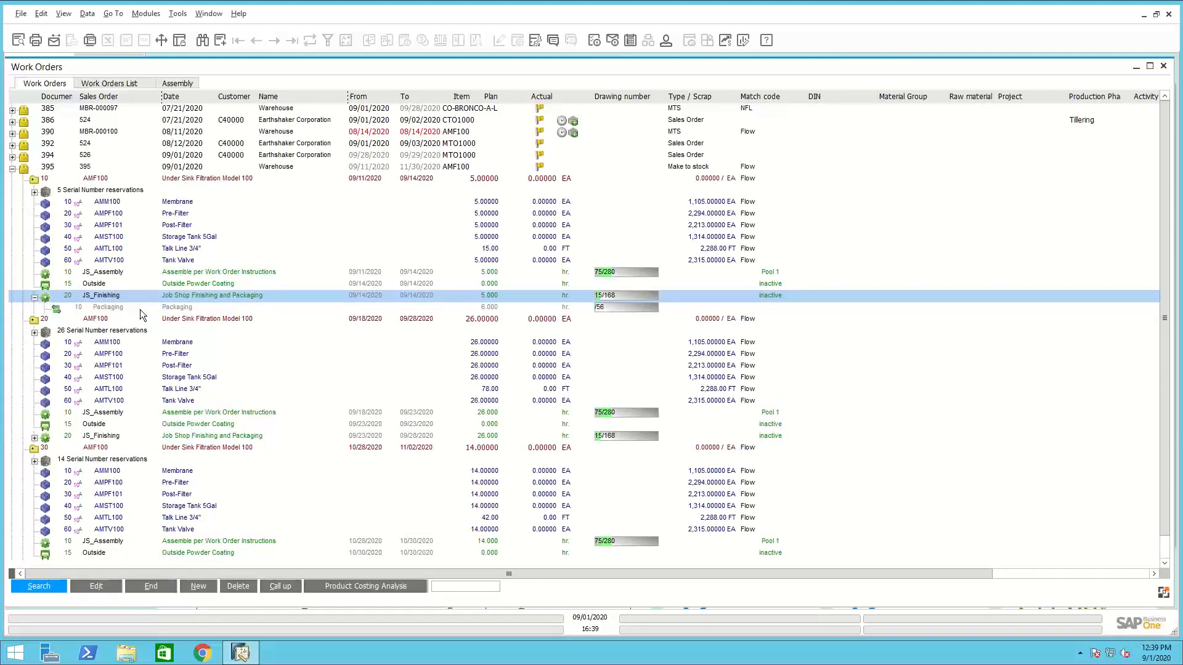
pyautogui.click(114, 311)
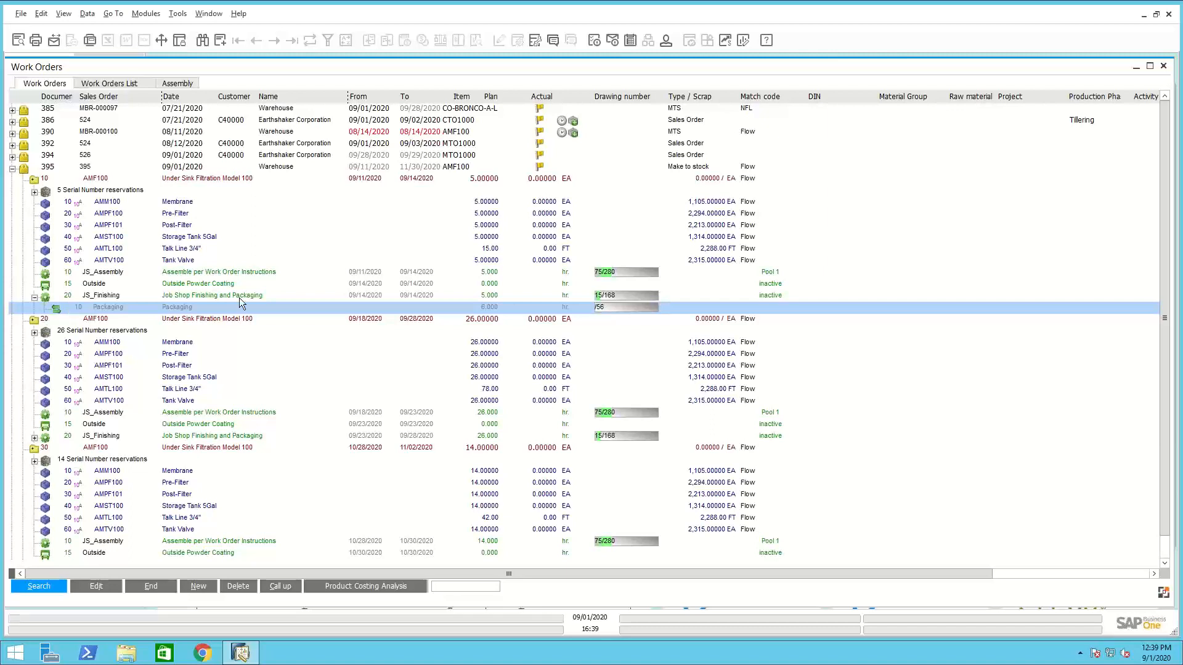
pyautogui.click(174, 298)
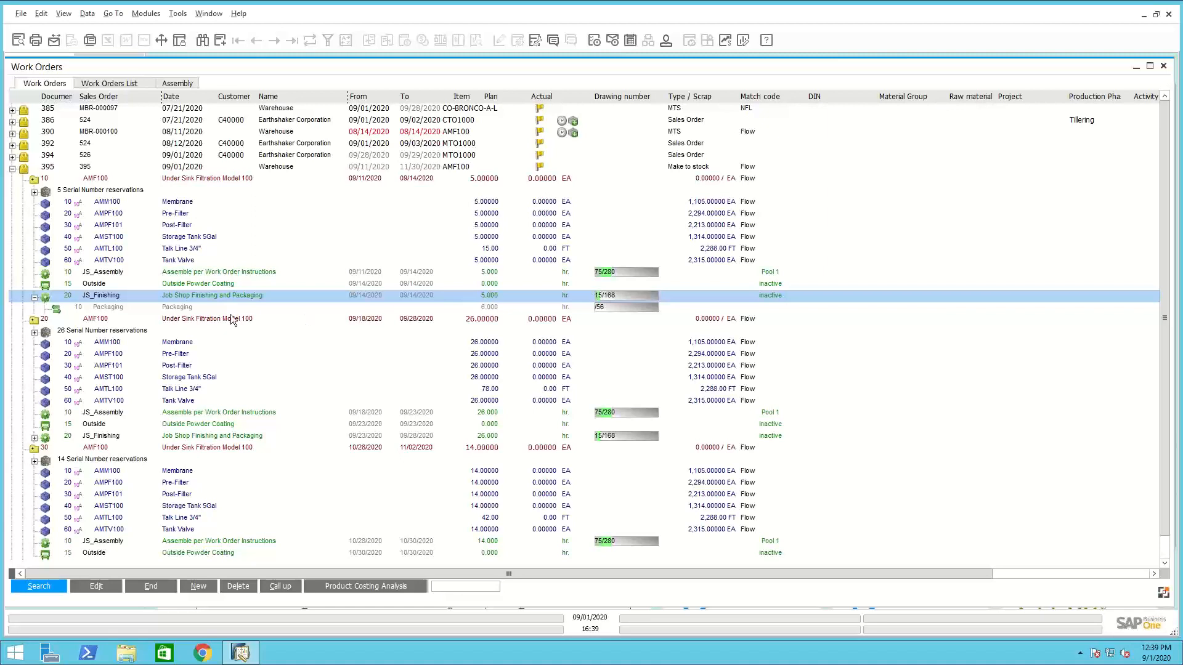
pyautogui.click(112, 308)
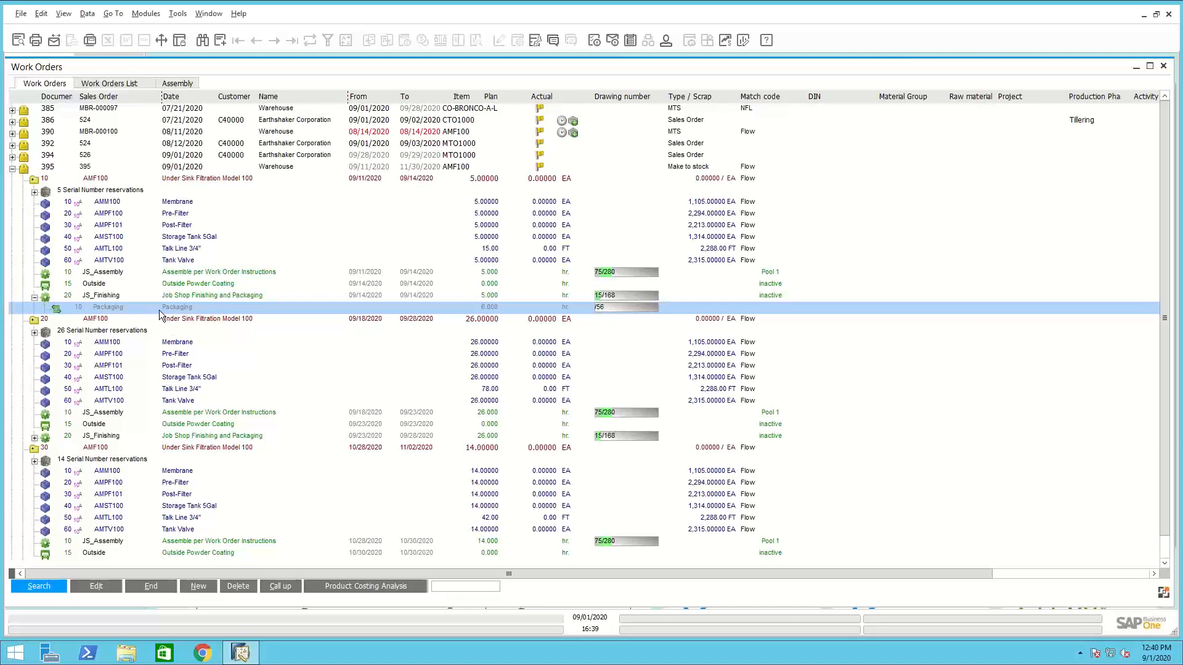
# Create a time receipt for the JS_Assembly operation in position 10 of the AMF100 work order and select the employee
pyautogui.click(92, 285)
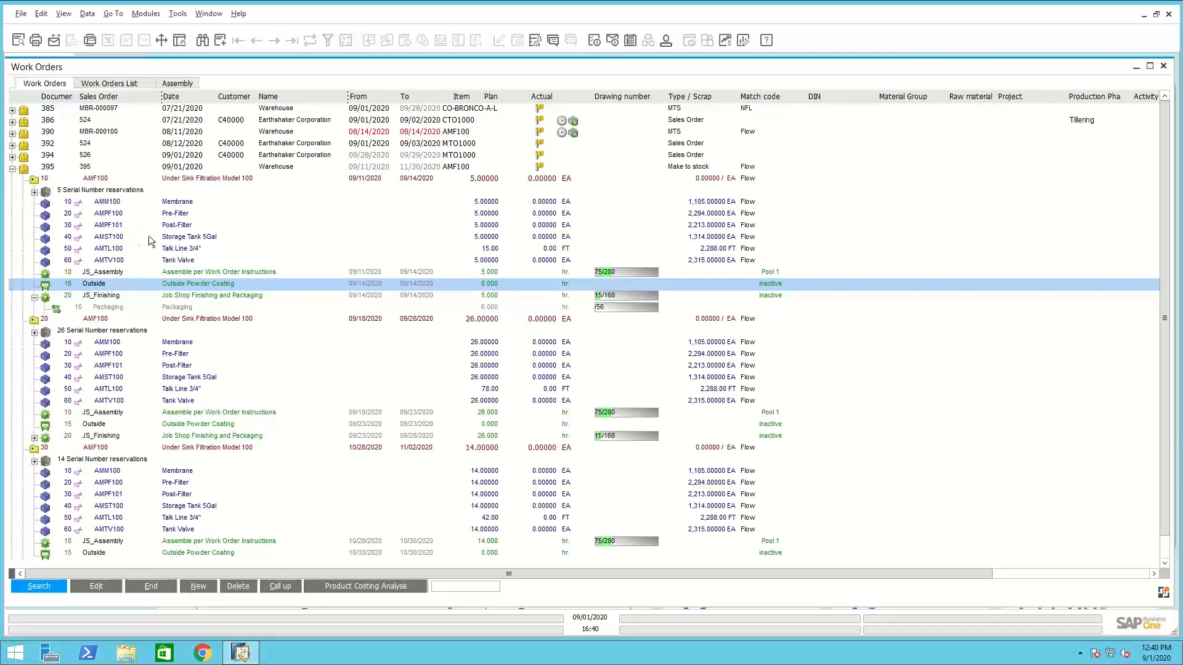
pyautogui.click(206, 273)
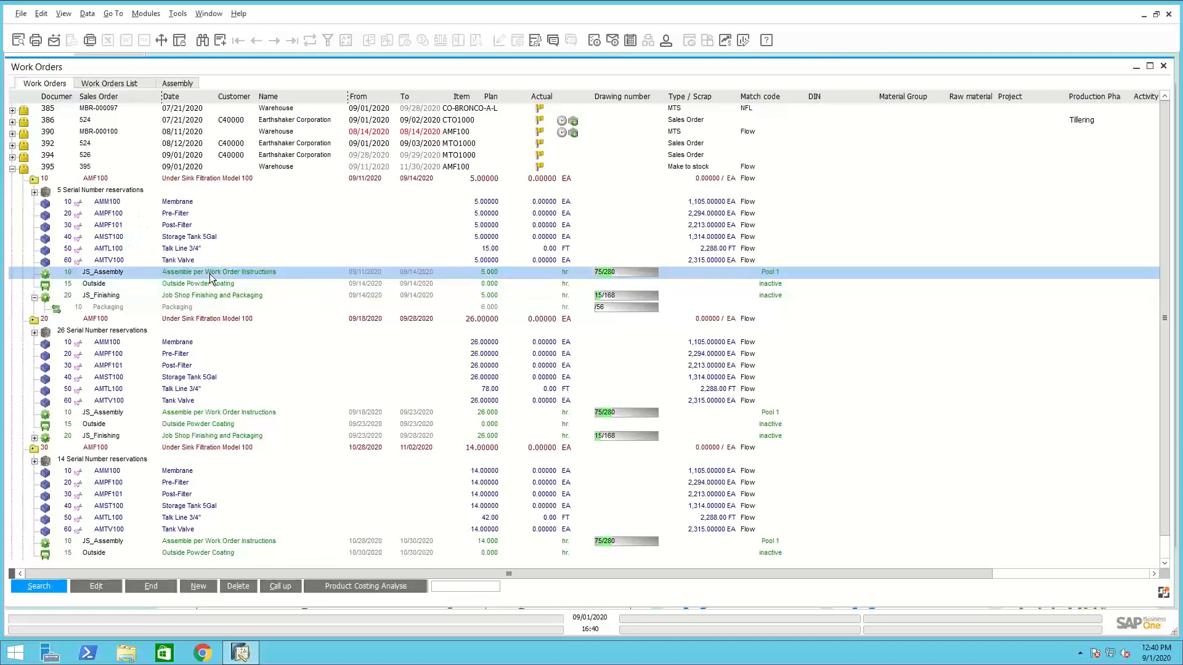
pyautogui.rightClick(229, 275)
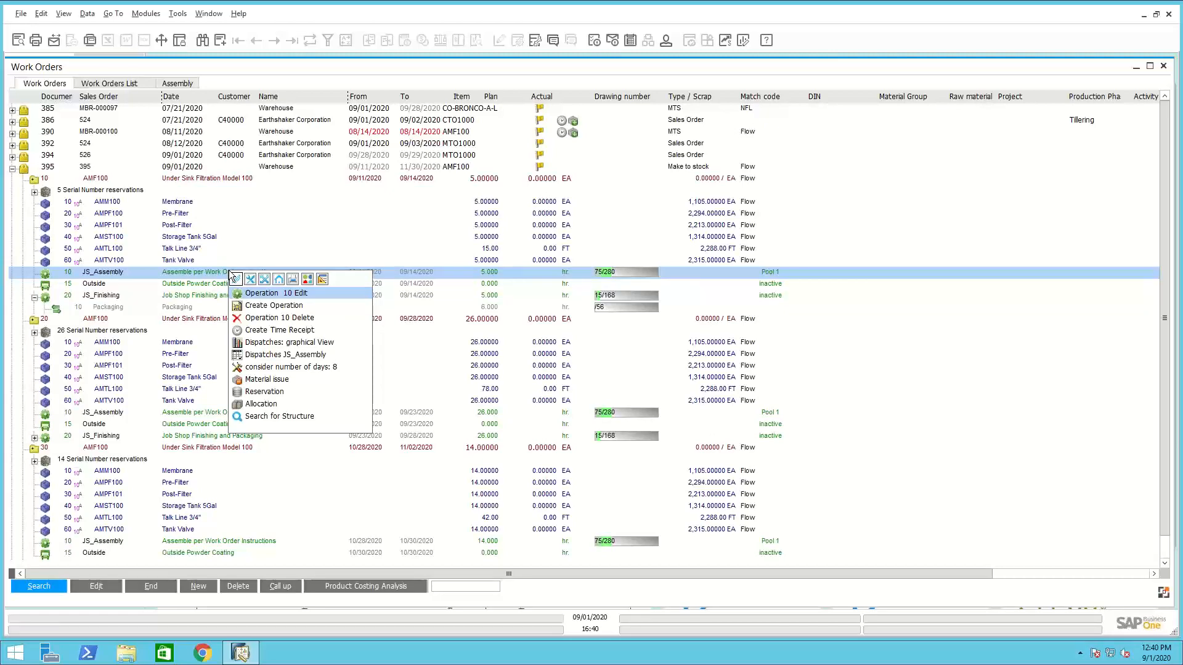
pyautogui.click(284, 332)
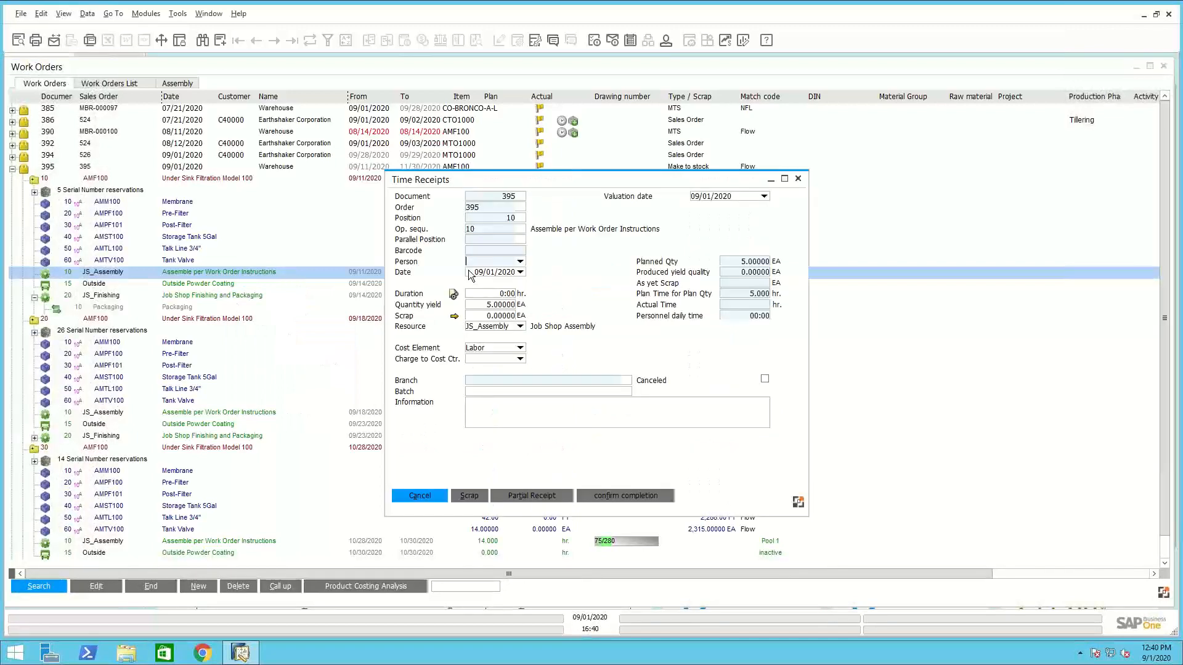
pyautogui.click(519, 261)
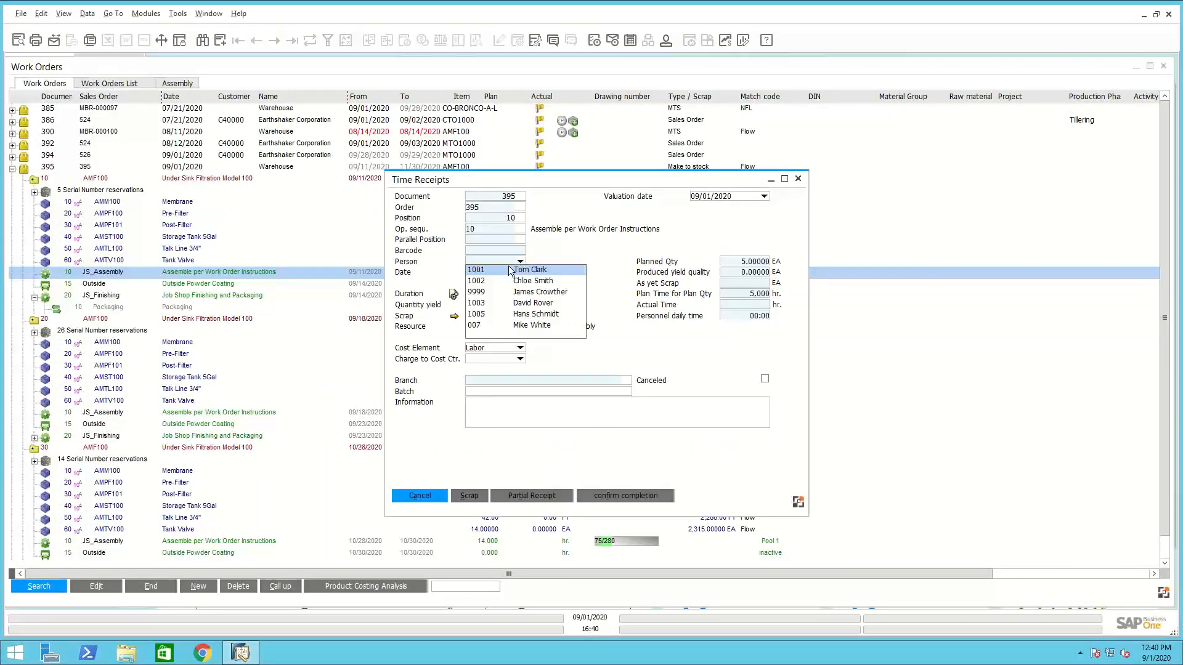
pyautogui.click(531, 326)
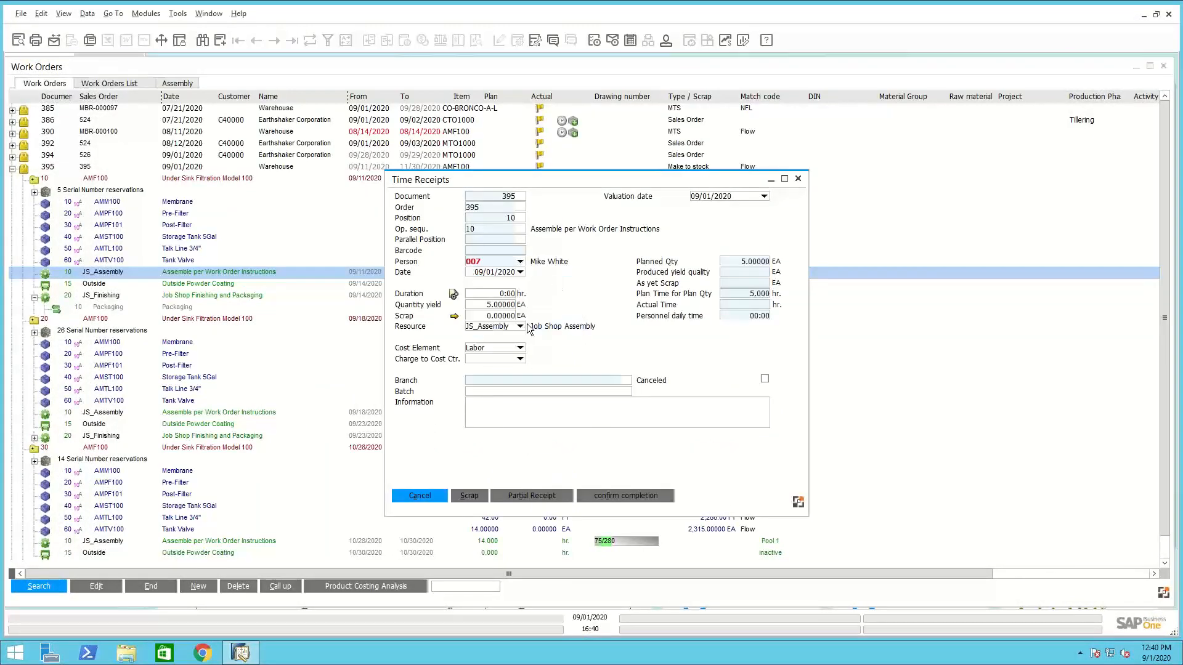
# Record a duration of 4:30 hours on the time receipt and confirm completion of the assembly operation
pyautogui.click(496, 294)
pyautogui.moveTo(567, 184); pyautogui.dragTo(509, 324)
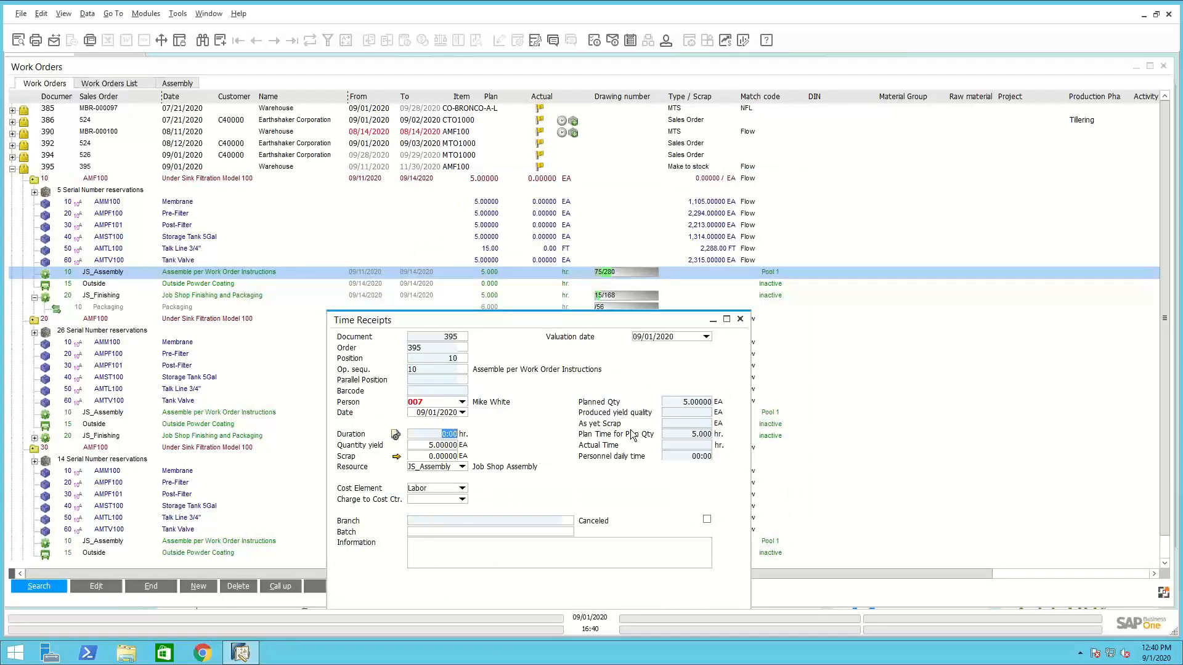
pyautogui.write('4:30')
pyautogui.press('Tab')
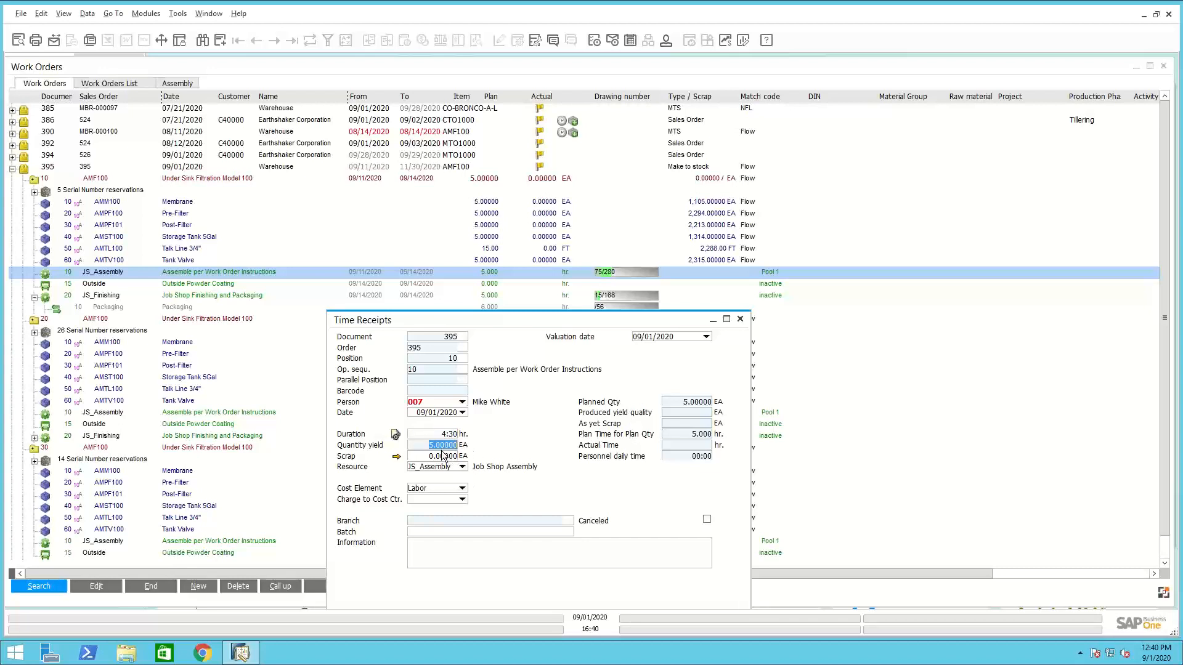
pyautogui.press('Tab')
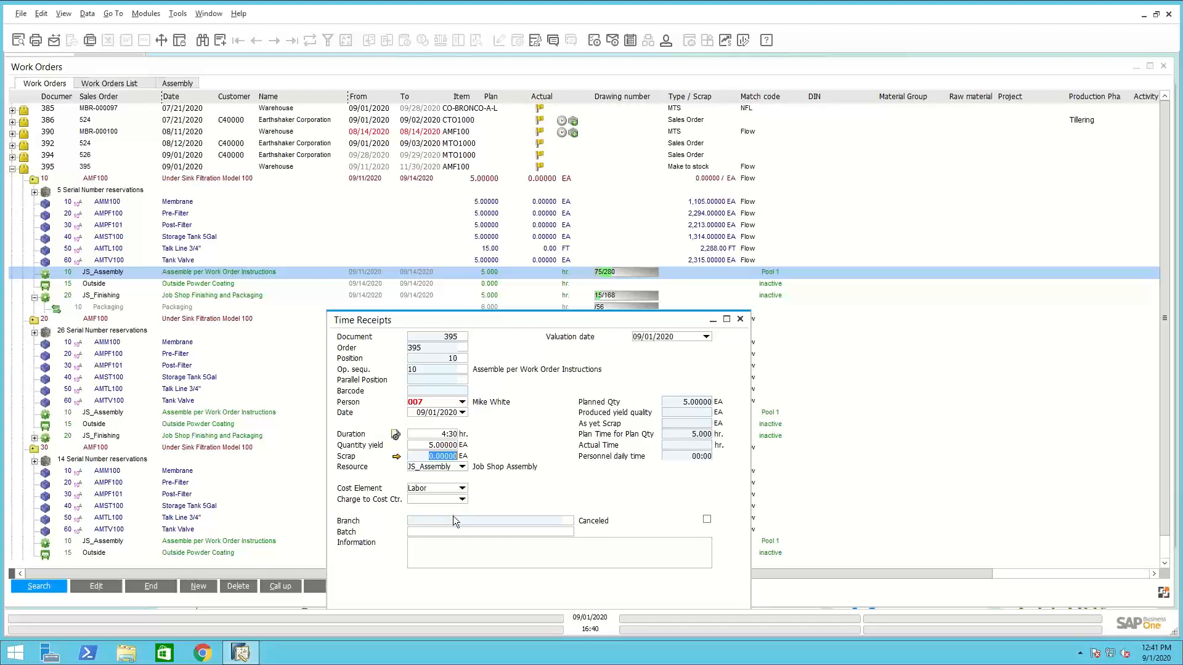
pyautogui.click(454, 531)
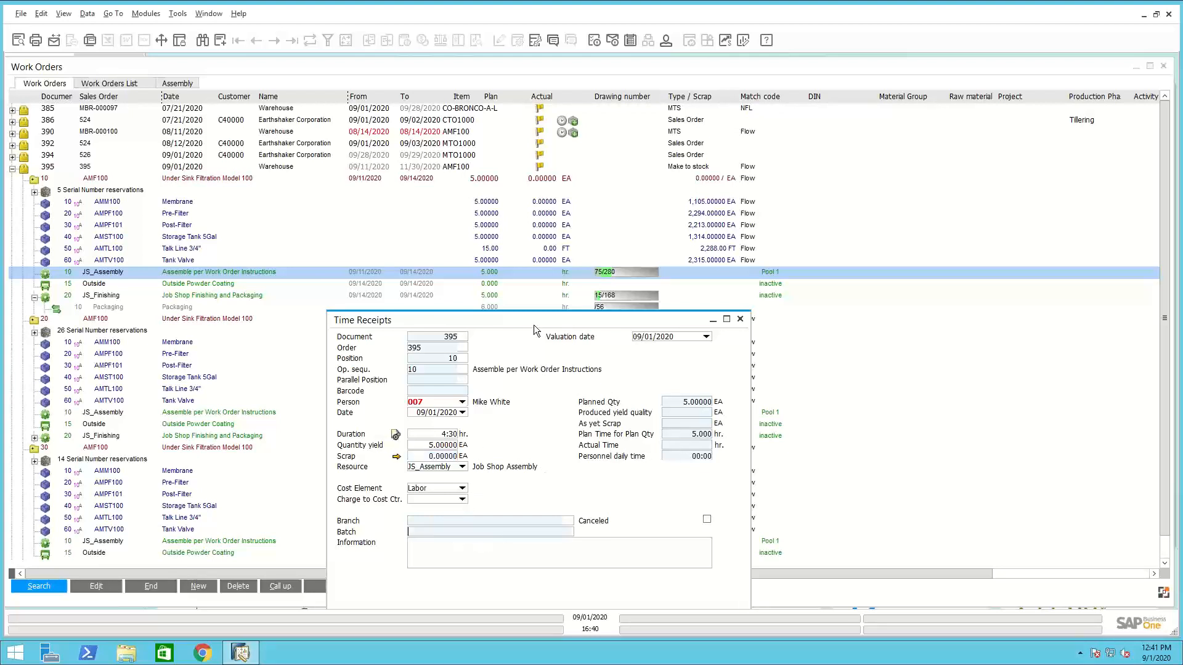
pyautogui.moveTo(535, 320); pyautogui.dragTo(524, 208)
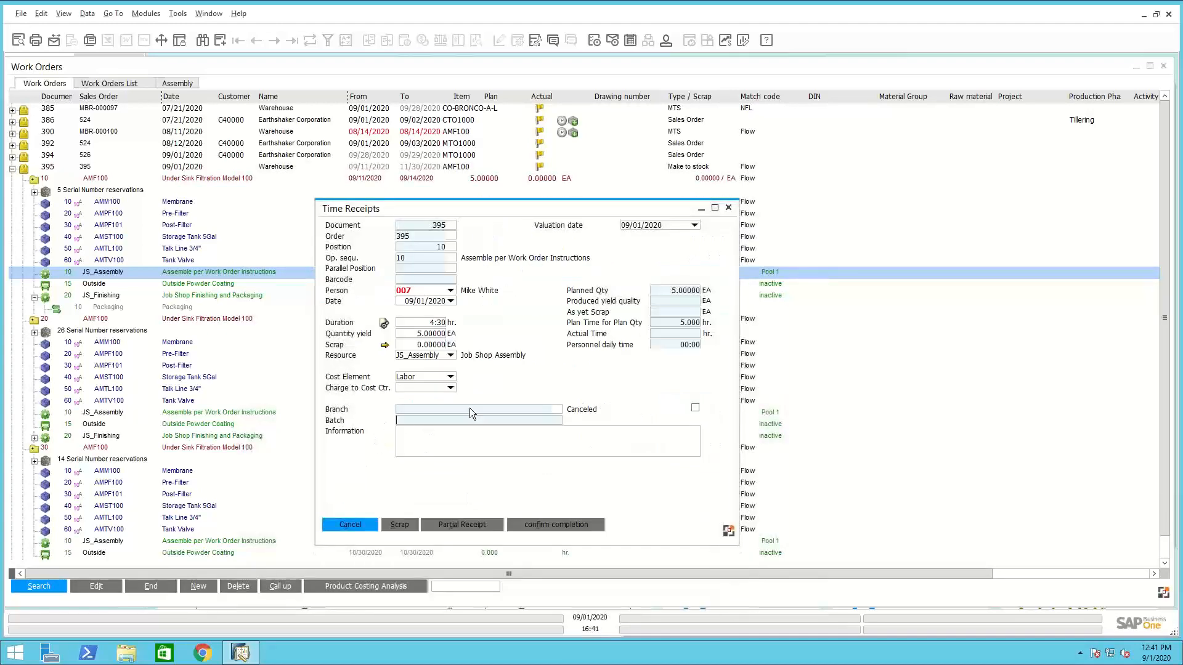
pyautogui.click(453, 434)
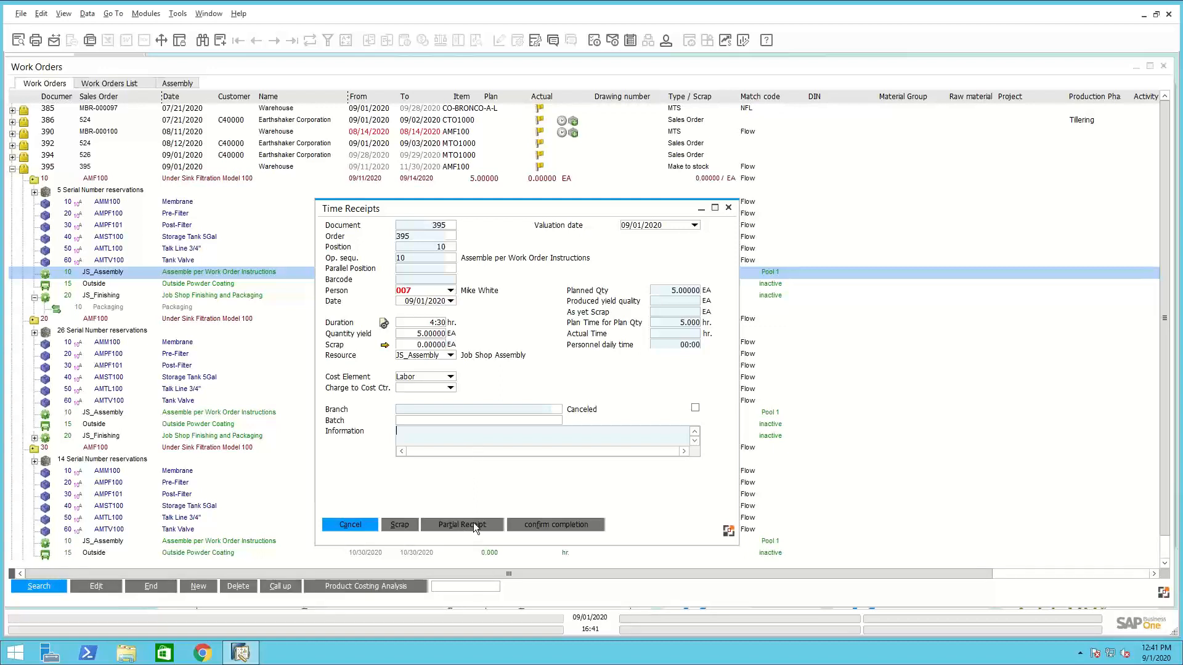
pyautogui.click(552, 525)
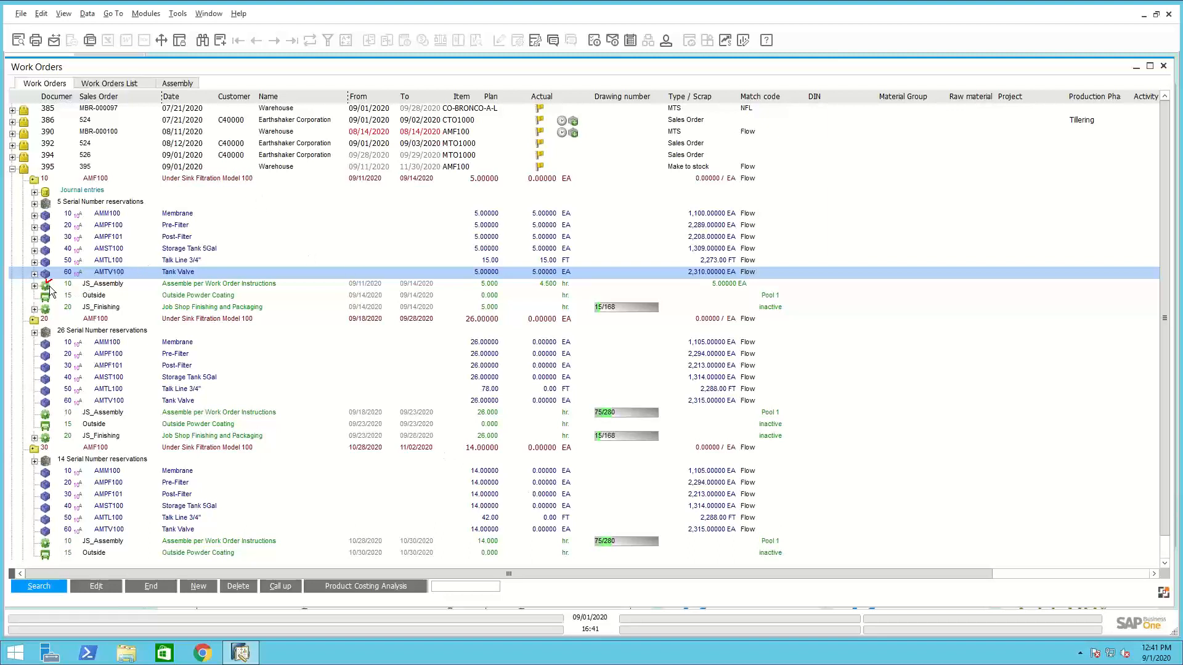
# Order Outside Powder Coating for position 10 from supplier V23000 with a quantity of 5, and close the provision and collective purchase order windows
pyautogui.click(98, 285)
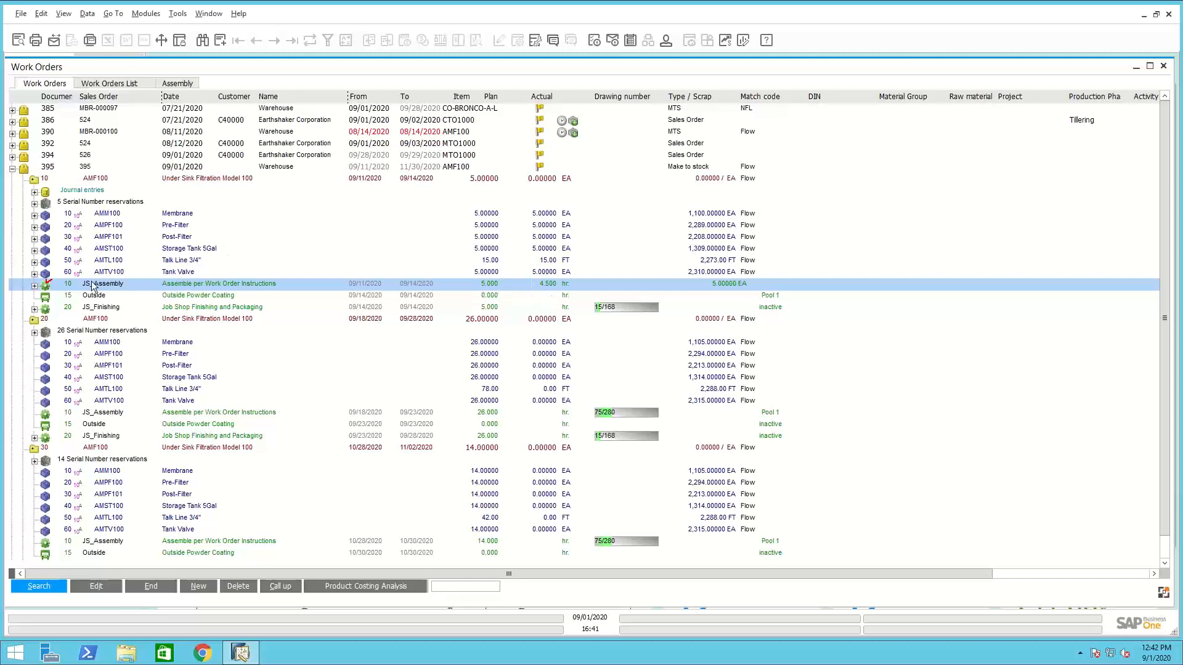
pyautogui.click(183, 297)
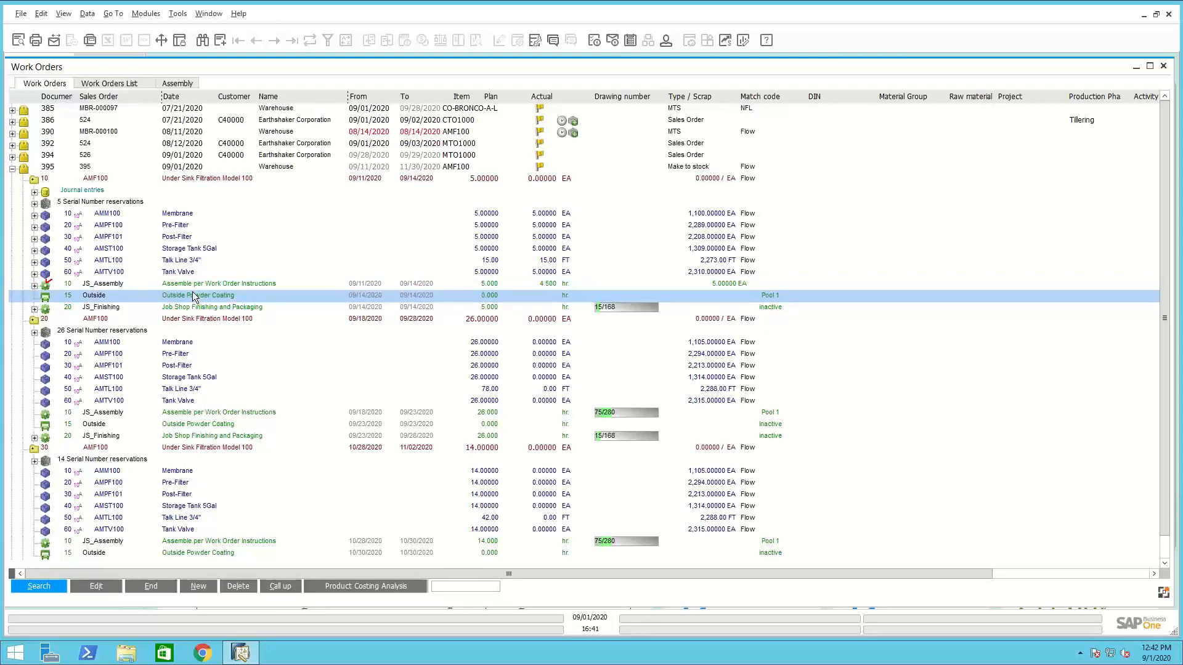
pyautogui.rightClick(195, 298)
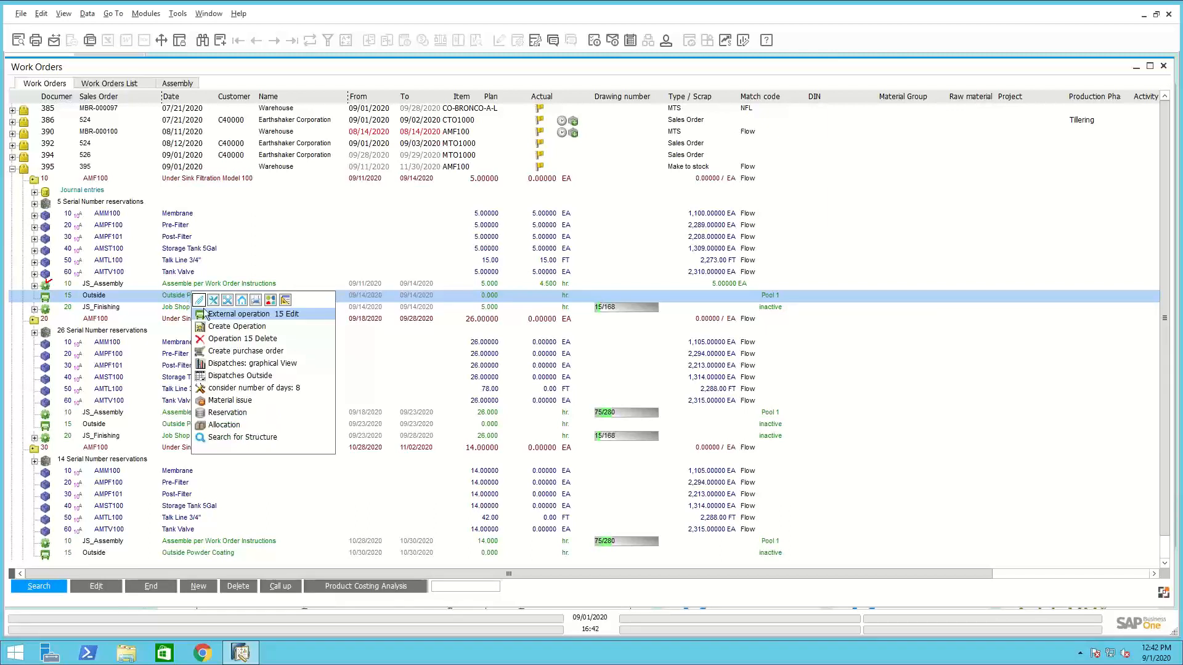
pyautogui.click(243, 352)
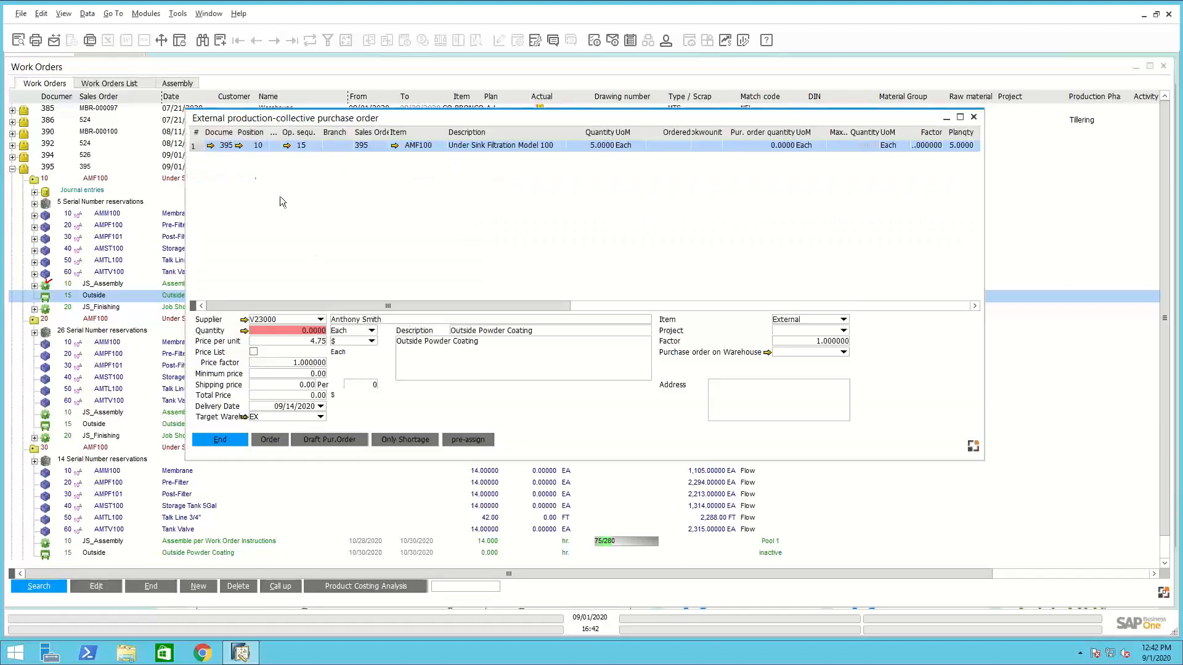
pyautogui.click(305, 334)
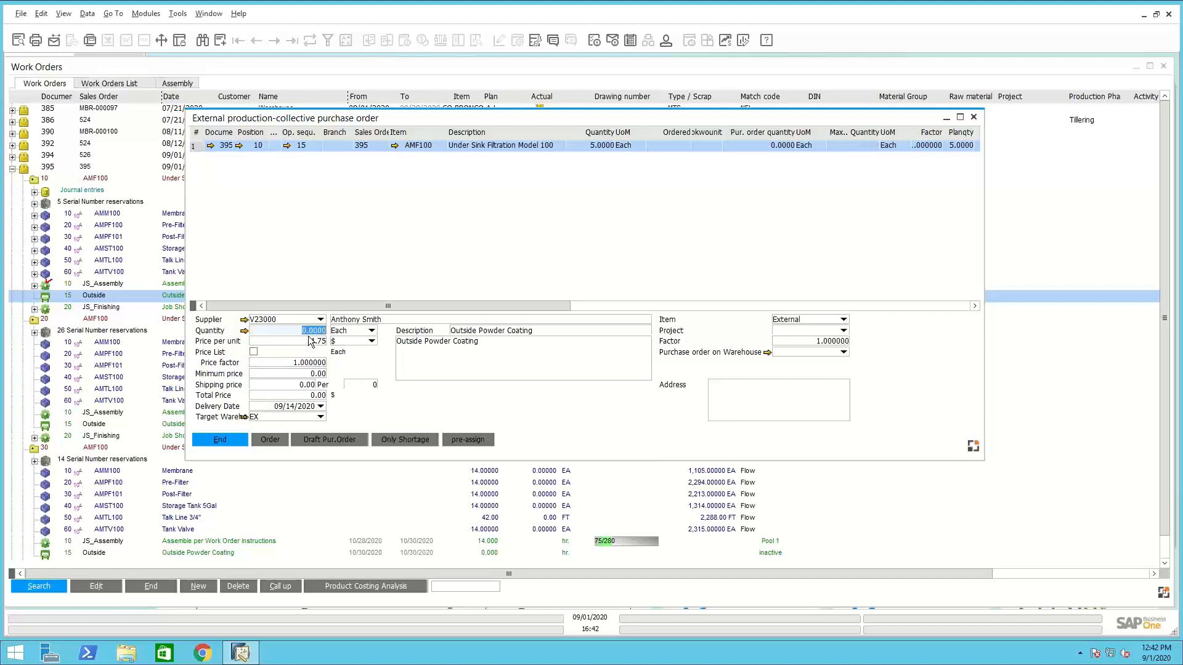
pyautogui.write('5')
pyautogui.press('Tab')
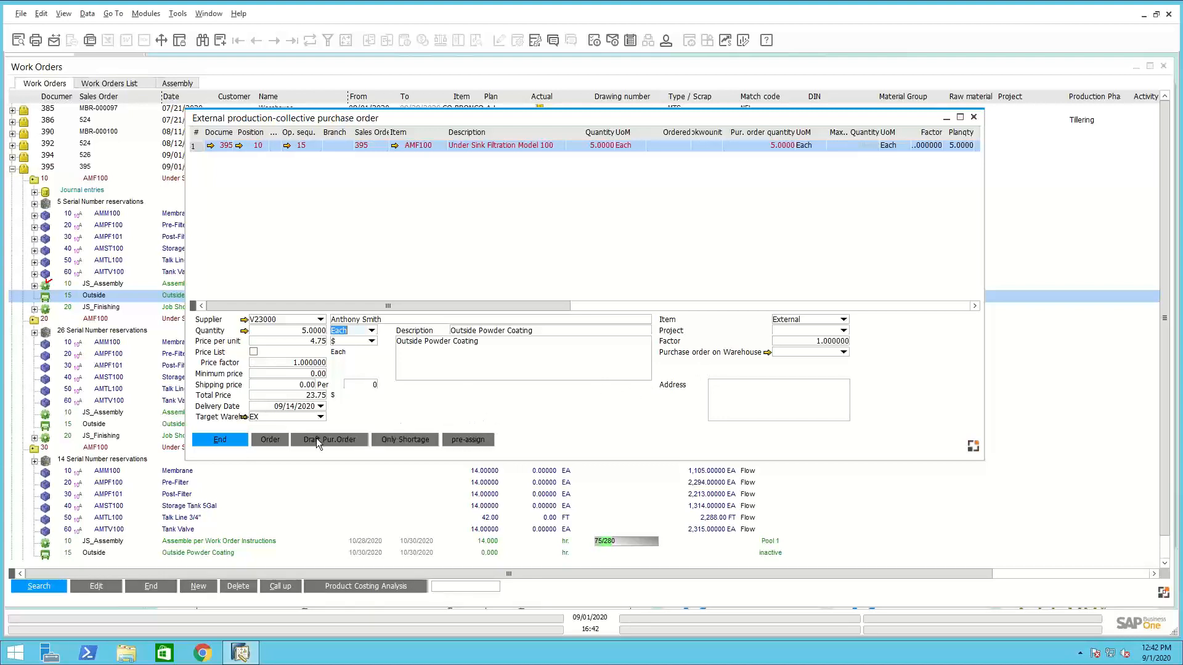
pyautogui.click(275, 438)
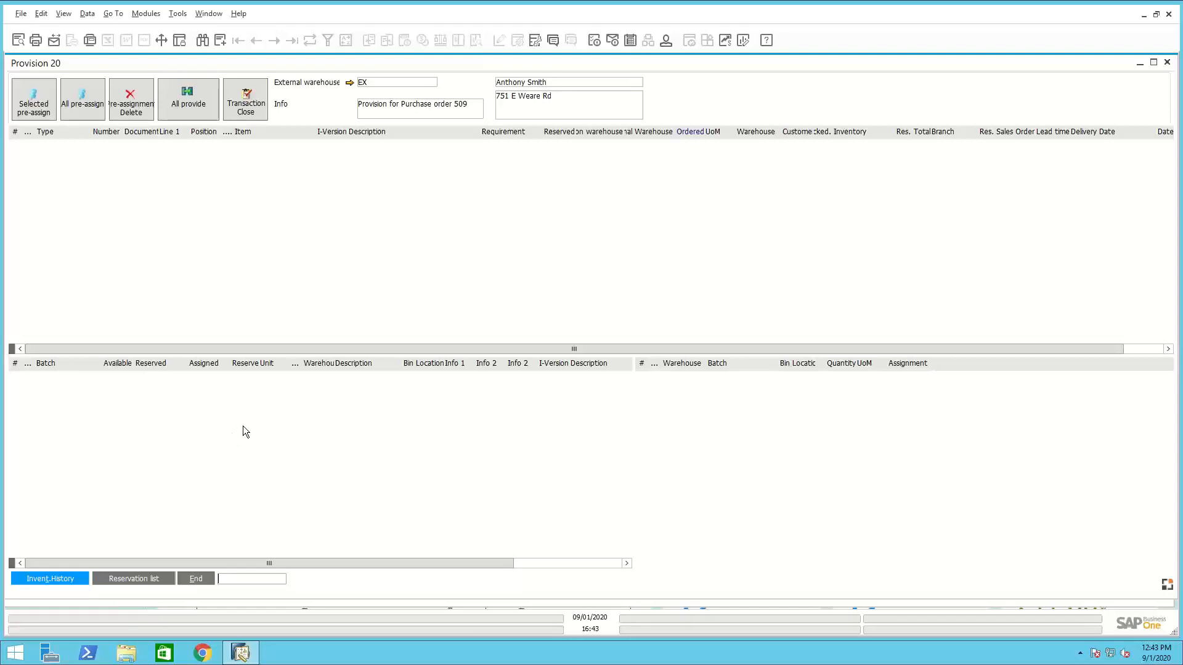
pyautogui.click(200, 577)
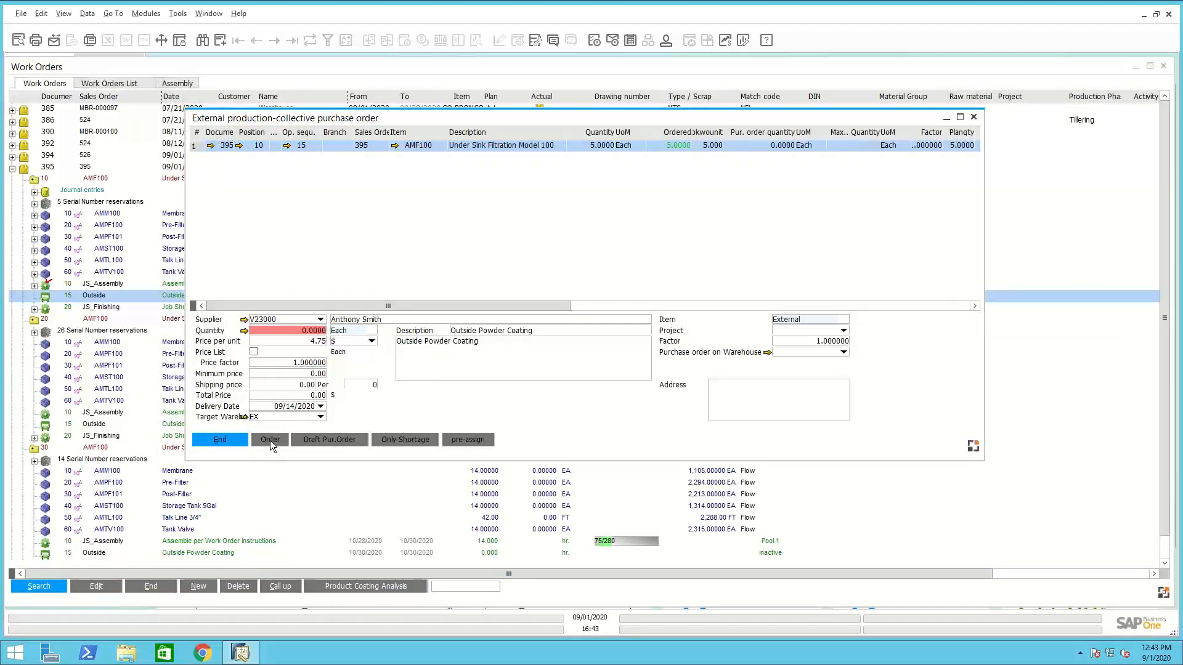
pyautogui.click(244, 440)
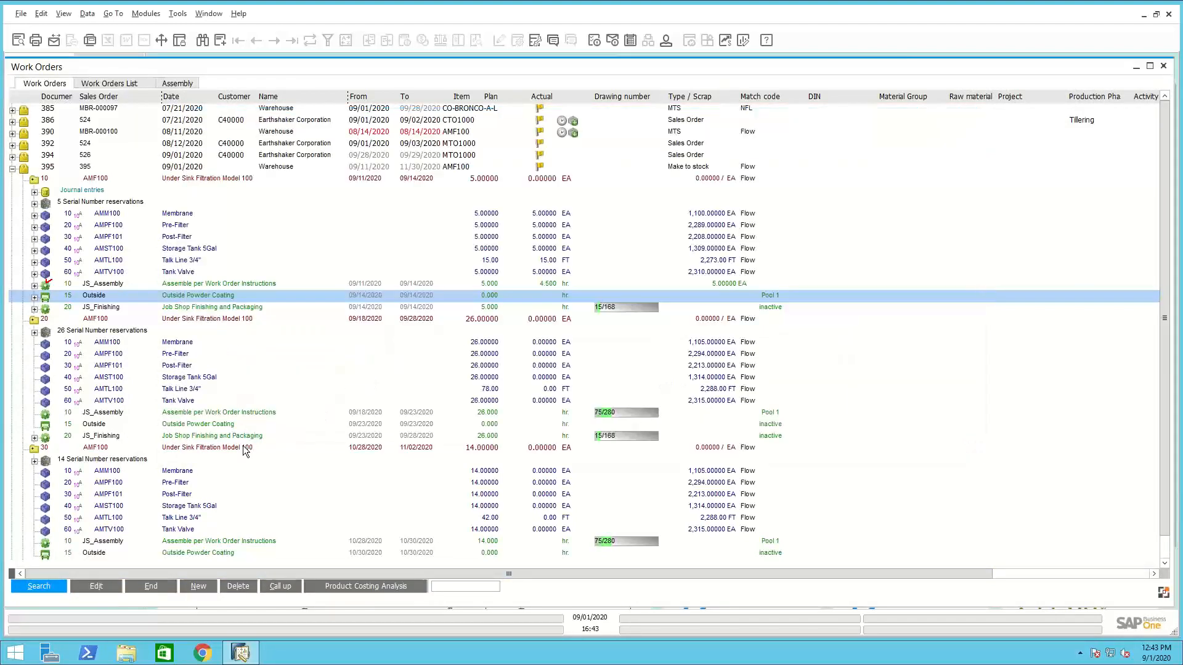
# Expand the Outside operation in position 10 and open its linked powder coating purchase order
pyautogui.click(35, 298)
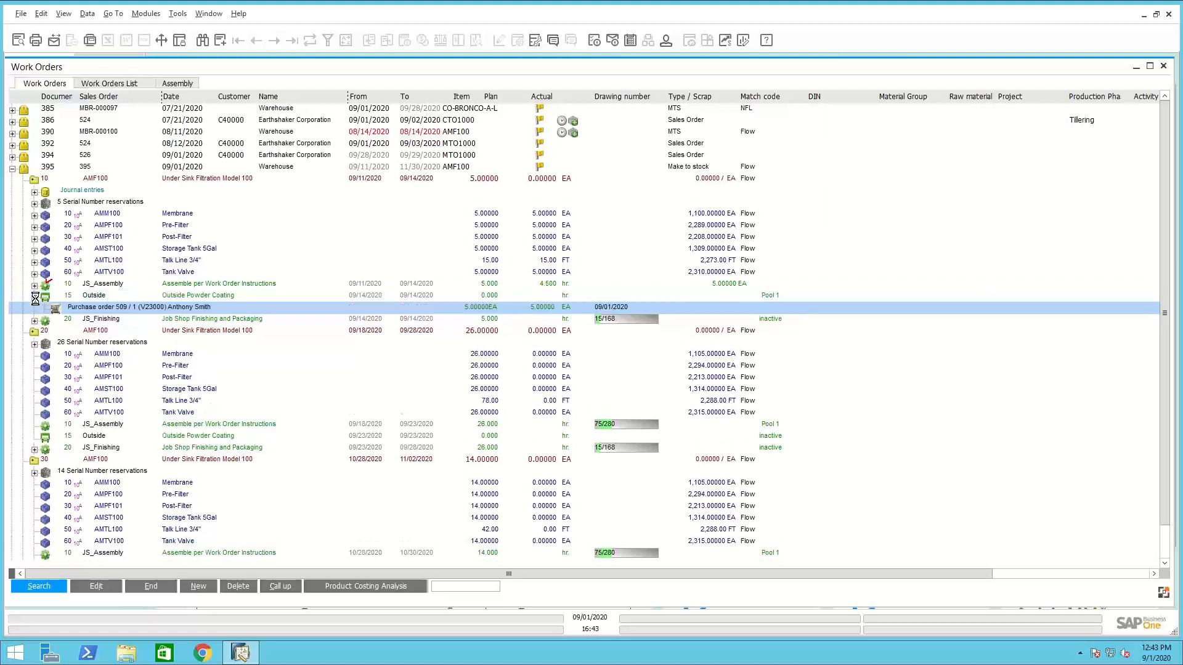
pyautogui.click(90, 306)
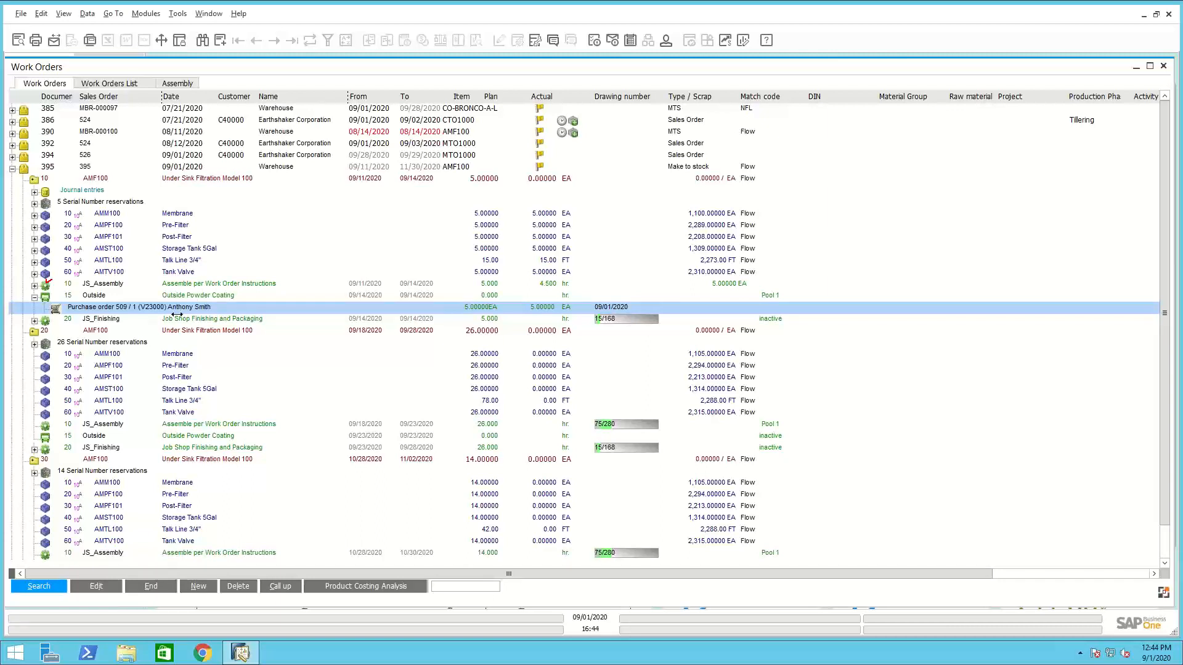
pyautogui.doubleClick(114, 307)
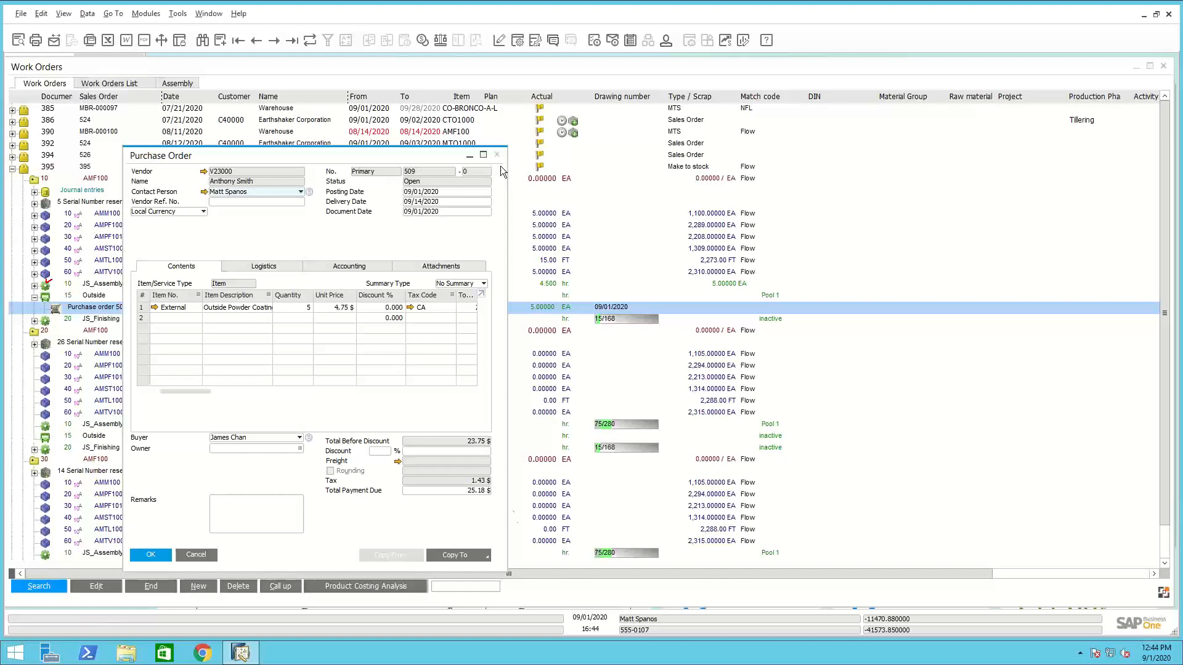
# Copy the powder coating purchase order to an A/P invoice, add the invoice, and close both documents
pyautogui.click(489, 555)
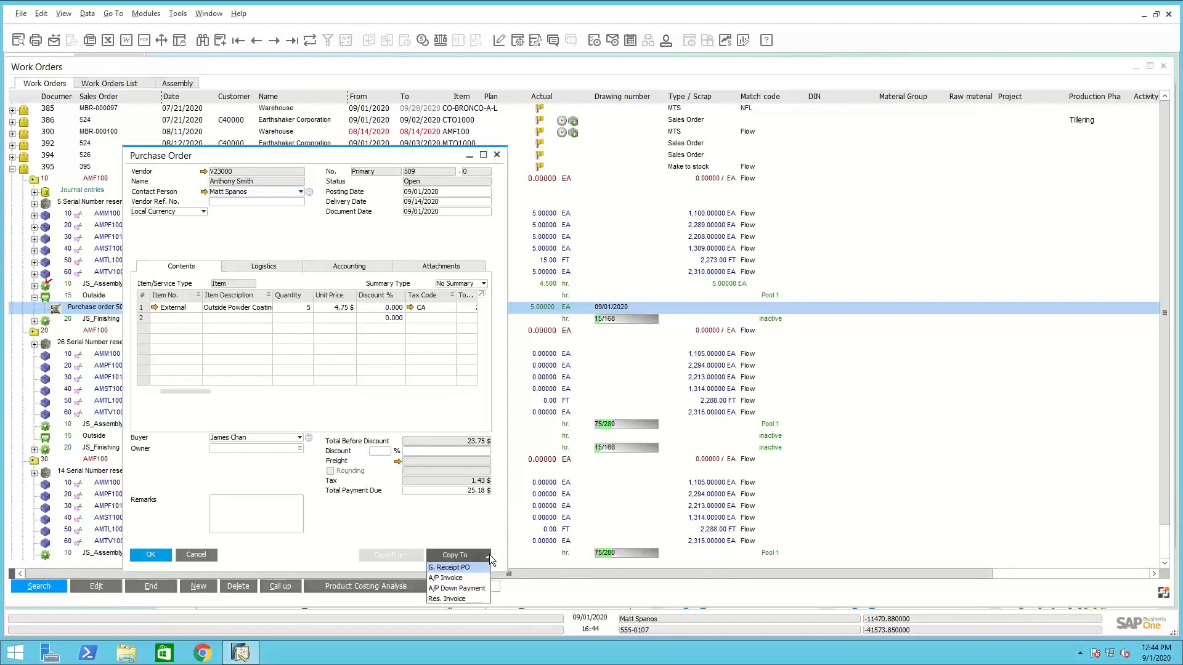
pyautogui.click(455, 579)
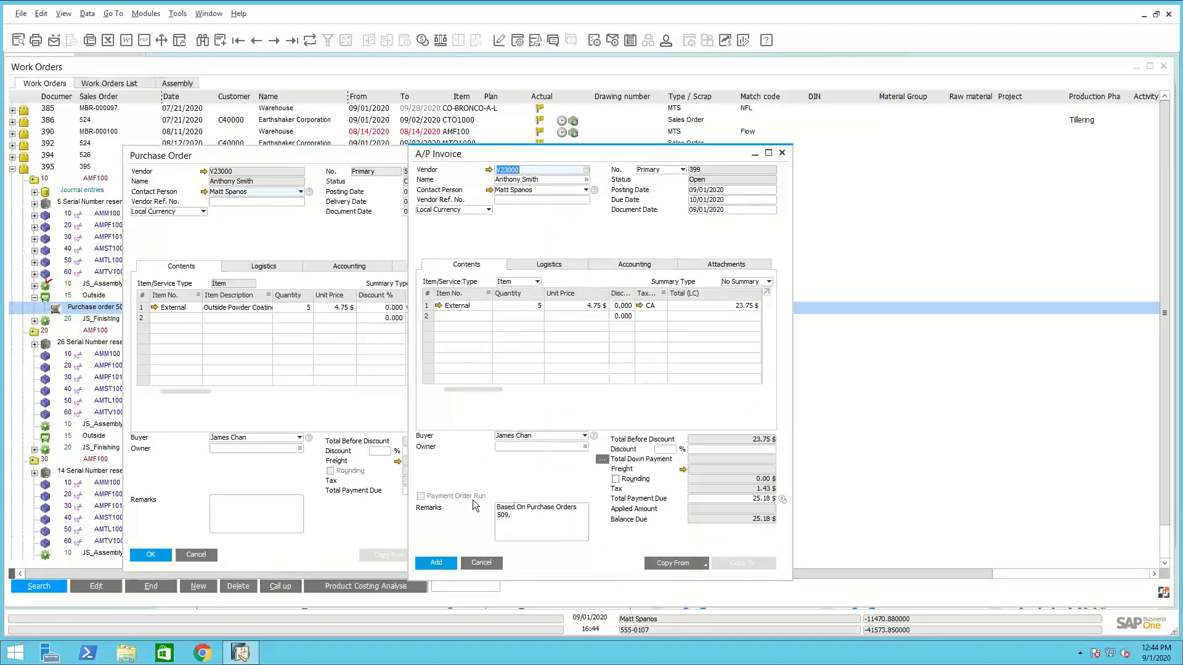
pyautogui.click(443, 562)
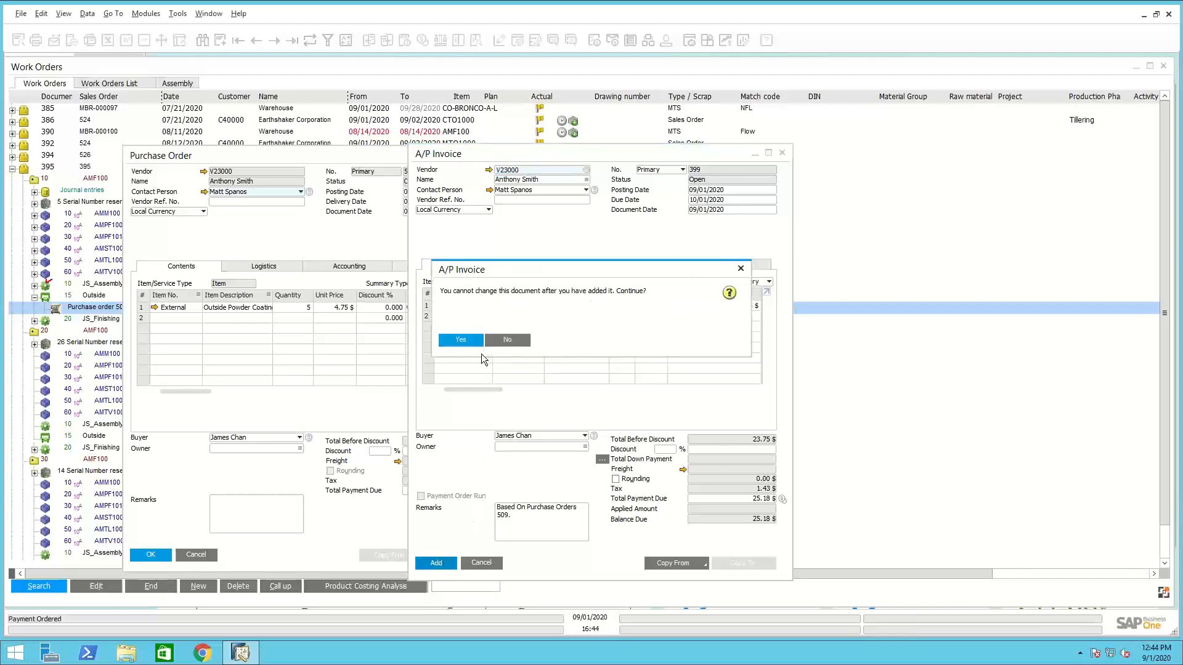
pyautogui.click(464, 340)
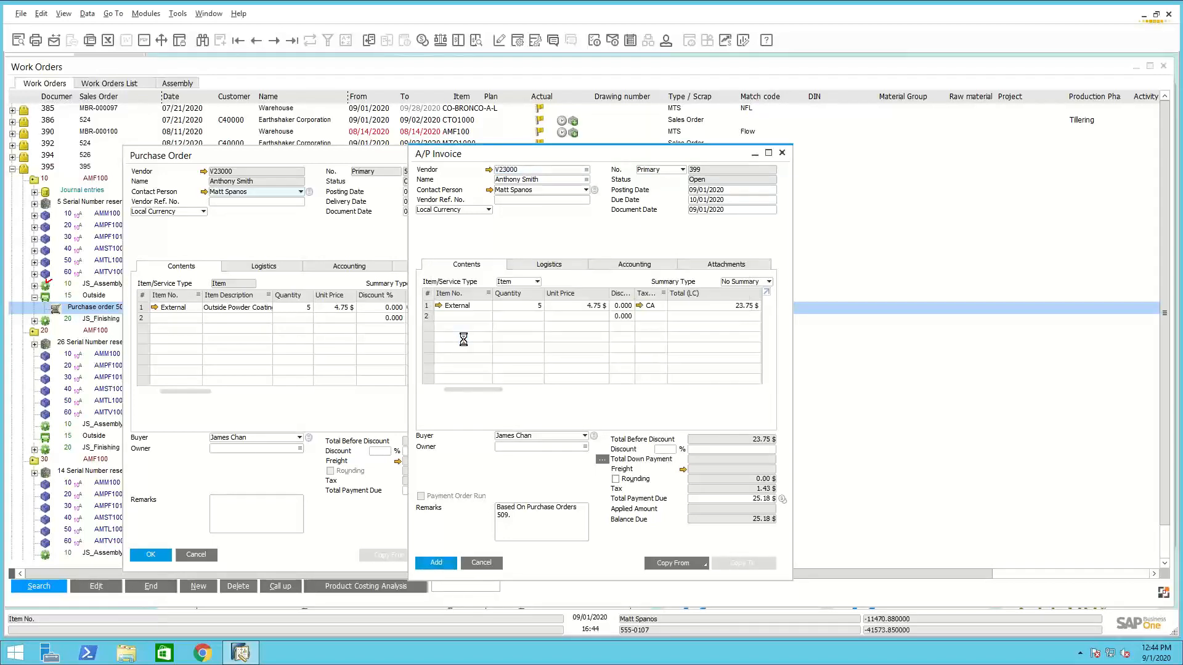
pyautogui.click(490, 563)
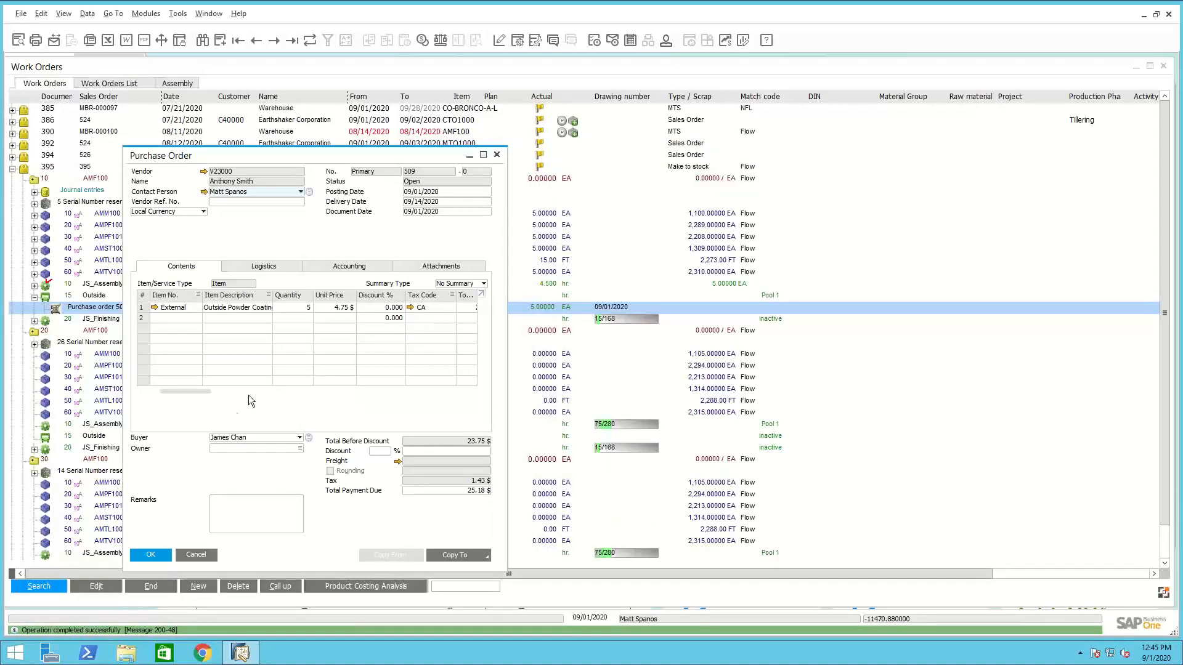
pyautogui.click(159, 554)
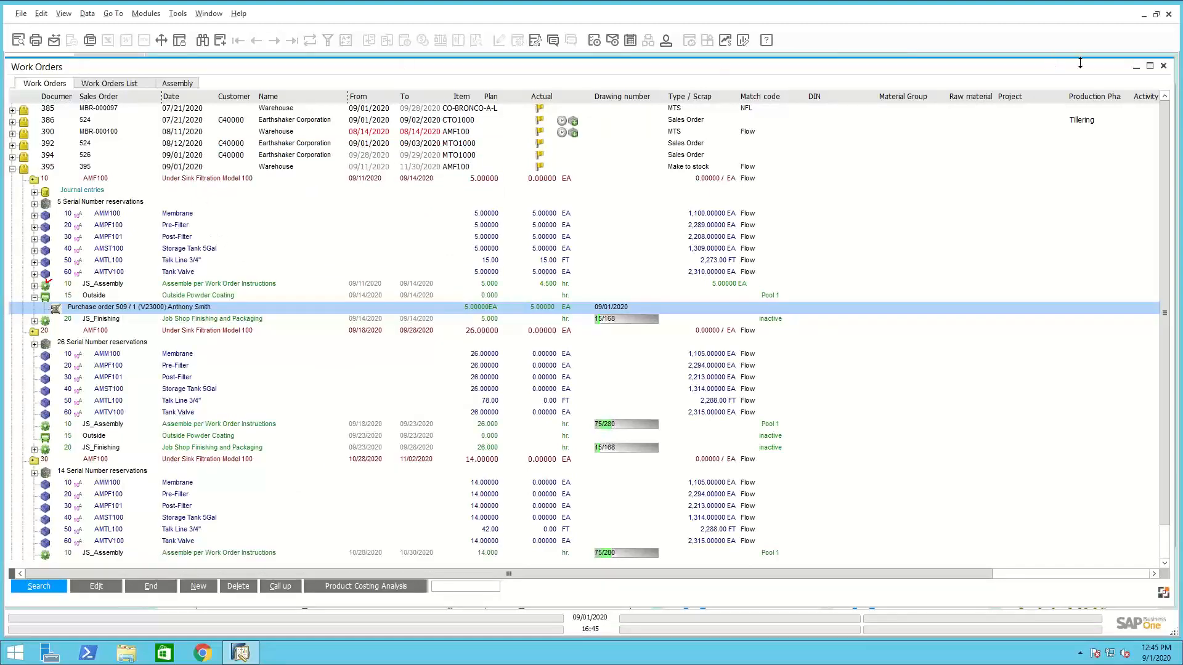
# Minimize the work orders overview and open the summarized purchase order for external production
pyautogui.click(1137, 66)
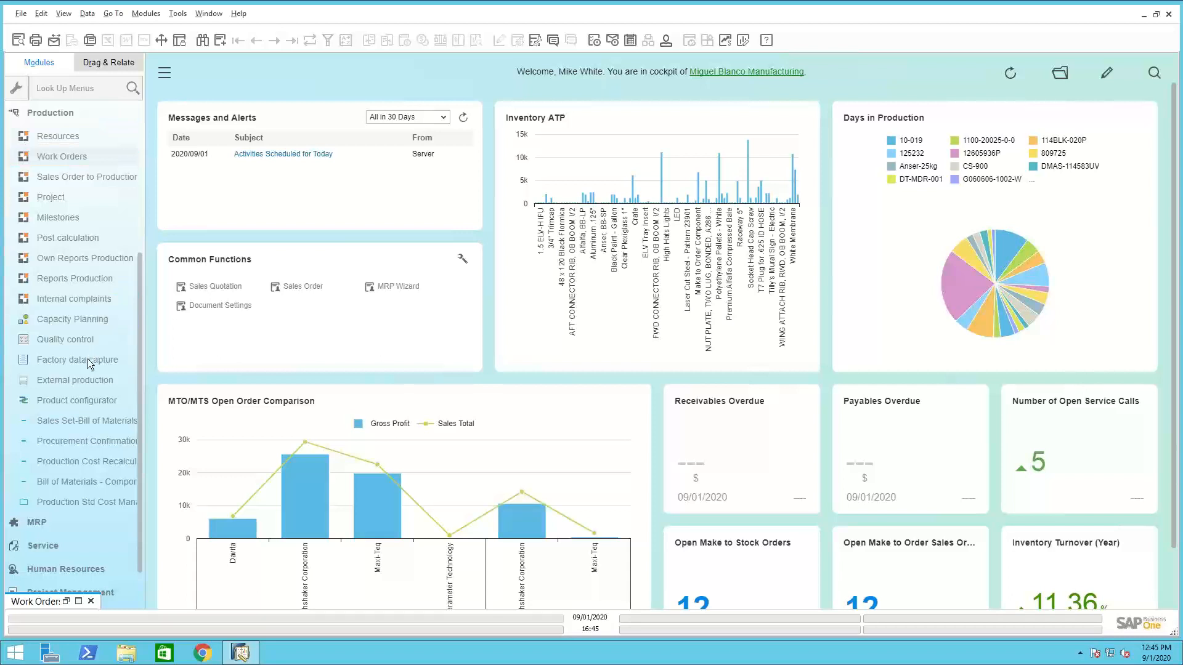
pyautogui.click(79, 381)
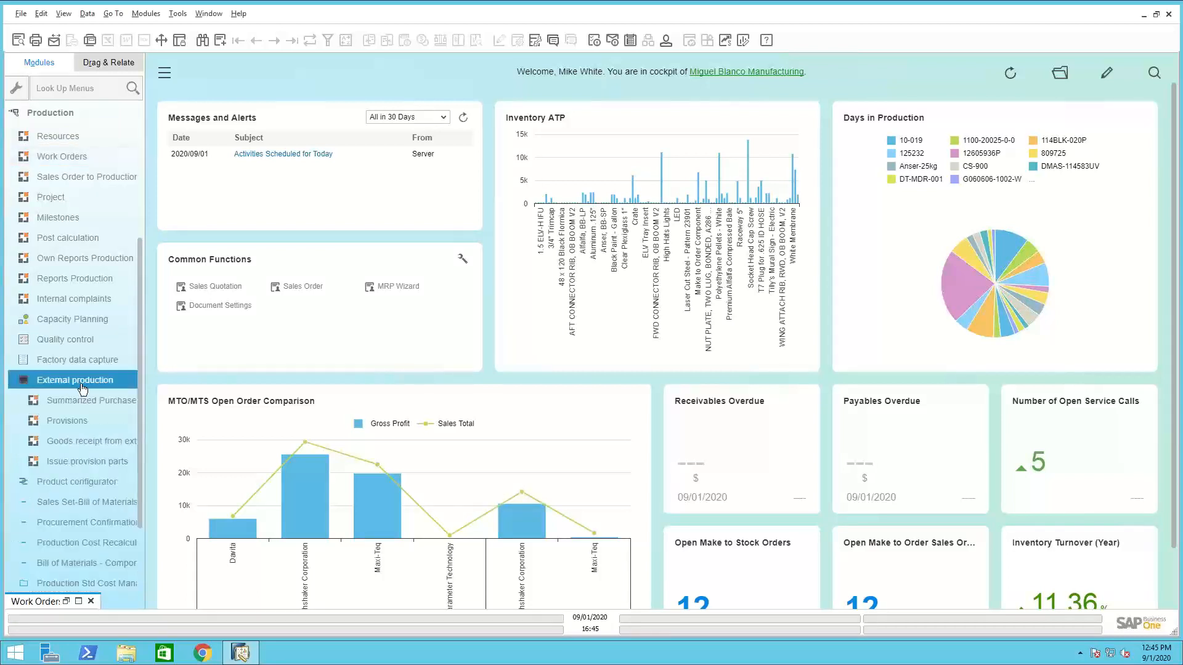
pyautogui.click(80, 401)
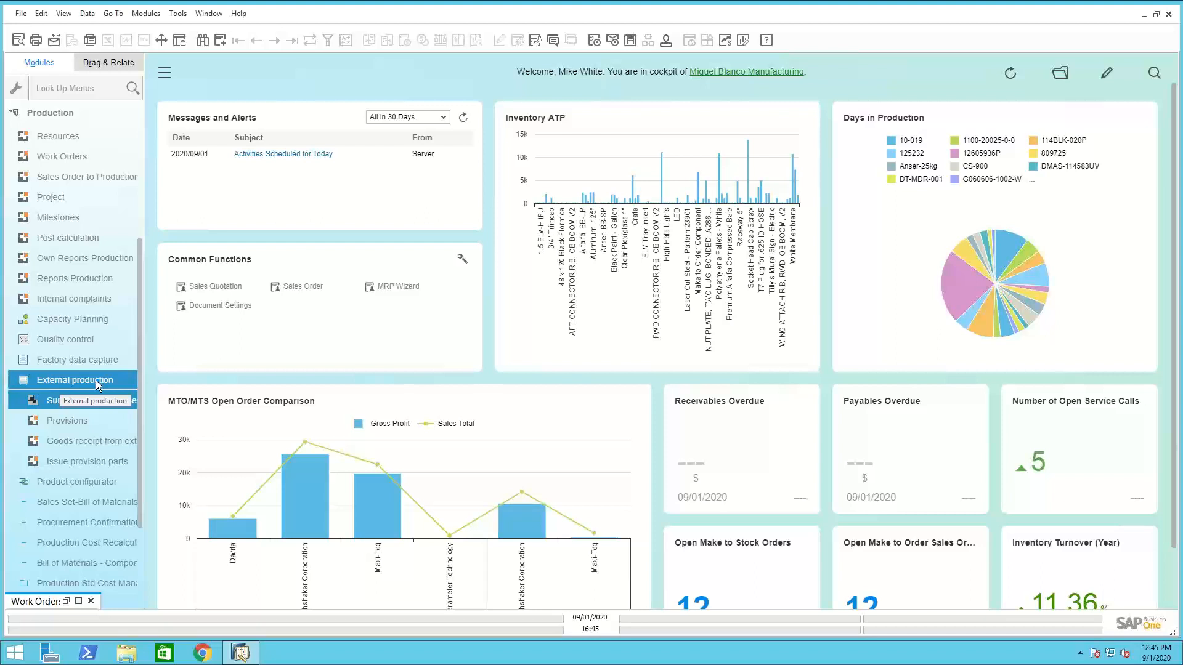
pyautogui.click(101, 400)
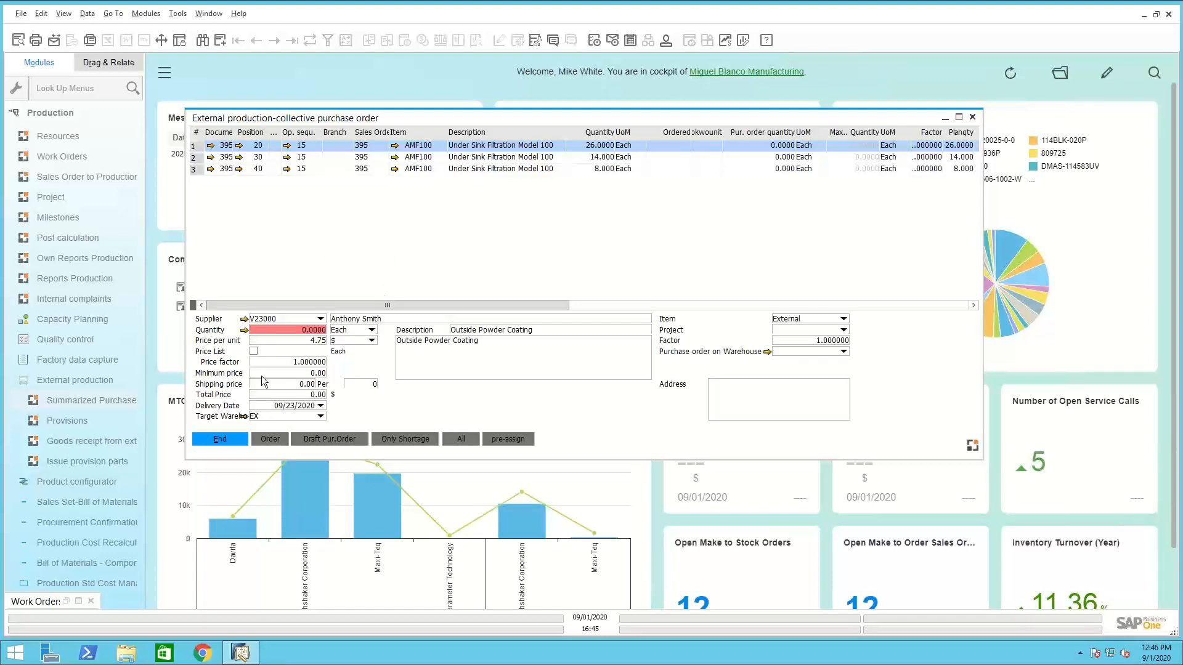
# Leave the collective purchase order, check the actions for position 10's Outside operation, collapse the AMF100 make-to-stock work order and close the work orders overview
pyautogui.click(272, 439)
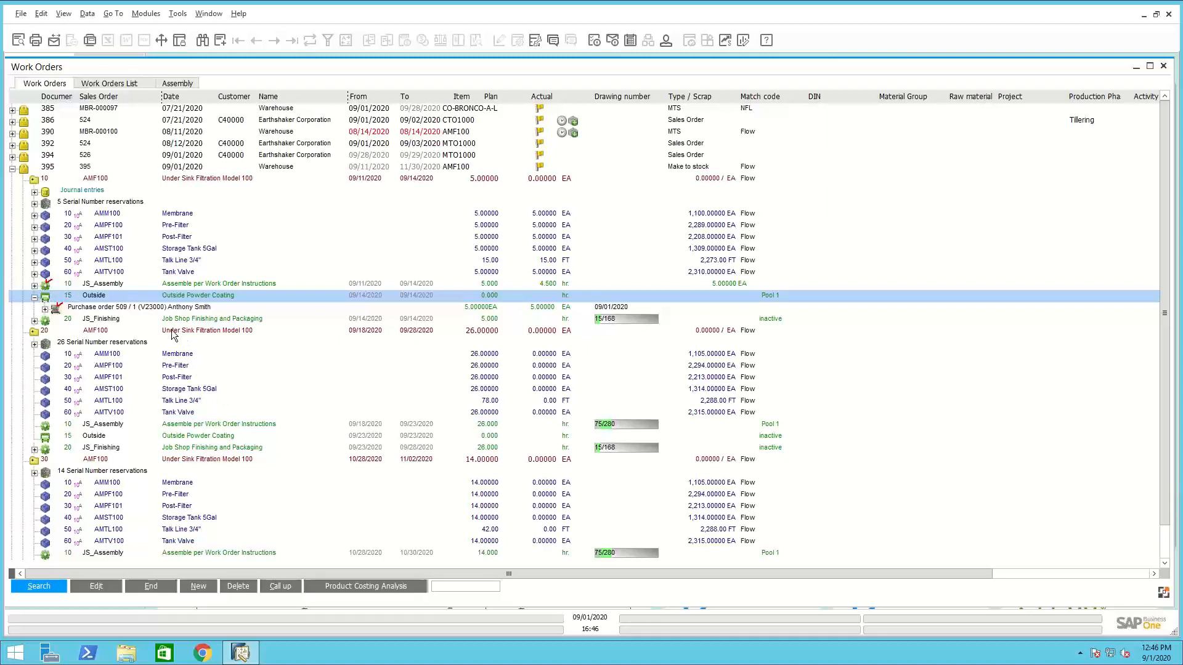
pyautogui.rightClick(99, 298)
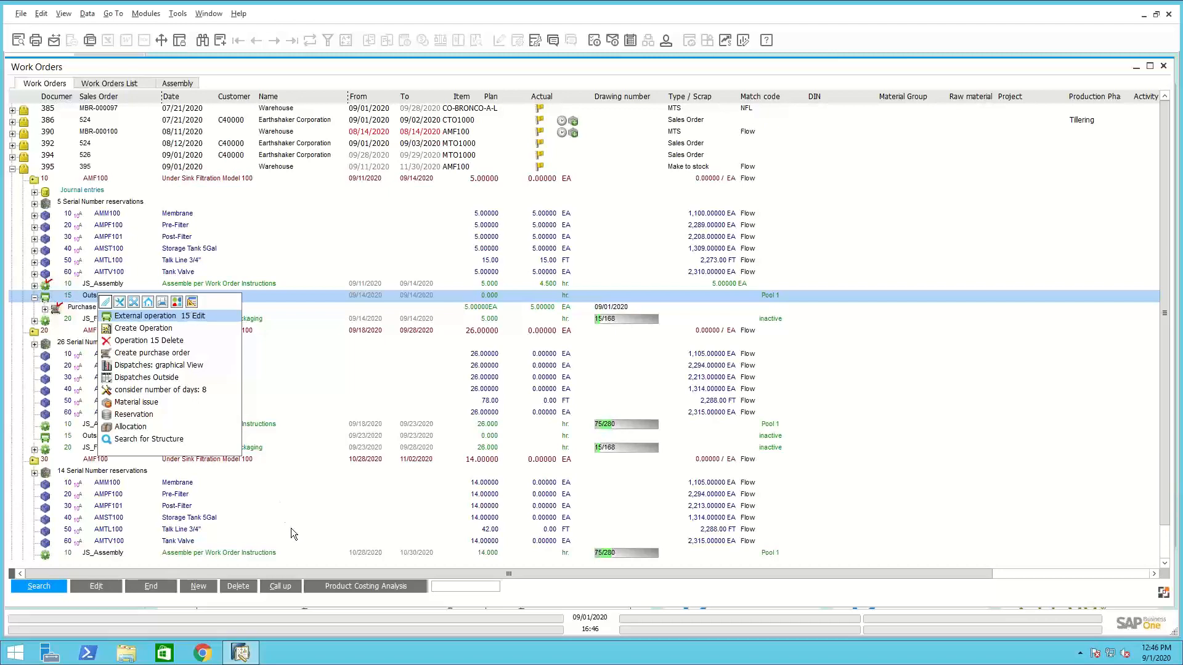
pyautogui.click(293, 572)
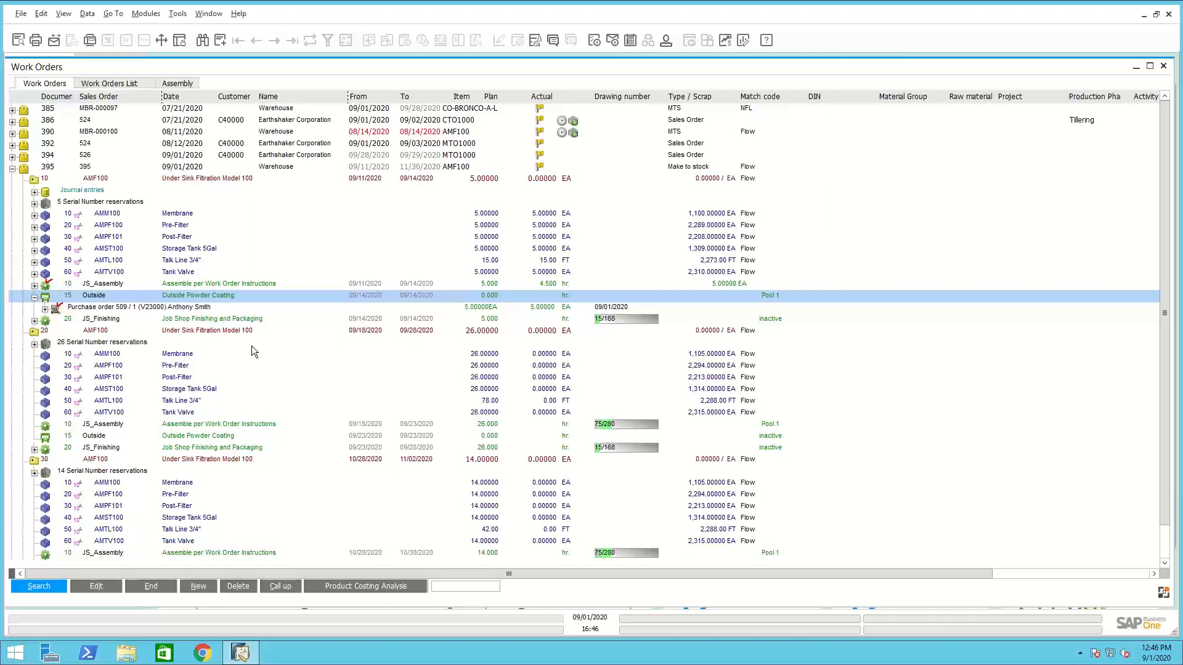
pyautogui.click(12, 170)
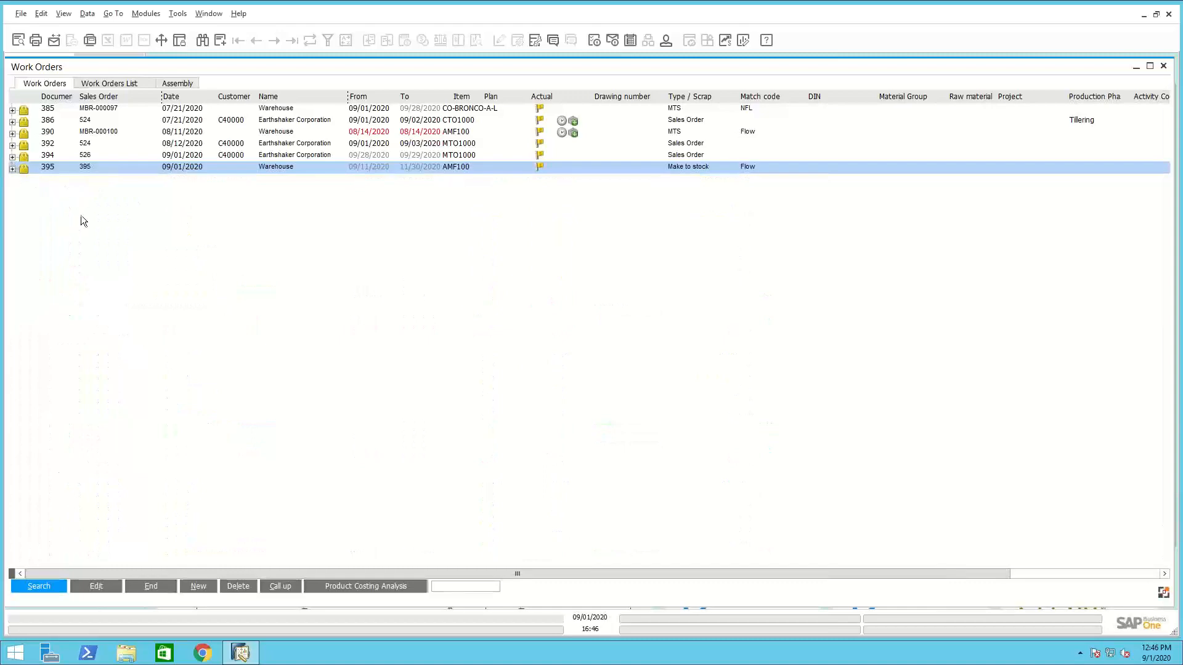
pyautogui.click(163, 586)
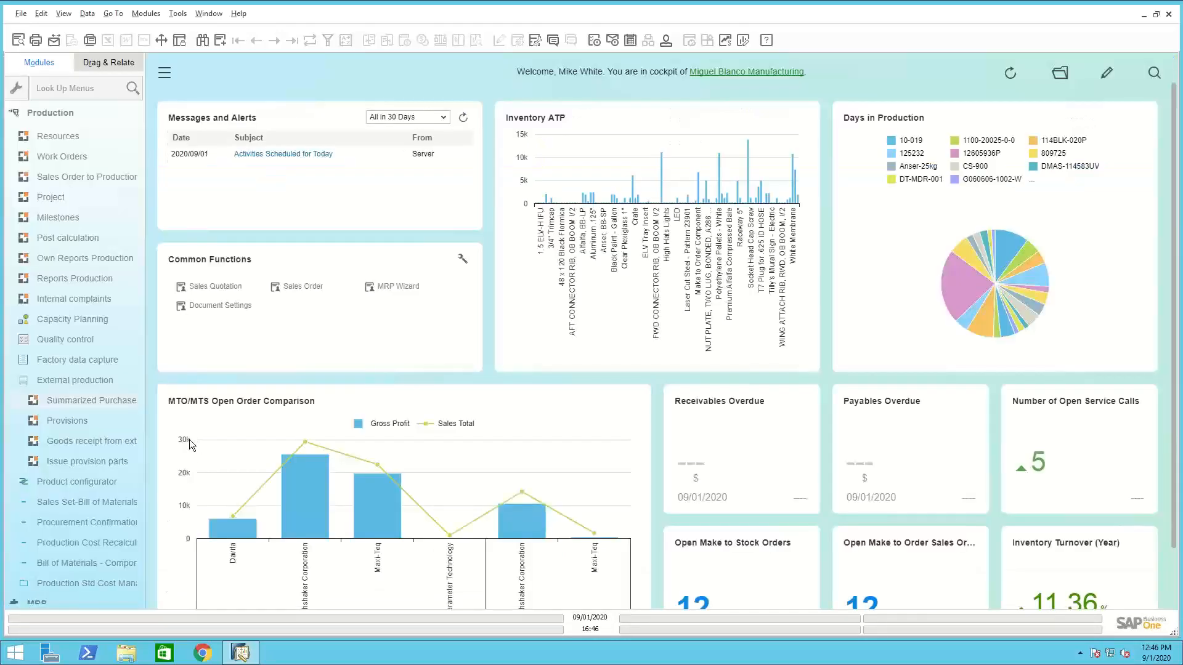
# Open APS Scheduling under Capacity Planning and review the master data and resources of the Normal planning area
pyautogui.click(51, 319)
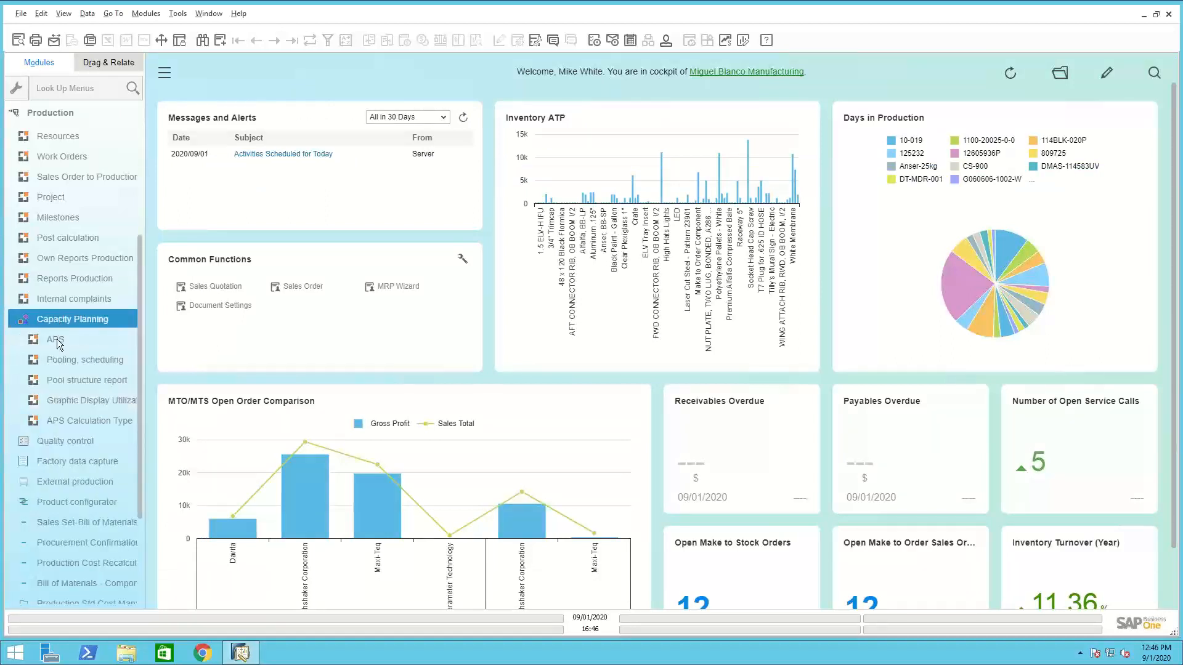
pyautogui.click(51, 339)
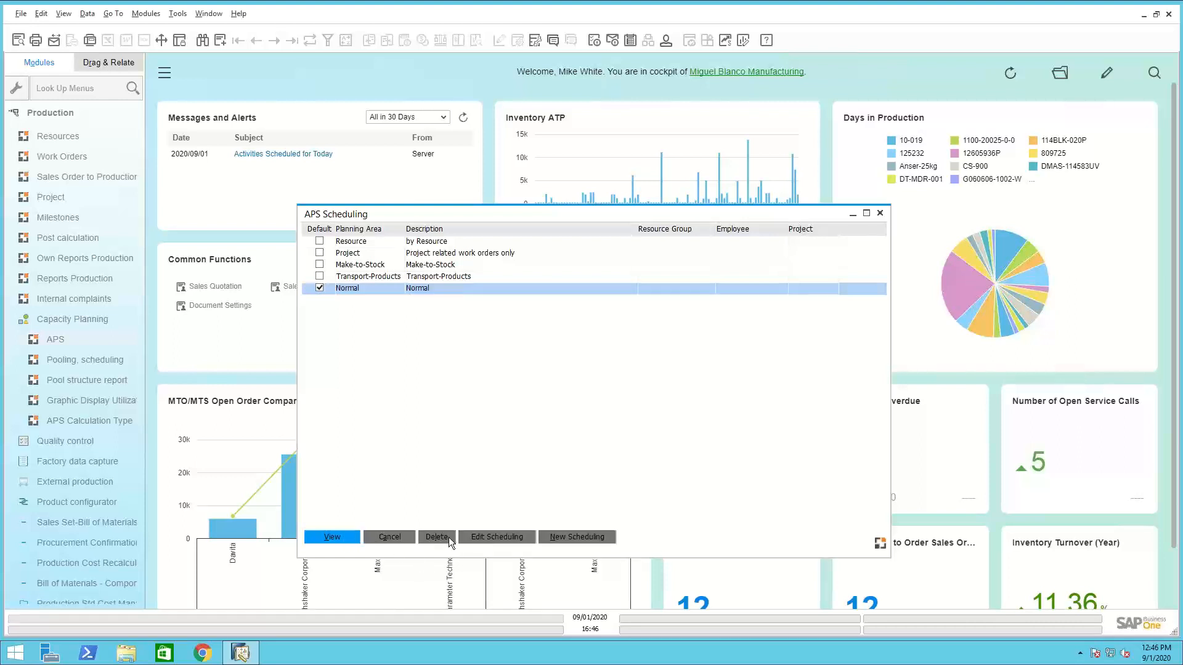
pyautogui.click(507, 536)
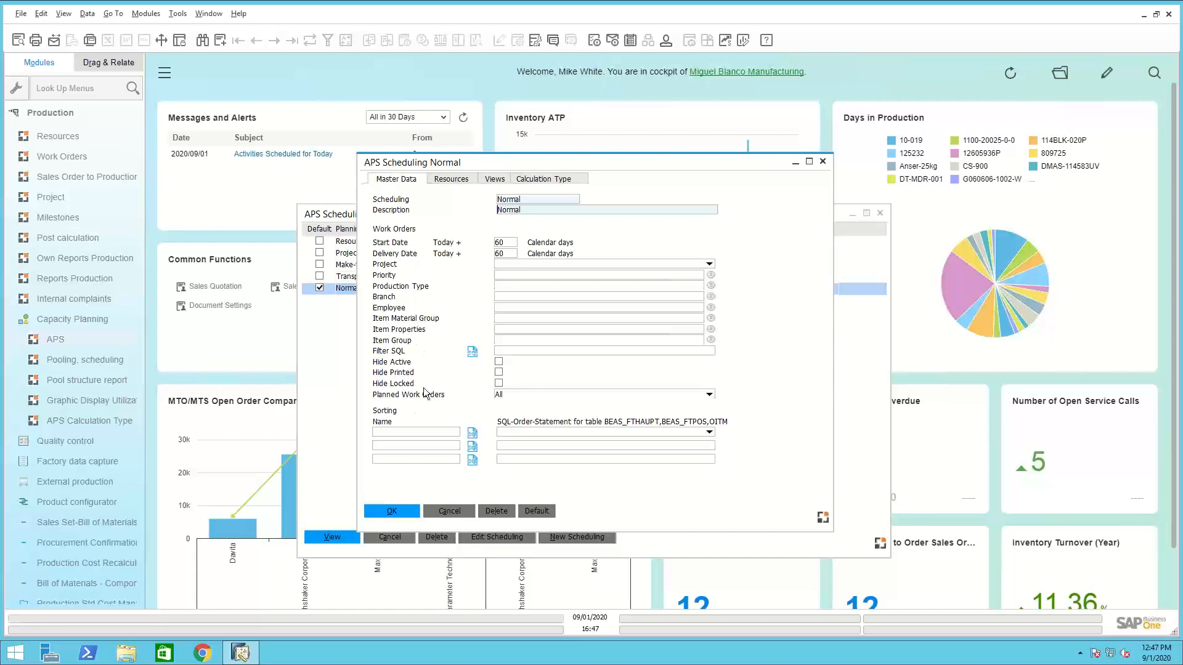
pyautogui.click(459, 180)
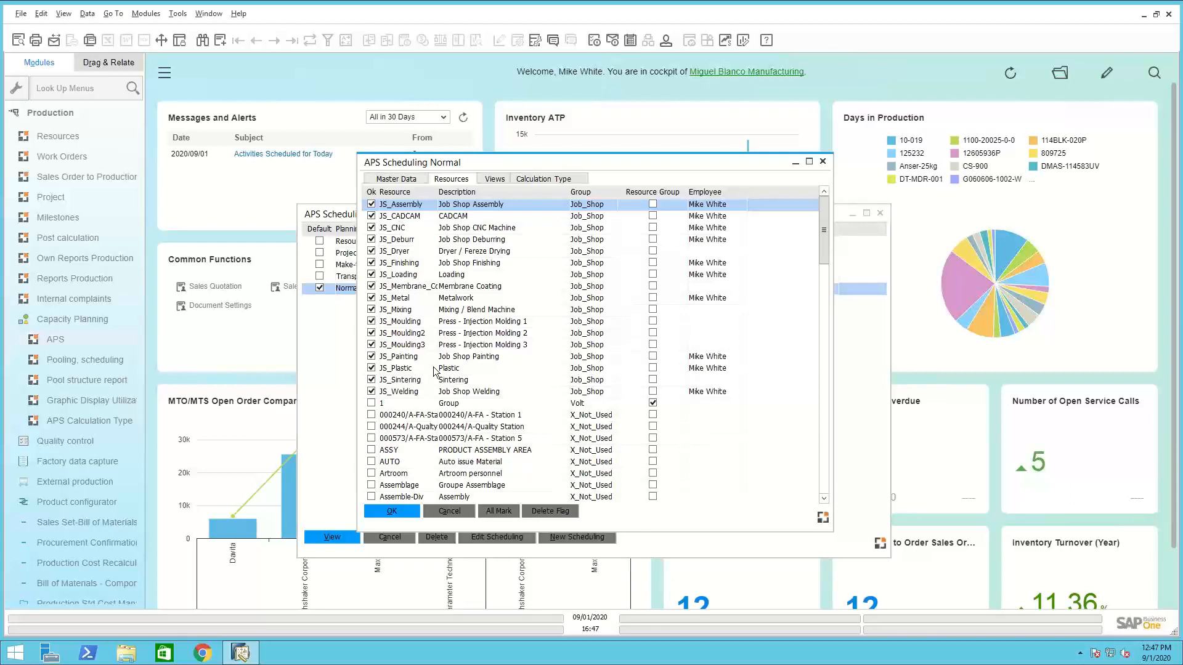
pyautogui.click(401, 509)
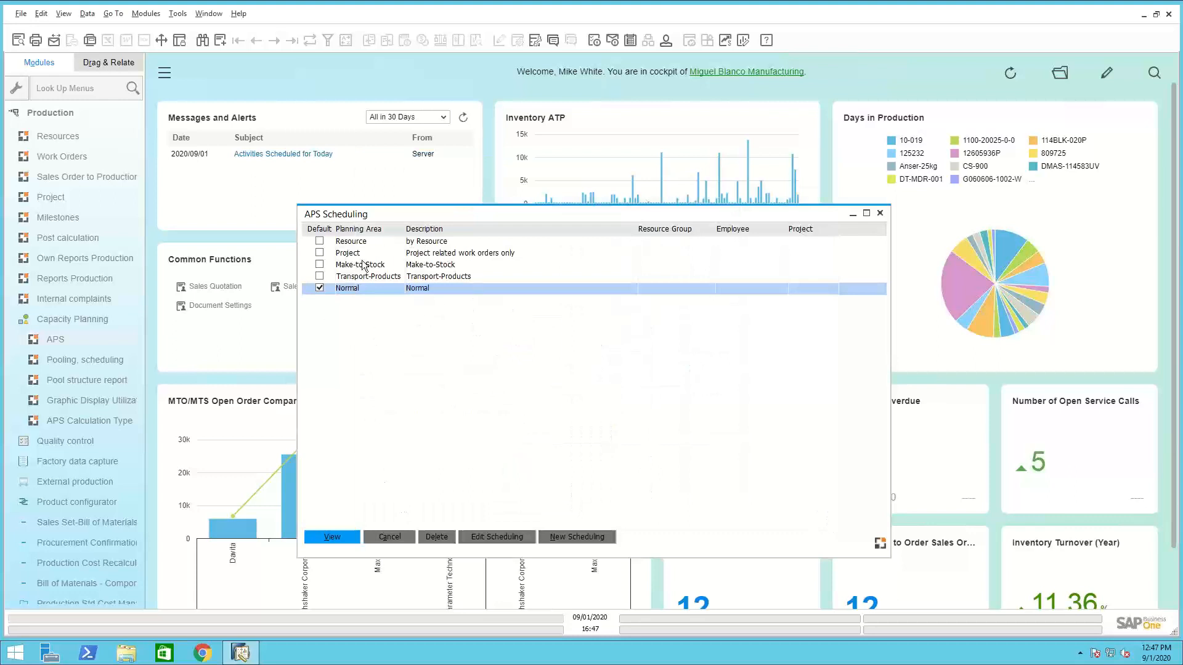
# View the Normal planning area's schedule, select AMF100 position 20, and open the Gantt chart
pyautogui.click(345, 537)
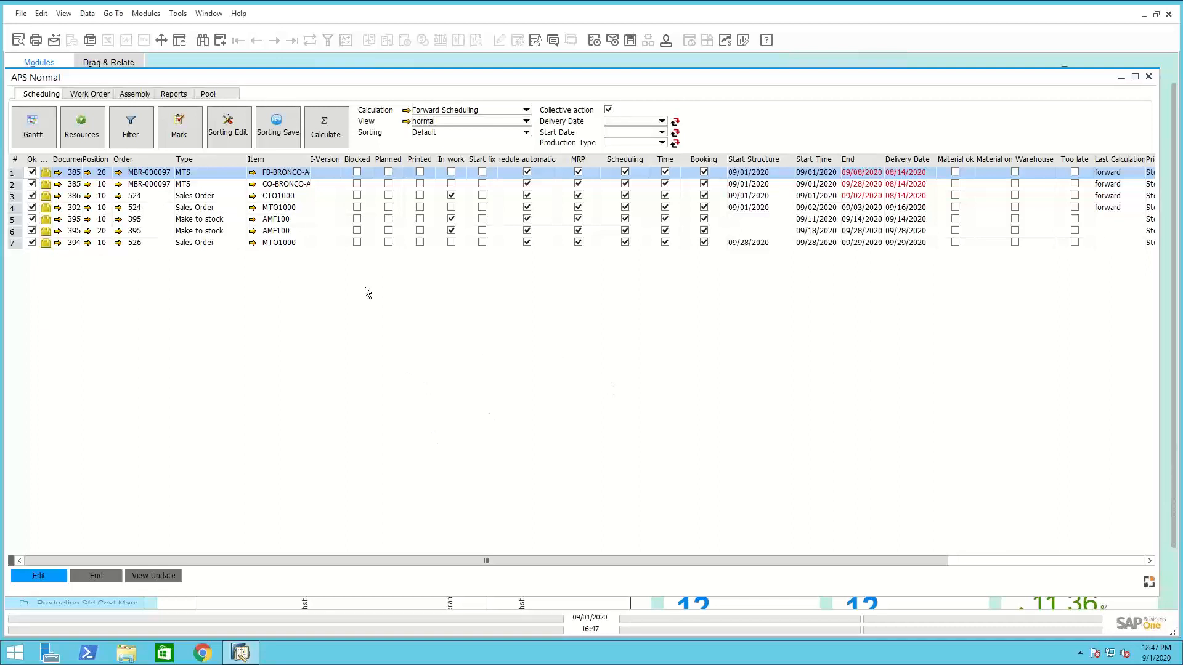
pyautogui.click(12, 233)
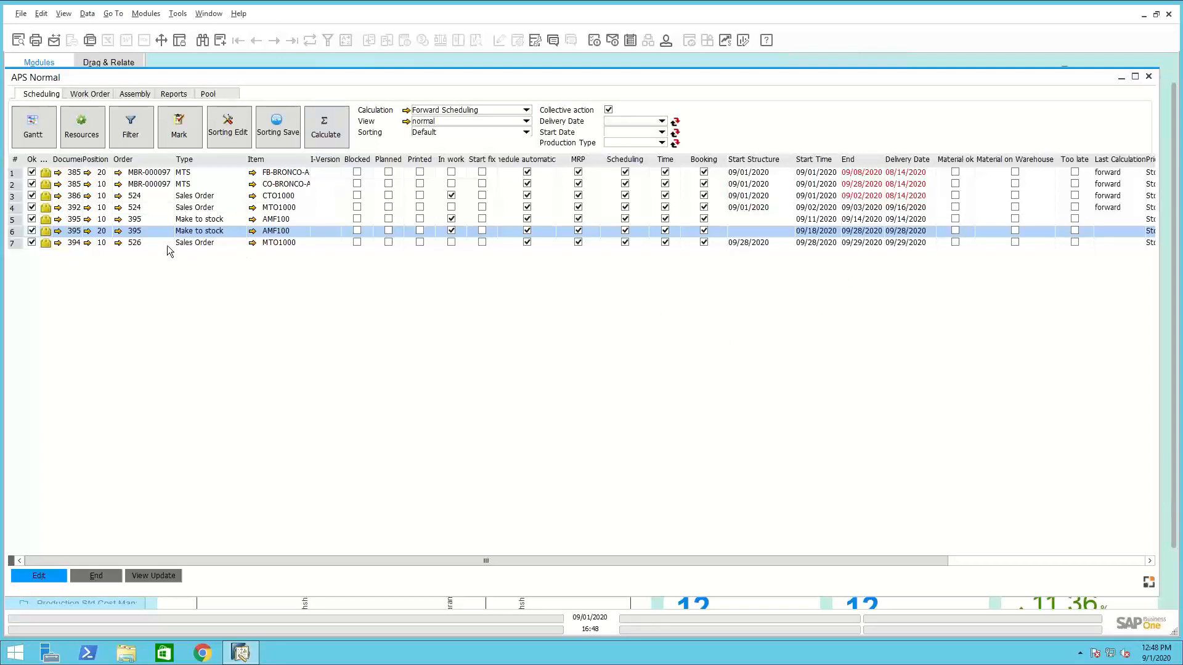
pyautogui.click(34, 126)
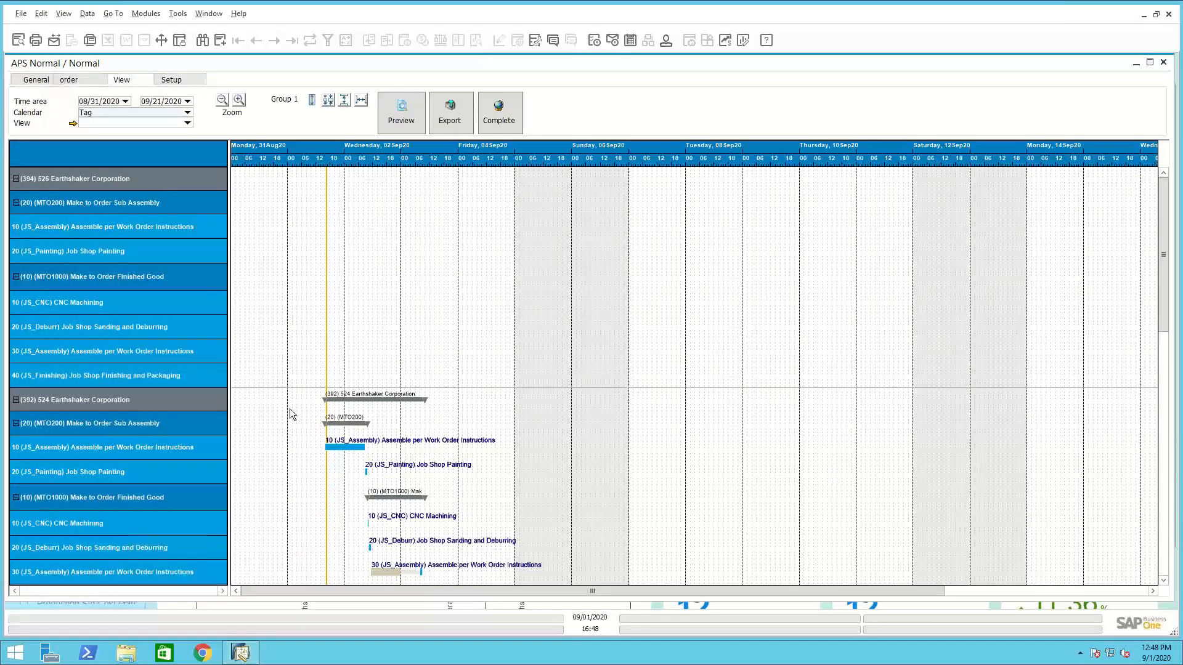
# Try moving FB-BRONCO-A-L's Job Shop Finishing and Packaging operation to start about 09/08/2020 02:45 on the Gantt chart, and close the chart
pyautogui.scroll(-3, 285, 414)
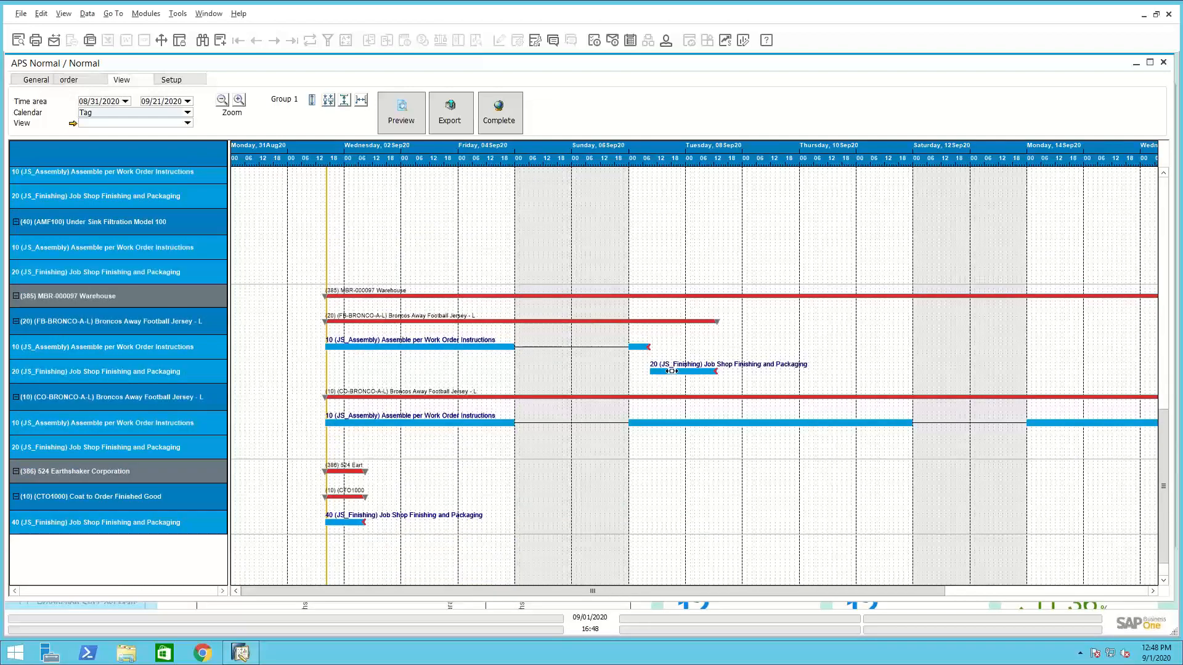
pyautogui.moveTo(677, 371); pyautogui.dragTo(719, 370)
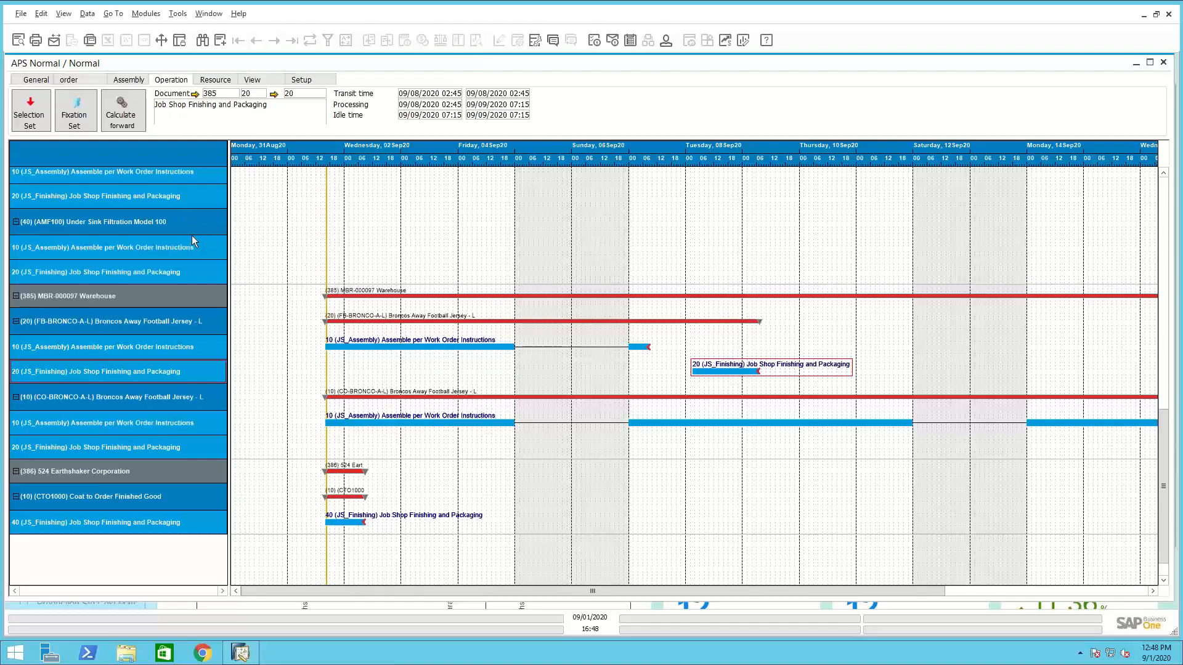
pyautogui.click(1163, 62)
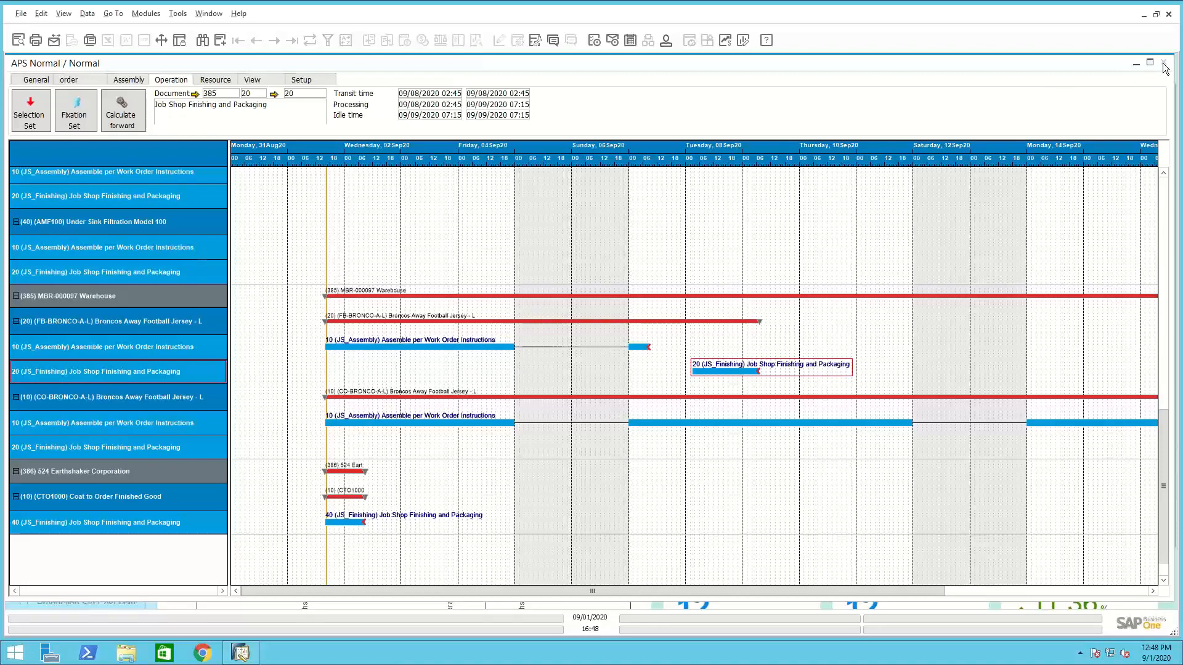
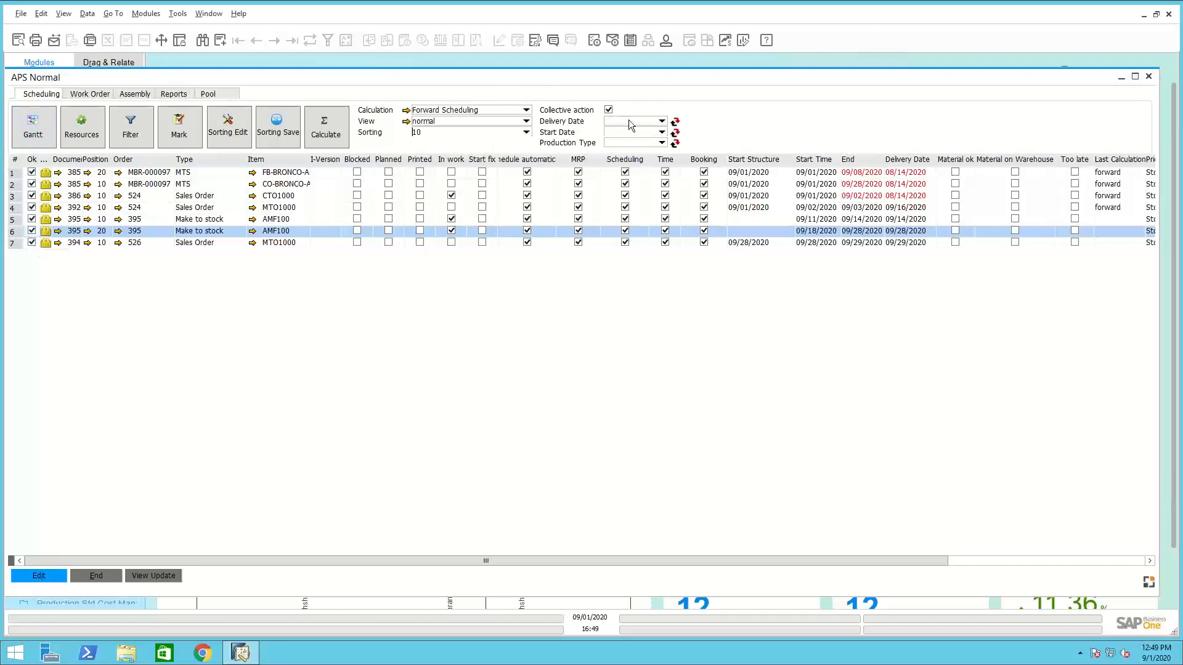
# Apply a start date of 09/01/2020 to all marked work orders in the Normal schedule
pyautogui.click(661, 132)
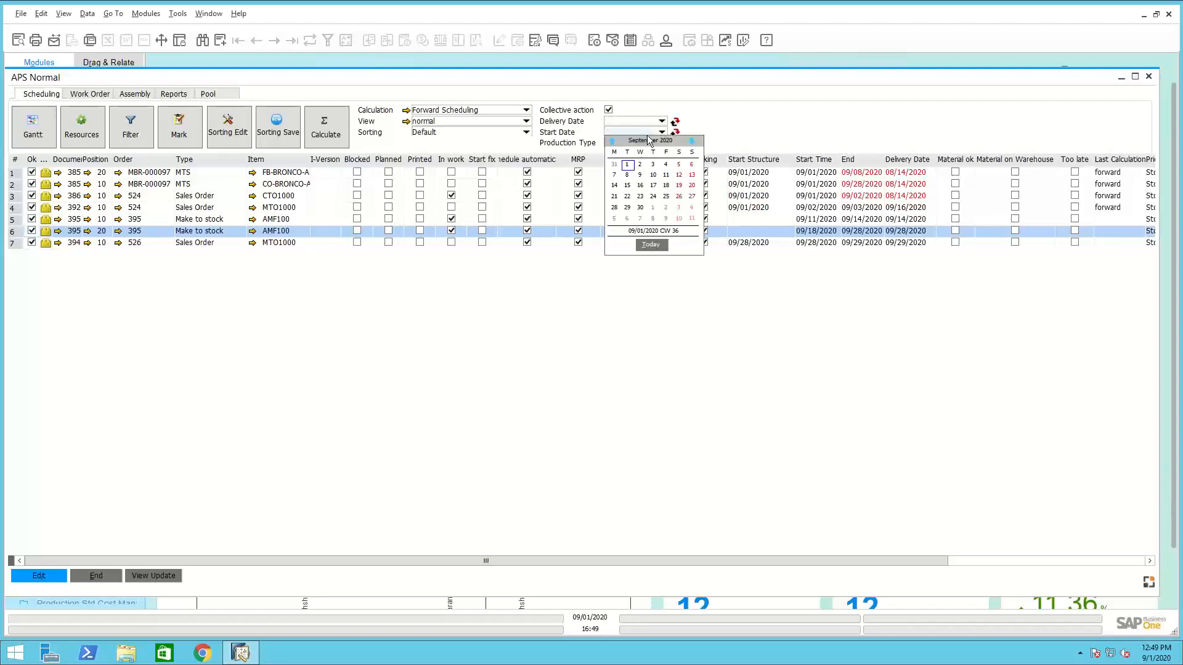
pyautogui.click(627, 165)
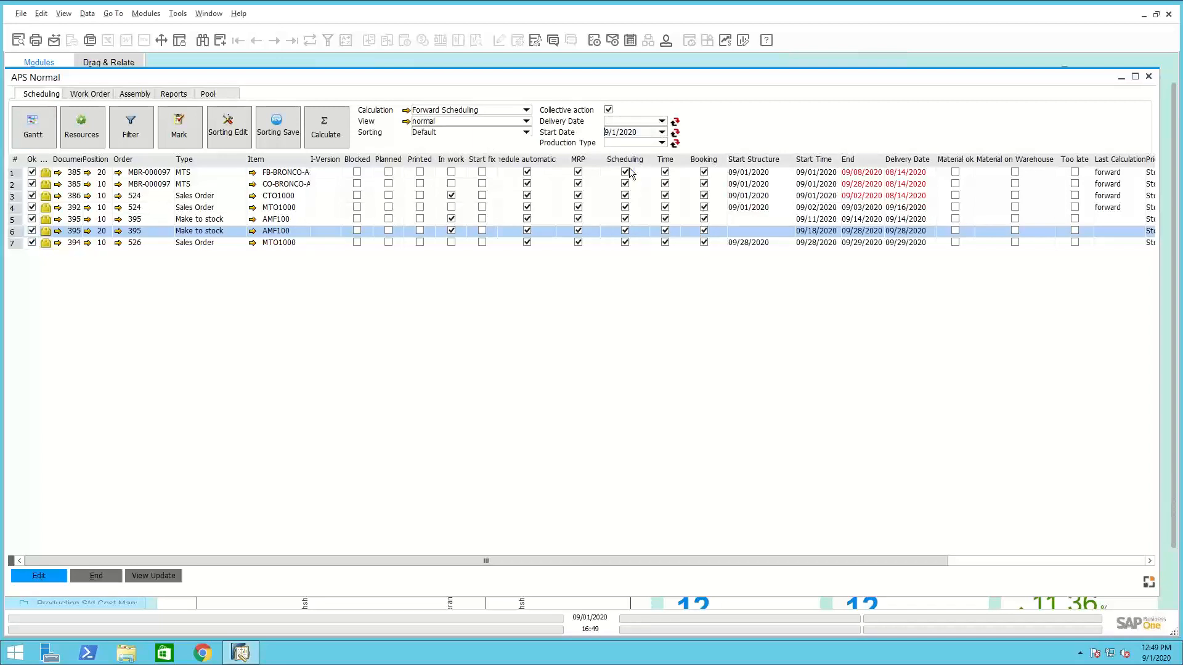
pyautogui.click(676, 135)
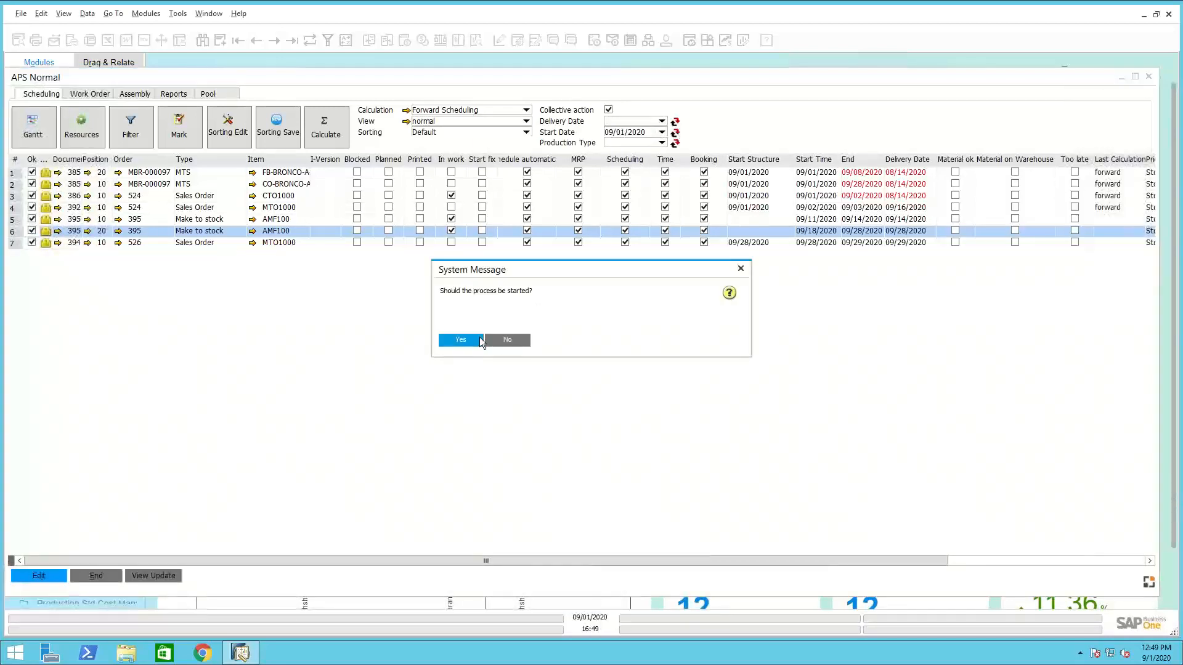
pyautogui.click(478, 342)
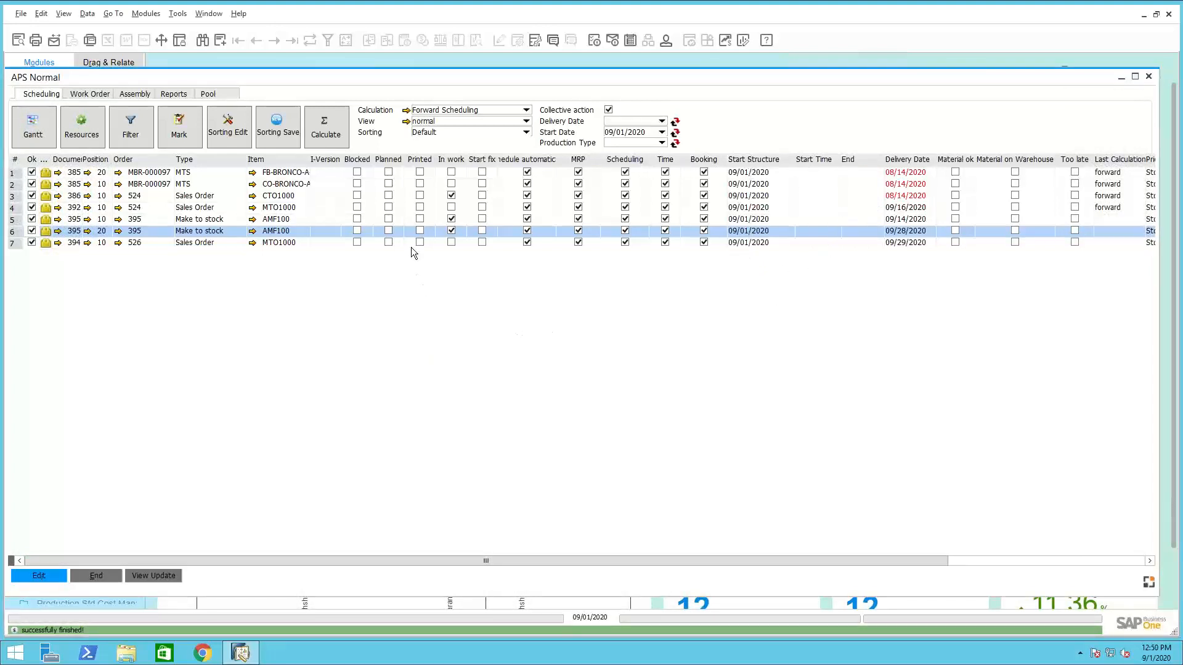
# Calculate forward scheduling with default sorting for all marked work orders, and close the Normal schedule and APS Scheduling windows
pyautogui.click(527, 132)
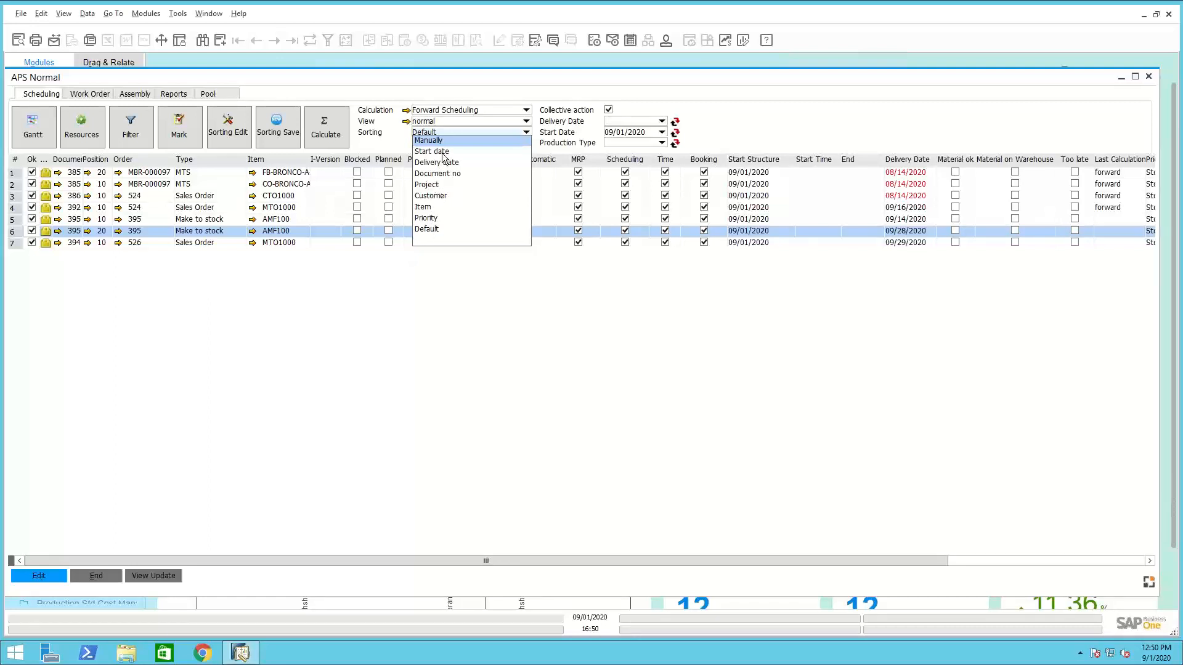
pyautogui.click(443, 283)
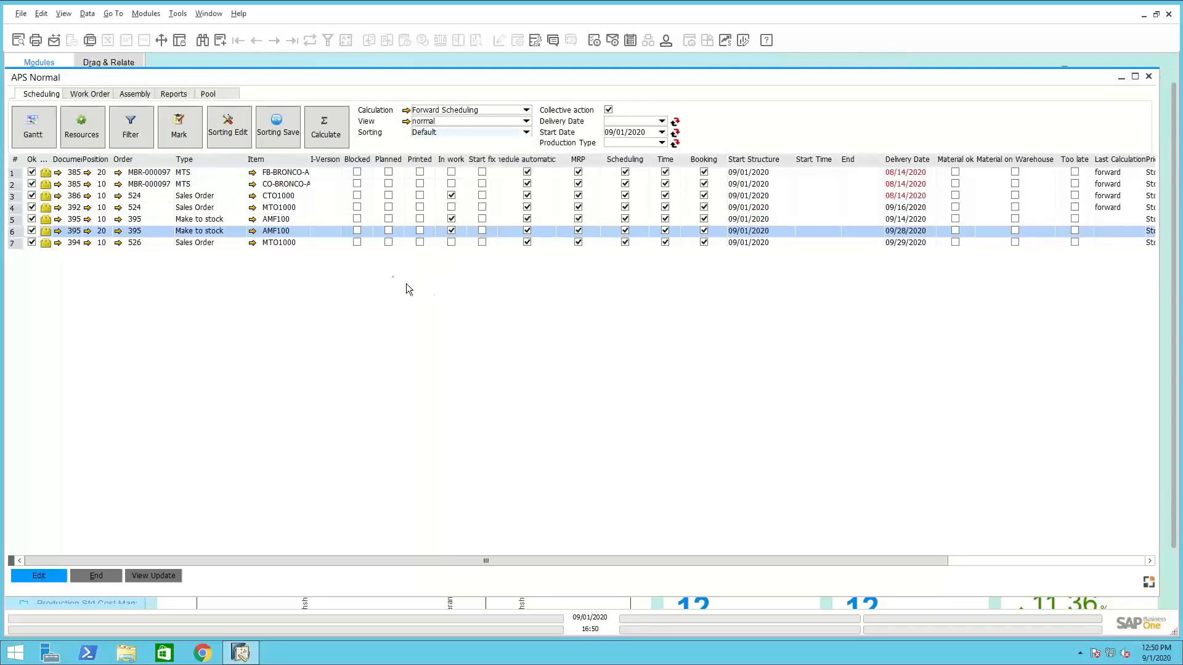
pyautogui.click(334, 133)
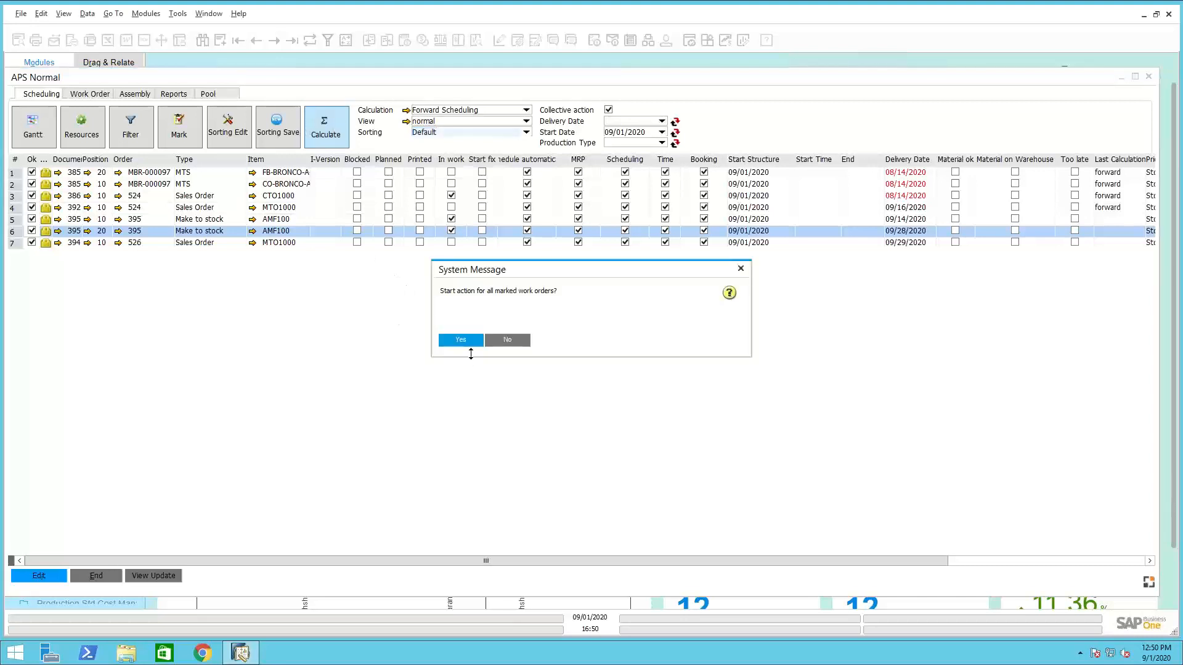
pyautogui.click(460, 338)
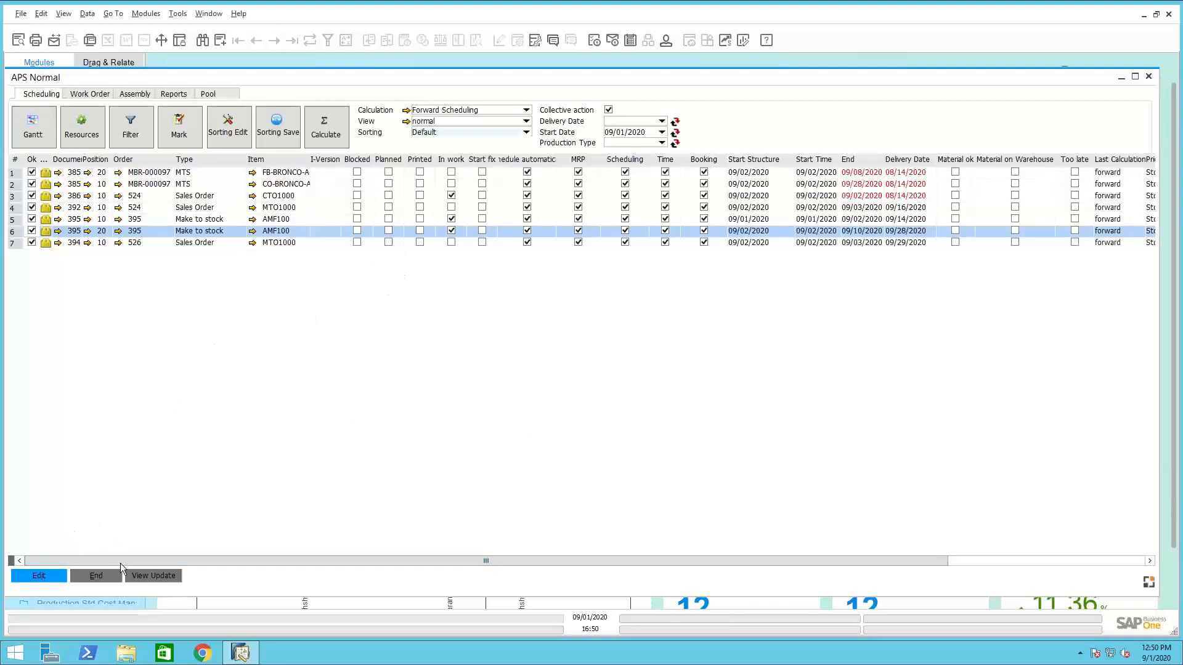
pyautogui.click(99, 575)
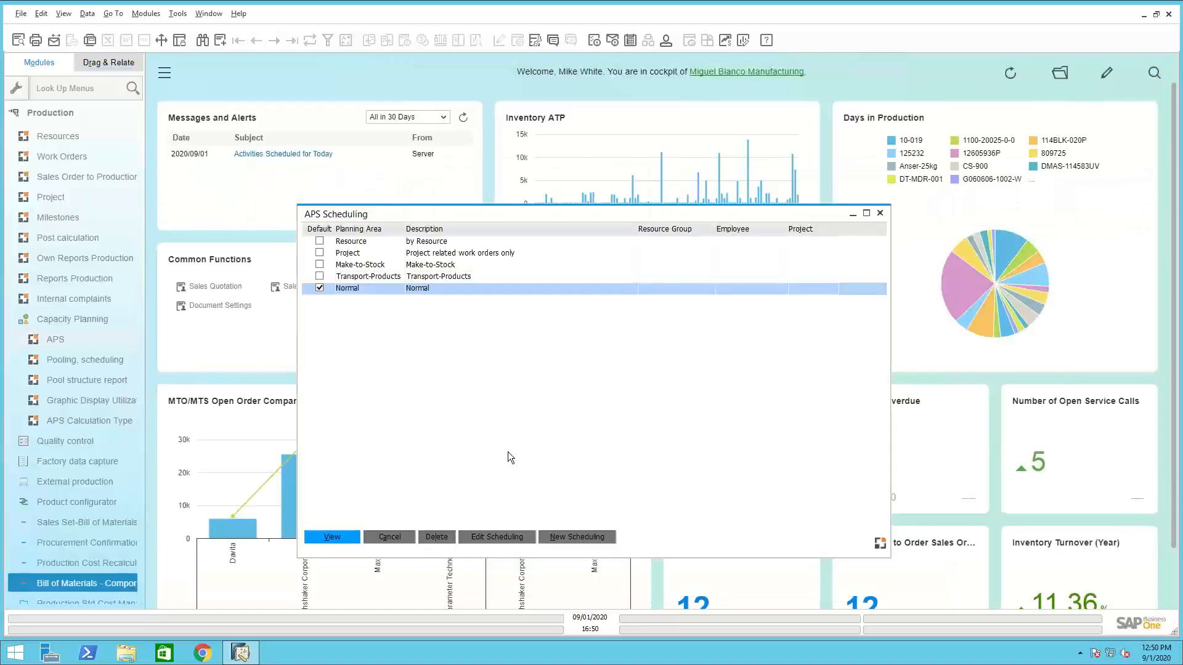
pyautogui.click(401, 534)
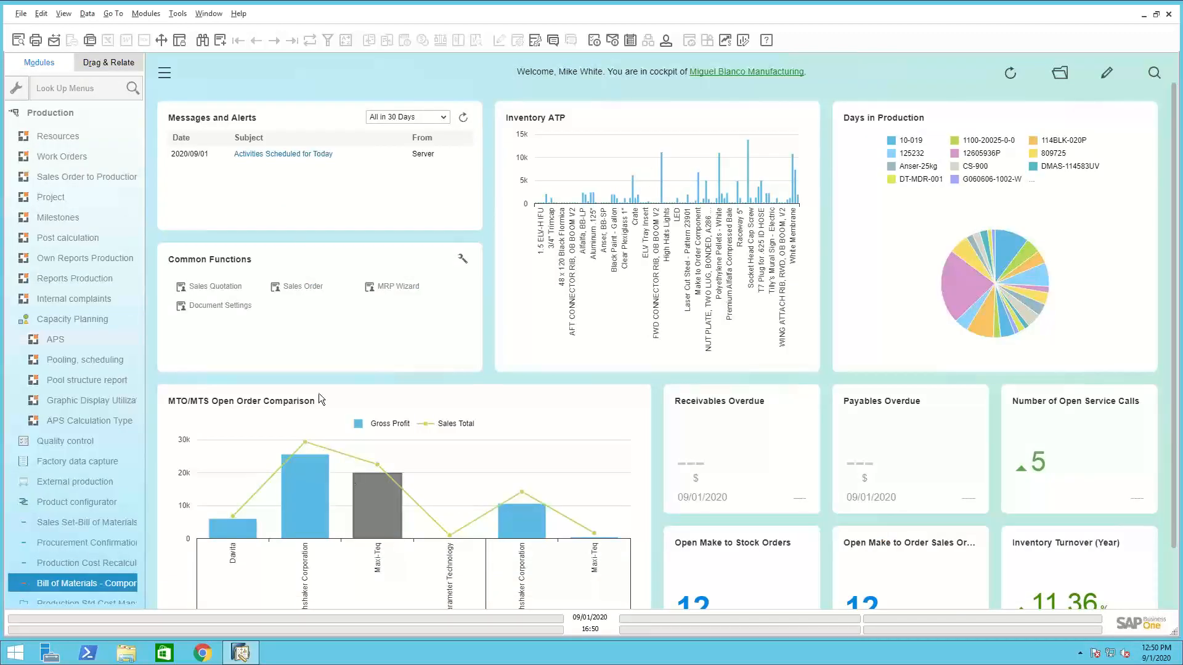
# Open the work orders overview and expand the AMF100 make-to-stock work order and its position 10
pyautogui.click(62, 157)
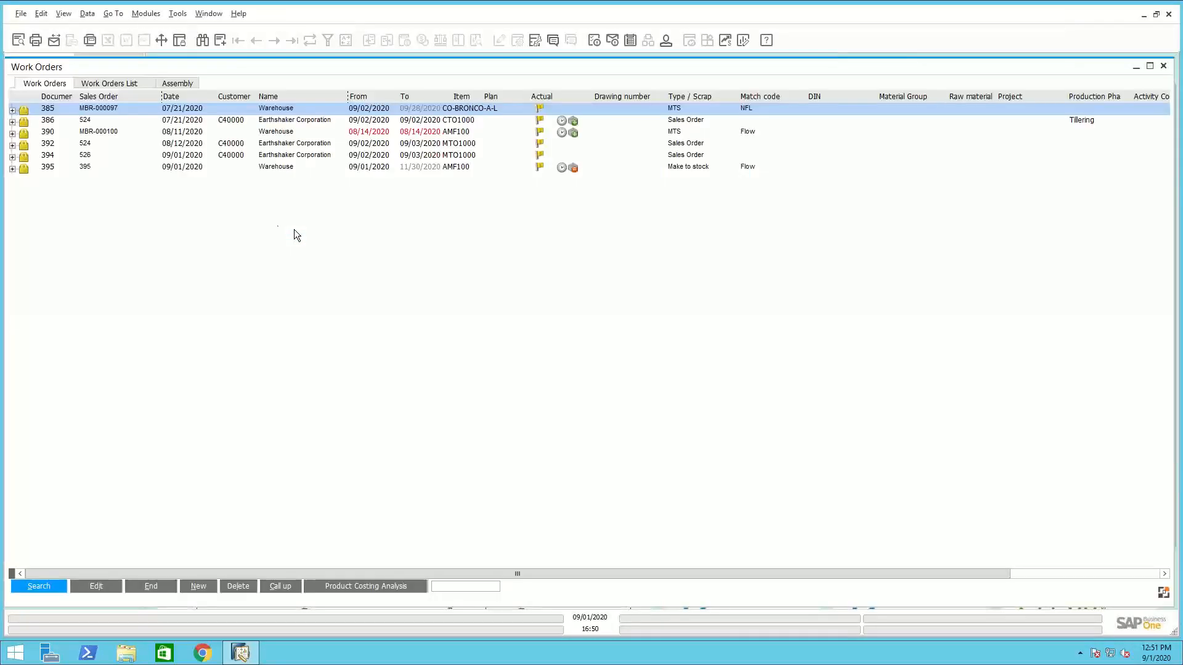
pyautogui.click(12, 169)
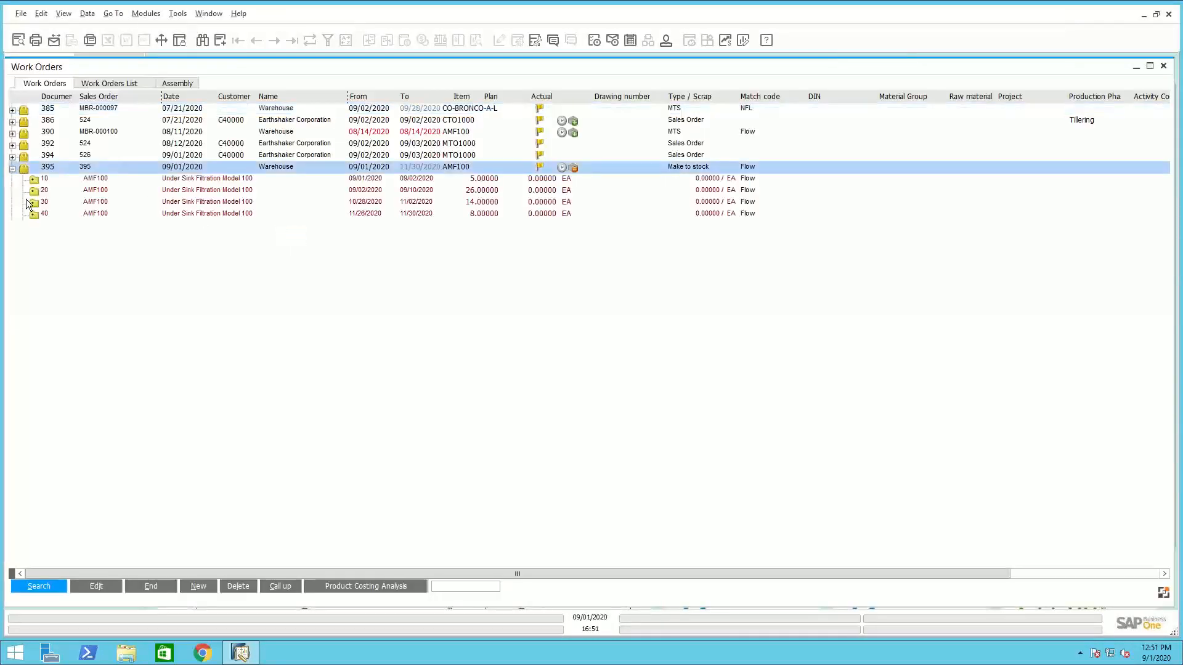
pyautogui.click(34, 179)
pyautogui.click(37, 180)
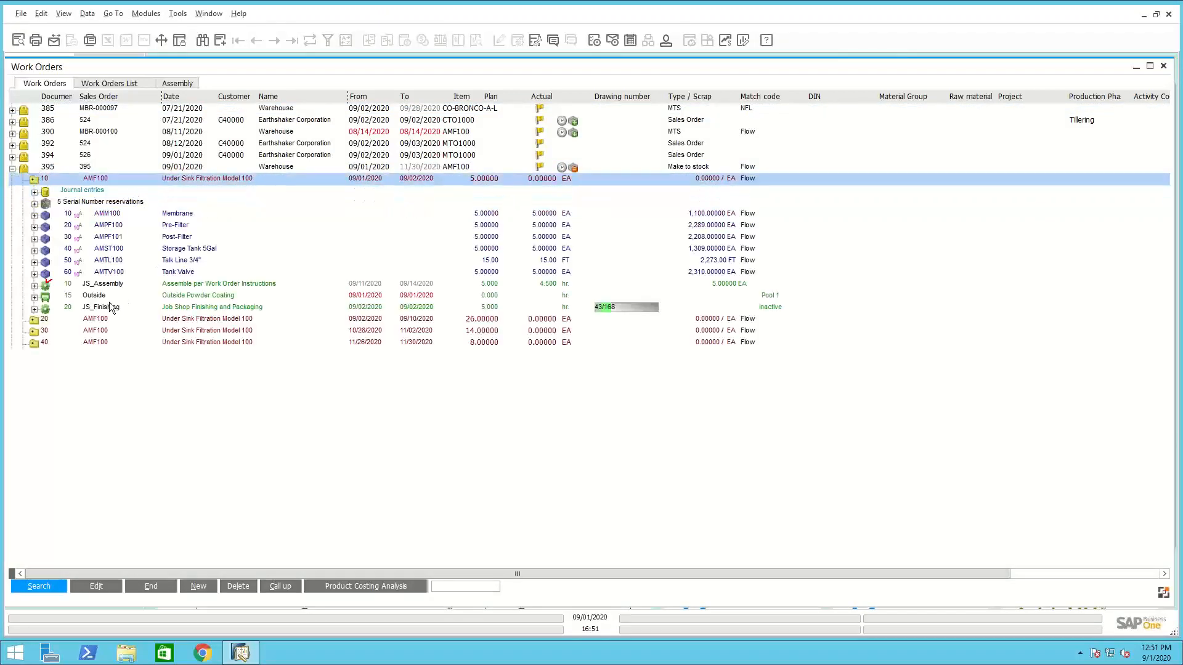
# Examine position 10's JS_Assembly and Outside operations and the actions available for the Outside operation
pyautogui.click(103, 287)
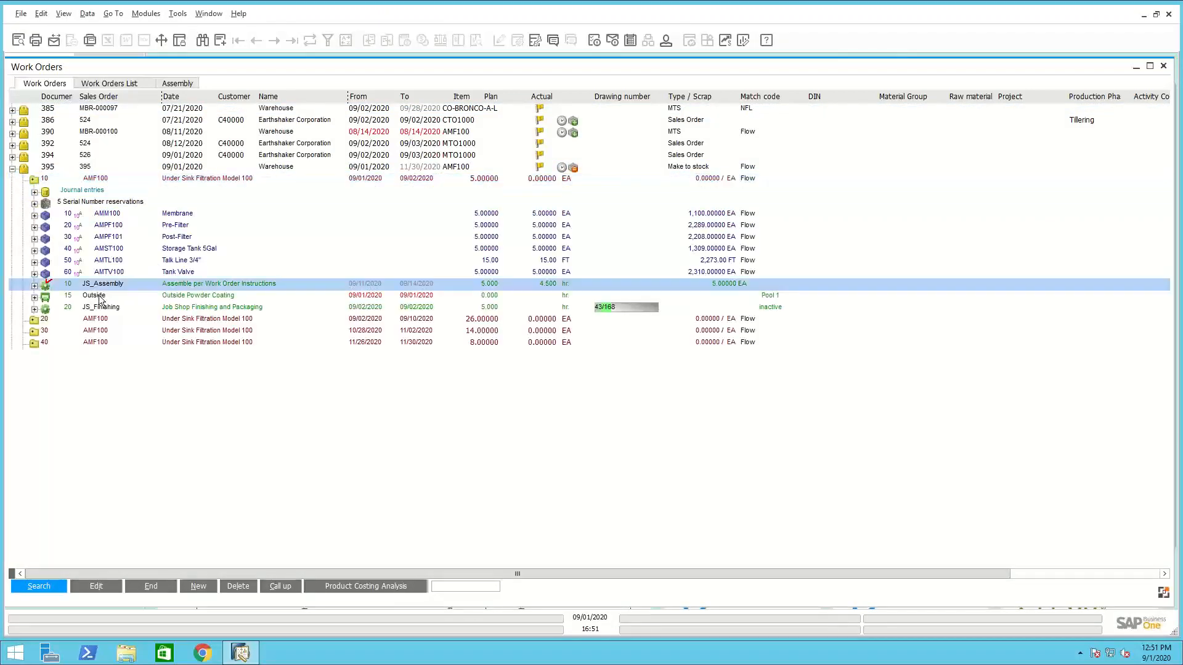
pyautogui.click(101, 297)
pyautogui.rightClick(100, 299)
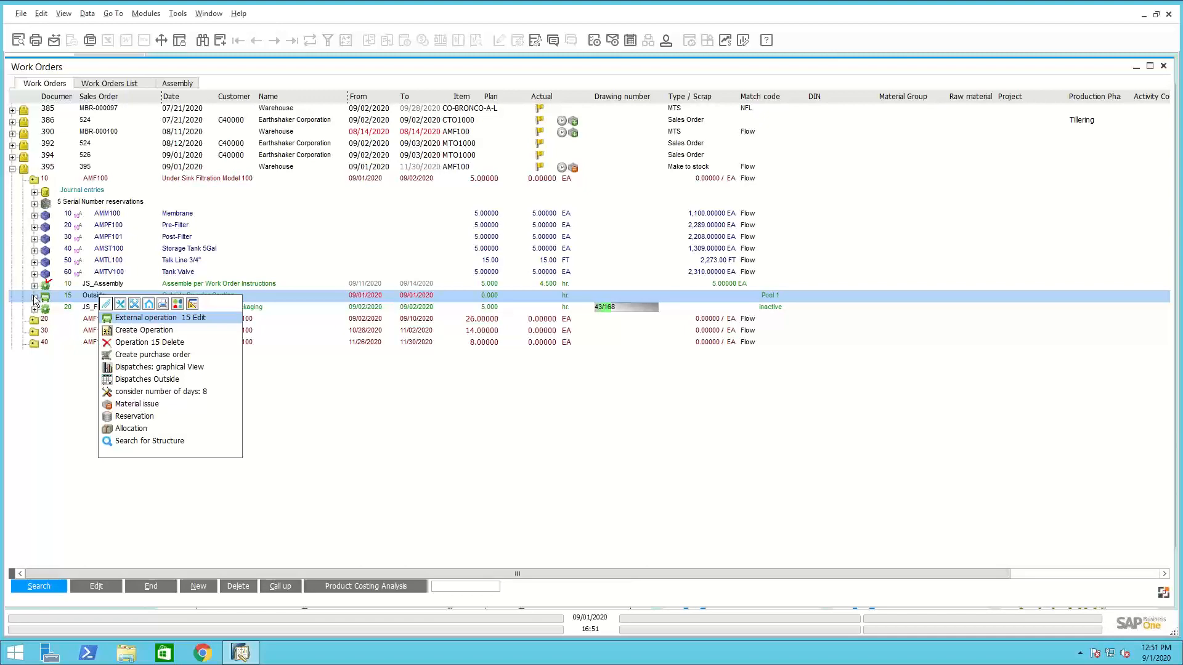
pyautogui.click(38, 408)
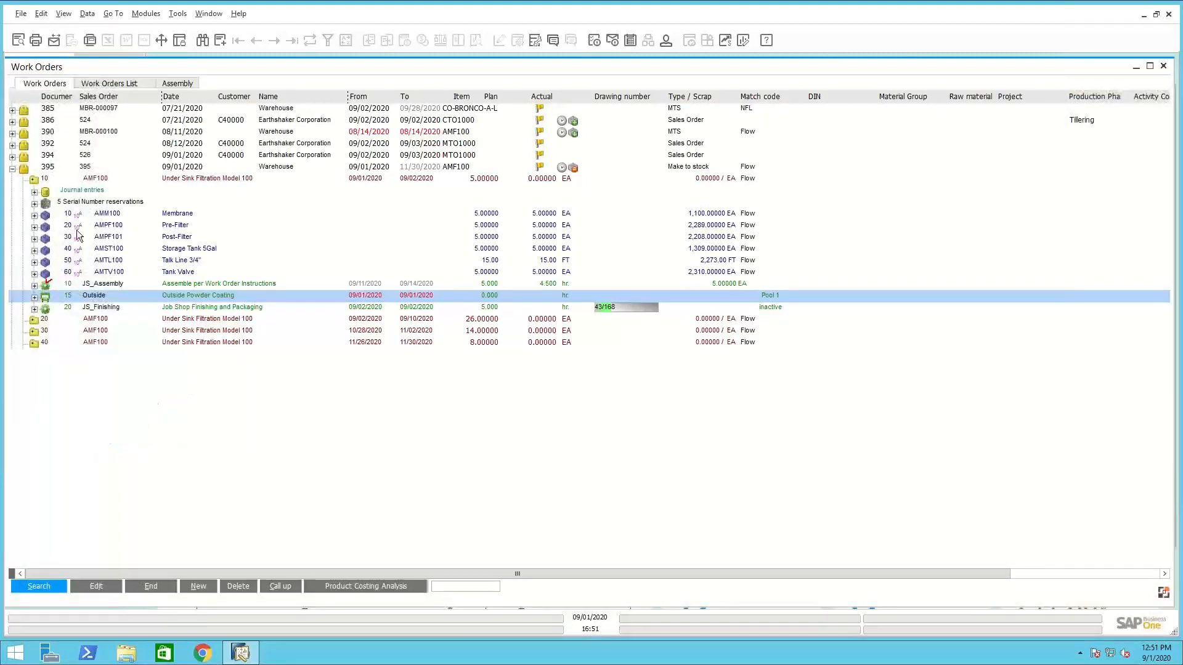
# Preview the Work Order report for the AMF100 make-to-stock work order, examine its routing card and close the report viewer
pyautogui.click(54, 168)
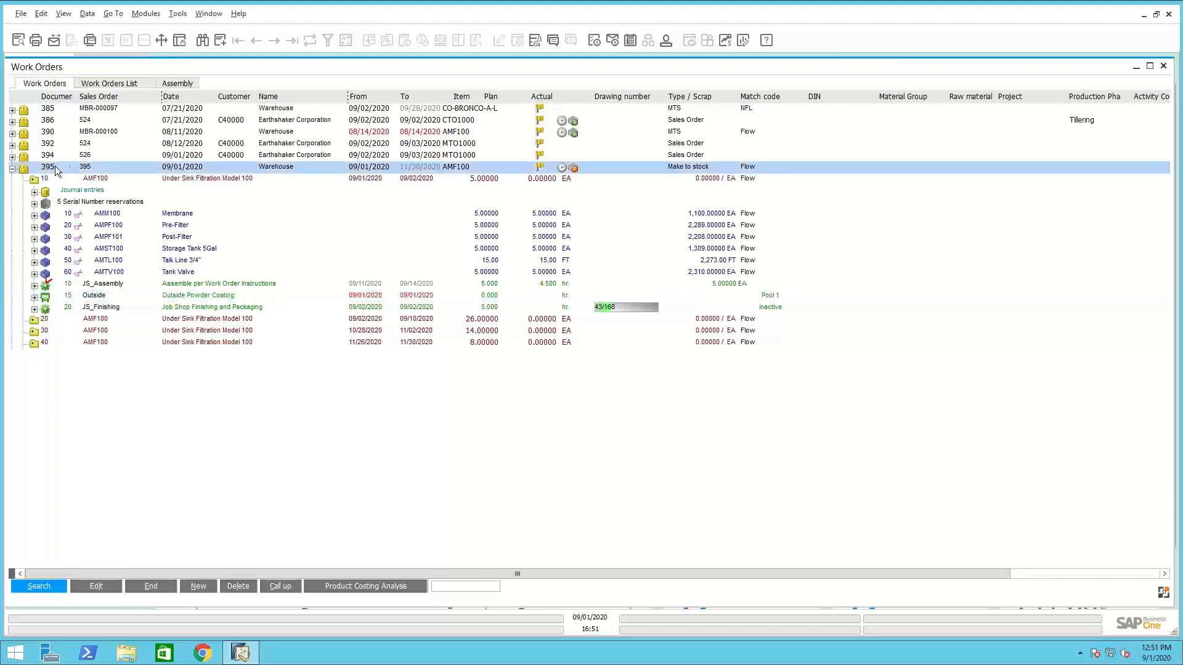
pyautogui.rightClick(52, 167)
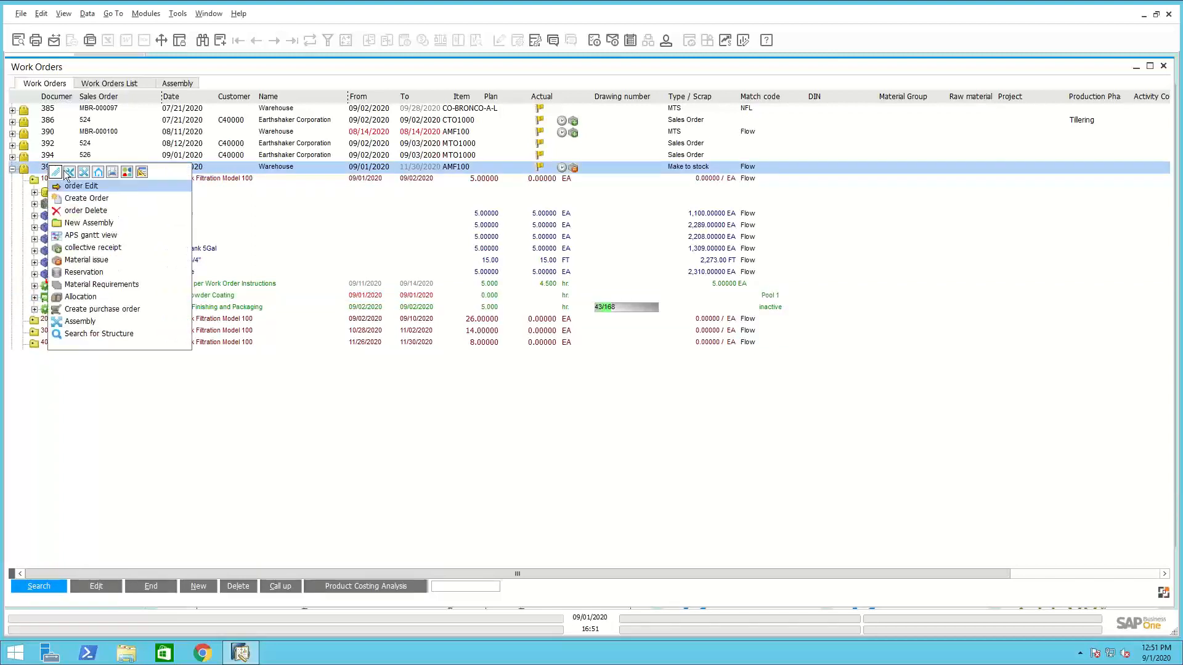
pyautogui.click(112, 173)
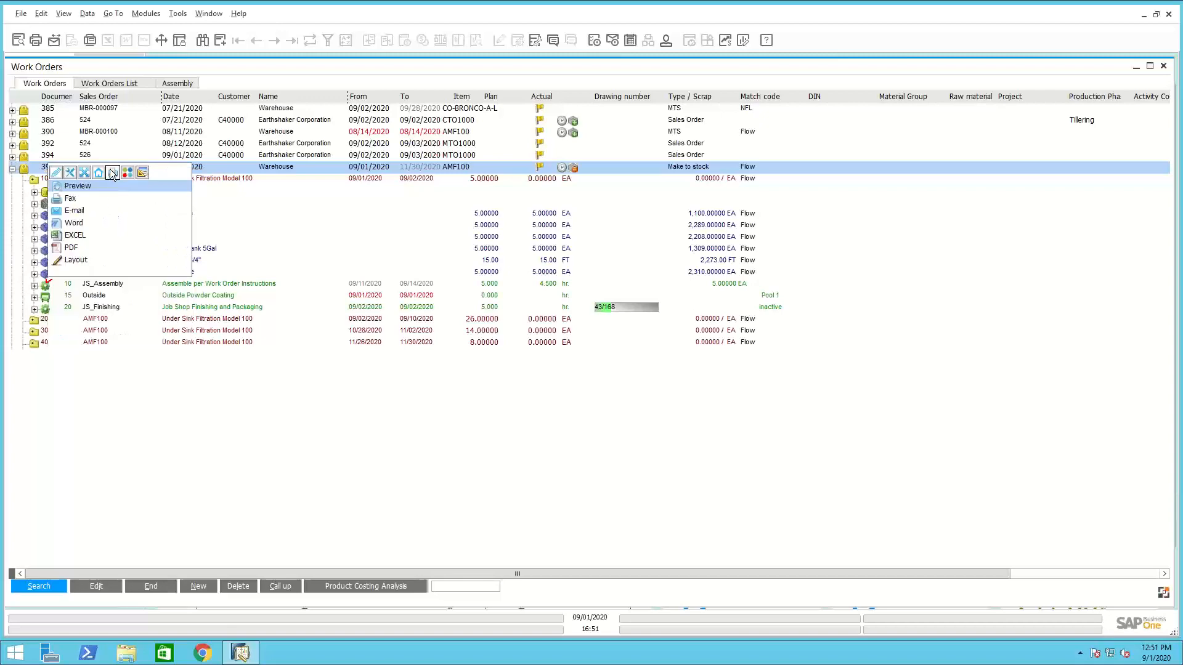
pyautogui.click(81, 186)
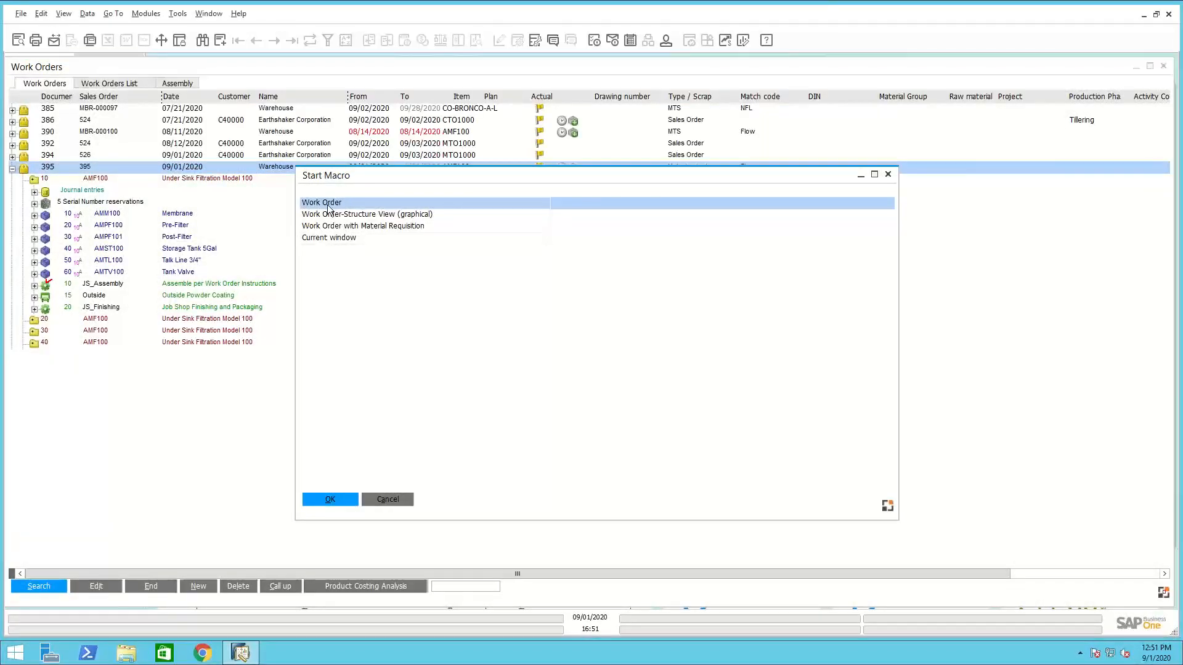
pyautogui.doubleClick(331, 207)
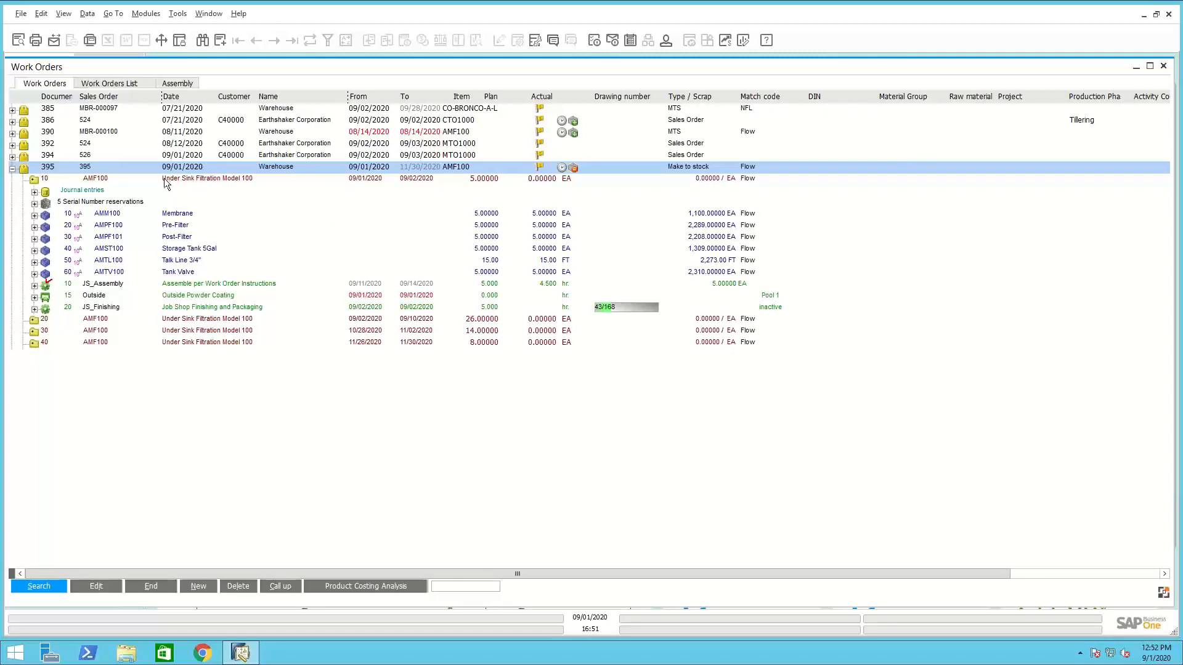
pyautogui.rightClick(95, 168)
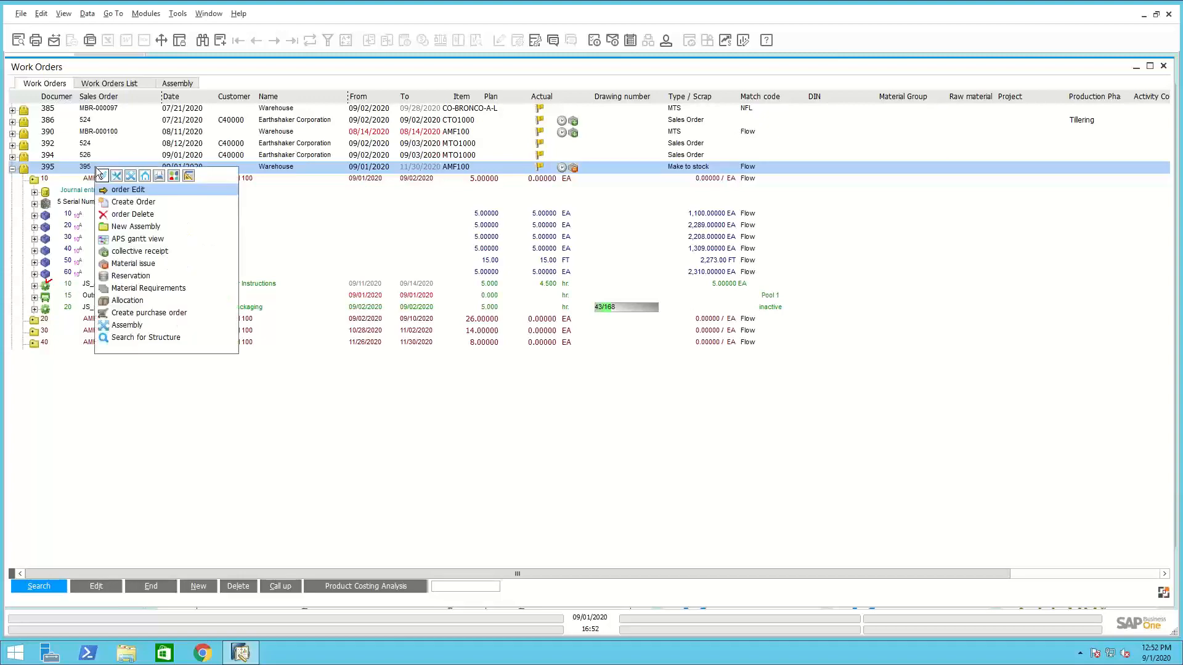
pyautogui.click(158, 176)
pyautogui.click(124, 187)
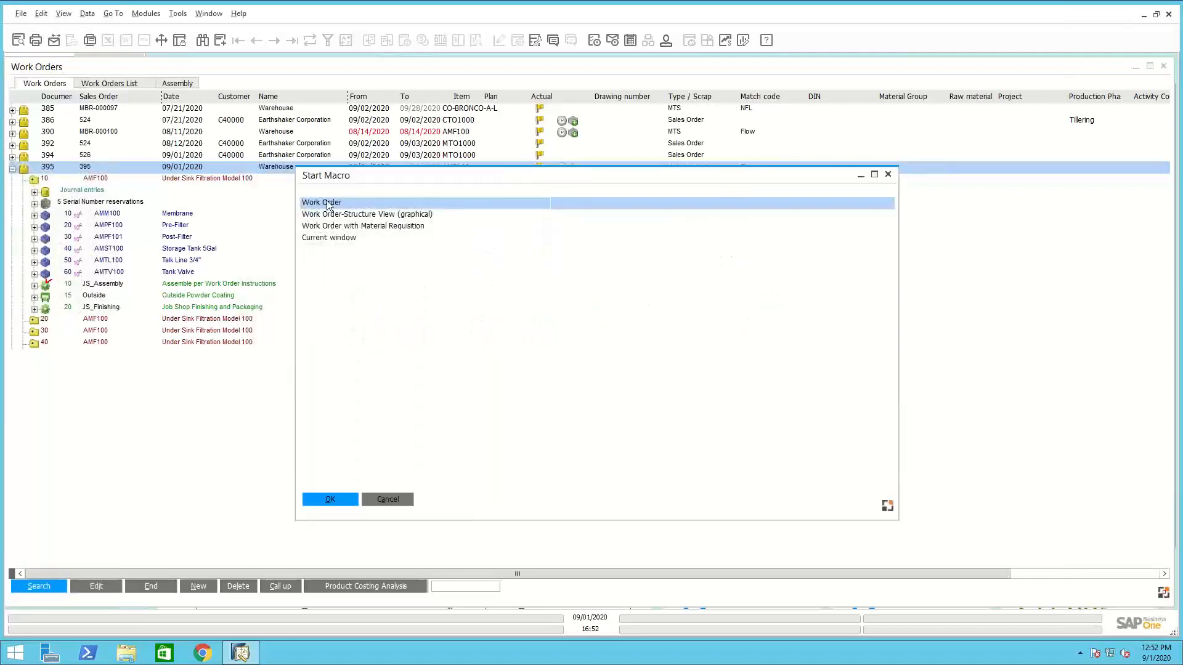
pyautogui.doubleClick(324, 204)
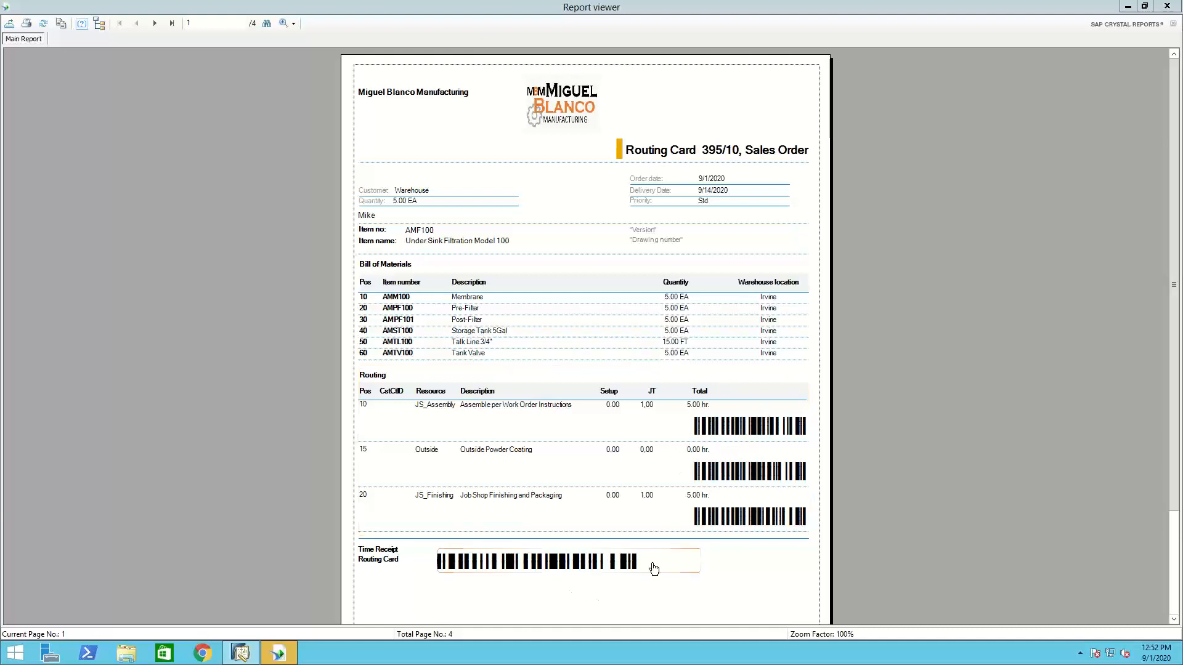
pyautogui.click(1166, 6)
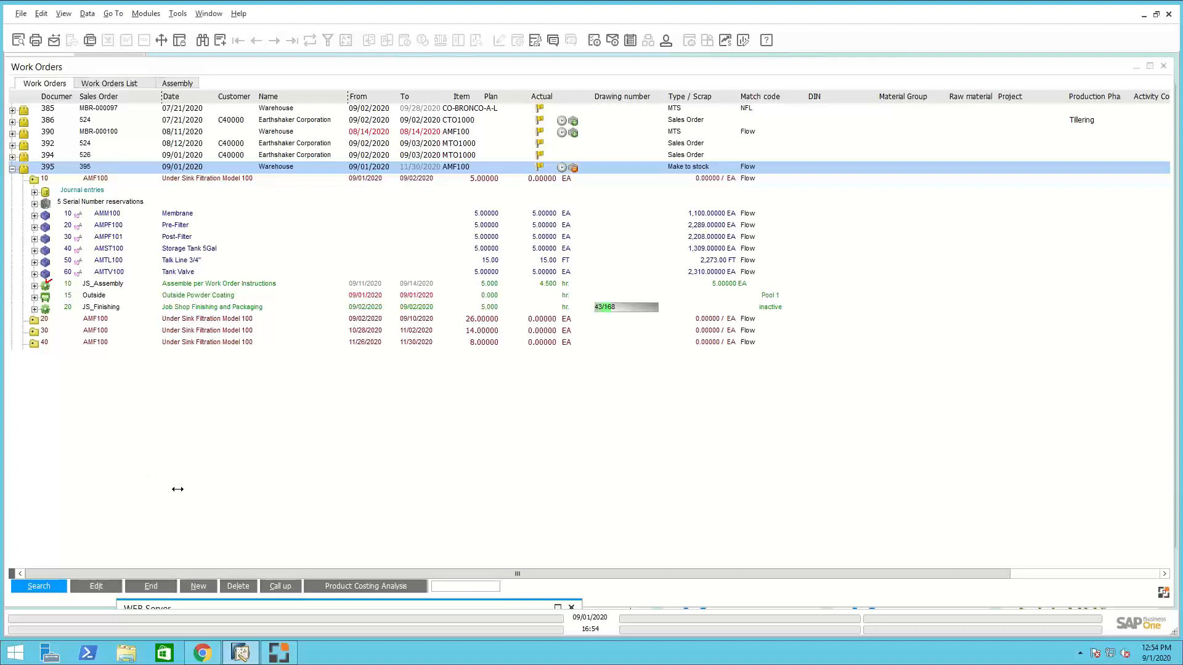
# Switch to the BEAS terminal and log in to position 30, operation 10 of the AMF100 make-to-stock work order on resource JS_Assembly
pyautogui.click(285, 657)
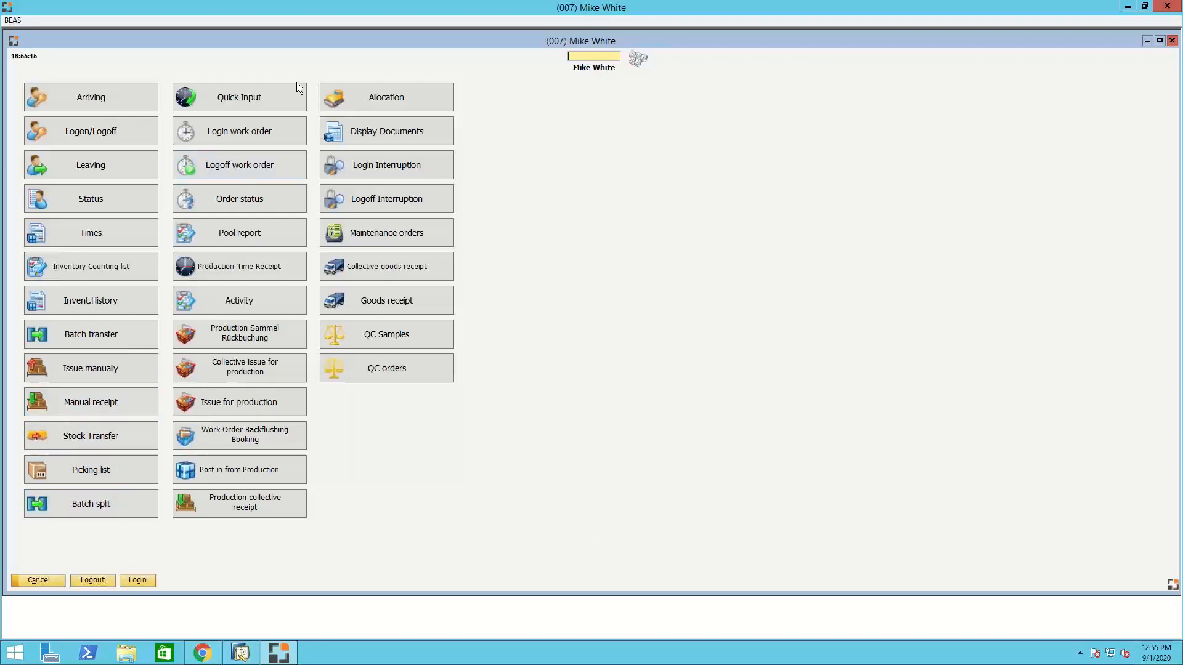
pyautogui.click(245, 133)
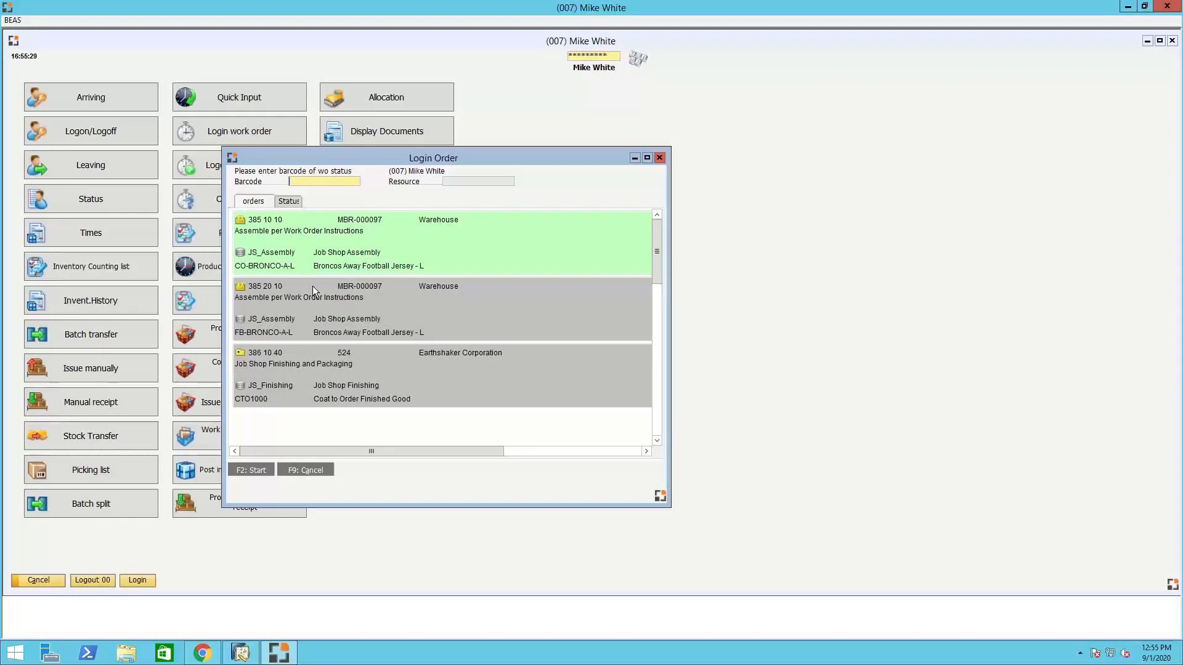
pyautogui.scroll(-5, 313, 289)
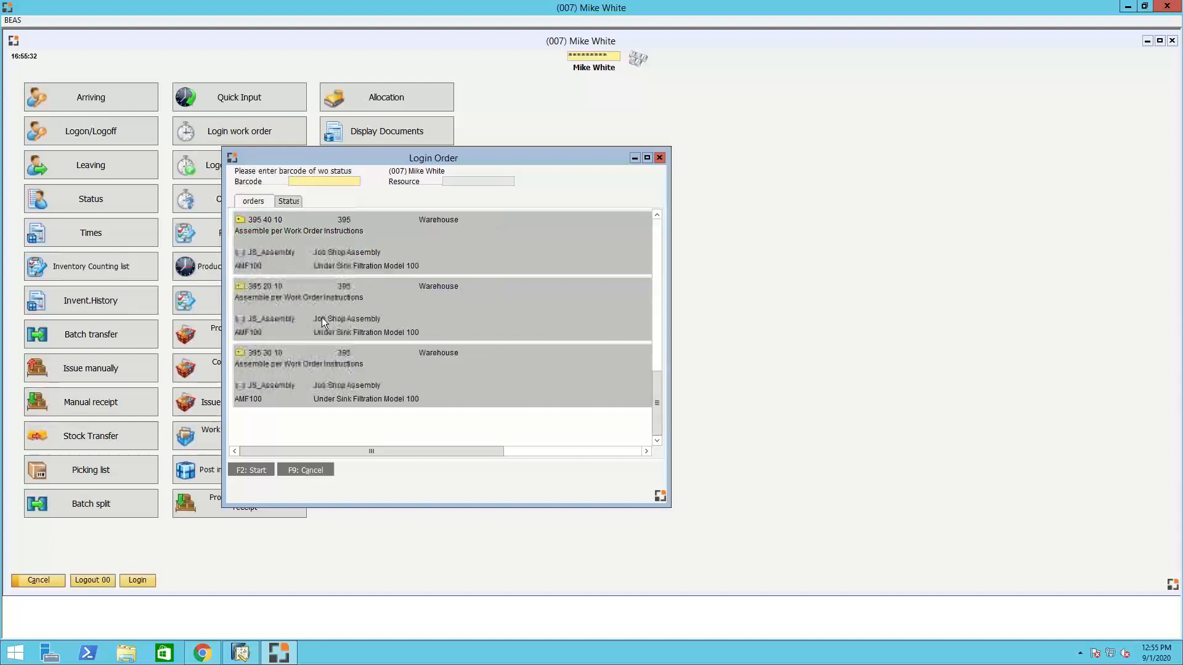
pyautogui.scroll(3, 316, 313)
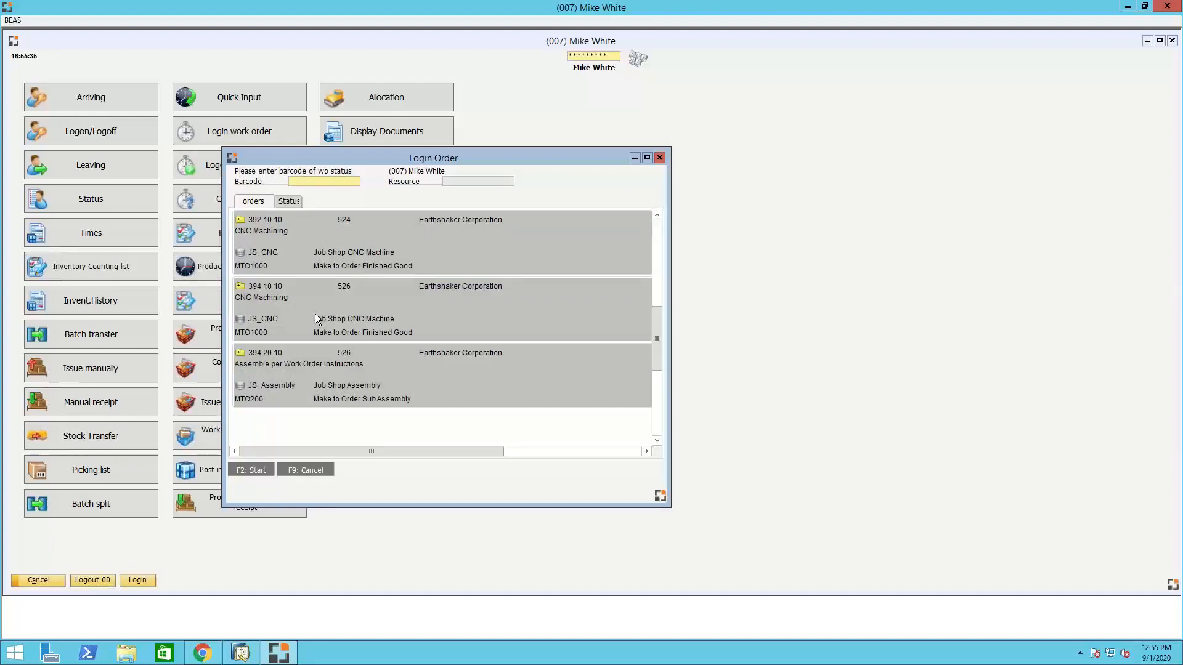
pyautogui.scroll(-3, 315, 313)
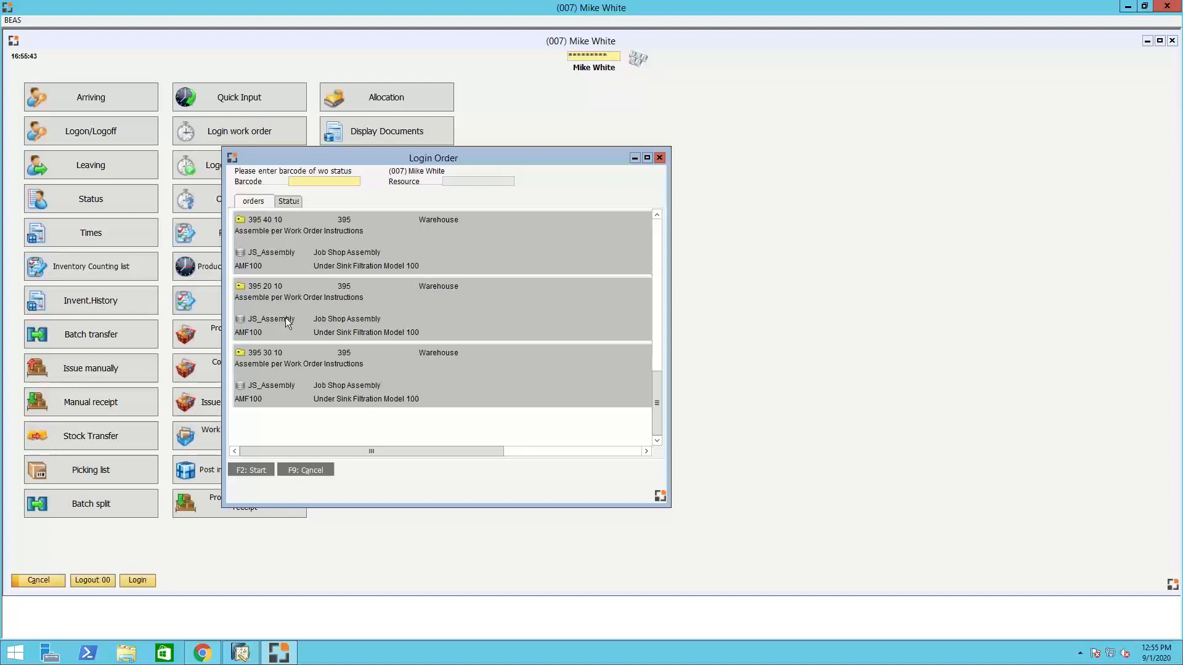
pyautogui.click(303, 367)
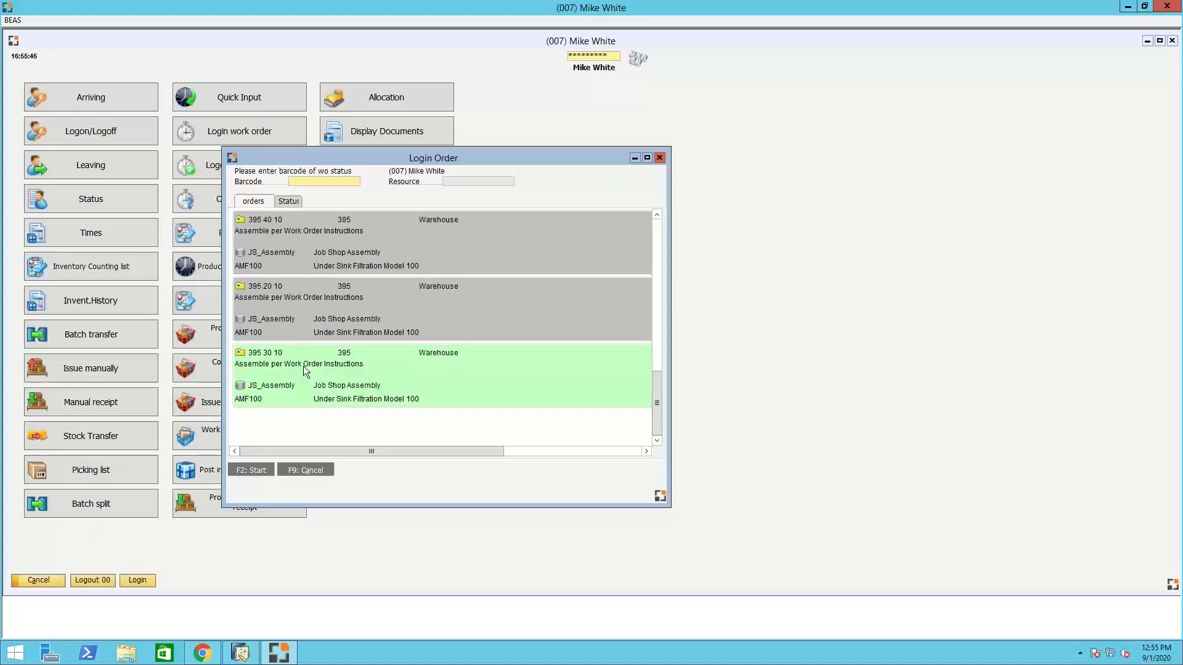
pyautogui.click(261, 469)
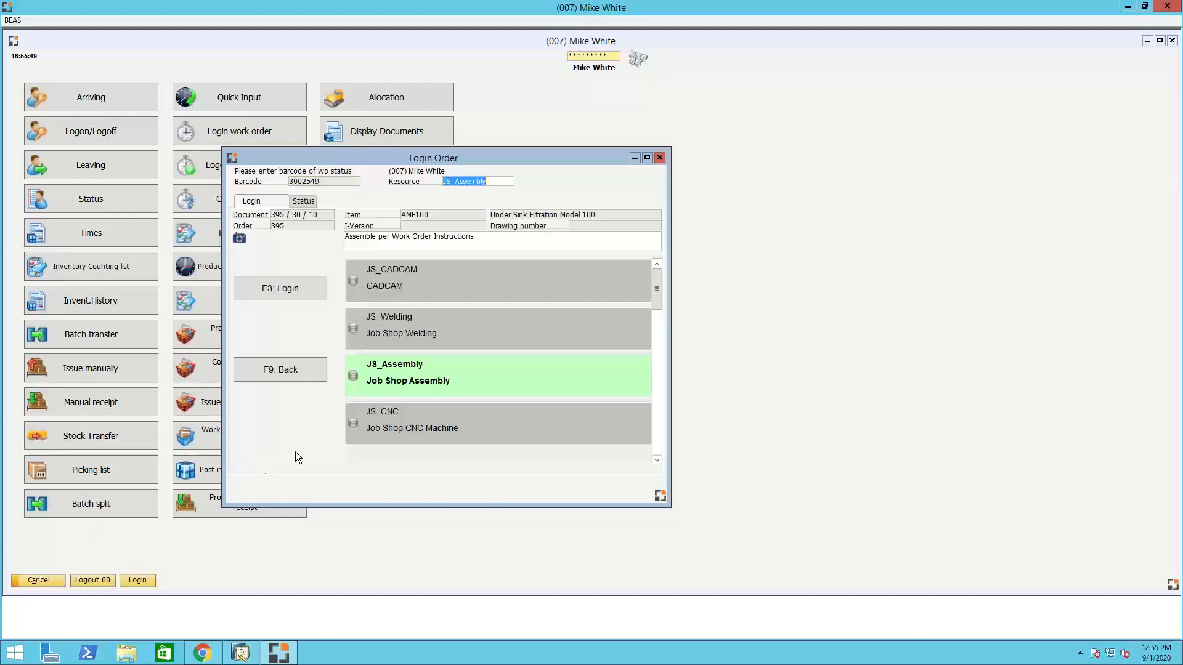
pyautogui.click(294, 278)
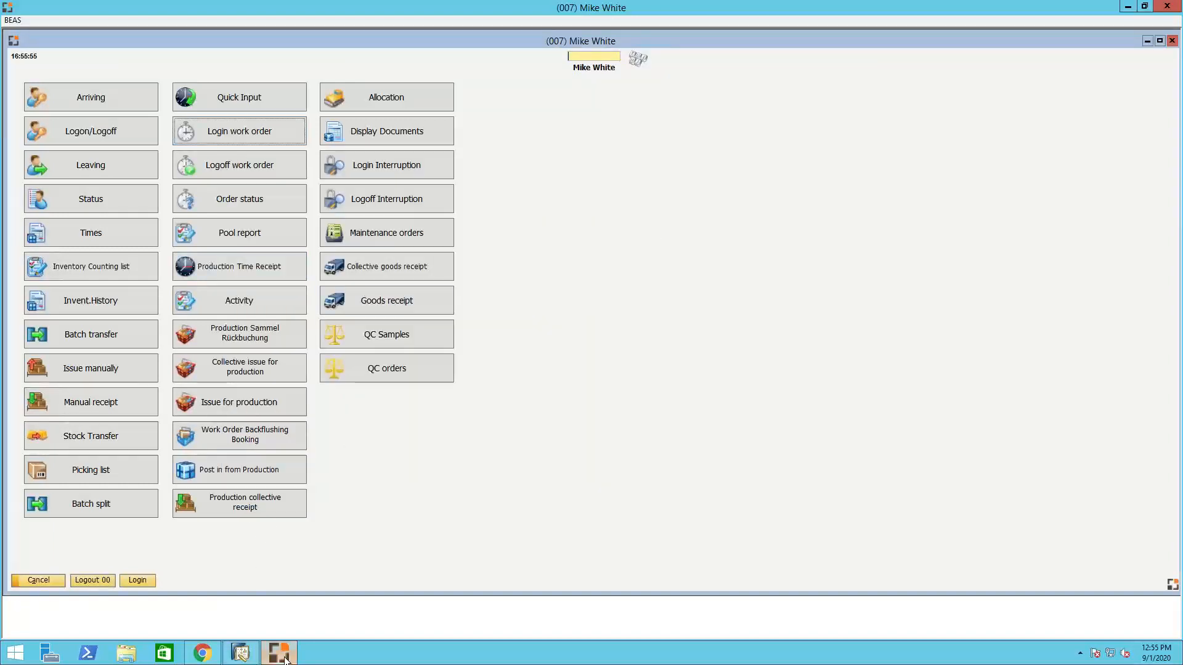
# Switch back to the SAP Business One work orders and examine the bookings under position 10's JS_Assembly, Outside and JS_Finishing operations
pyautogui.click(243, 658)
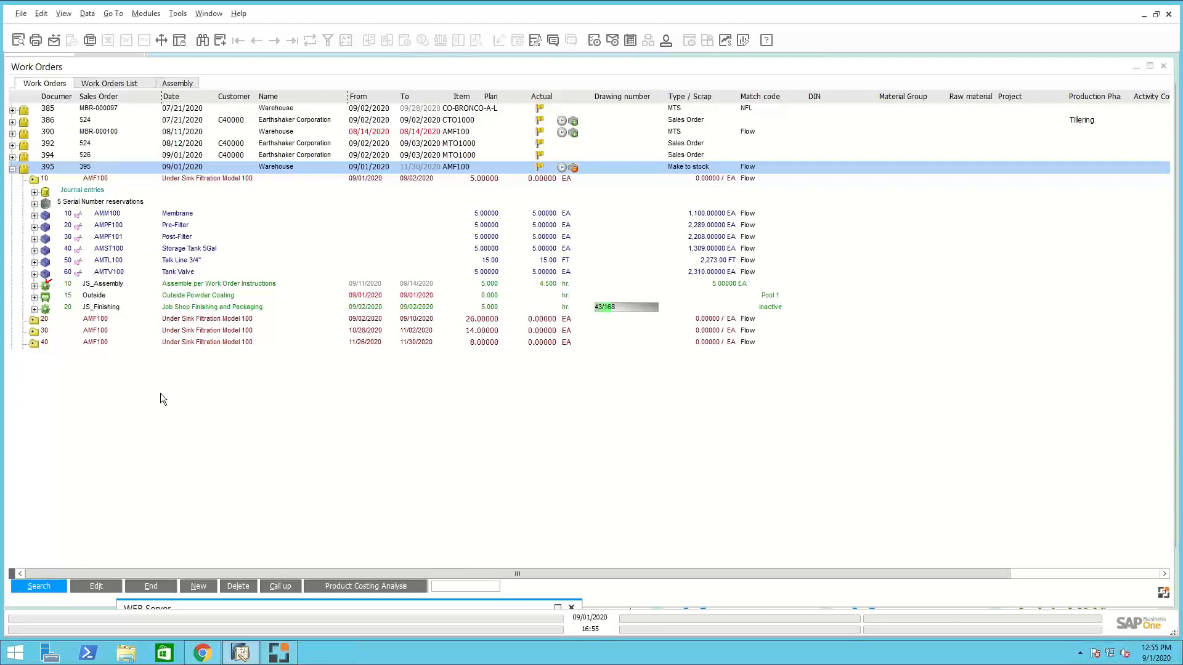
pyautogui.click(25, 175)
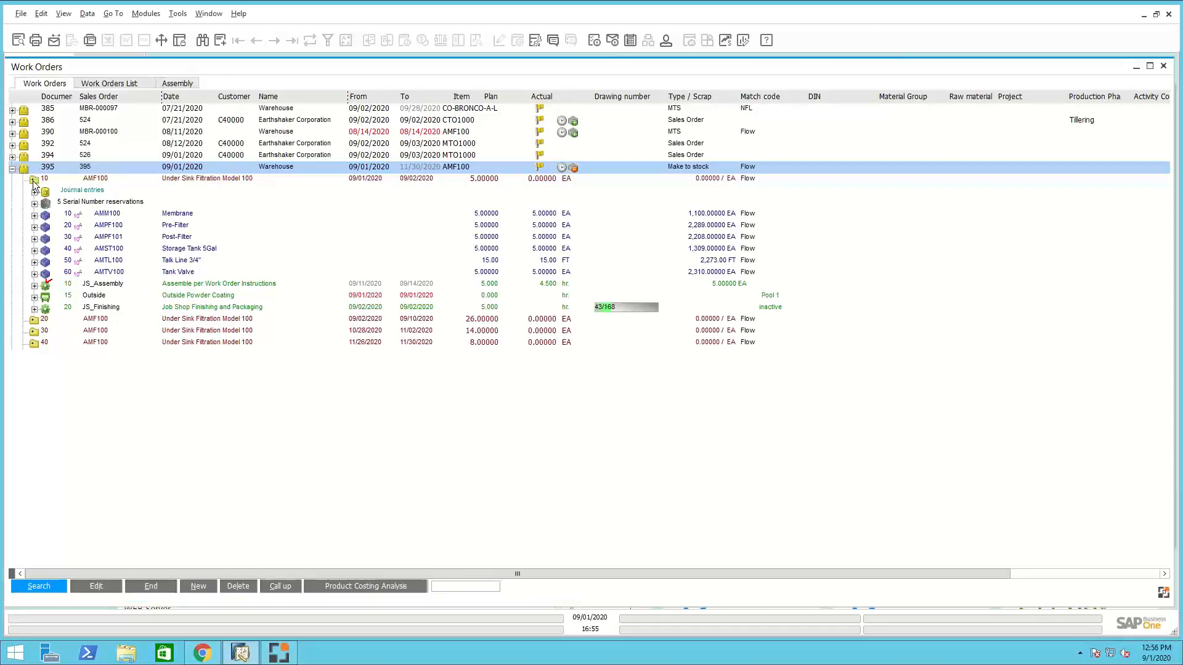
pyautogui.click(34, 181)
pyautogui.click(34, 181)
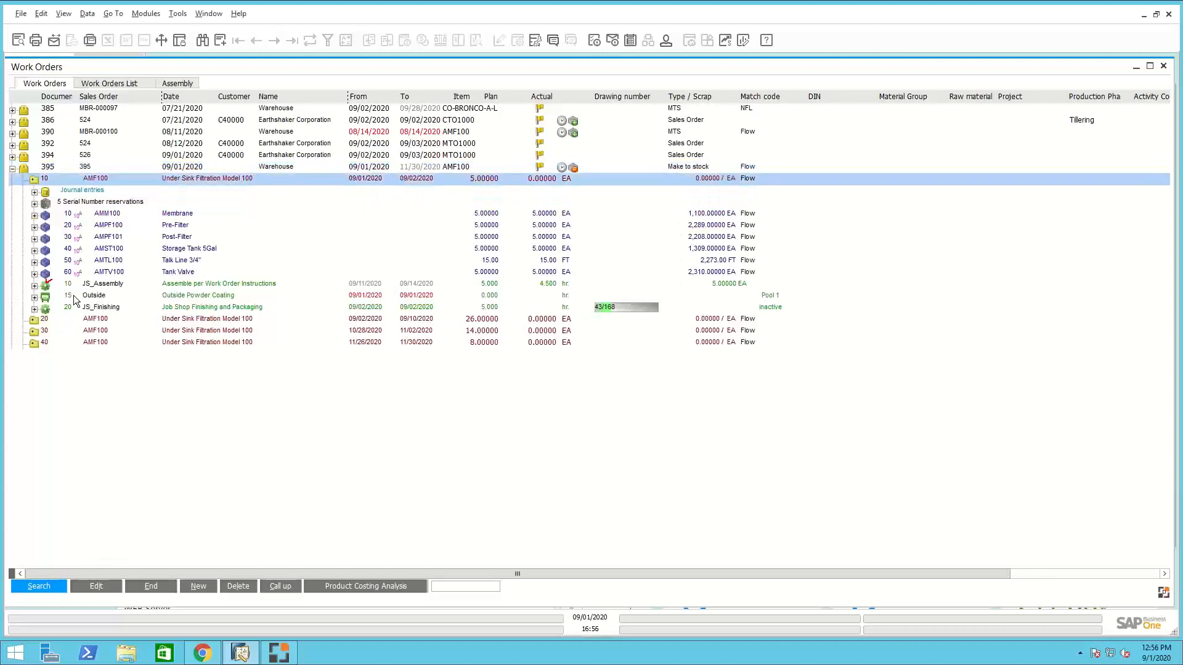
pyautogui.click(35, 286)
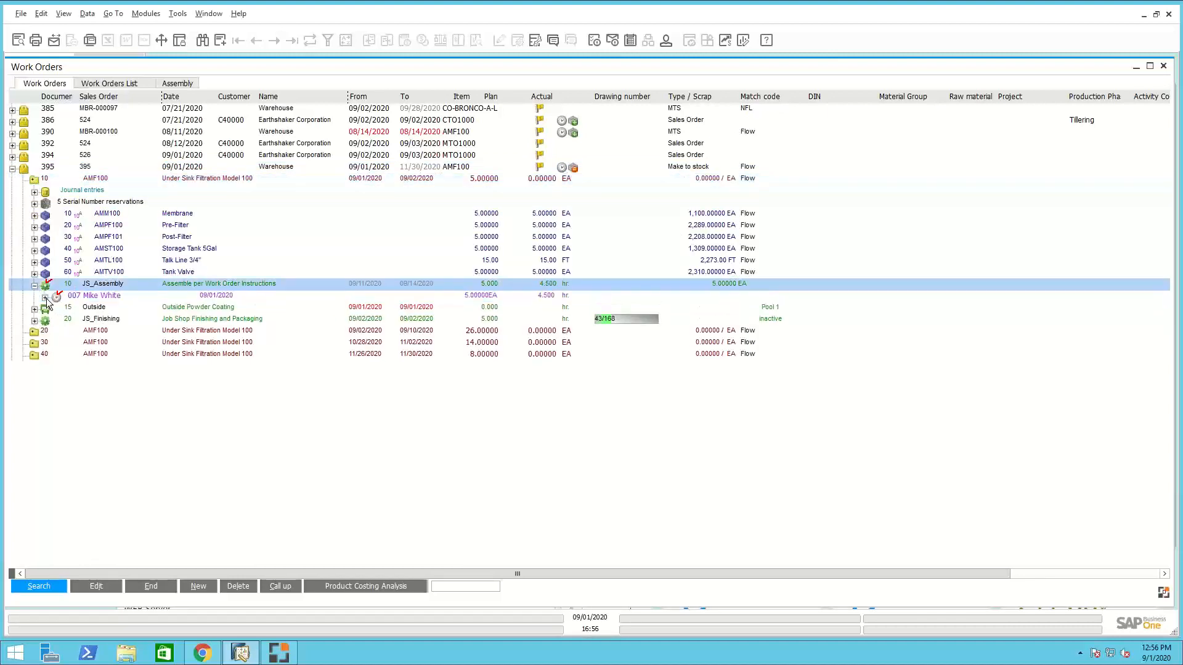
pyautogui.click(45, 298)
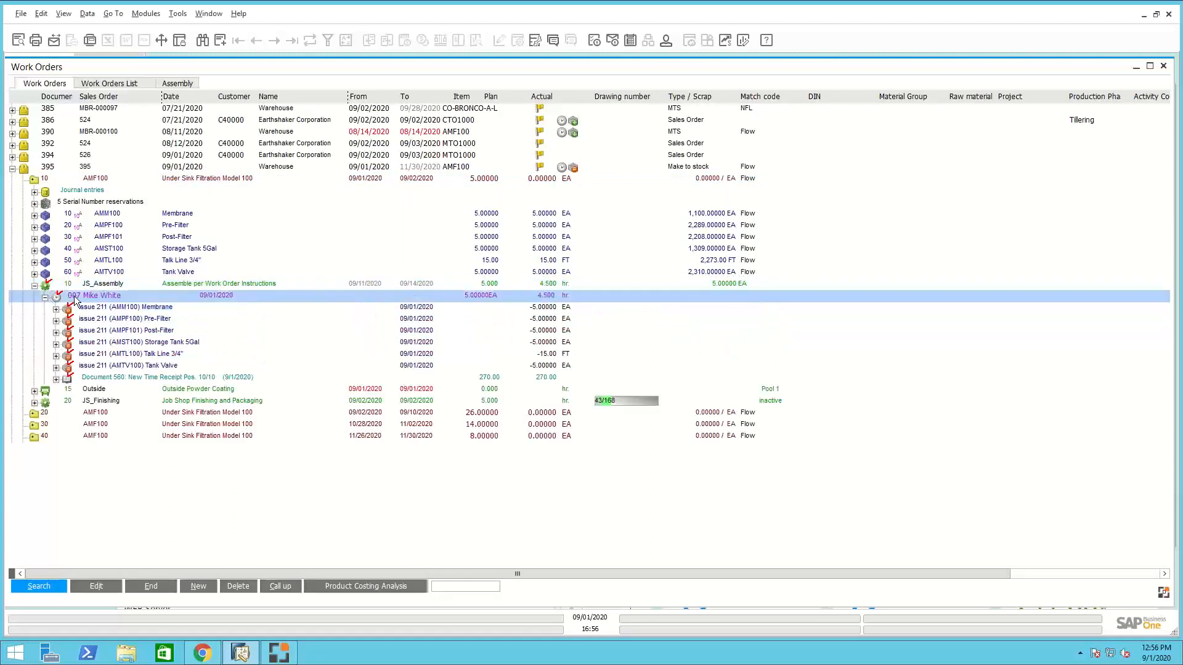
pyautogui.click(34, 392)
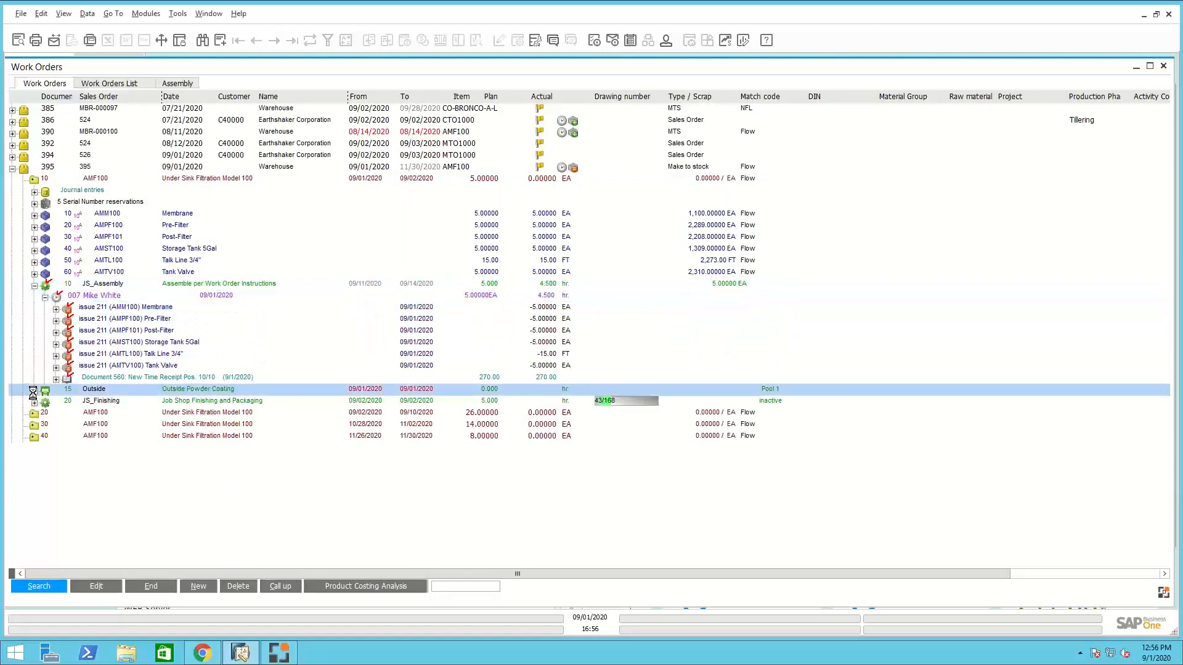
pyautogui.click(35, 415)
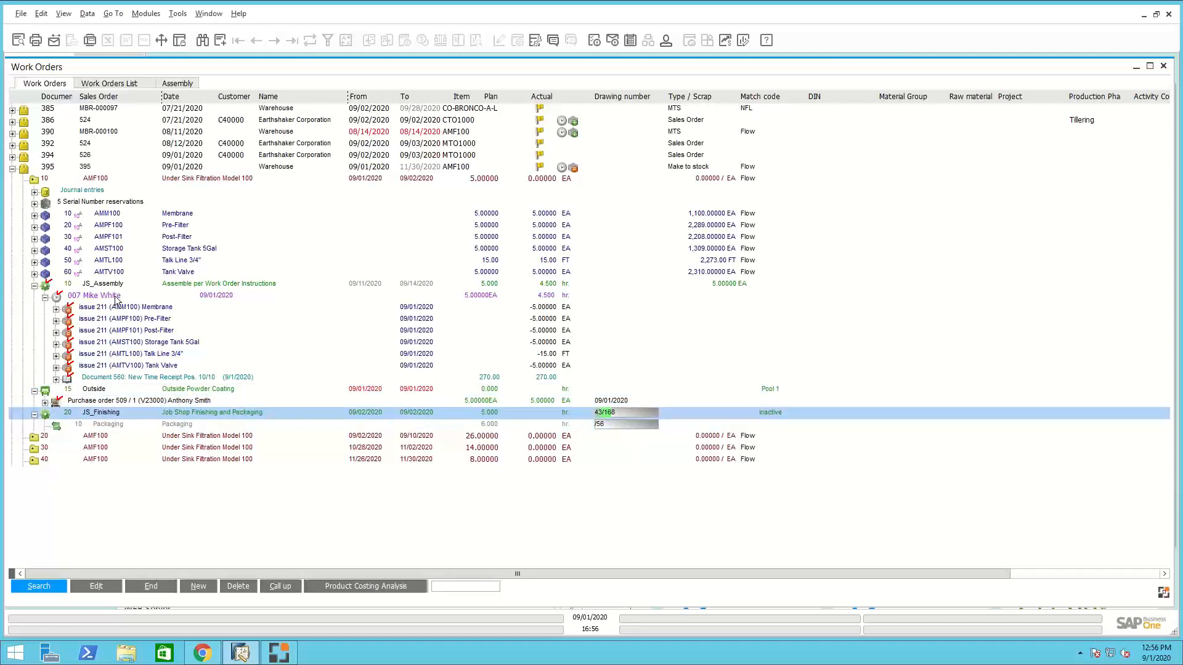
# Expand AMF100 positions 20, 30 and 40 and examine the employee login under position 30's JS_Assembly operation
pyautogui.click(35, 438)
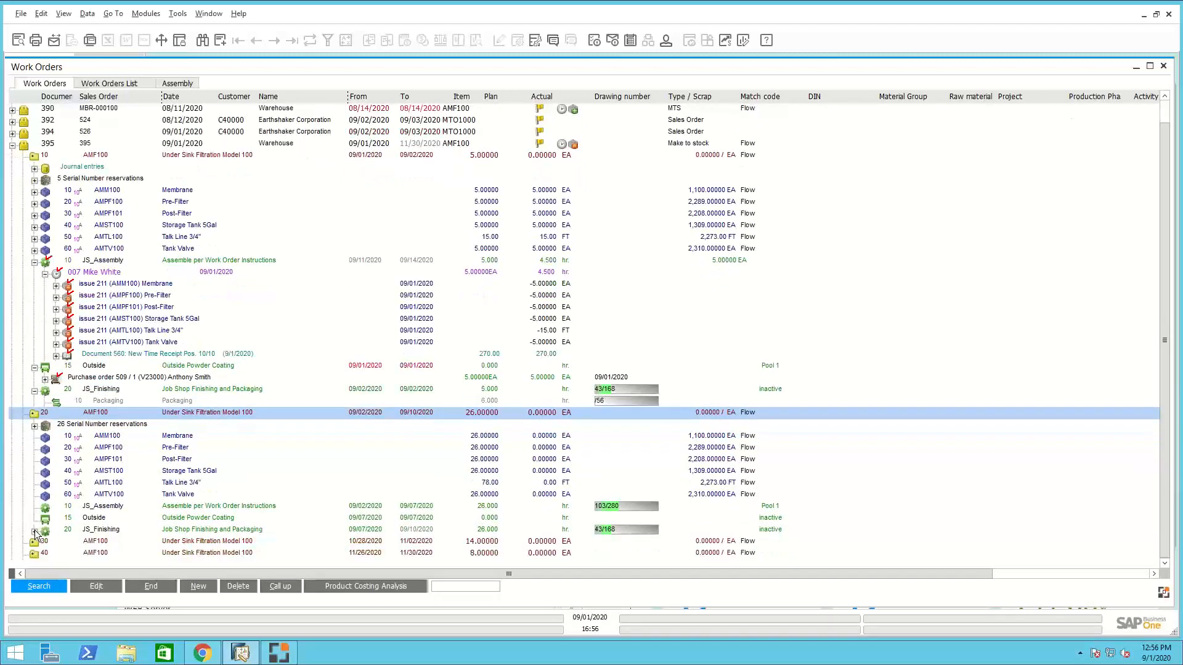
pyautogui.click(34, 541)
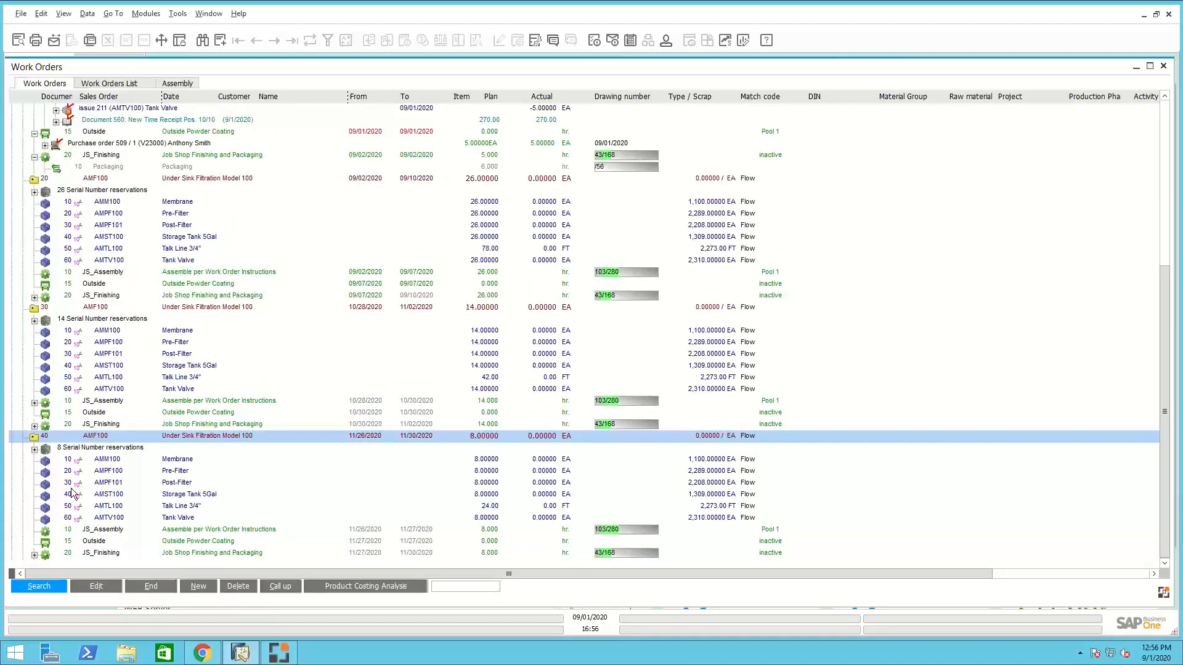
pyautogui.click(34, 403)
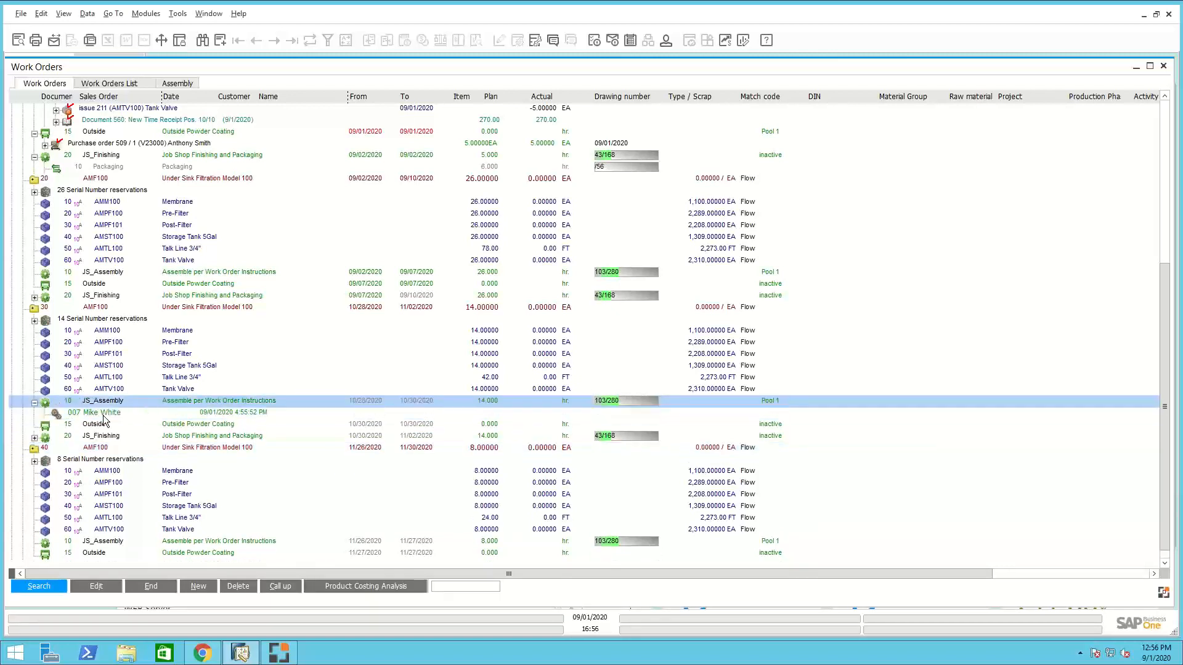
pyautogui.click(94, 414)
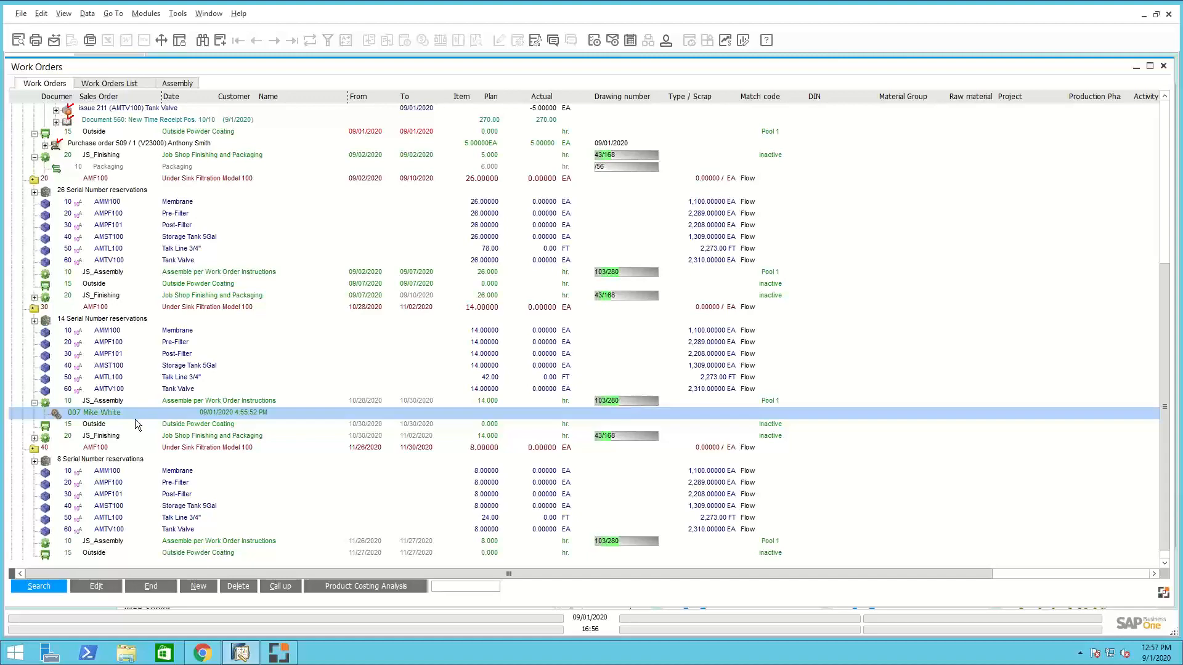
# Switch to the BEAS terminal and log off position 30's JS_Assembly operation with completion confirmation for a yield of 14 EA
pyautogui.click(290, 654)
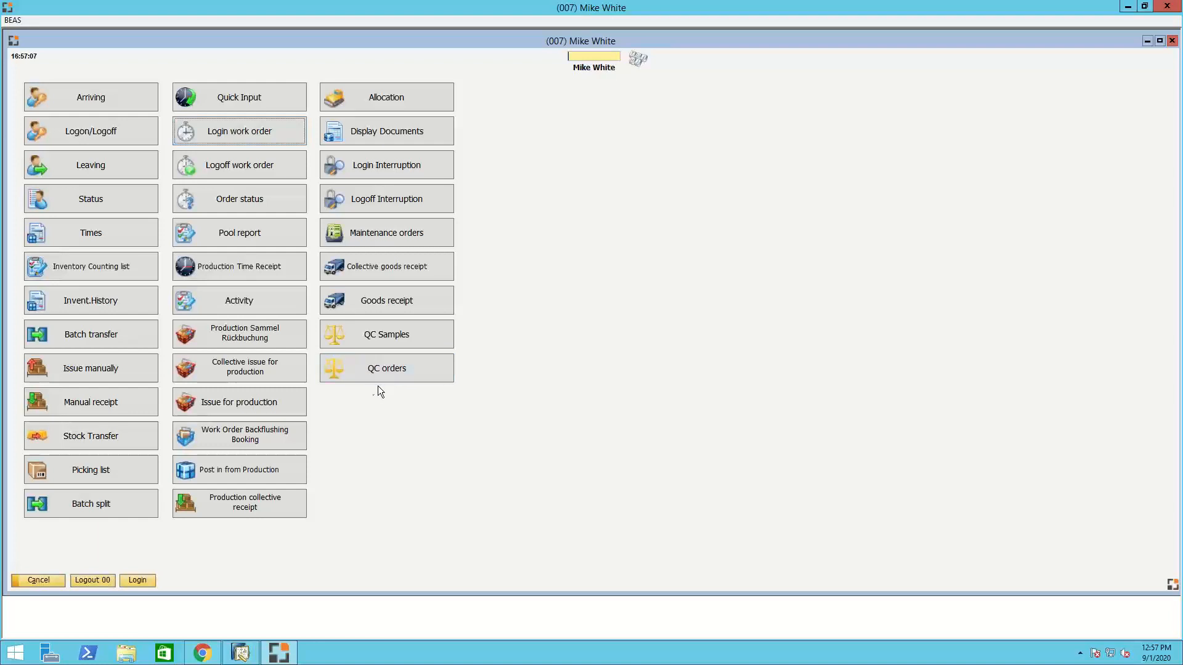
pyautogui.click(236, 166)
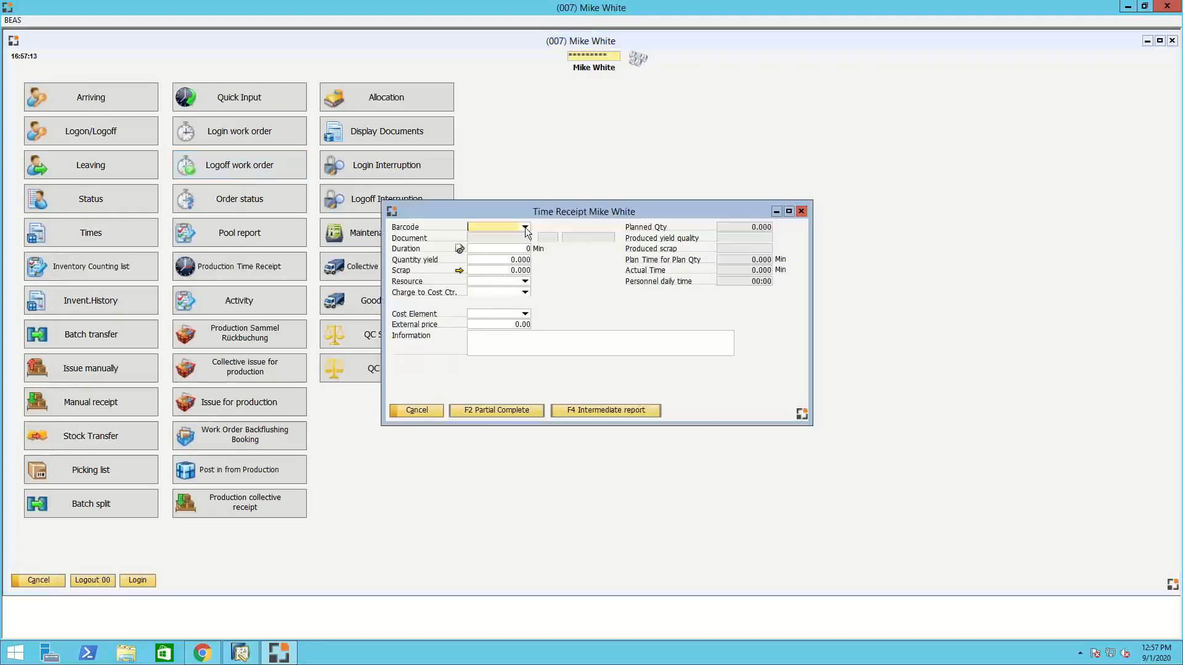
pyautogui.click(525, 228)
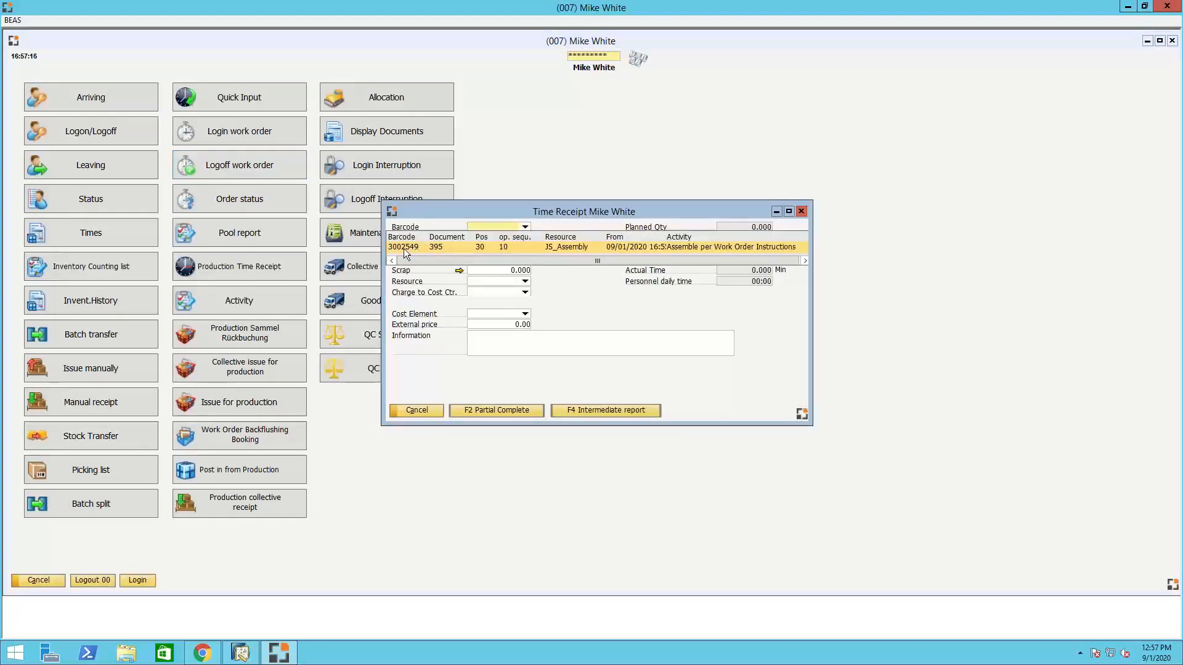
pyautogui.click(505, 247)
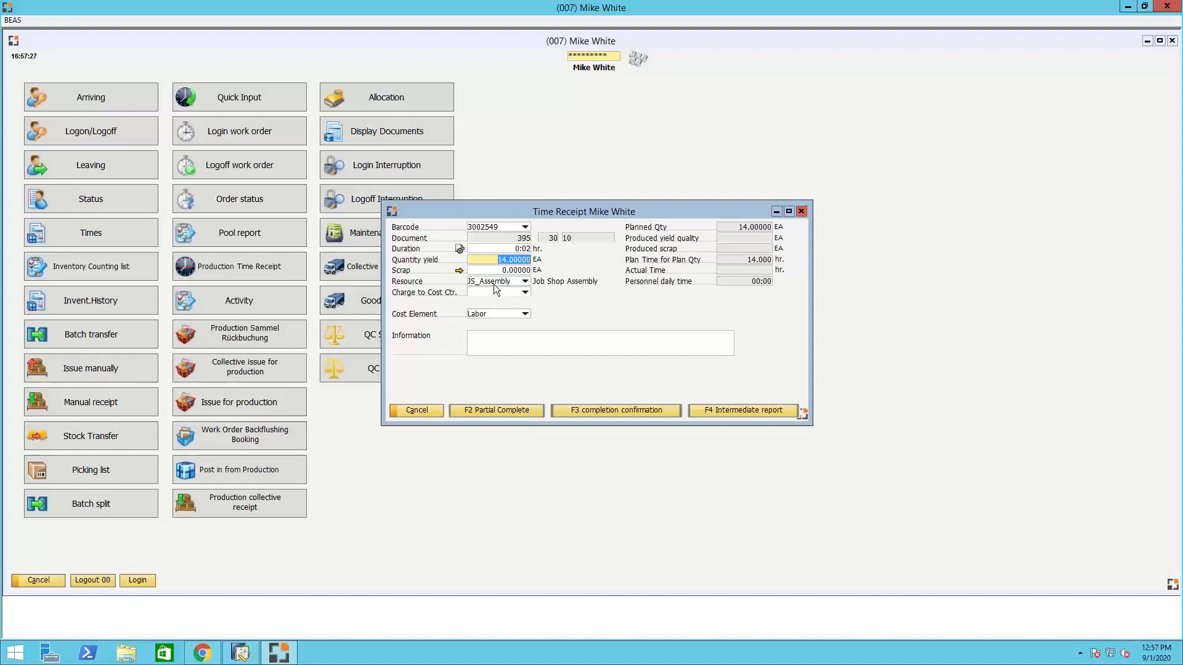
pyautogui.click(594, 410)
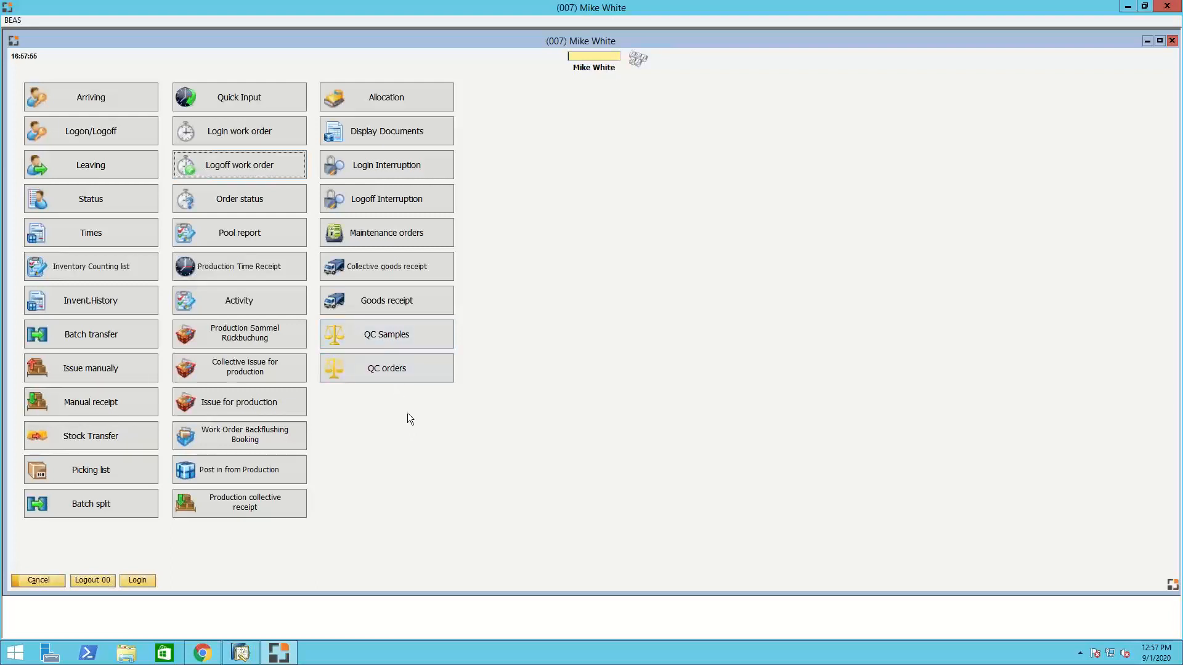
# Switch to the Beas web terminal and select AMF100 operation 395/10/20, Job Shop Finishing and Packaging, for a work order start
pyautogui.click(204, 655)
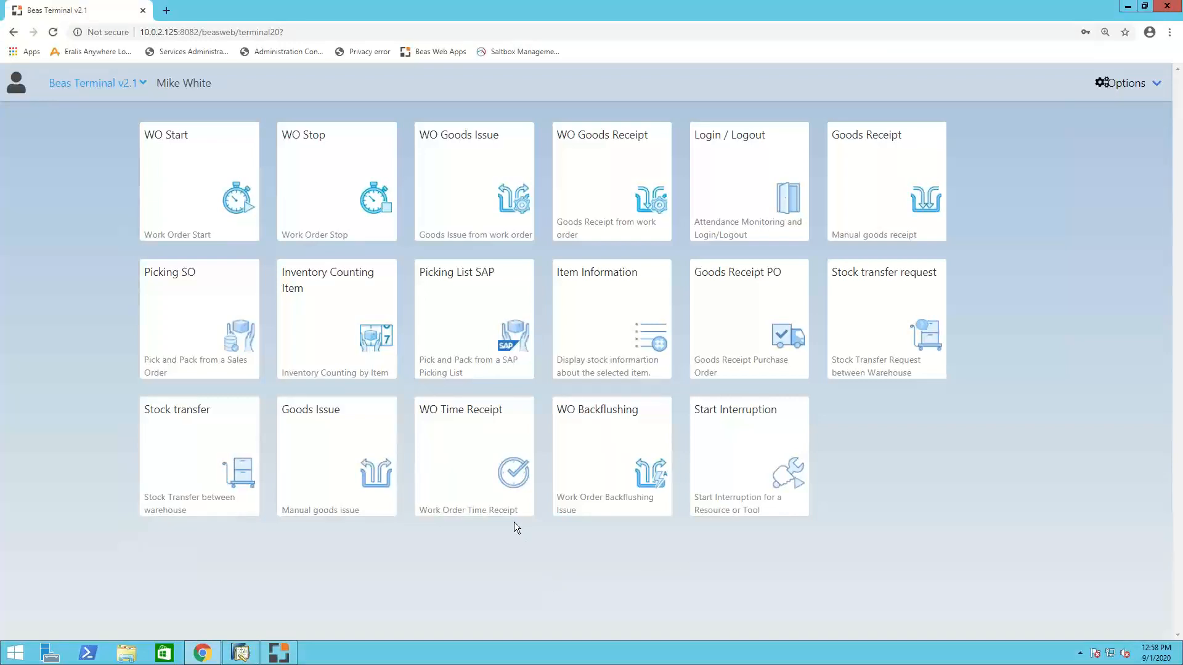
pyautogui.click(198, 183)
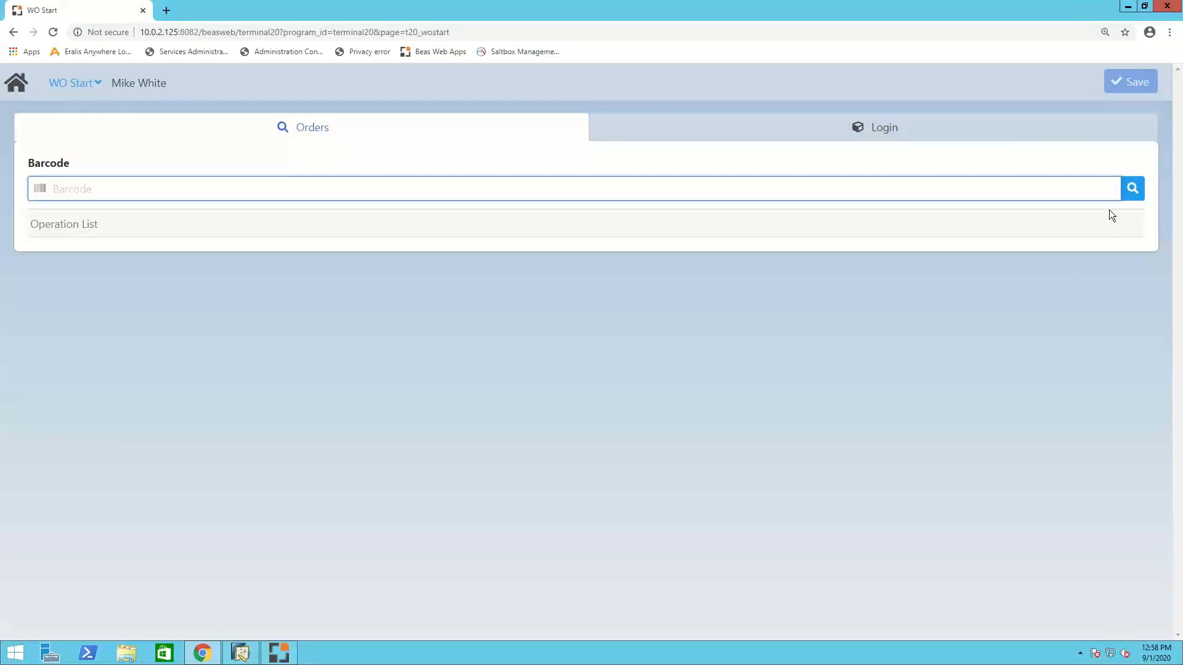
pyautogui.click(1131, 188)
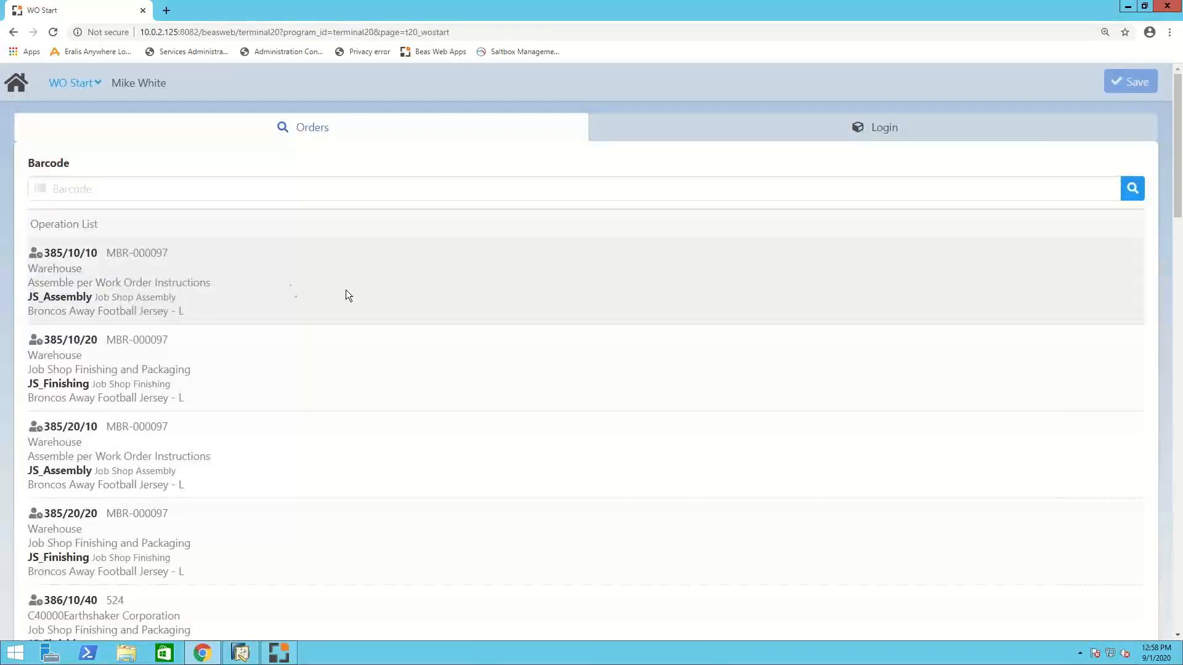
pyautogui.scroll(-1, 143, 416)
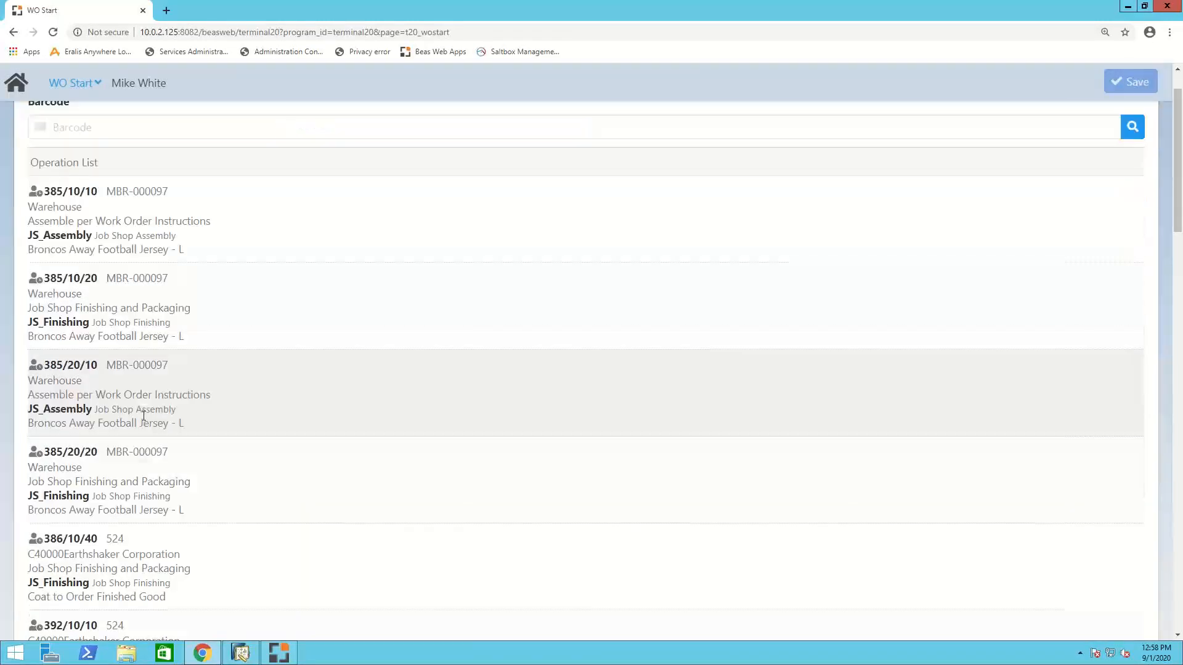
pyautogui.scroll(-1, 145, 427)
pyautogui.scroll(-2, 136, 434)
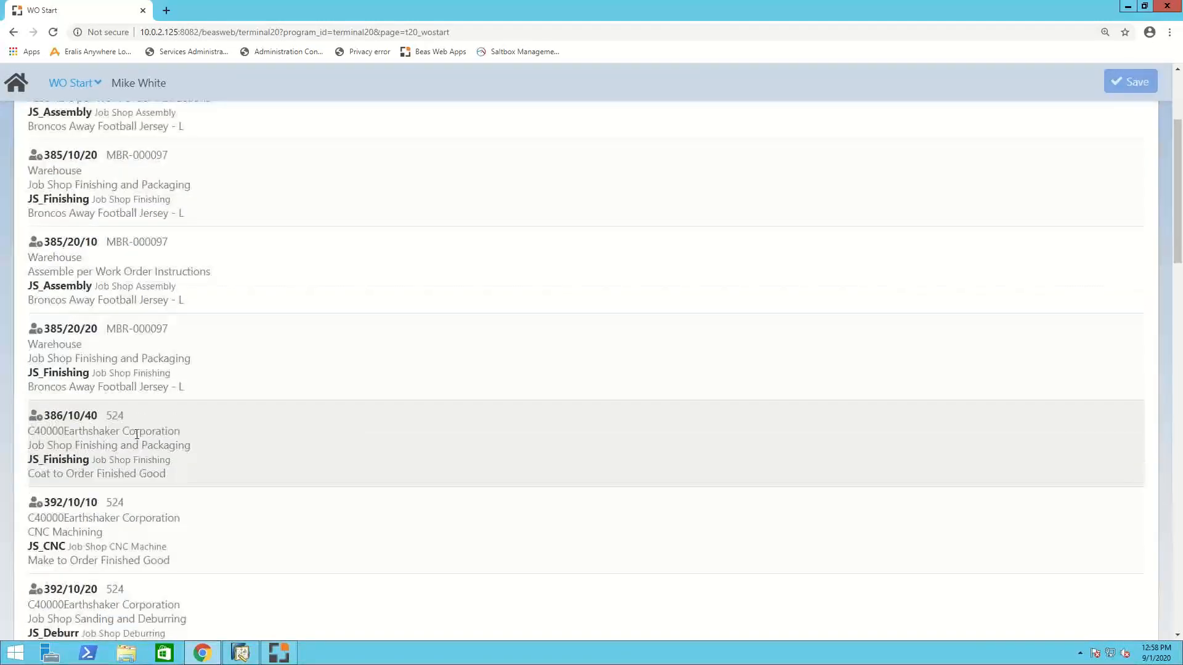
pyautogui.scroll(-1, 137, 434)
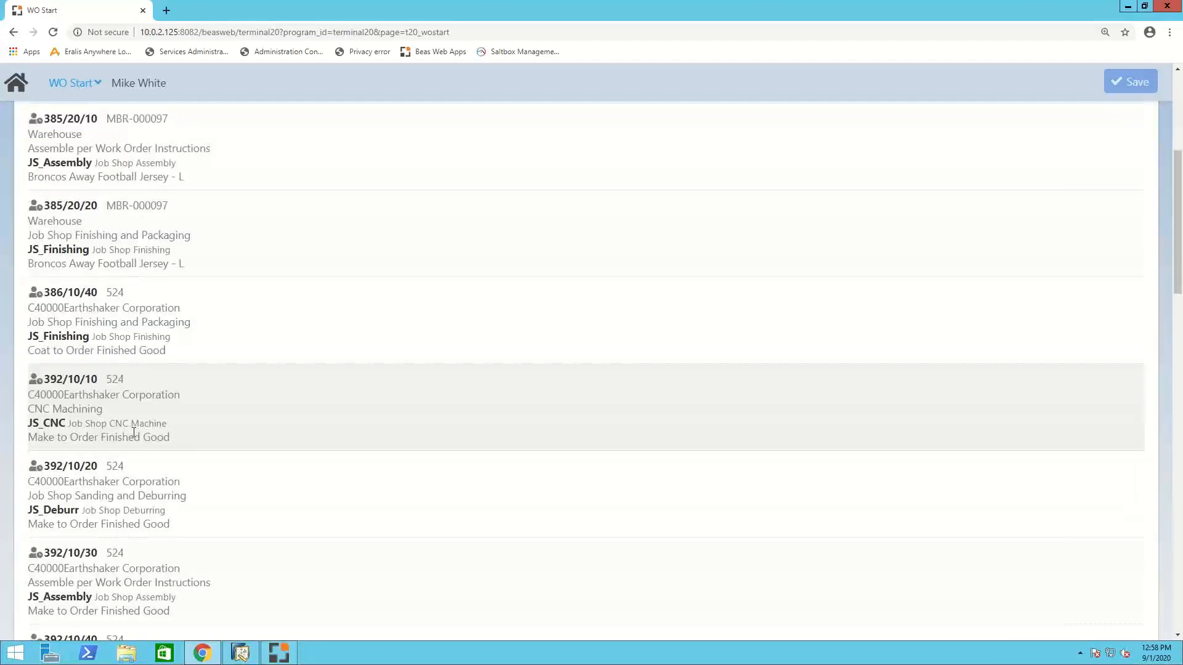
pyautogui.scroll(-3, 134, 432)
pyautogui.scroll(-1, 133, 432)
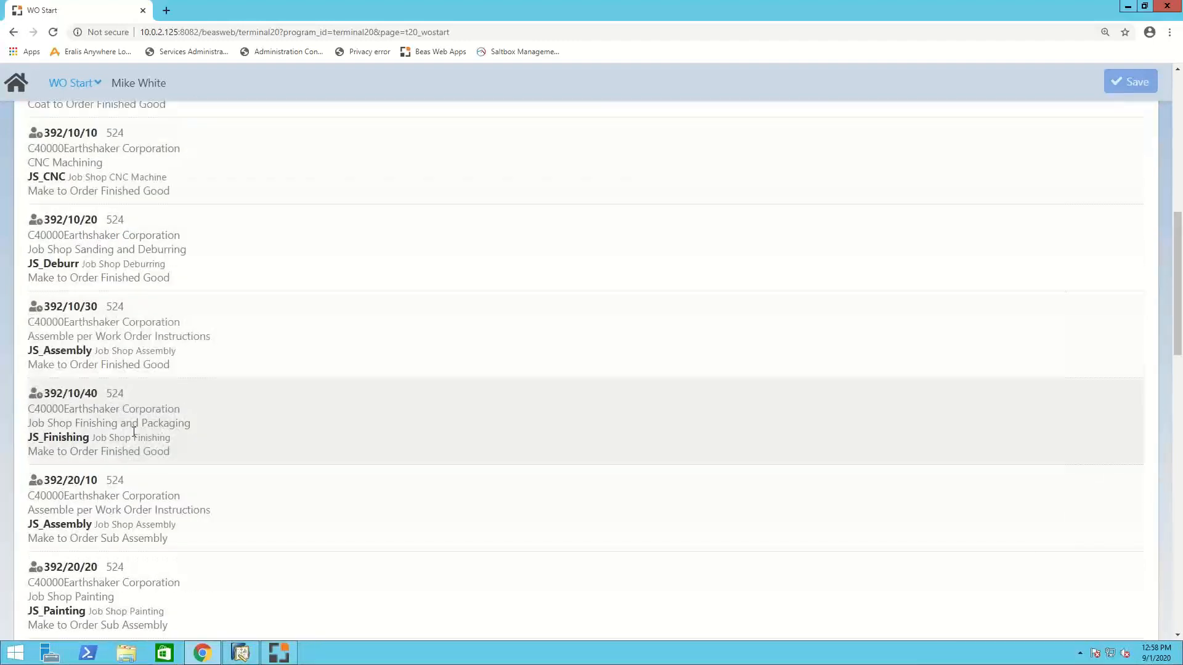
pyautogui.scroll(-4, 134, 433)
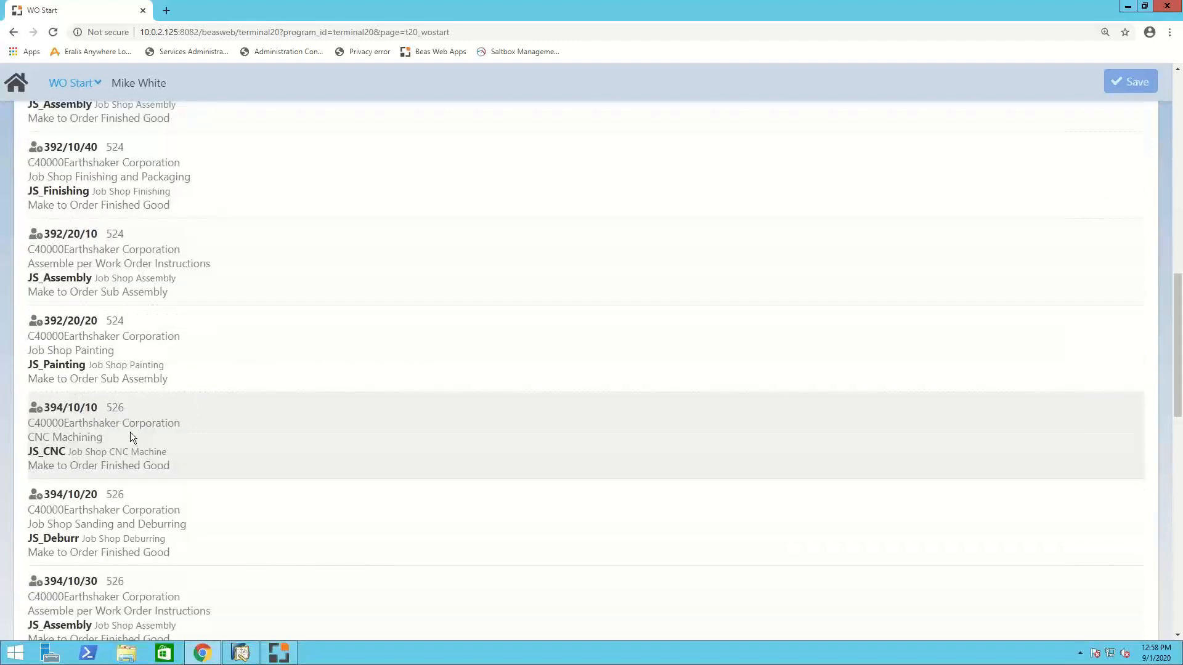
pyautogui.scroll(-9, 131, 432)
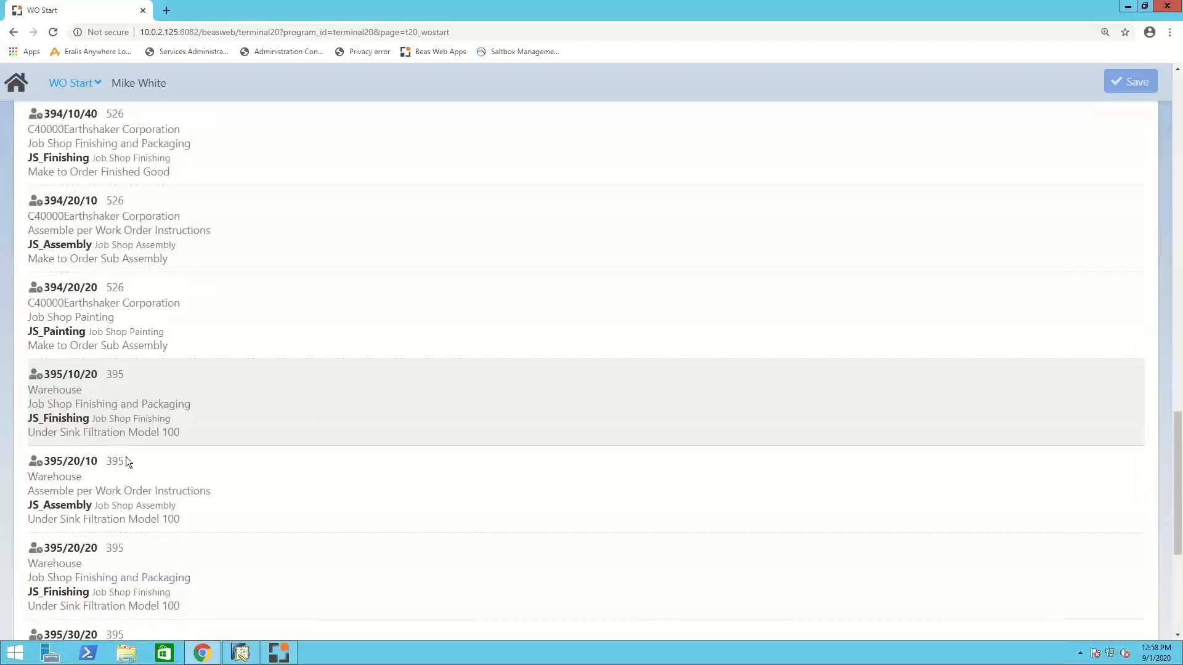
pyautogui.click(113, 415)
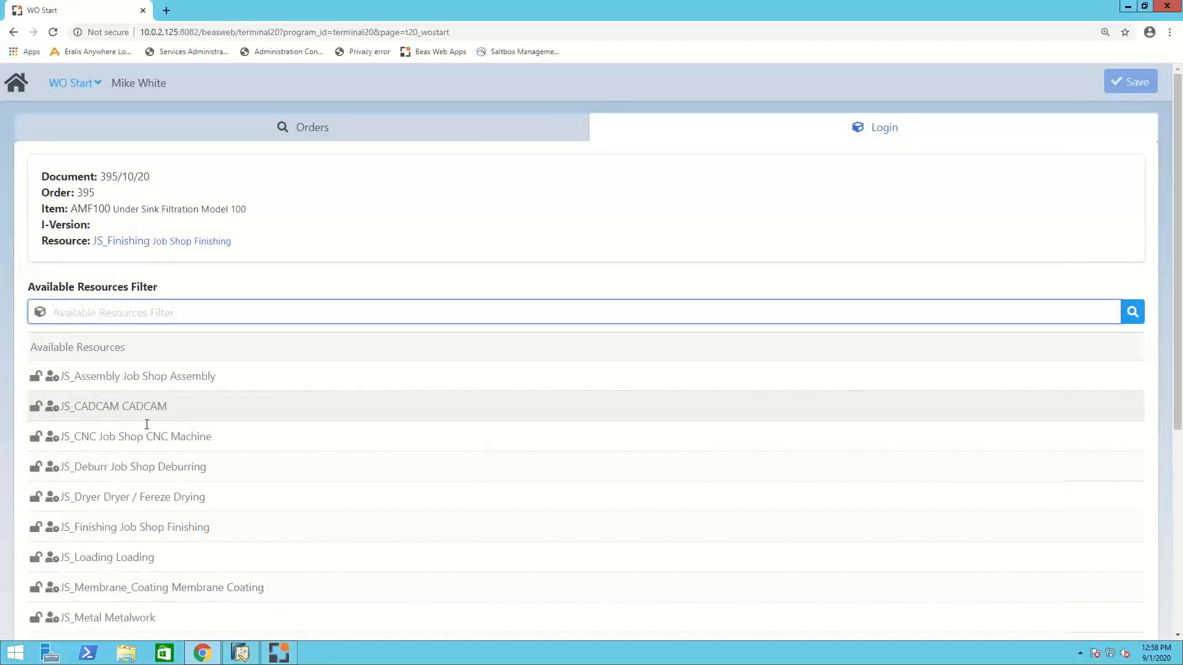
# Log in to operation 395/10/20 on resource JS_Finishing with time type Processing, and return to the terminal's home page
pyautogui.click(117, 527)
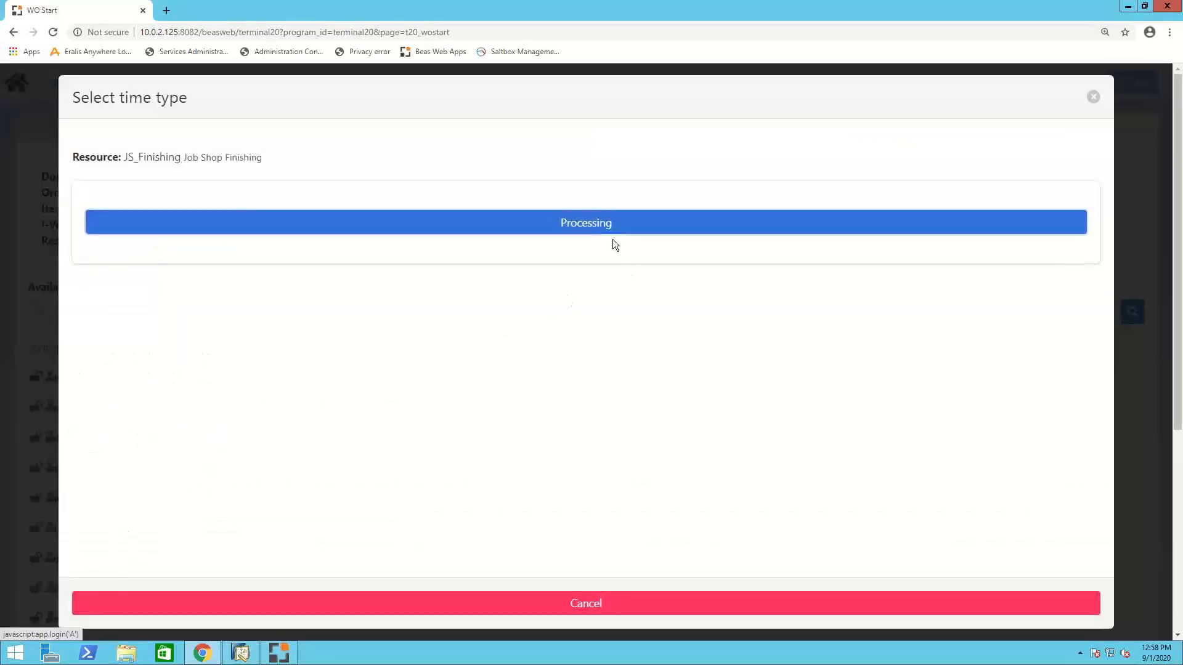
pyautogui.click(594, 222)
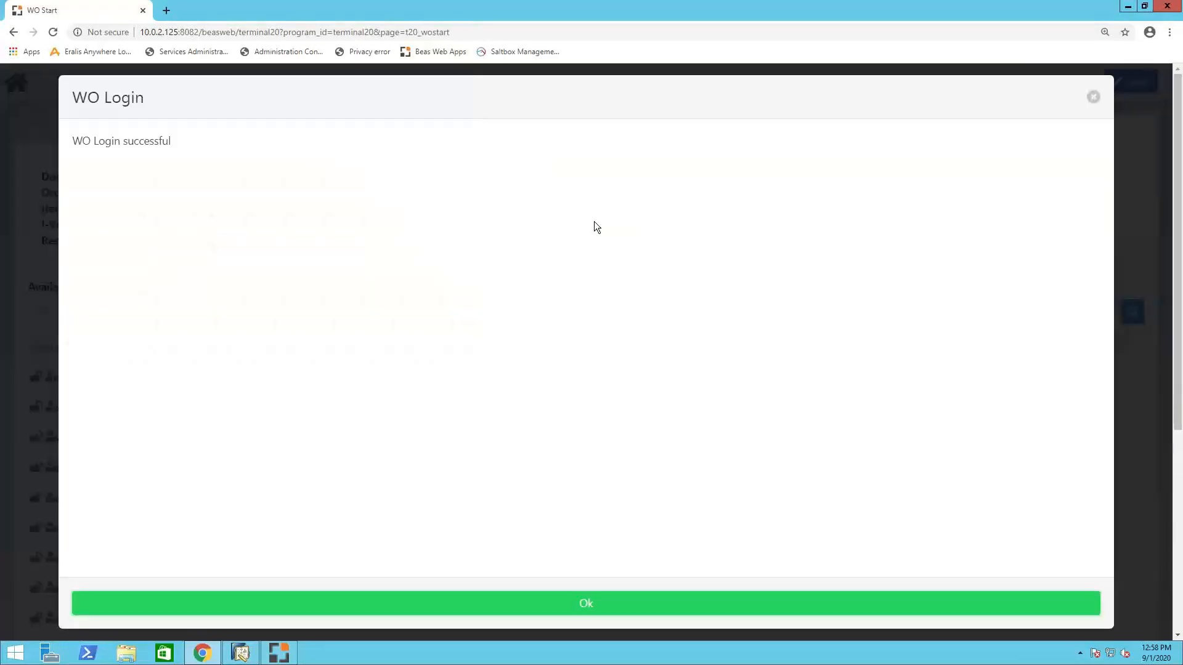
pyautogui.click(591, 602)
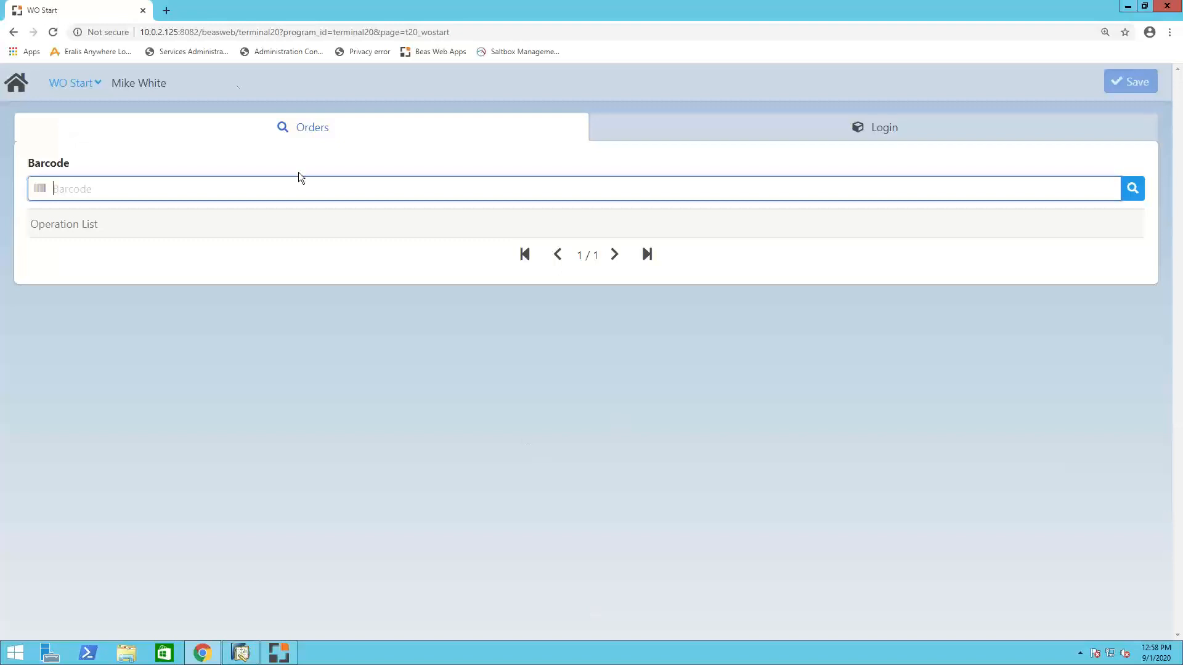
pyautogui.click(16, 84)
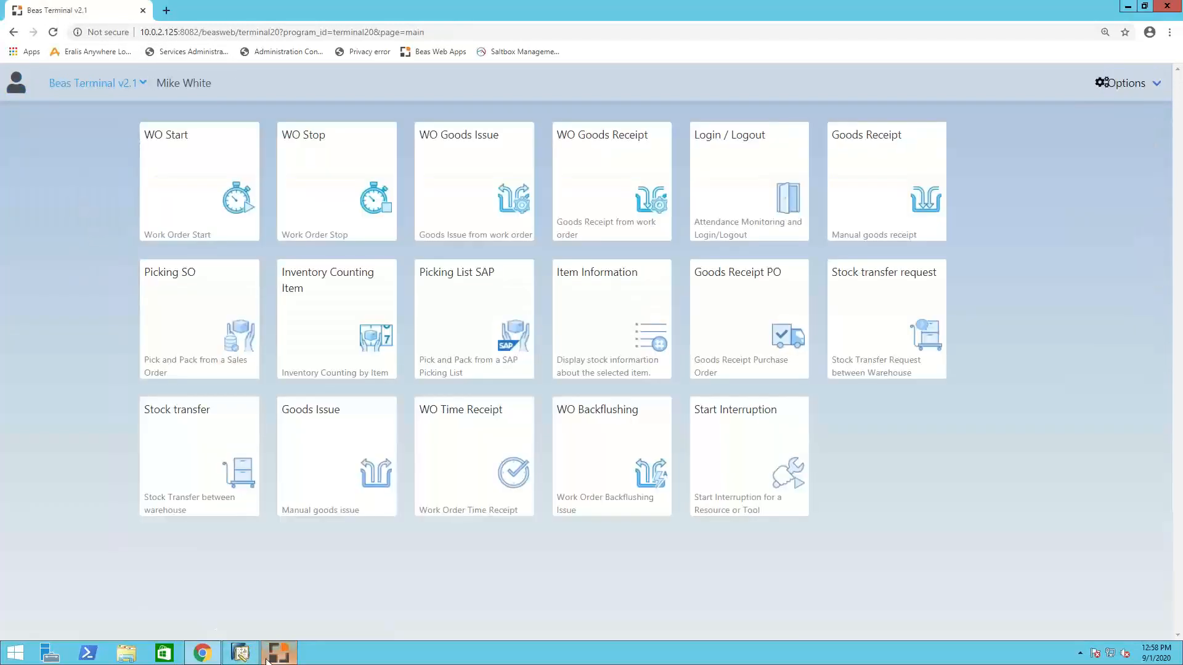
# Switch to the SAP Business One work orders and examine the serial number reservations of AMF100 position 20
pyautogui.click(240, 652)
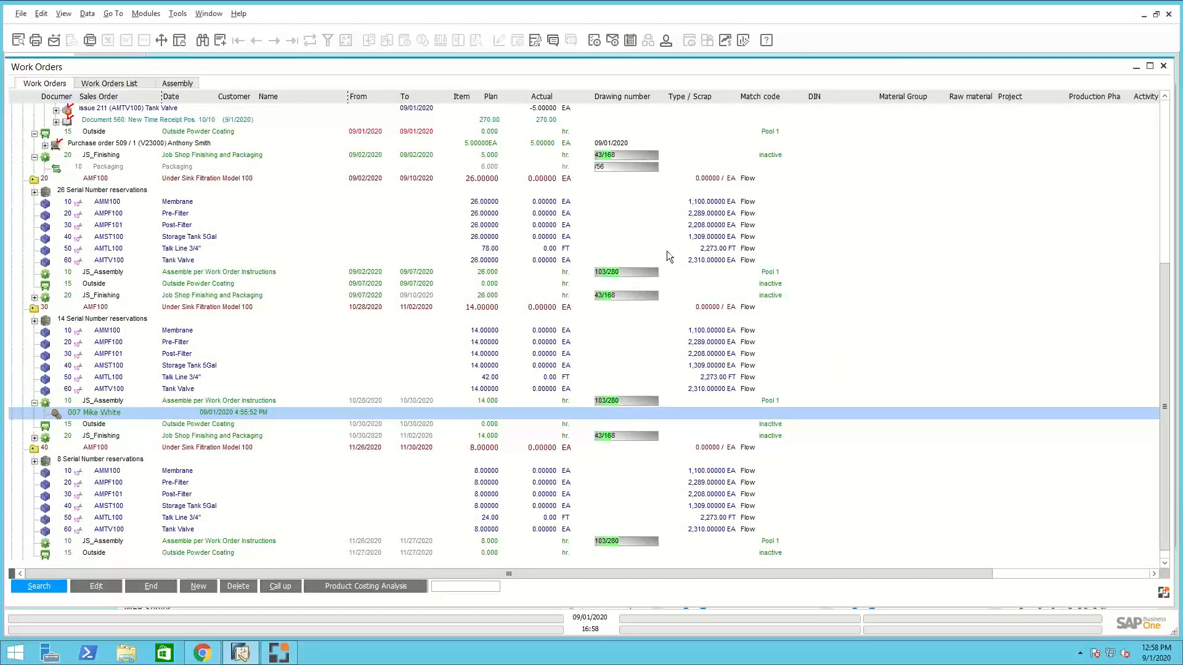
pyautogui.moveTo(1166, 319); pyautogui.dragTo(1182, 40)
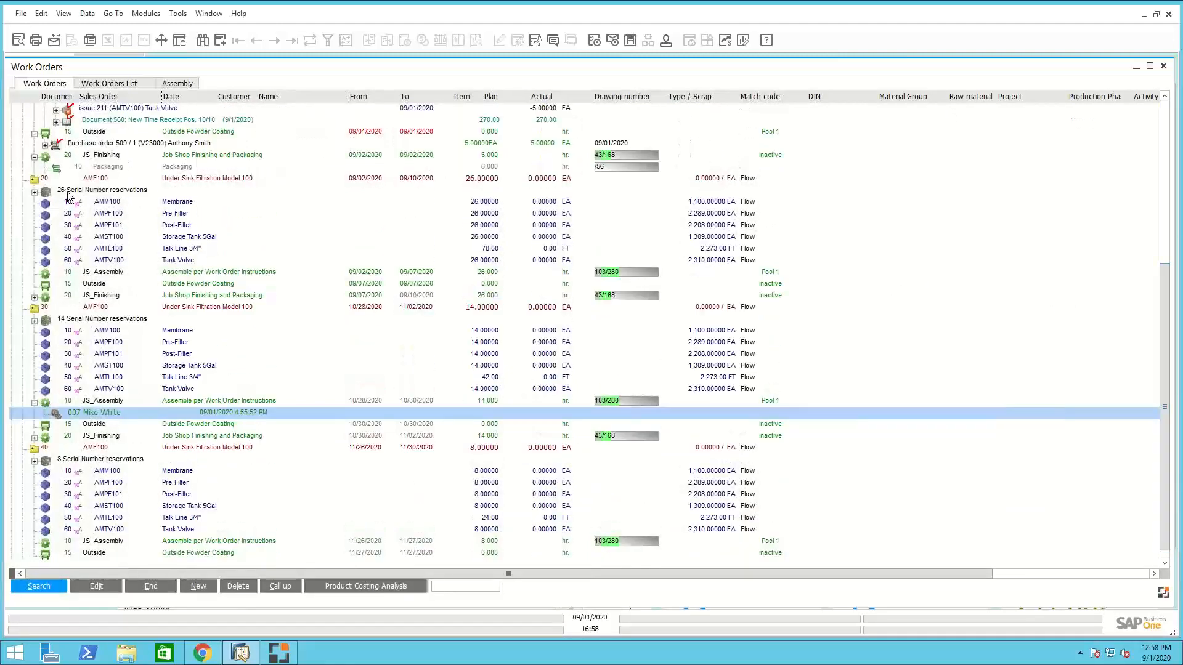
pyautogui.click(35, 192)
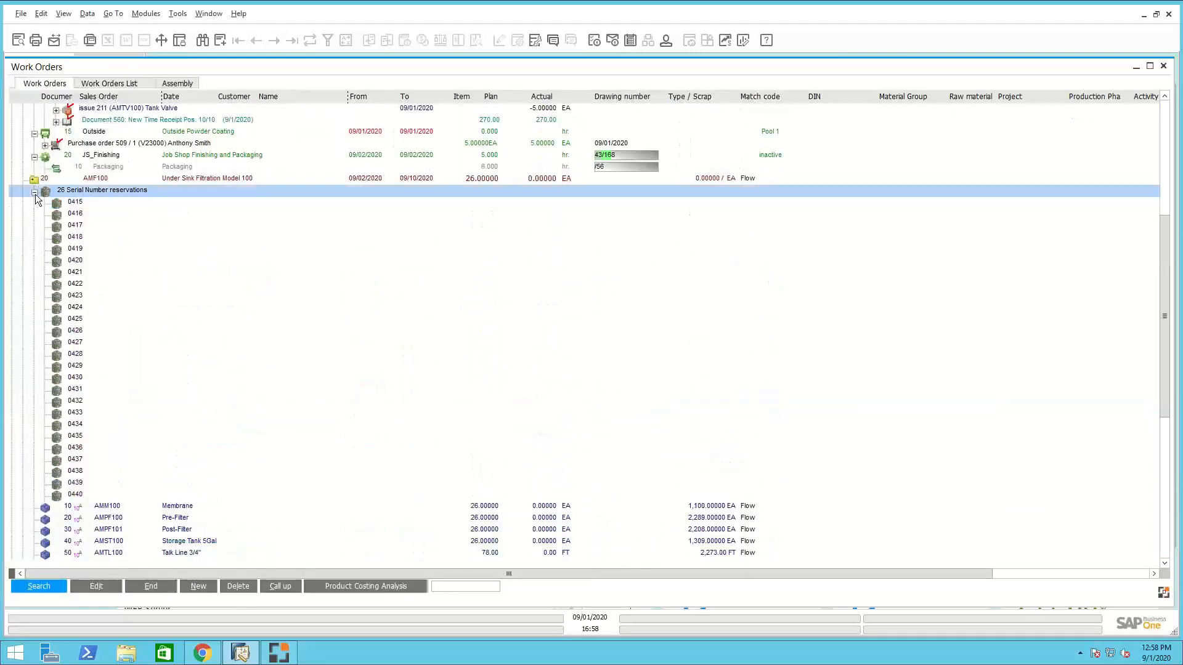
pyautogui.click(36, 190)
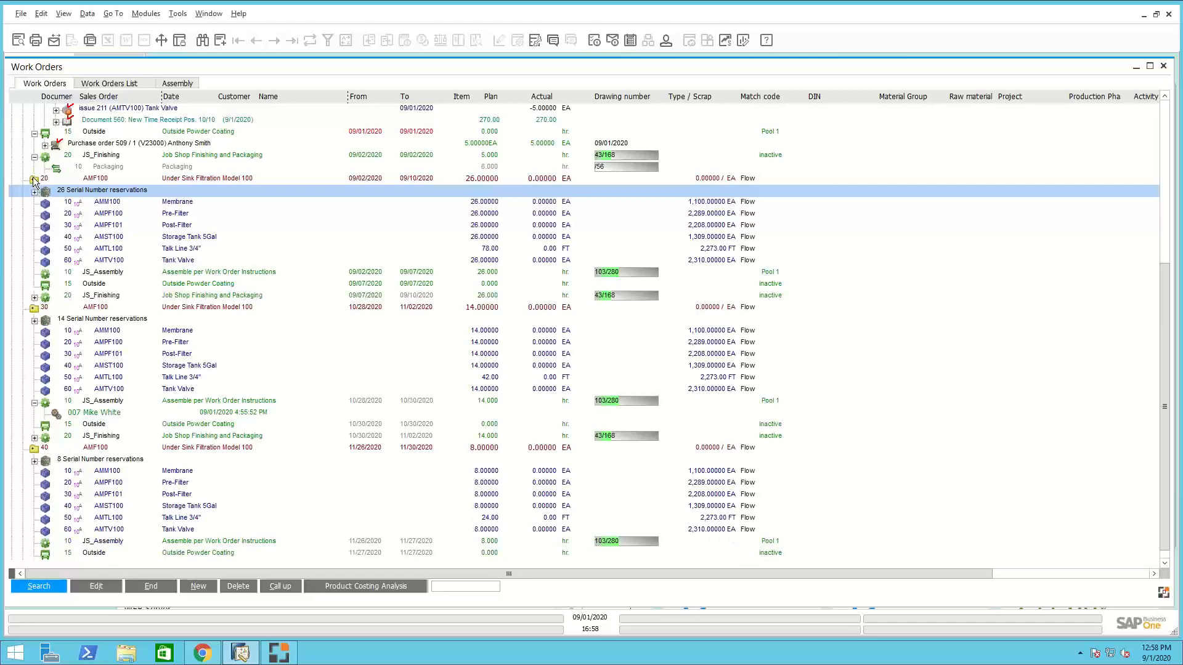
# Collapse the four AMF100 positions of work order 395, and examine the employee login under position 10's JS_Finishing operation
pyautogui.click(34, 179)
pyautogui.scroll(5, 42, 185)
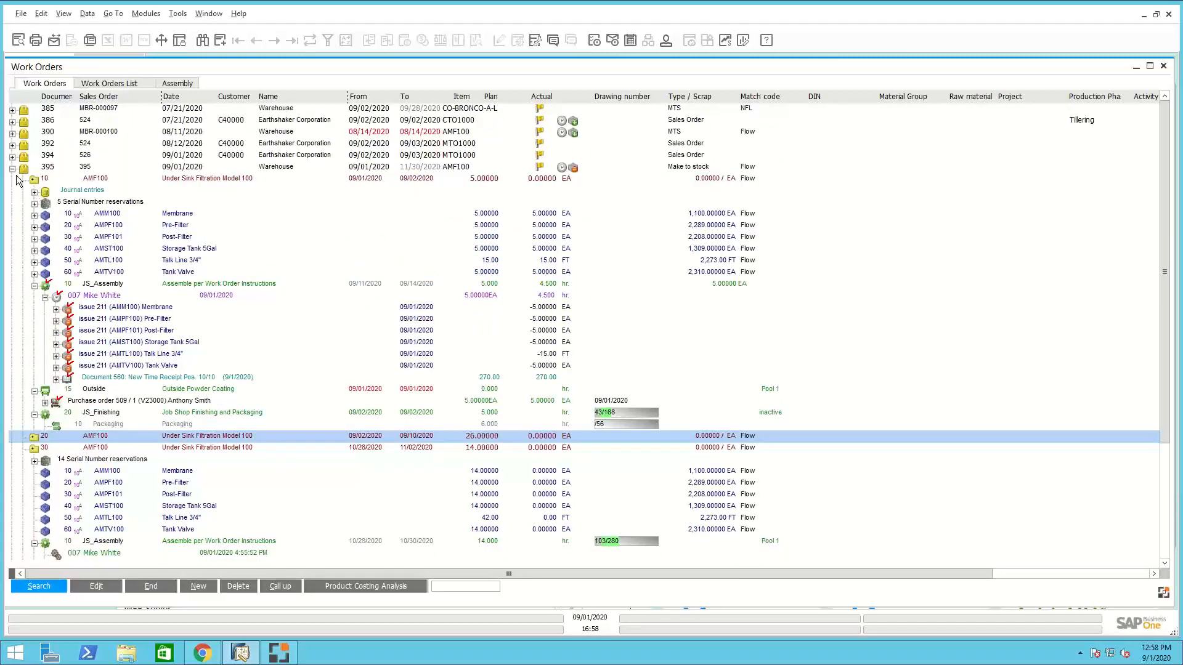
pyautogui.click(25, 171)
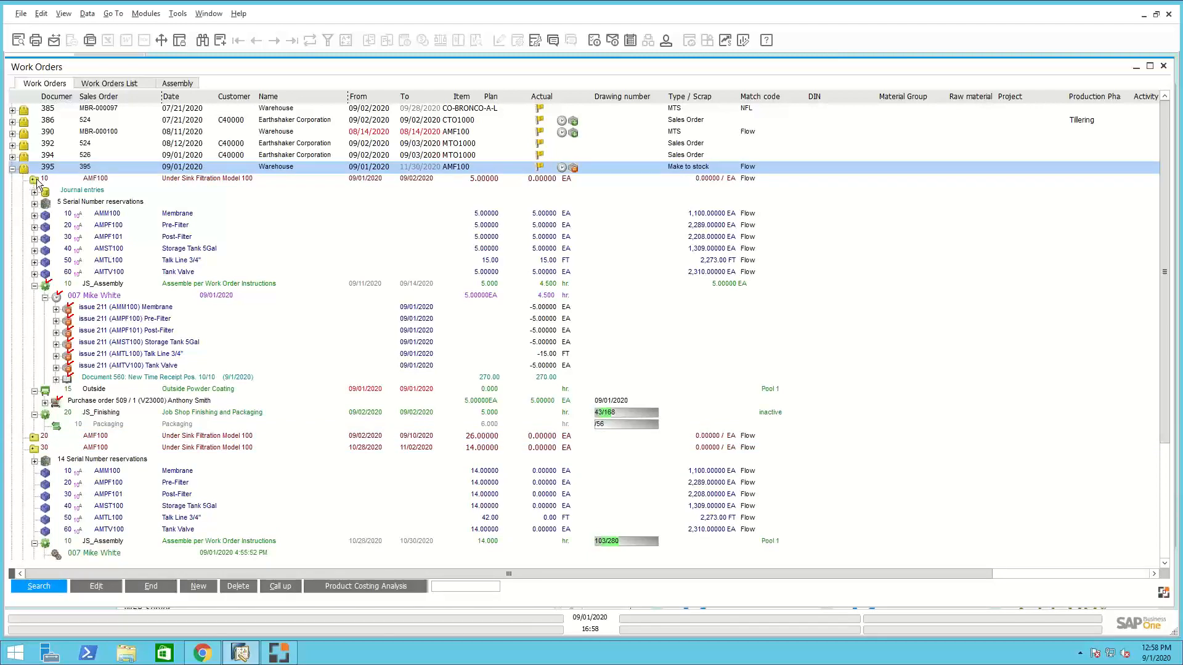
pyautogui.click(36, 180)
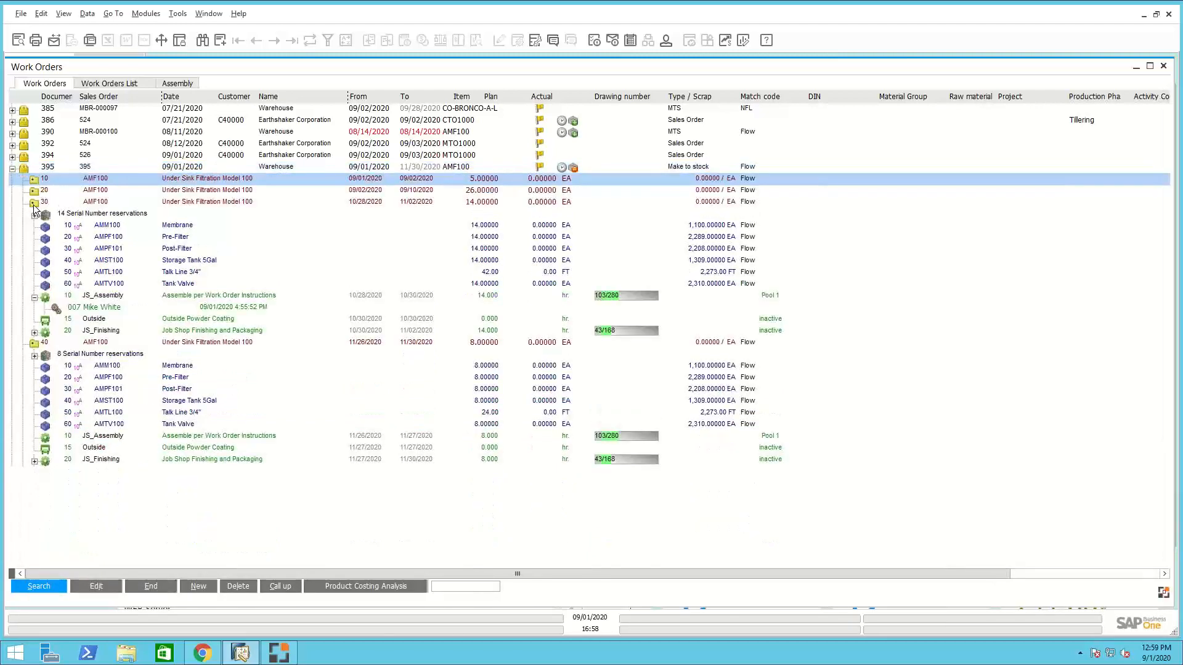
pyautogui.click(34, 205)
pyautogui.click(34, 213)
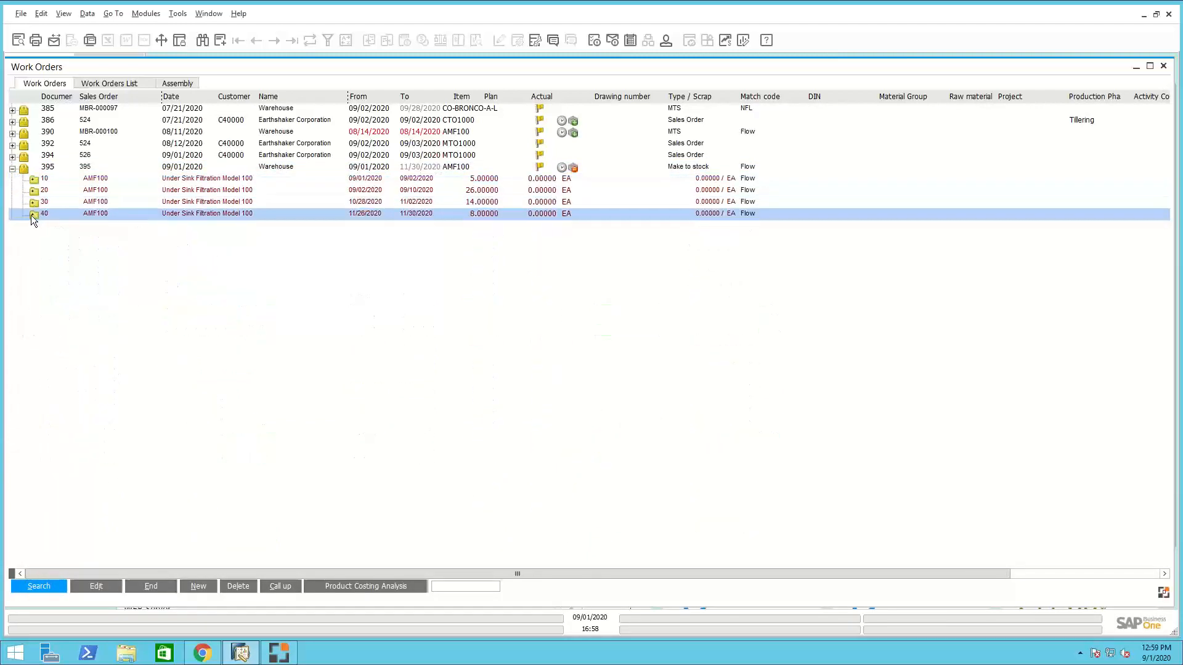
pyautogui.click(35, 180)
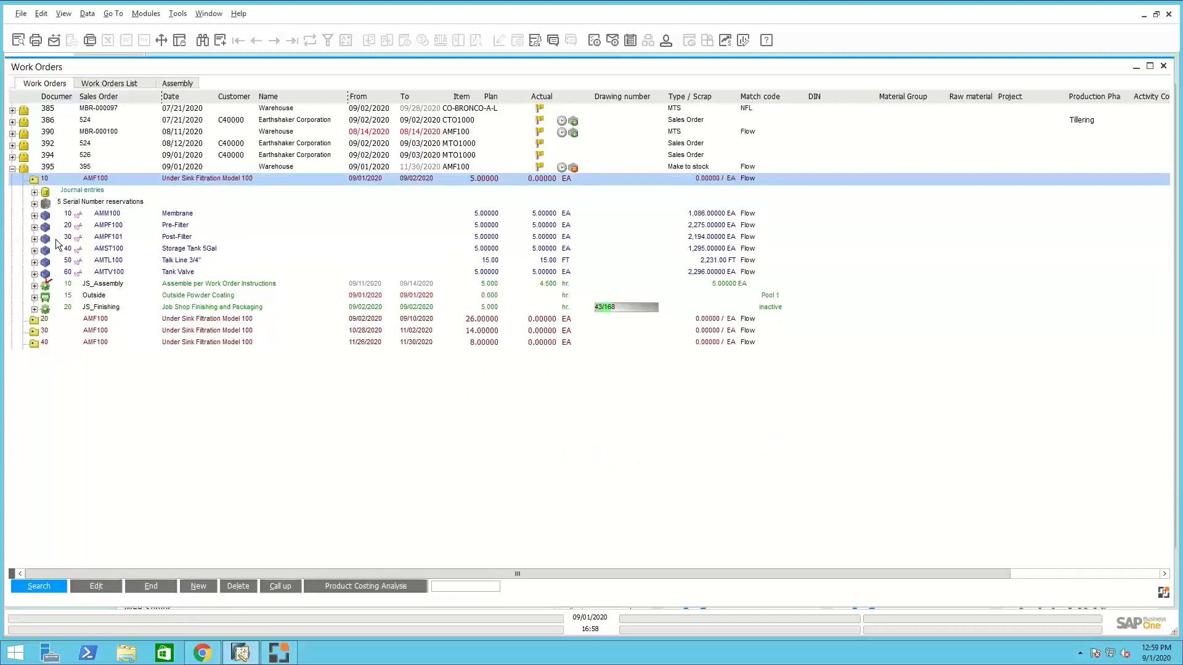
pyautogui.click(35, 309)
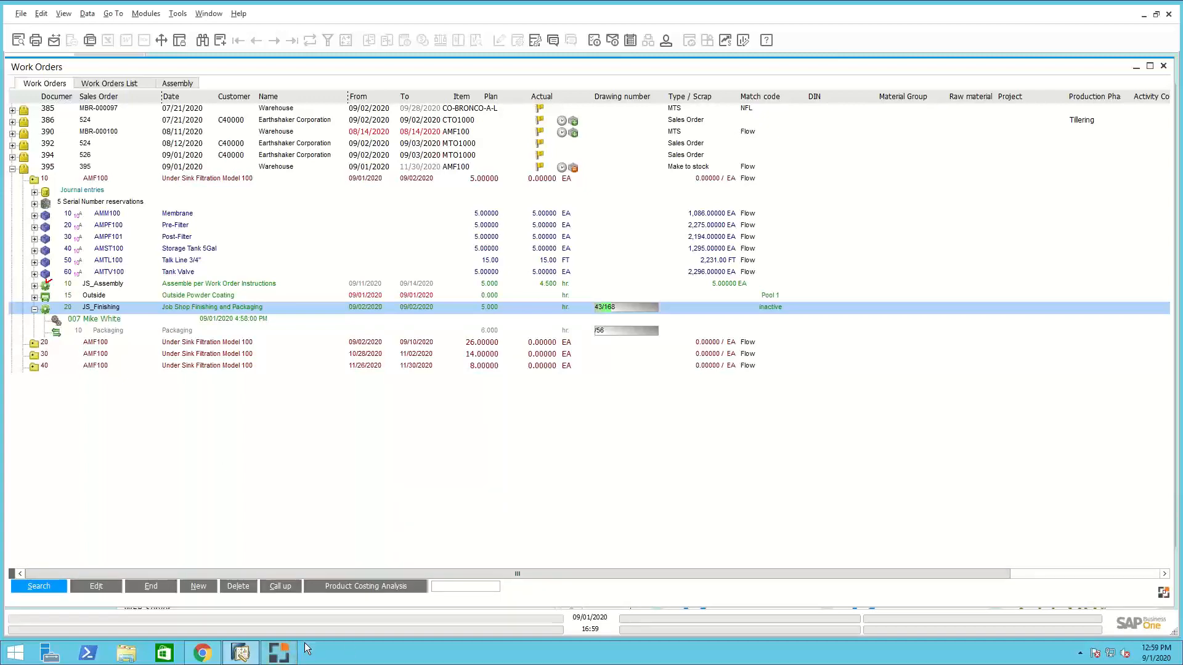
# Switch to the Beas web terminal and choose the running operation 395/10/20 for a work order stop
pyautogui.click(209, 656)
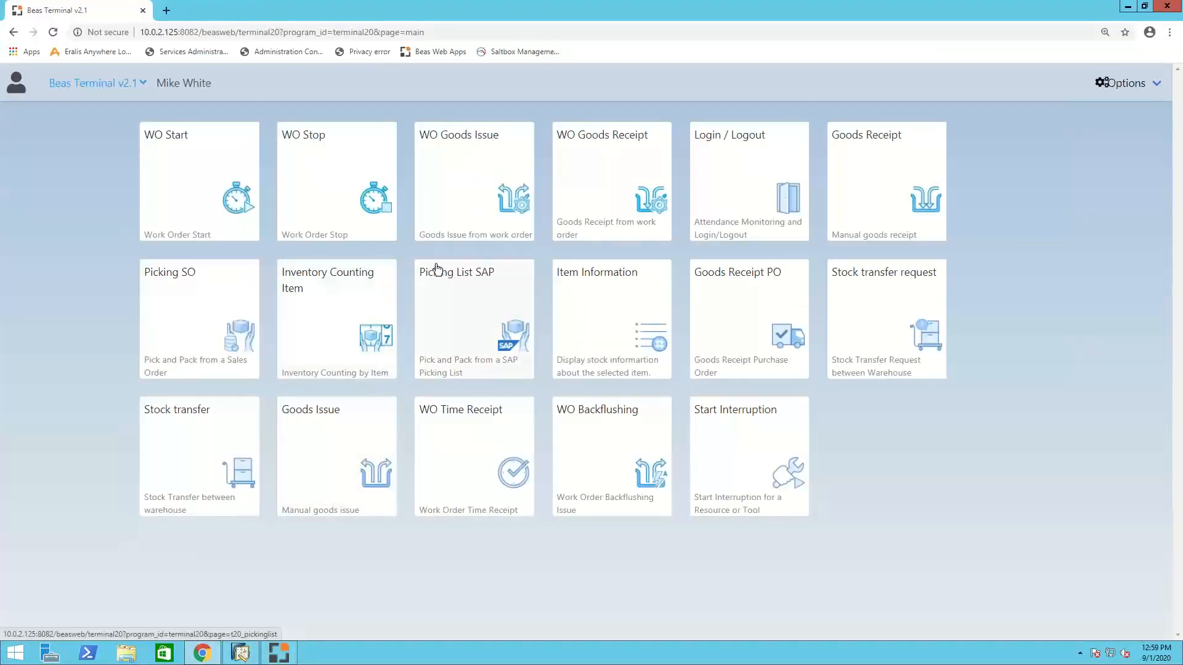
pyautogui.click(323, 164)
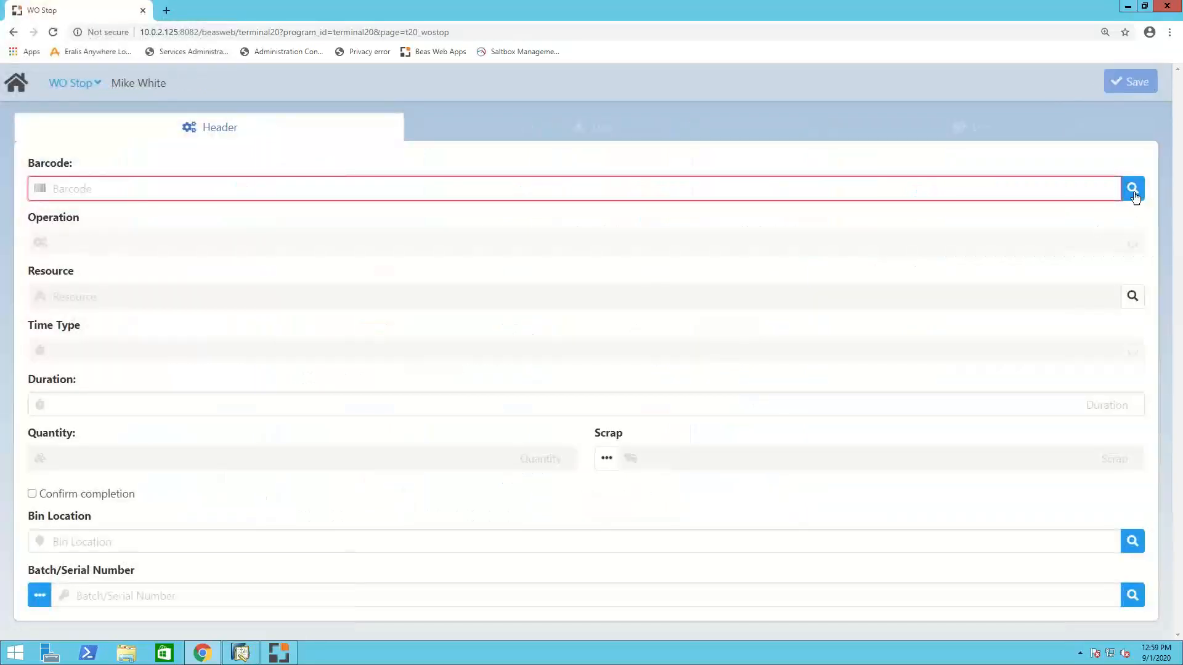
pyautogui.click(1134, 189)
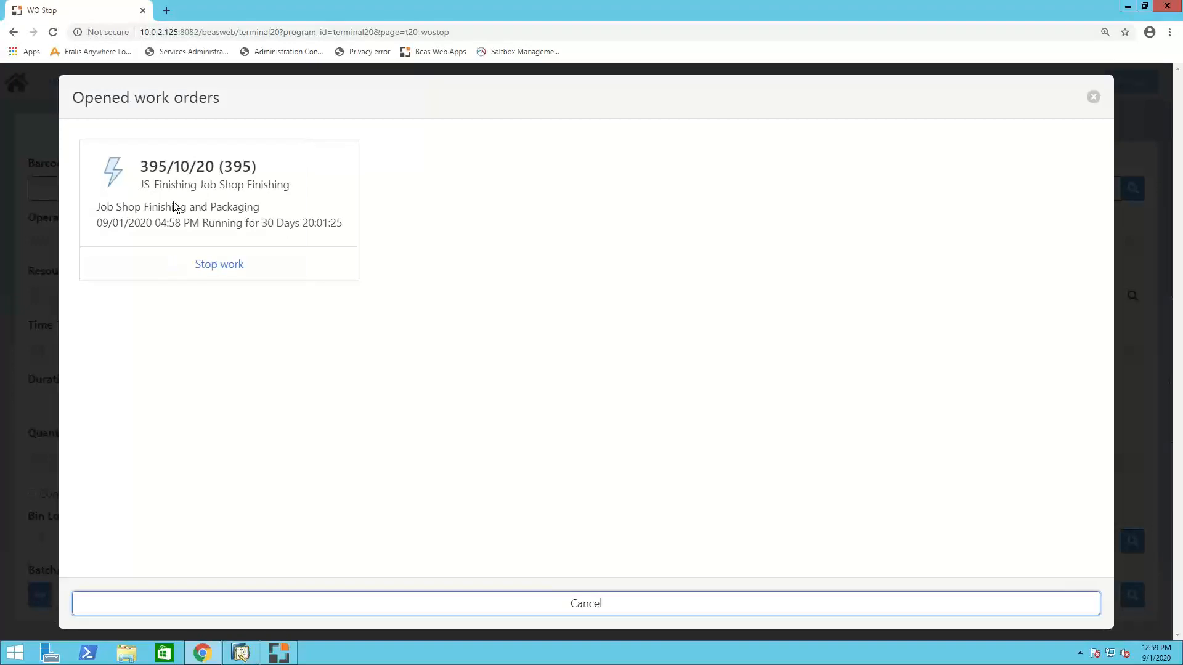
pyautogui.click(221, 266)
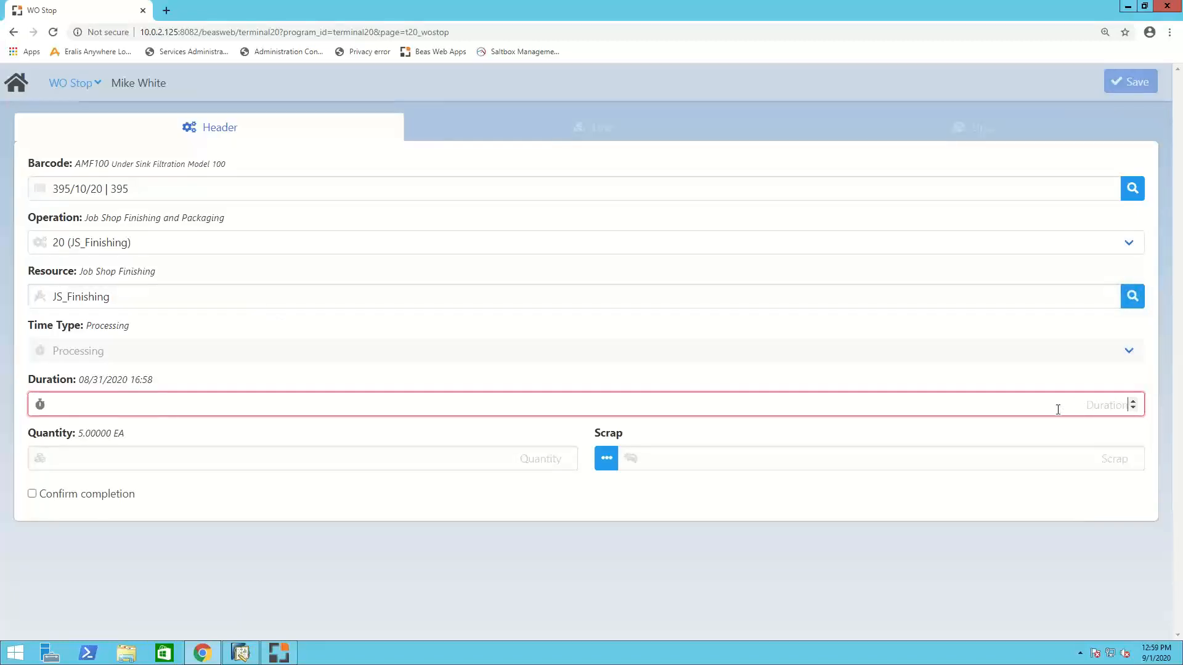
# Set the duration of the JS_Finishing work order stop to 1
pyautogui.write('100')
pyautogui.press('Tab')
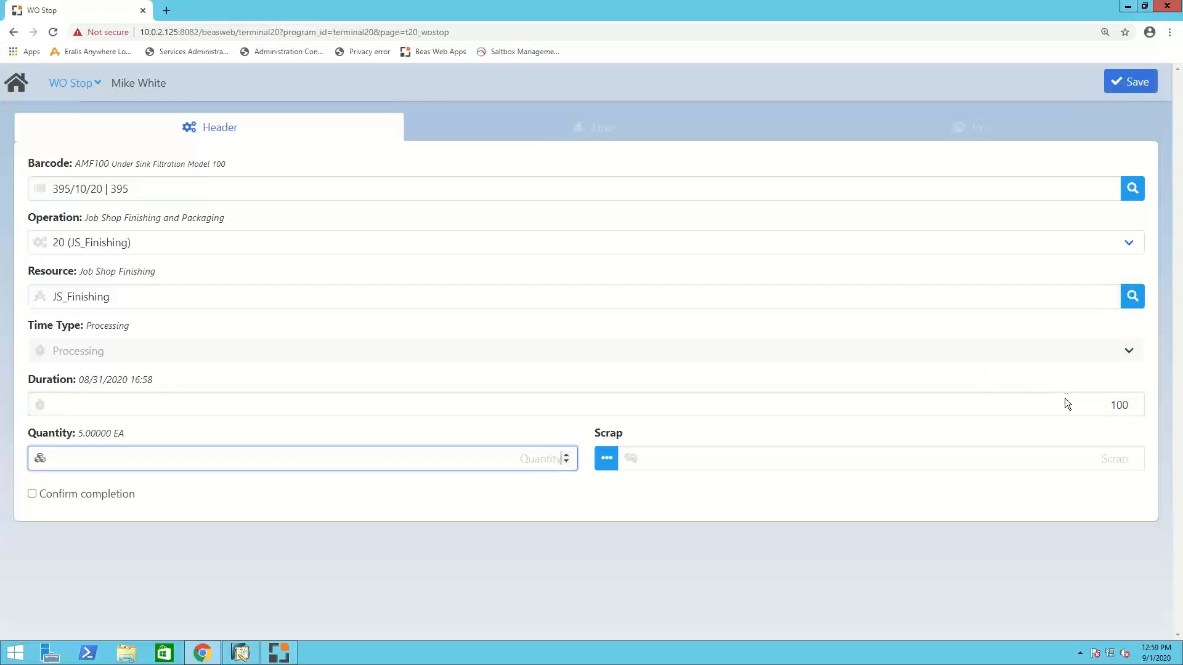
pyautogui.doubleClick(1120, 405)
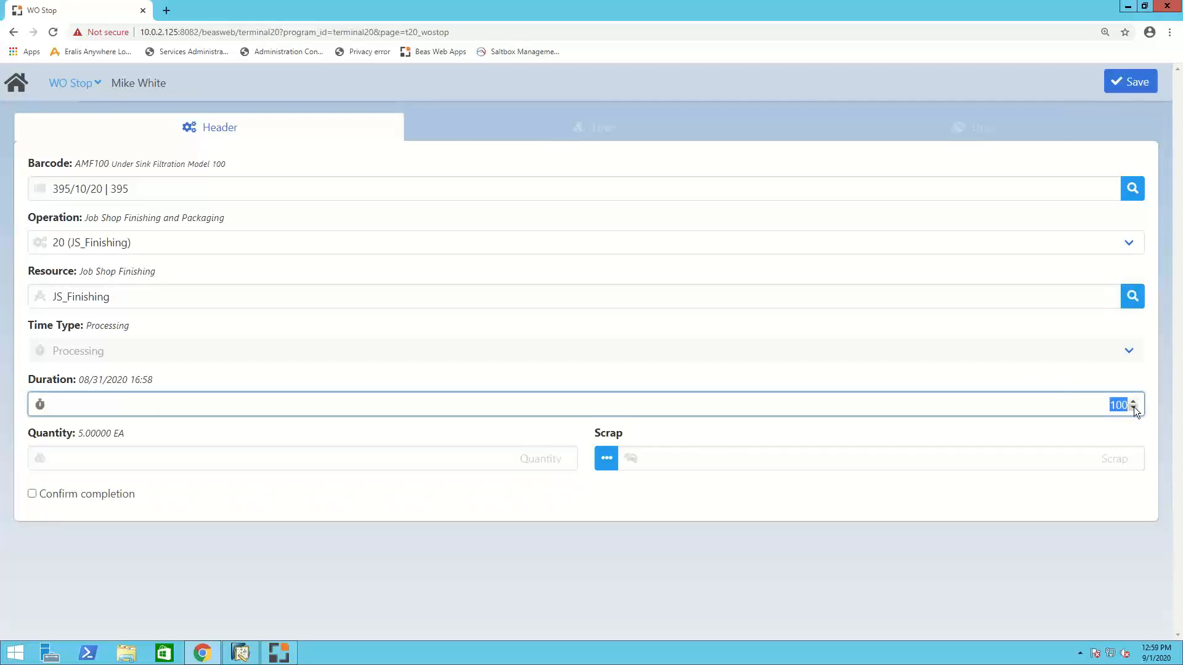
pyautogui.write('1')
pyautogui.press('Tab')
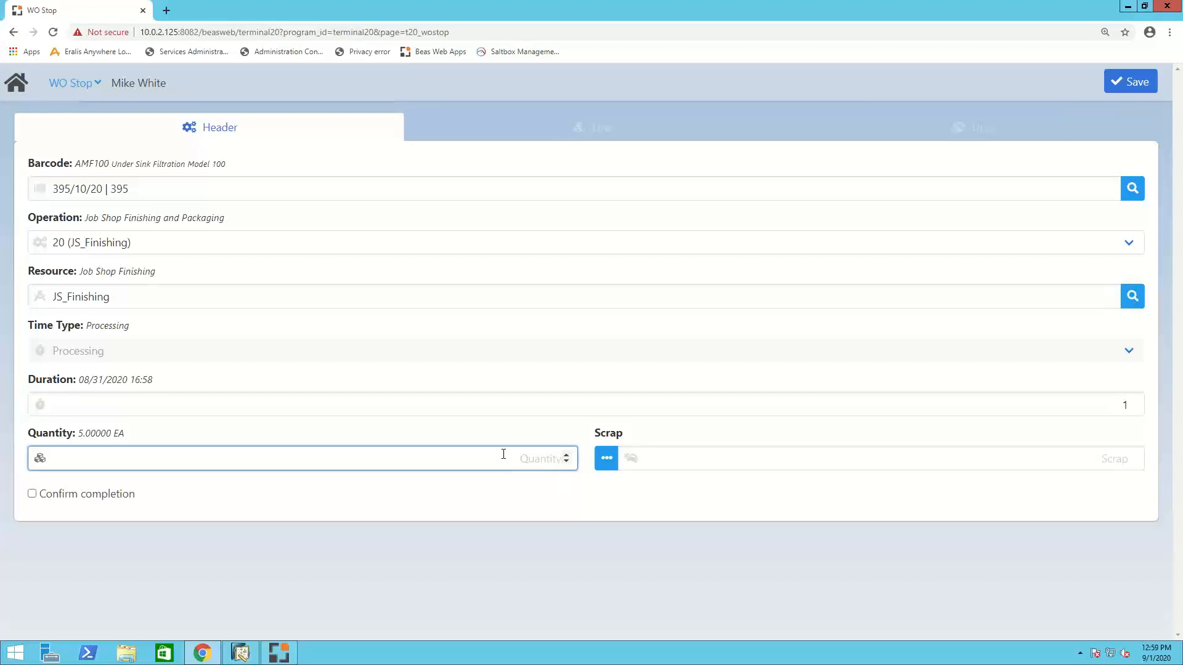
# Try to report a quantity of 14 EA for the JS_Finishing operation
pyautogui.write('14')
pyautogui.press('Return')
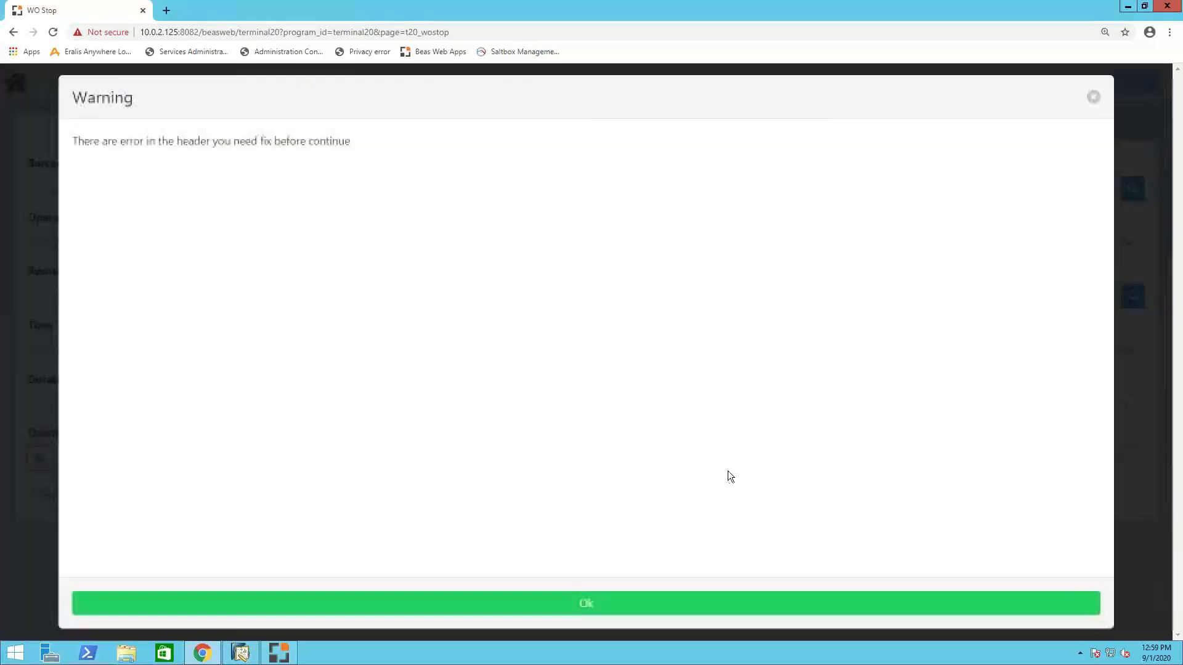
pyautogui.click(593, 604)
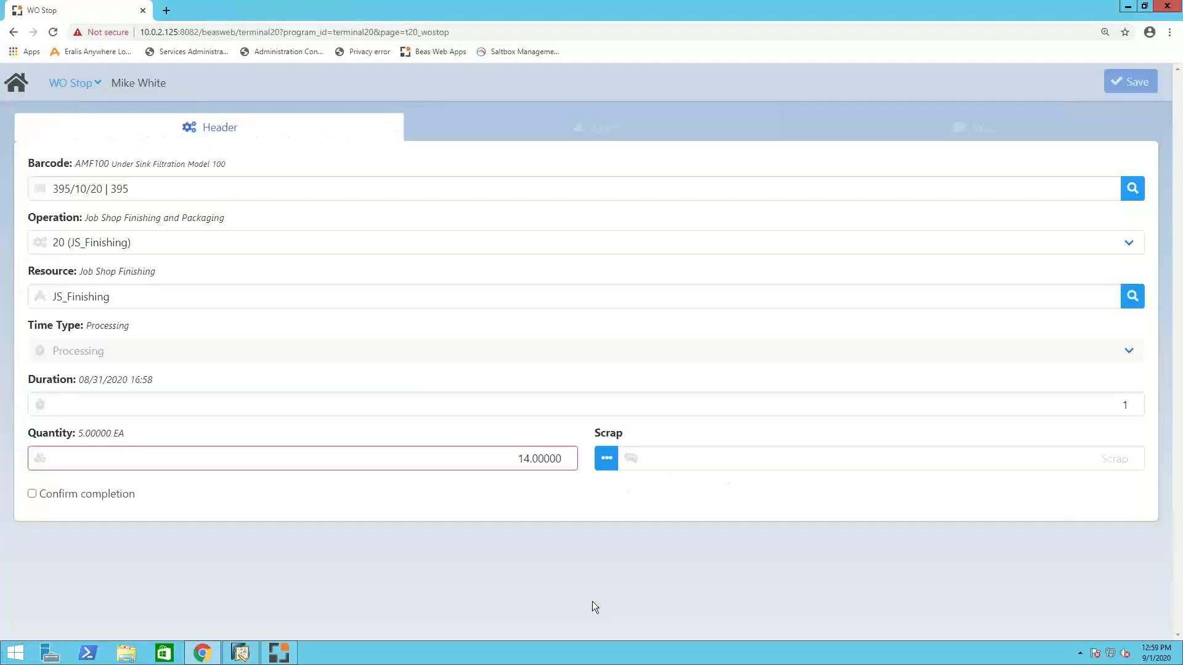
# Enable completion confirmation for operation 395/10/20 and set its reported quantity to 2 EA
pyautogui.click(40, 497)
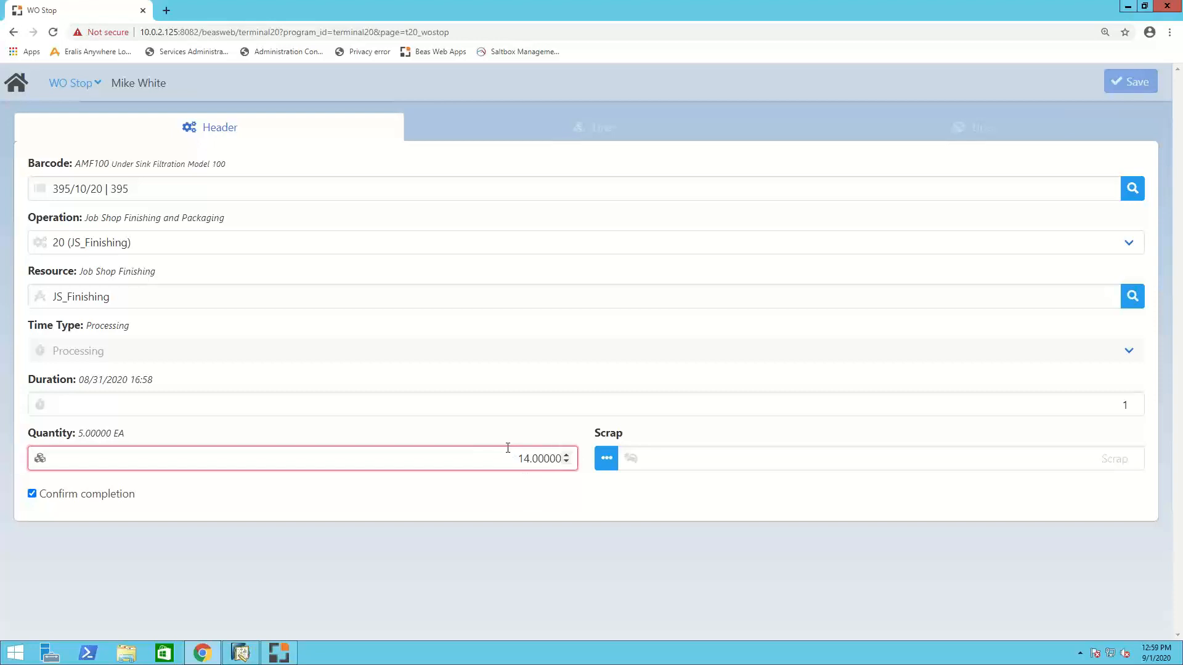
pyautogui.moveTo(516, 459); pyautogui.dragTo(567, 460)
pyautogui.write('2')
pyautogui.click(675, 461)
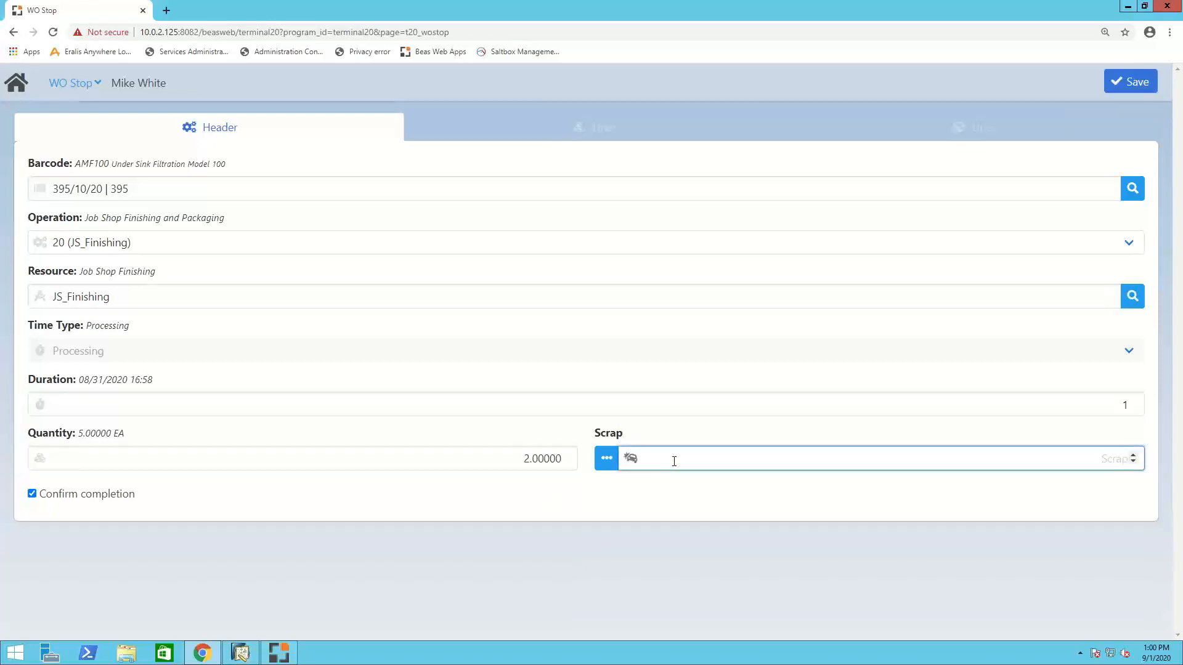
# Report a scrap quantity of 1 for operation 395/10/20, save the work order stop and return to the terminal's main page
pyautogui.write('1')
pyautogui.click(1127, 81)
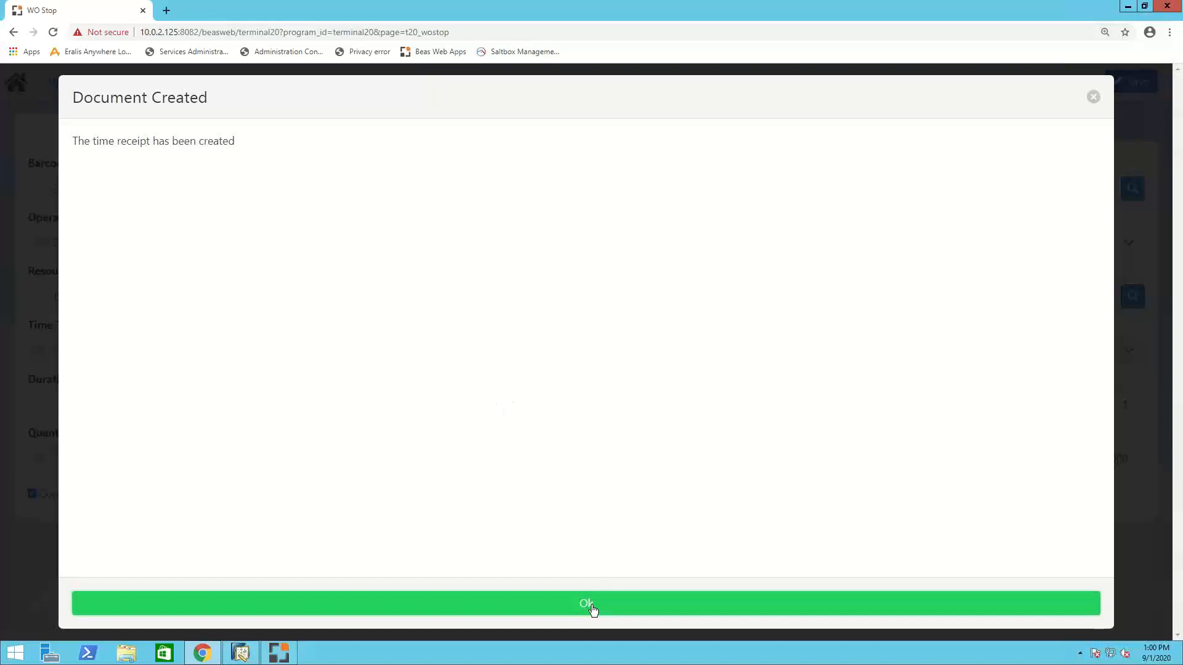
pyautogui.click(592, 607)
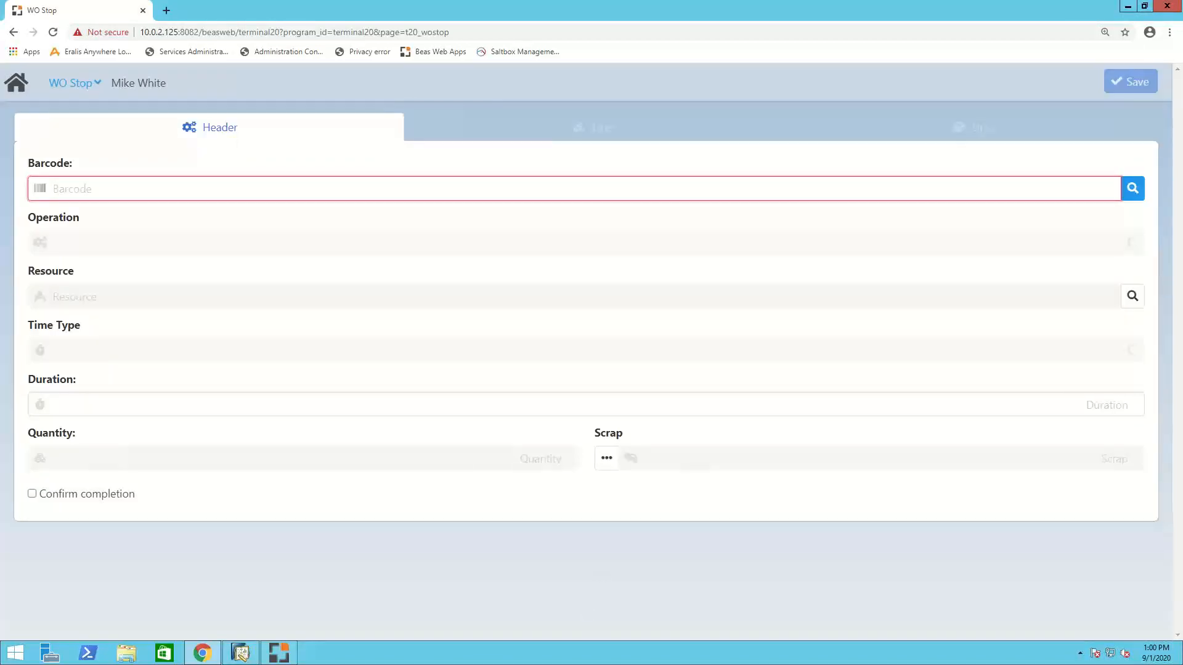
pyautogui.click(16, 82)
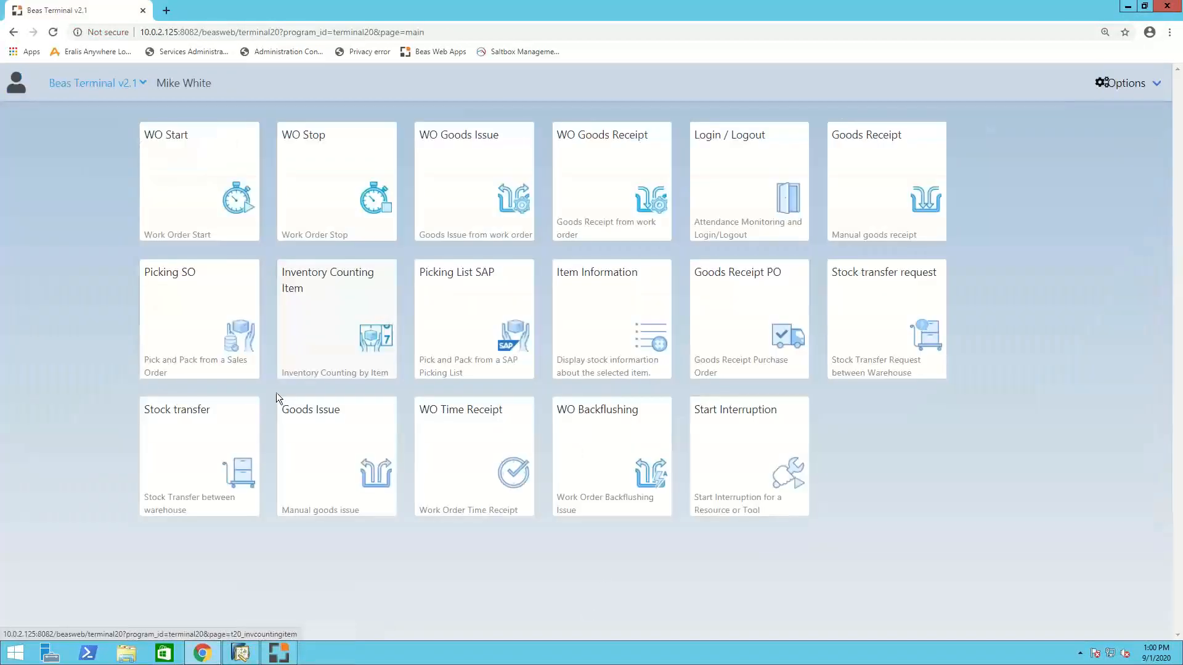
# Switch to SAP Business One and examine the journal entries of the JS_Finishing time receipt in work order 395, position 10
pyautogui.click(240, 652)
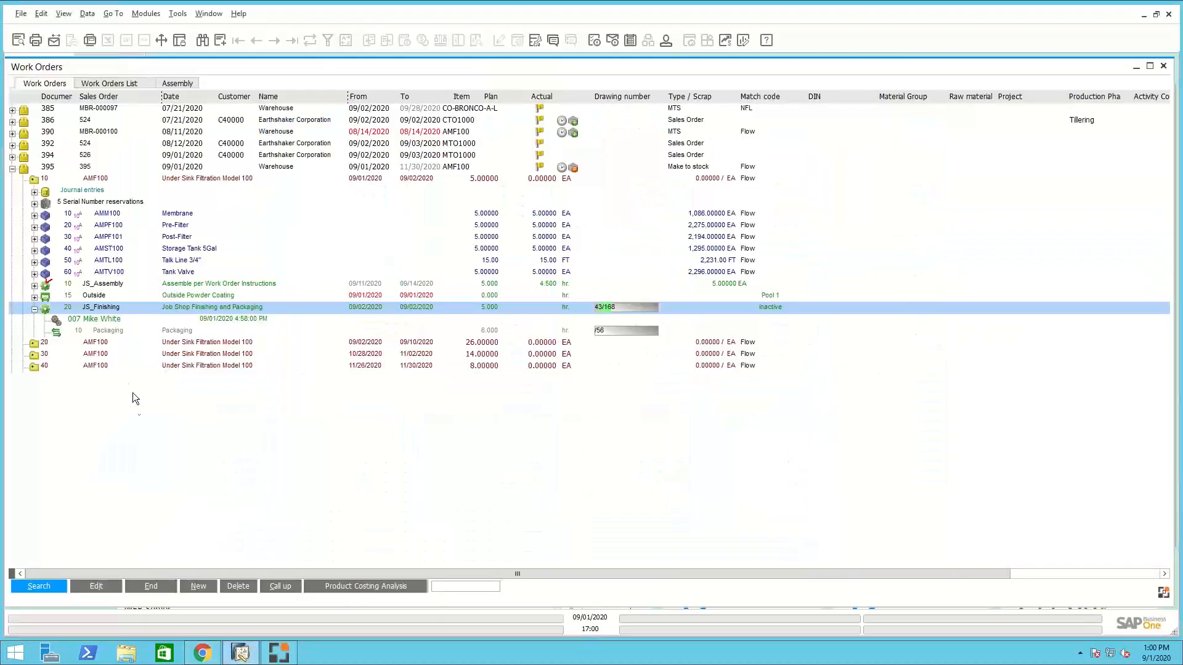
pyautogui.click(32, 179)
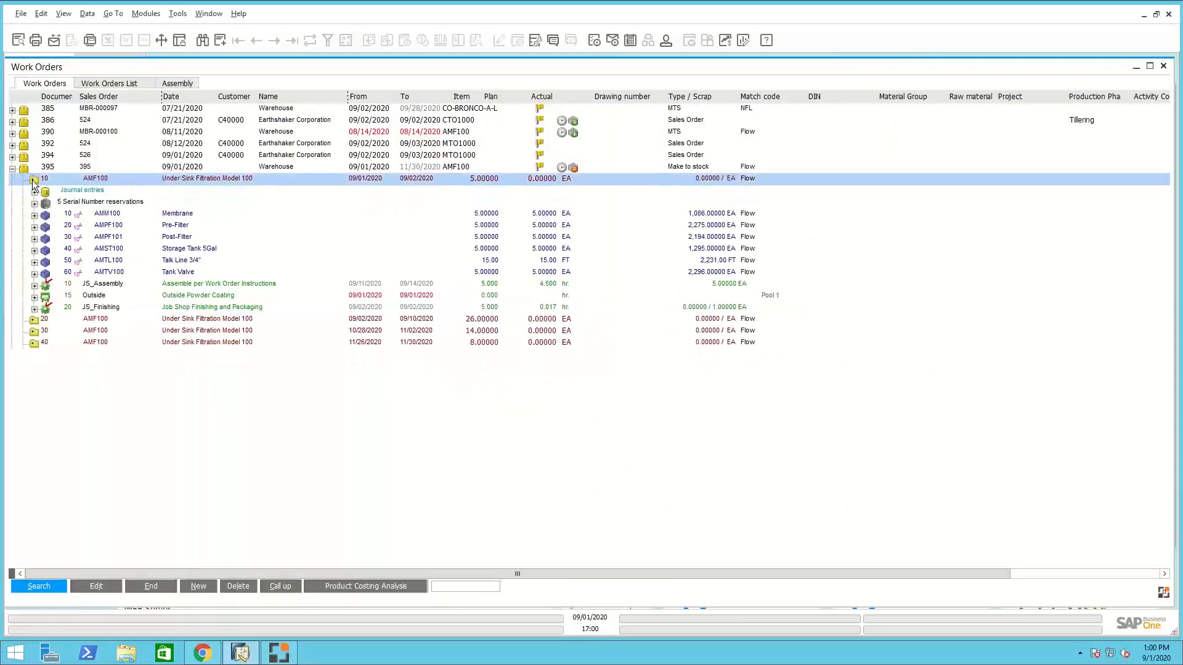
pyautogui.click(34, 309)
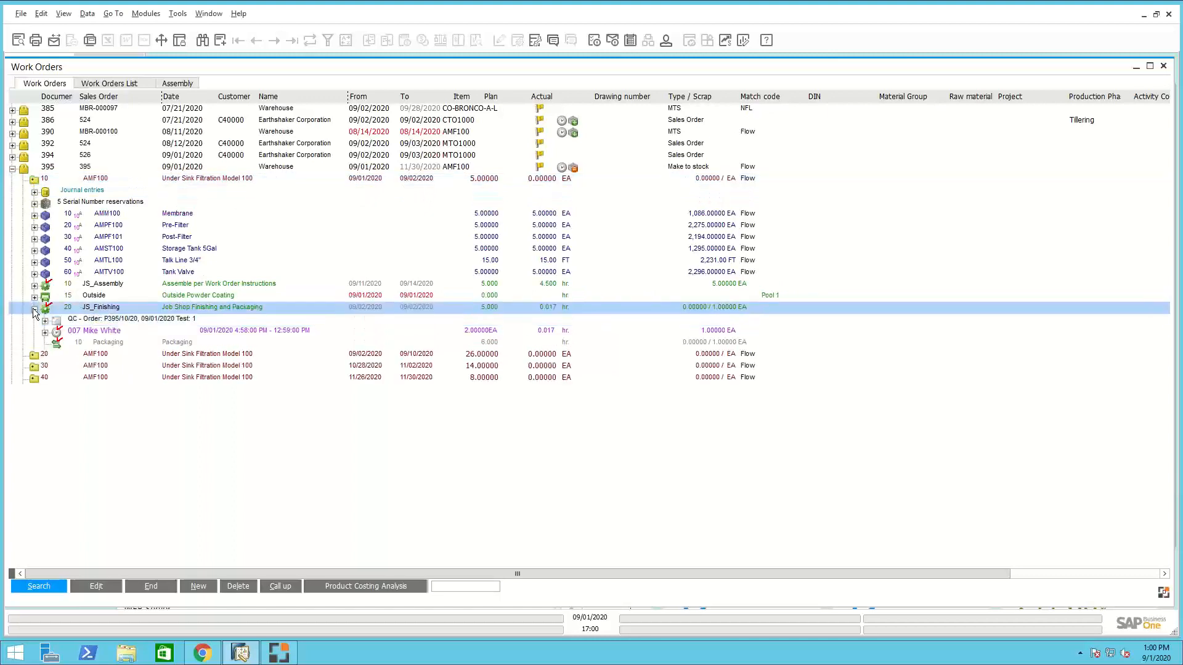
pyautogui.click(92, 333)
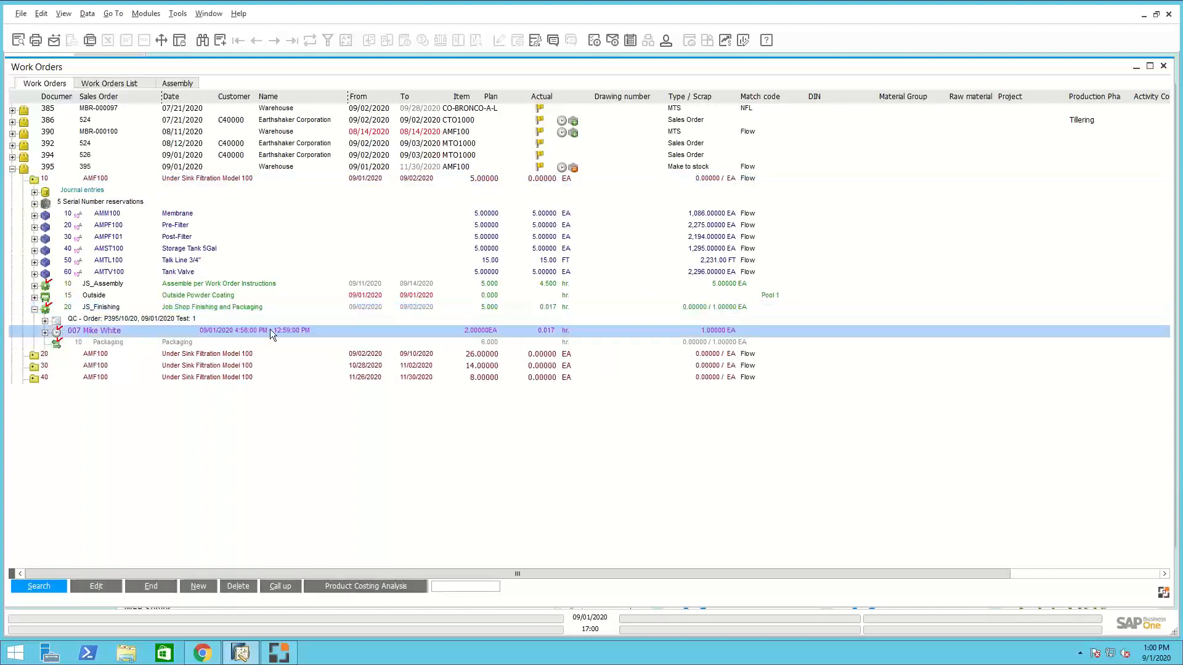
pyautogui.click(45, 333)
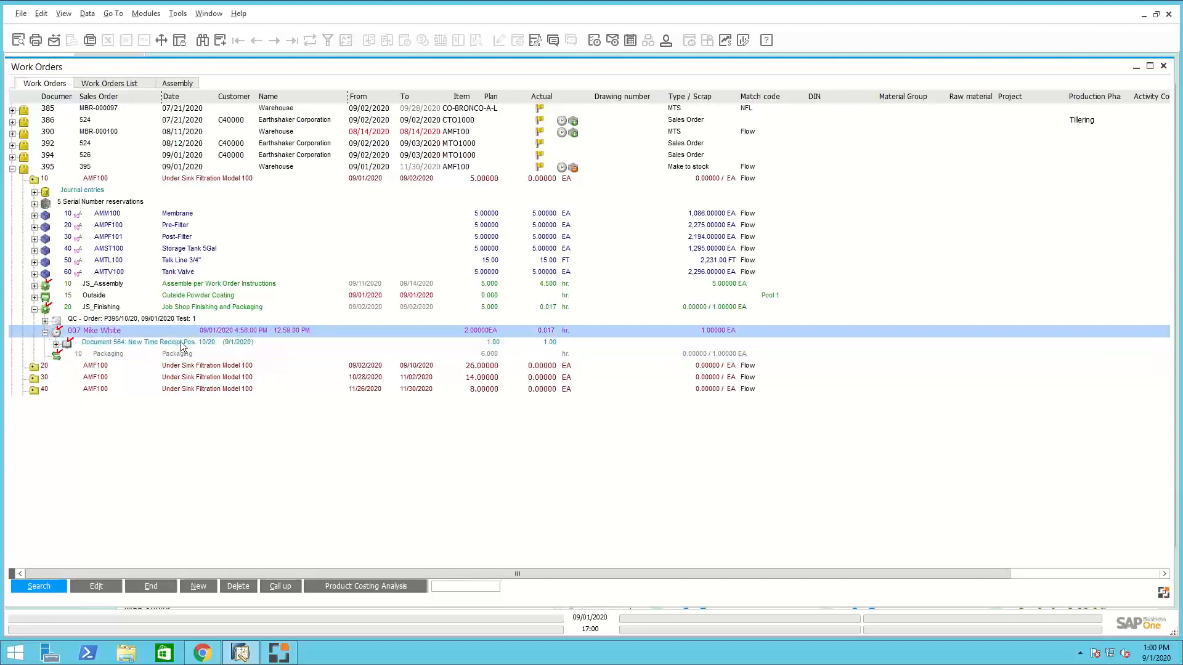
pyautogui.click(56, 344)
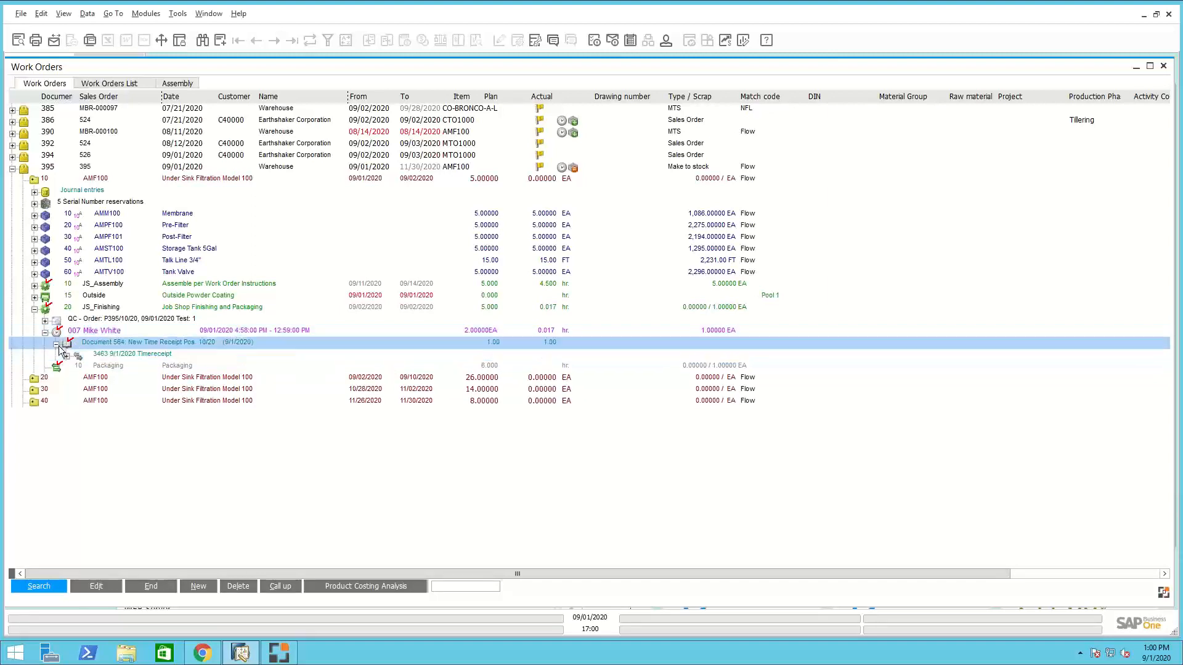
pyautogui.click(66, 356)
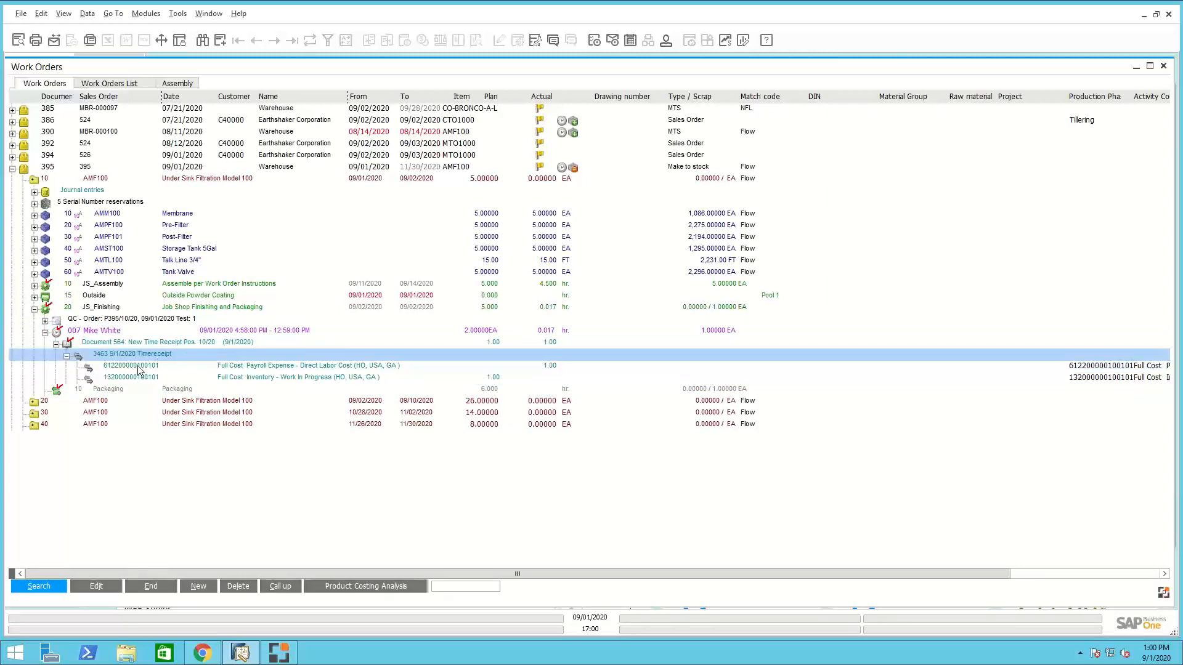
pyautogui.click(35, 309)
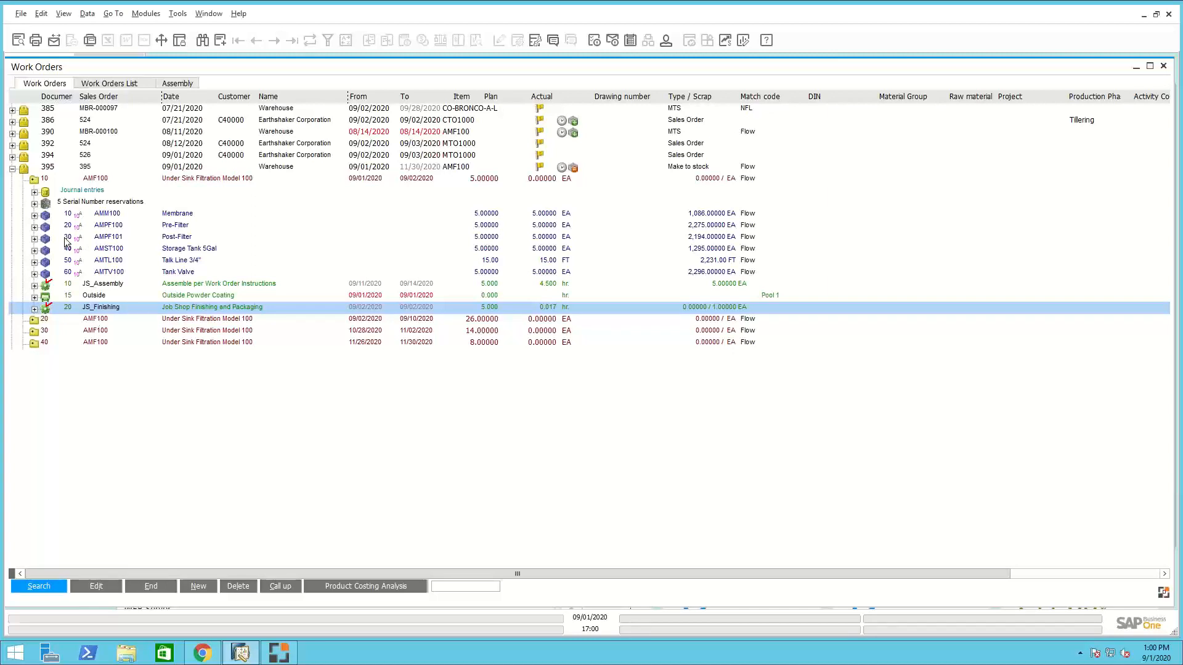
pyautogui.click(12, 169)
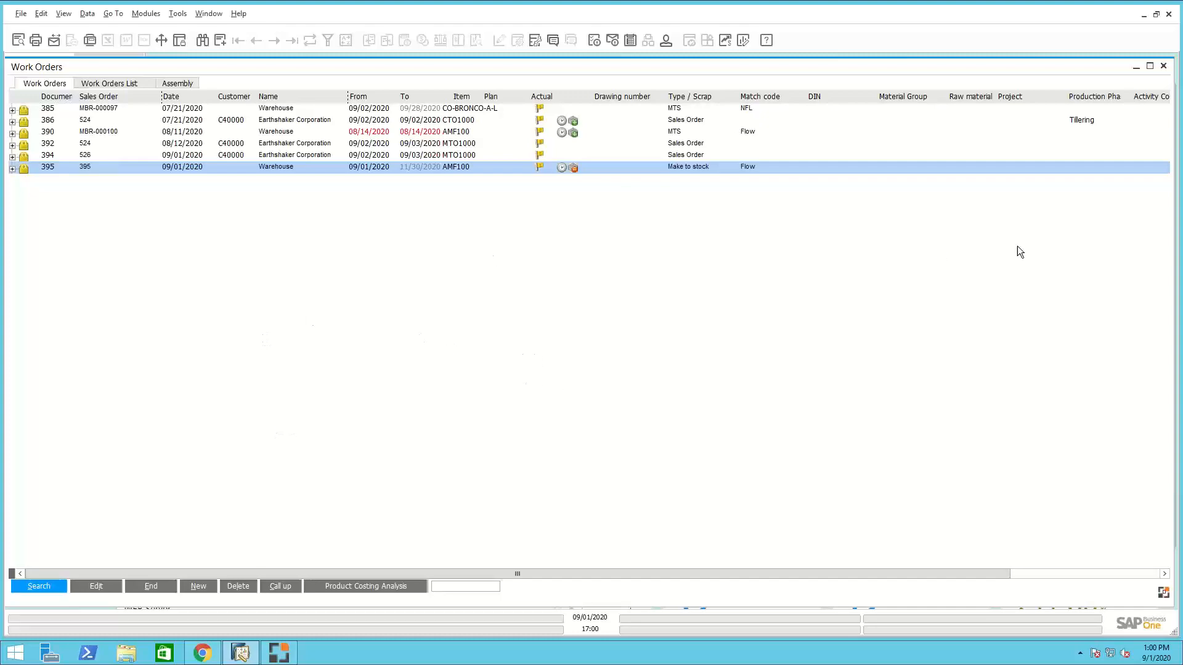
# Close the work orders and internal complaints lists, and open QC order P395/10/20 from the QC orders
pyautogui.click(1164, 66)
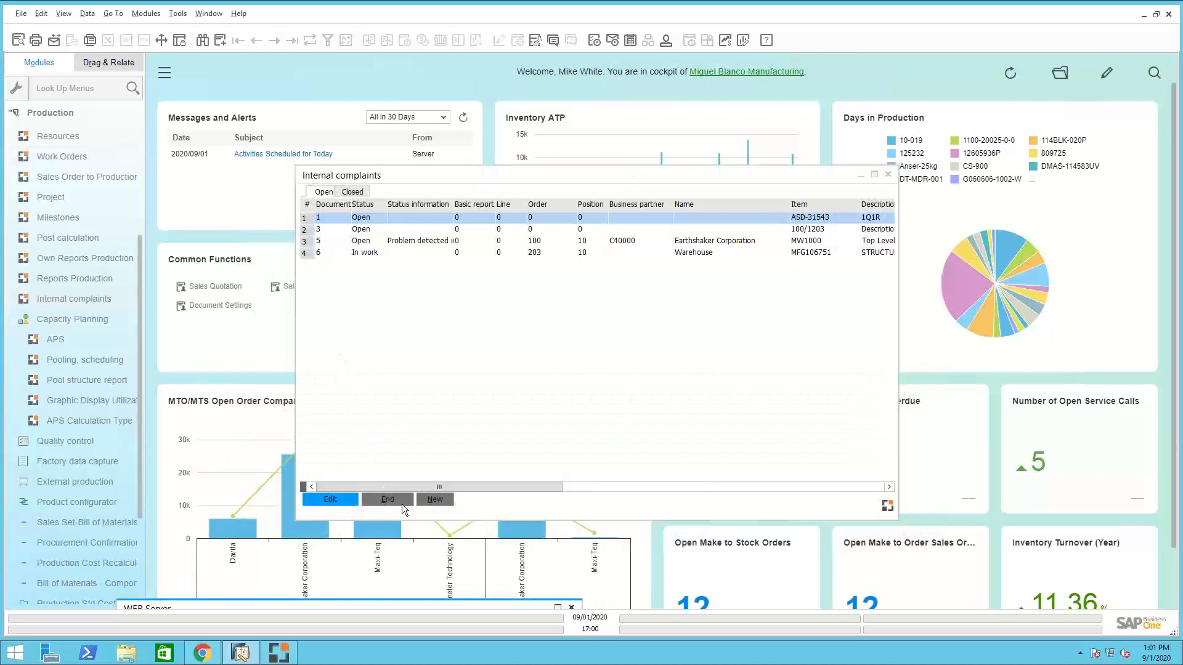
pyautogui.click(387, 500)
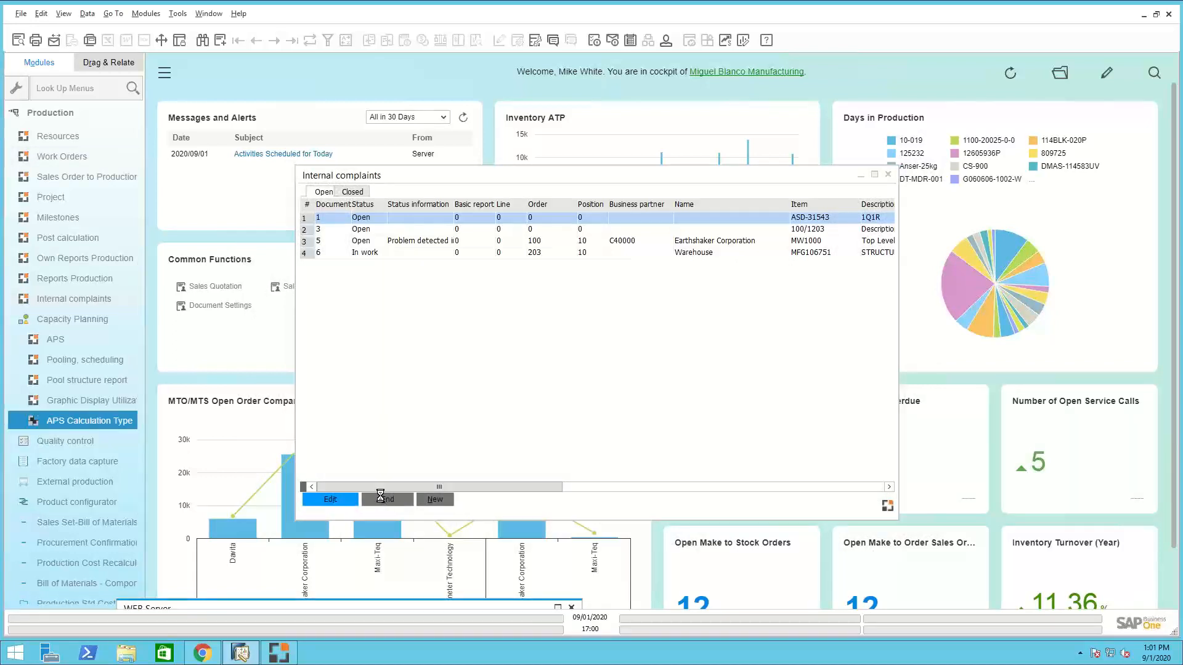
pyautogui.click(57, 439)
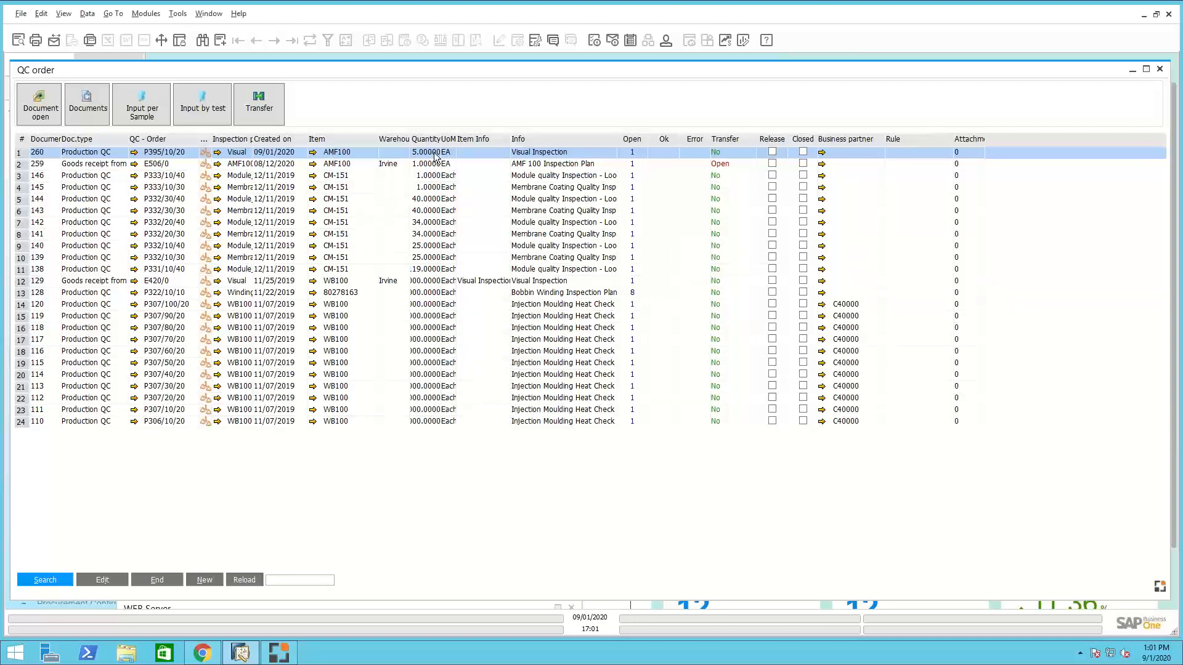
pyautogui.click(134, 151)
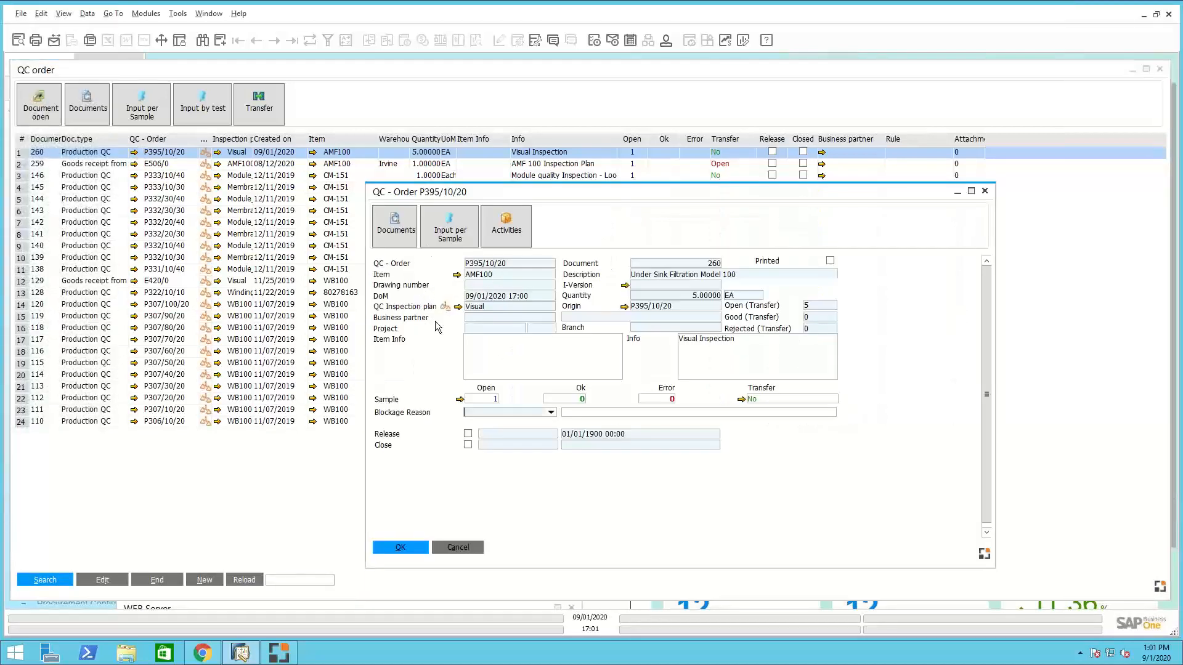
# Try to release and close QC order P395/10/20 manually
pyautogui.click(468, 434)
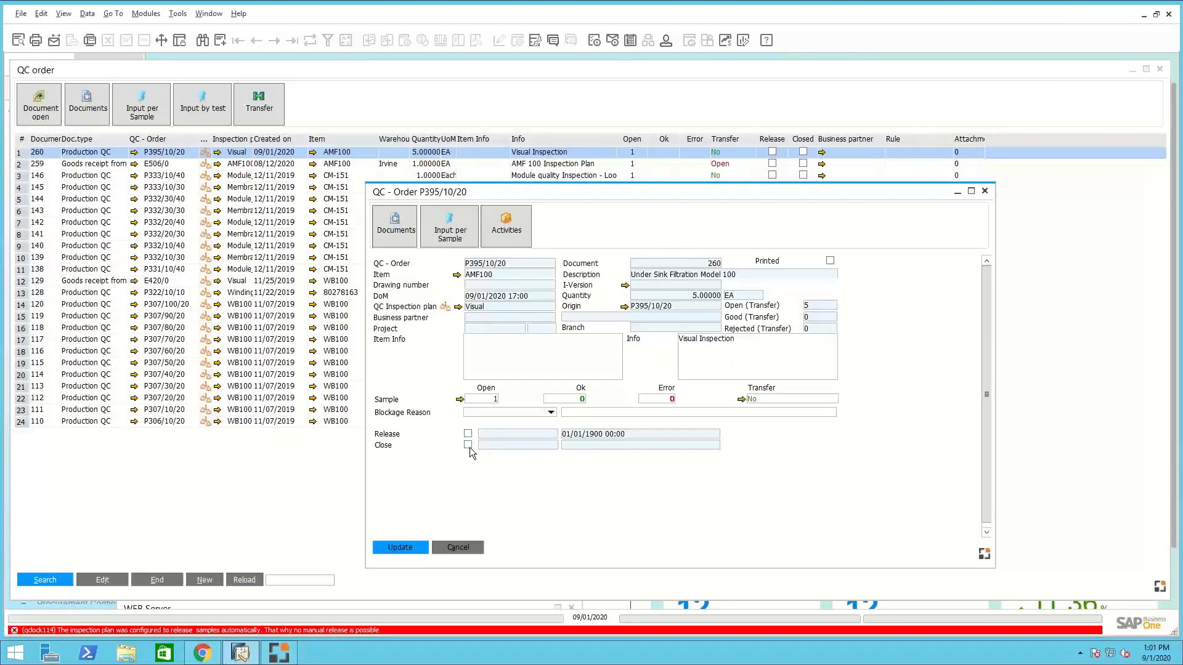
pyautogui.click(468, 445)
pyautogui.click(471, 447)
# Set Release 1 of sample 1 in QC order P395/10/20 to released, save it and close the QC orders
pyautogui.click(452, 234)
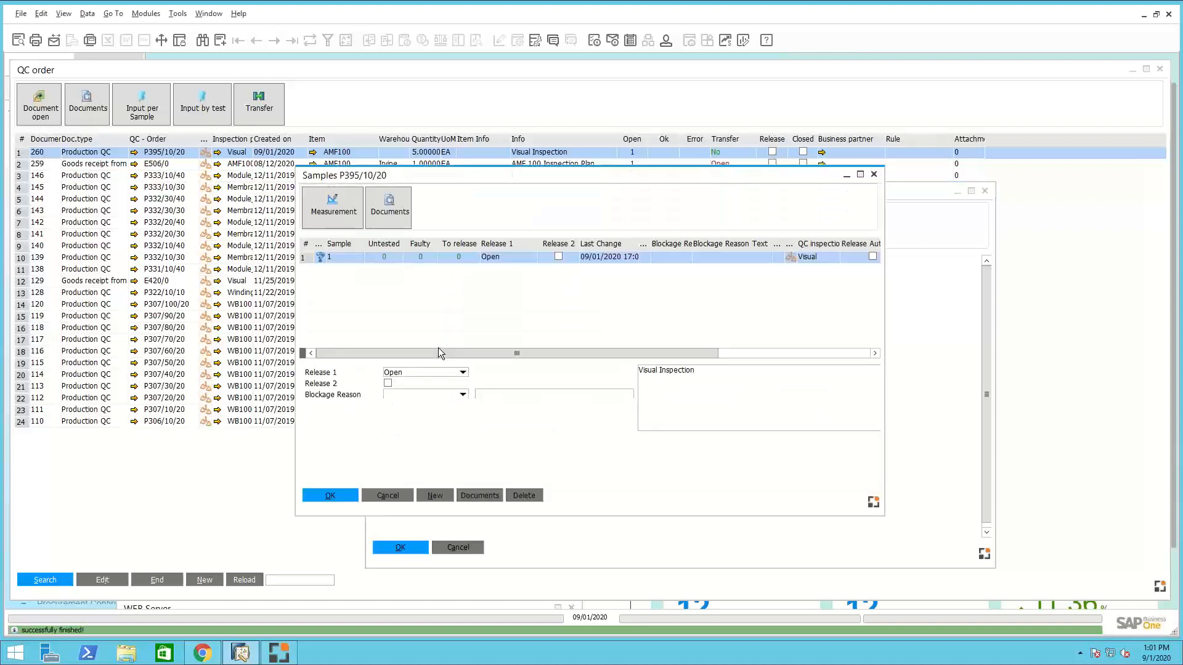
pyautogui.click(690, 391)
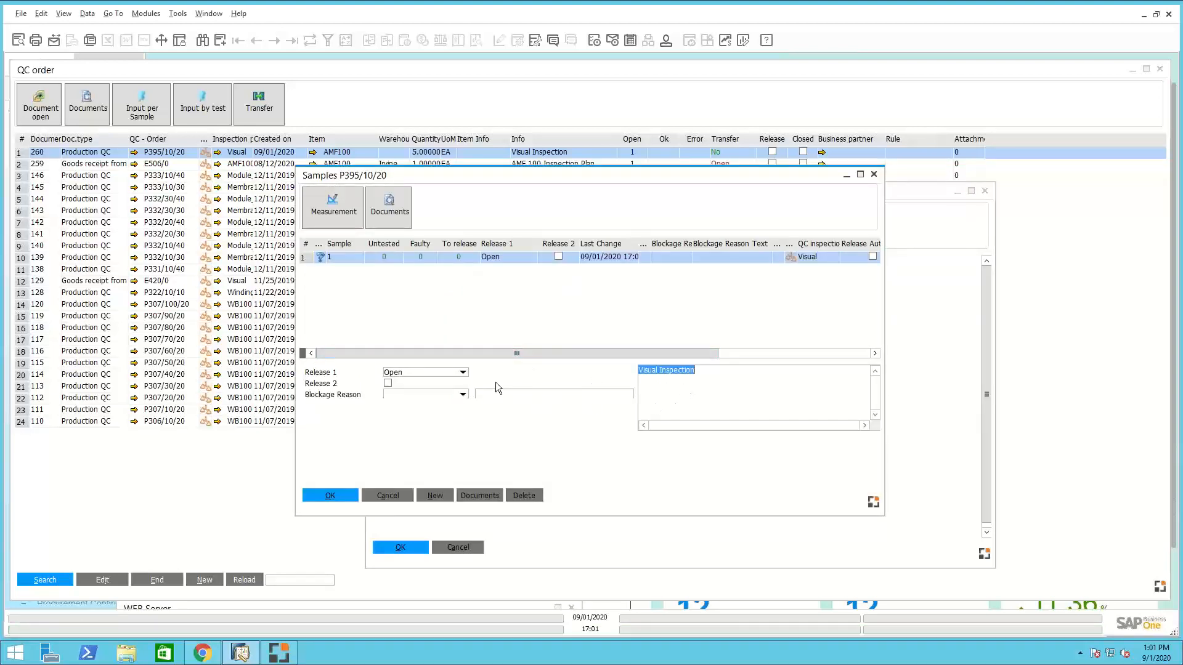
pyautogui.click(461, 375)
pyautogui.click(442, 395)
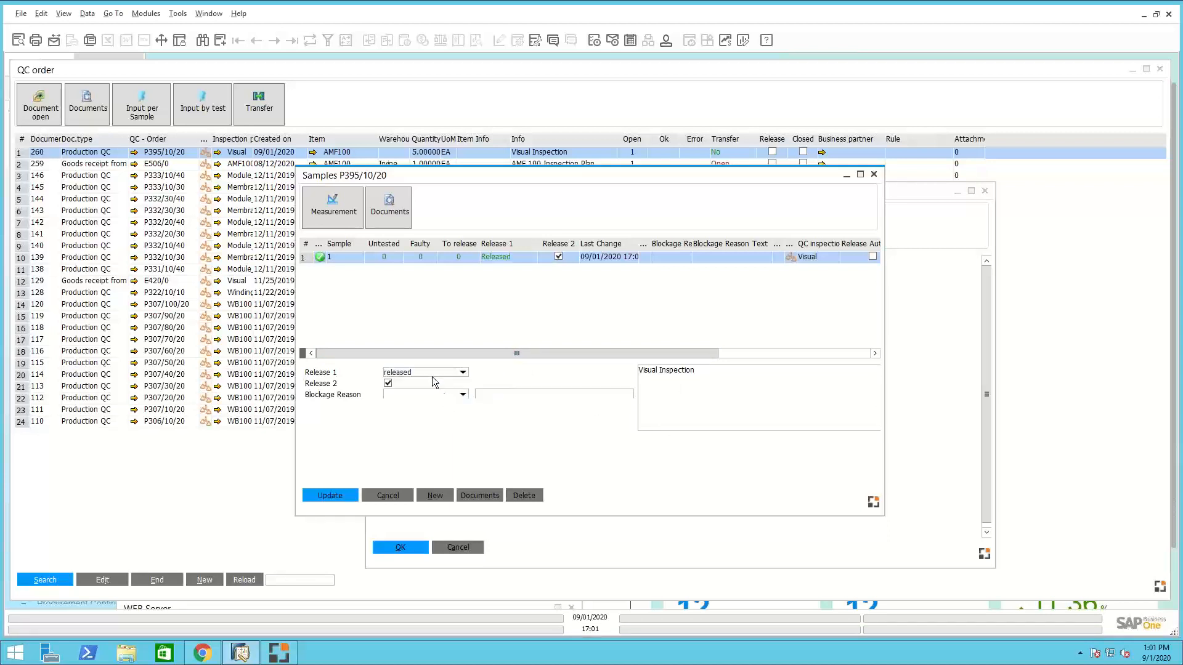
pyautogui.click(462, 396)
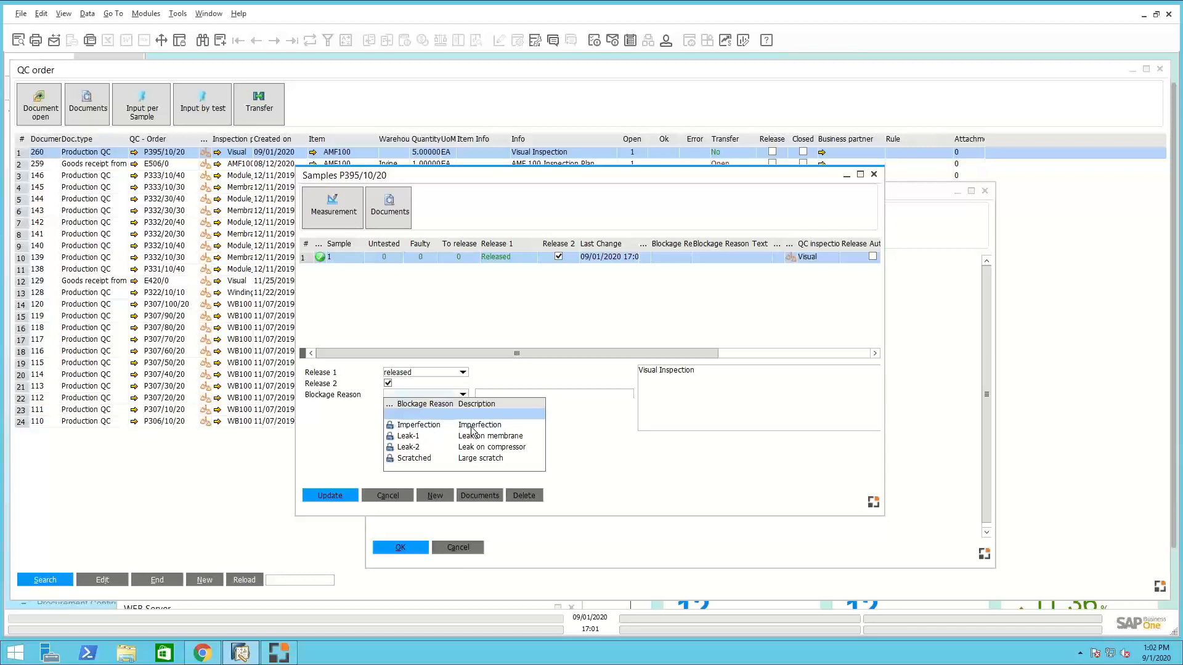
pyautogui.click(489, 376)
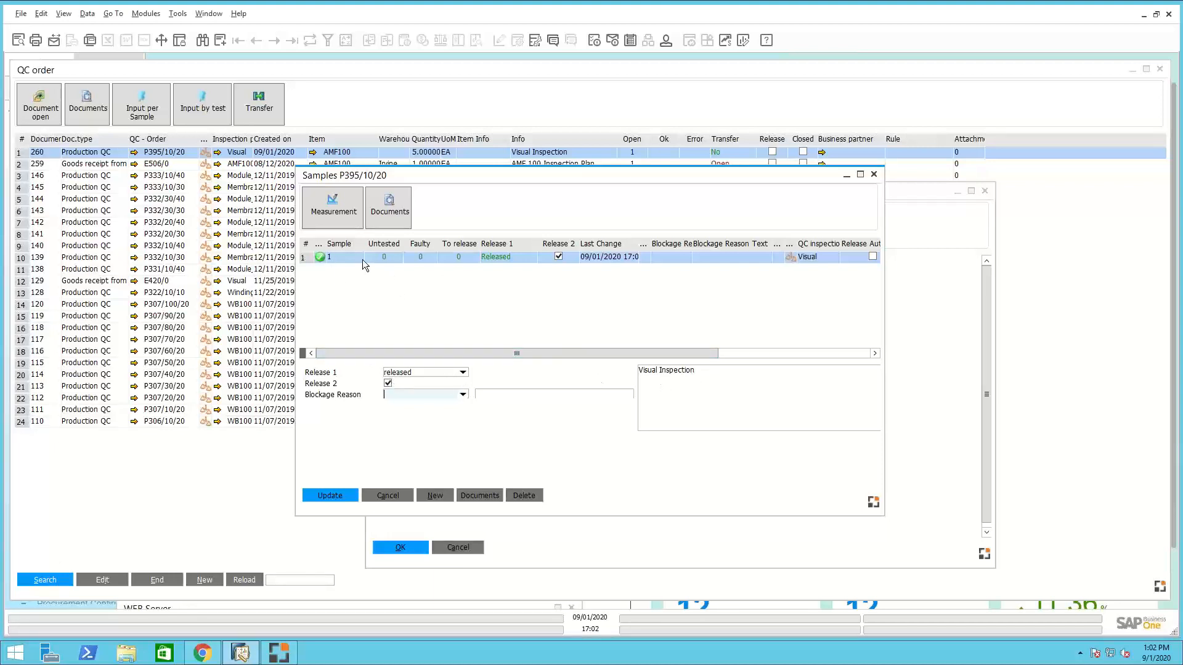
pyautogui.click(339, 496)
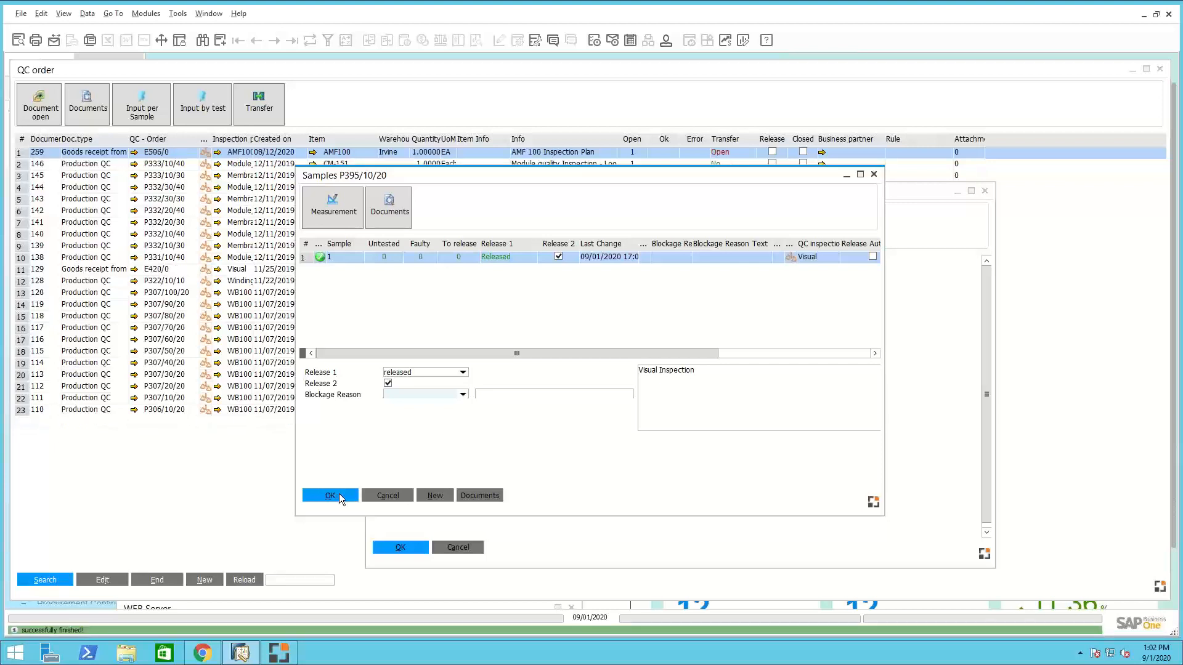
pyautogui.click(340, 497)
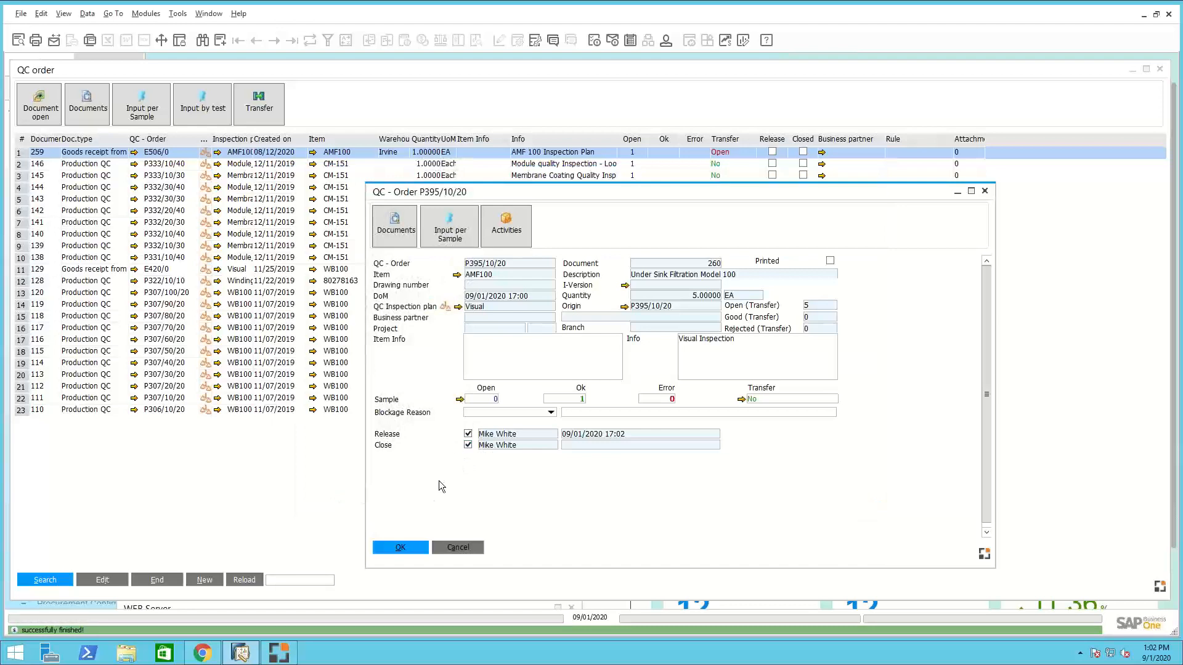
pyautogui.click(408, 548)
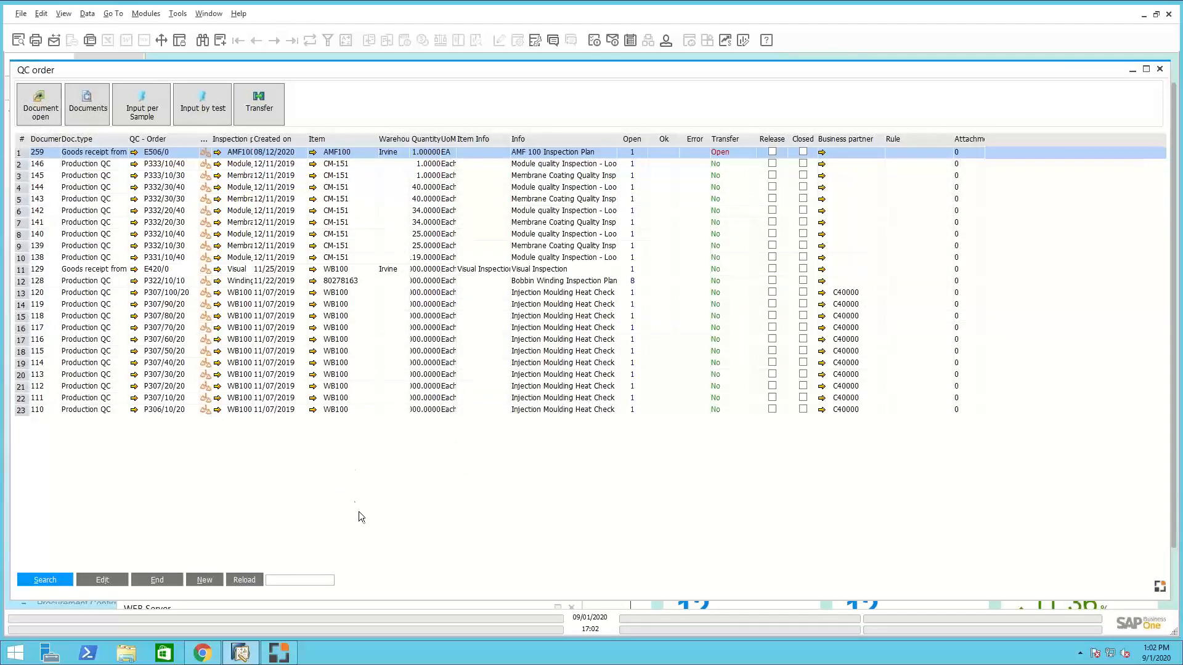
pyautogui.click(159, 581)
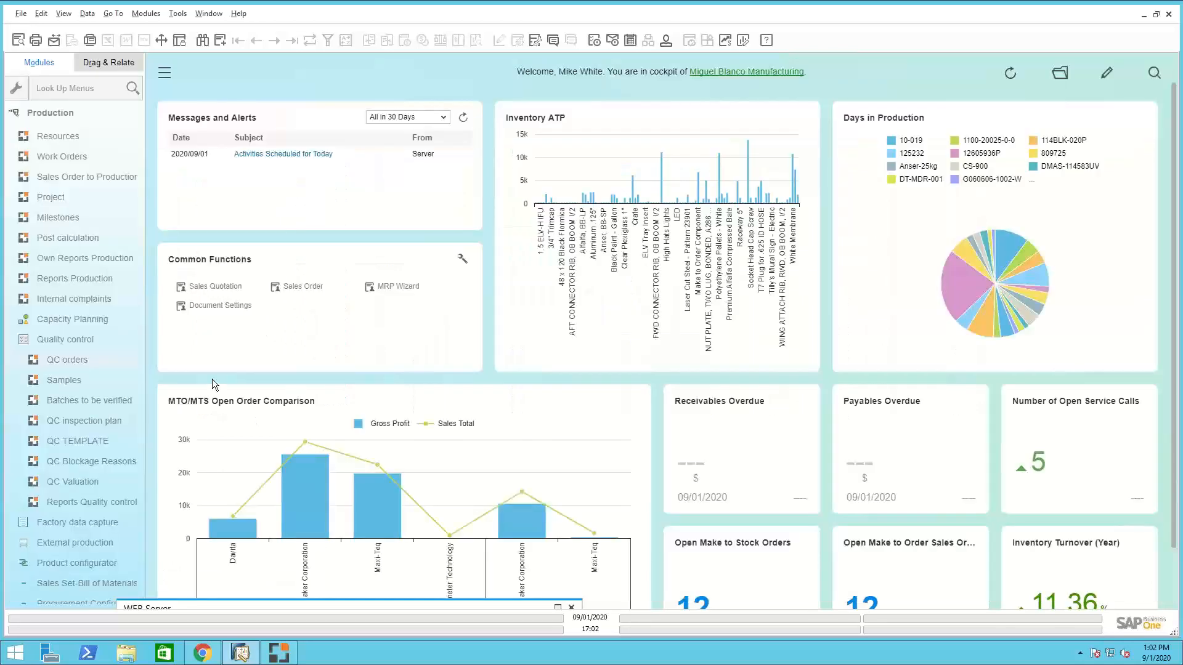
pyautogui.click(57, 341)
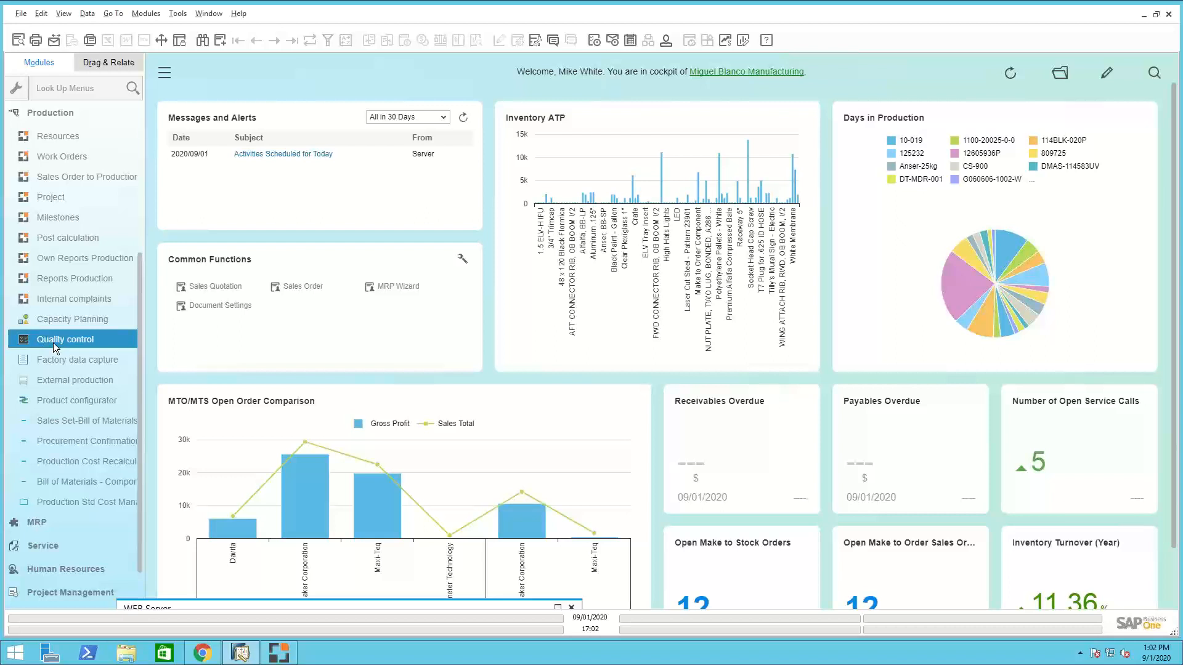
pyautogui.click(61, 114)
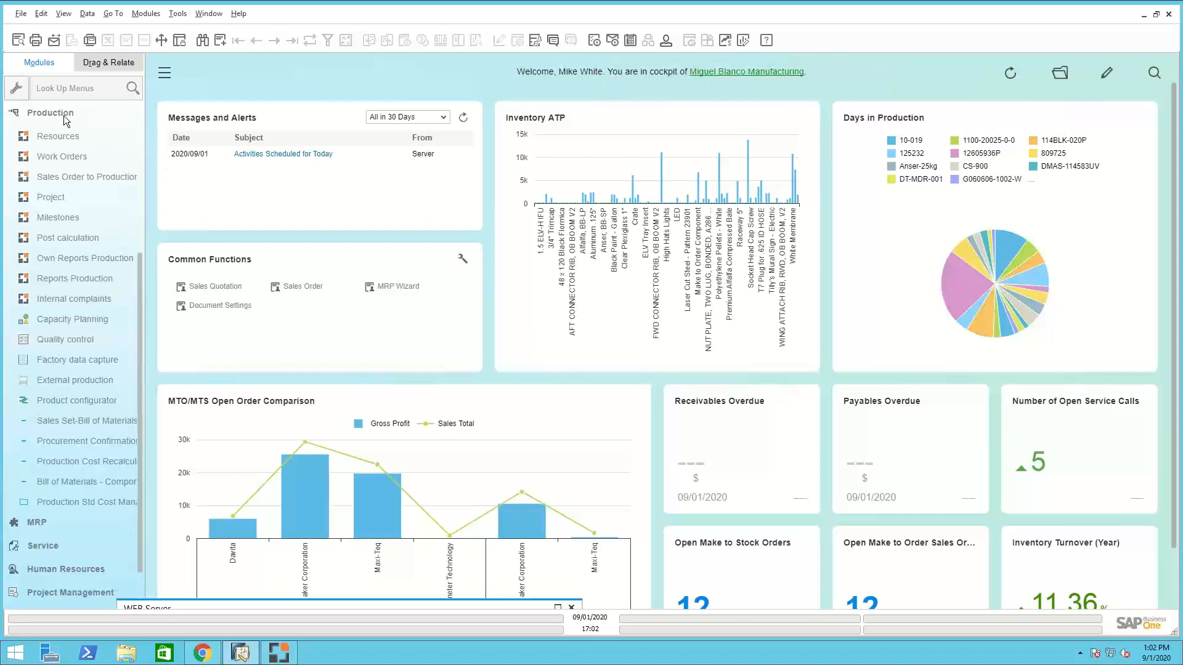
pyautogui.click(56, 116)
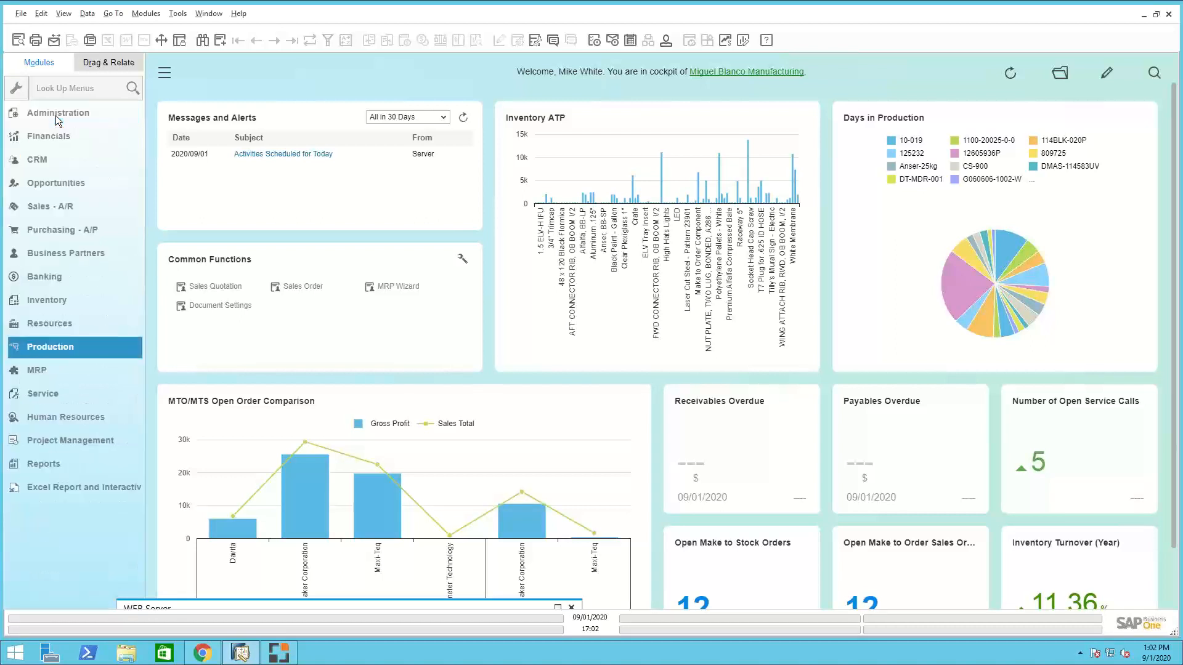
pyautogui.click(50, 208)
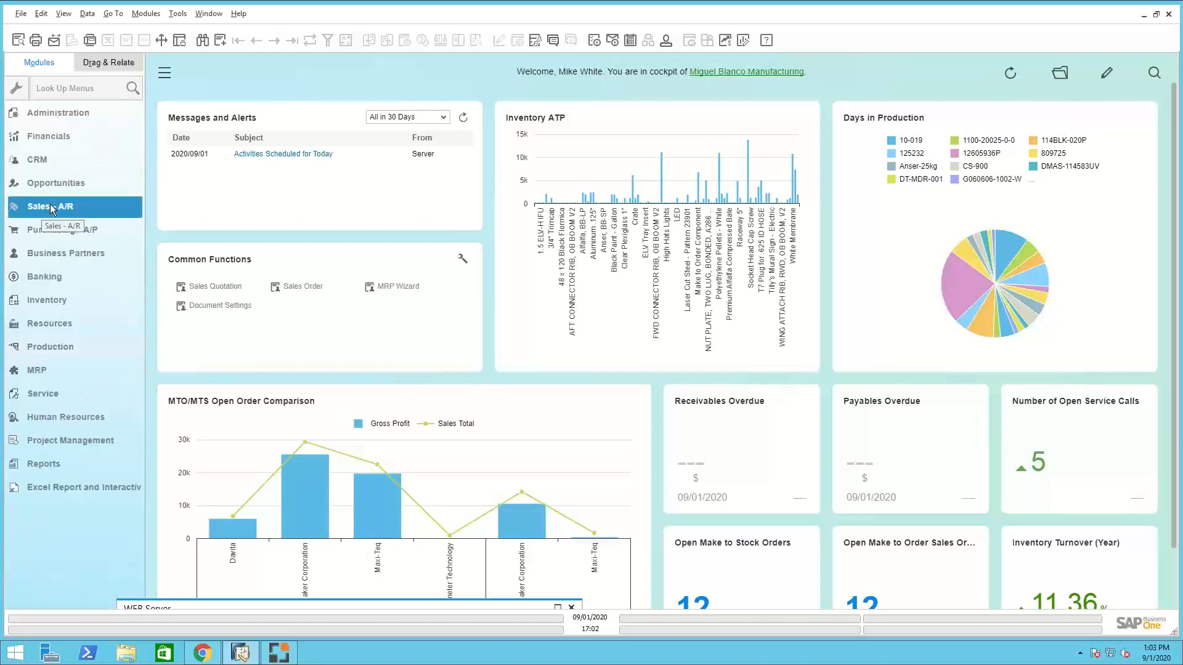
pyautogui.click(42, 371)
pyautogui.click(47, 349)
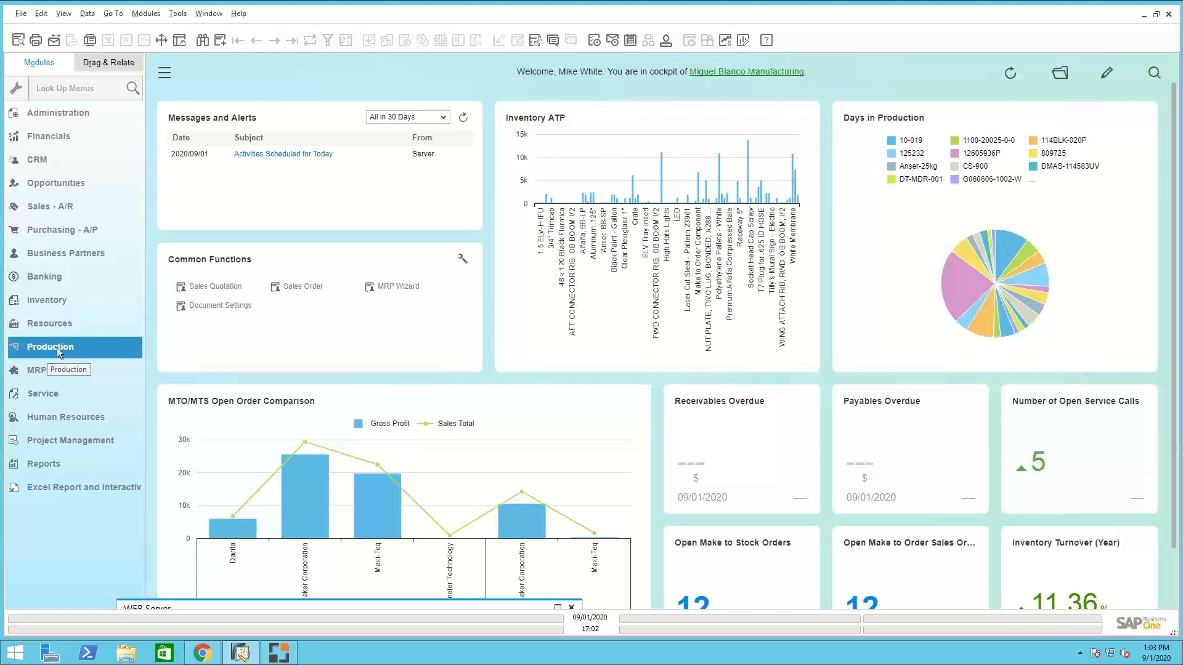
# Find item AMF100 in the inventory item report and open its item master data
pyautogui.click(53, 300)
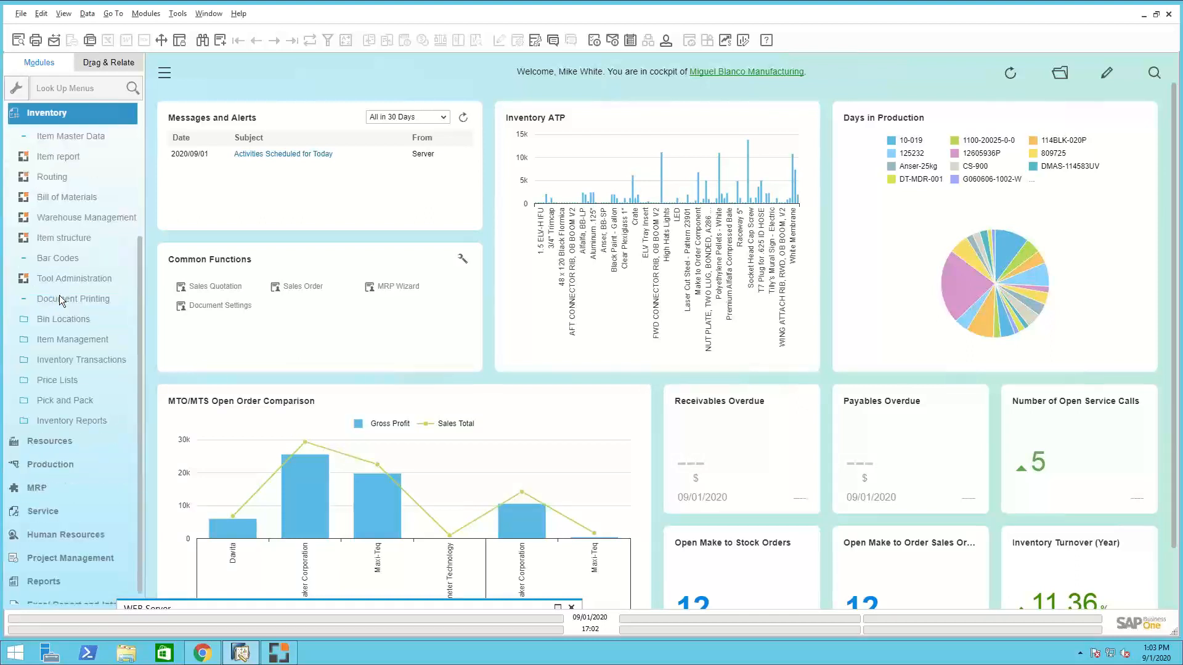
pyautogui.click(57, 158)
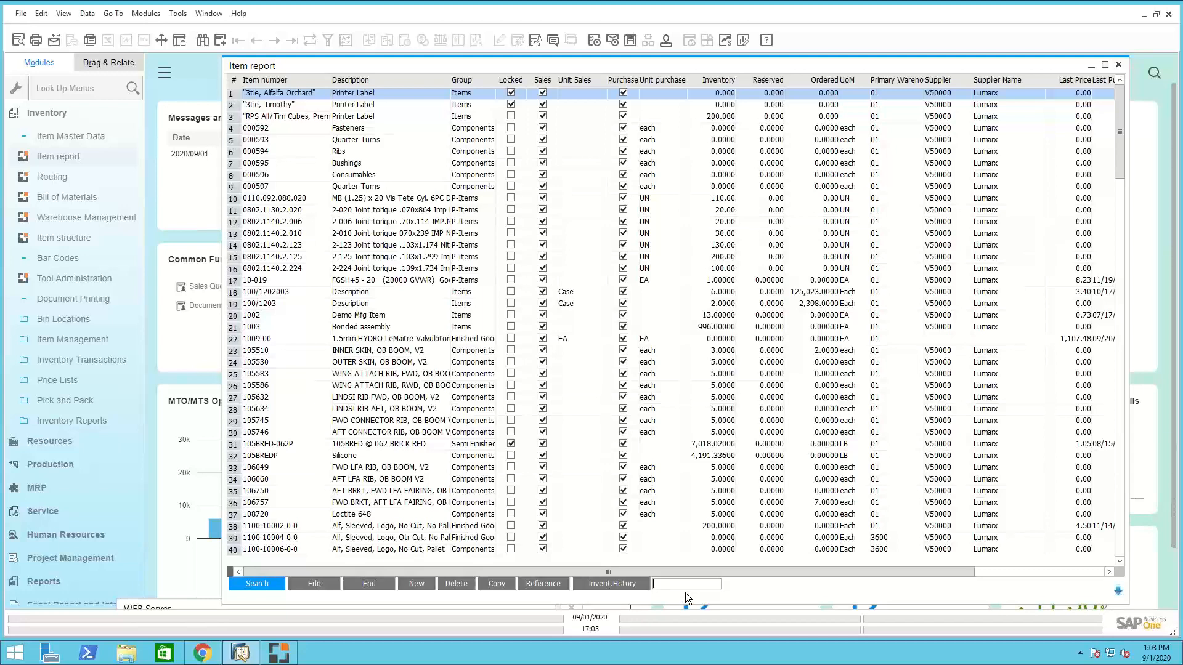
pyautogui.write('AMF100')
pyautogui.press('Return')
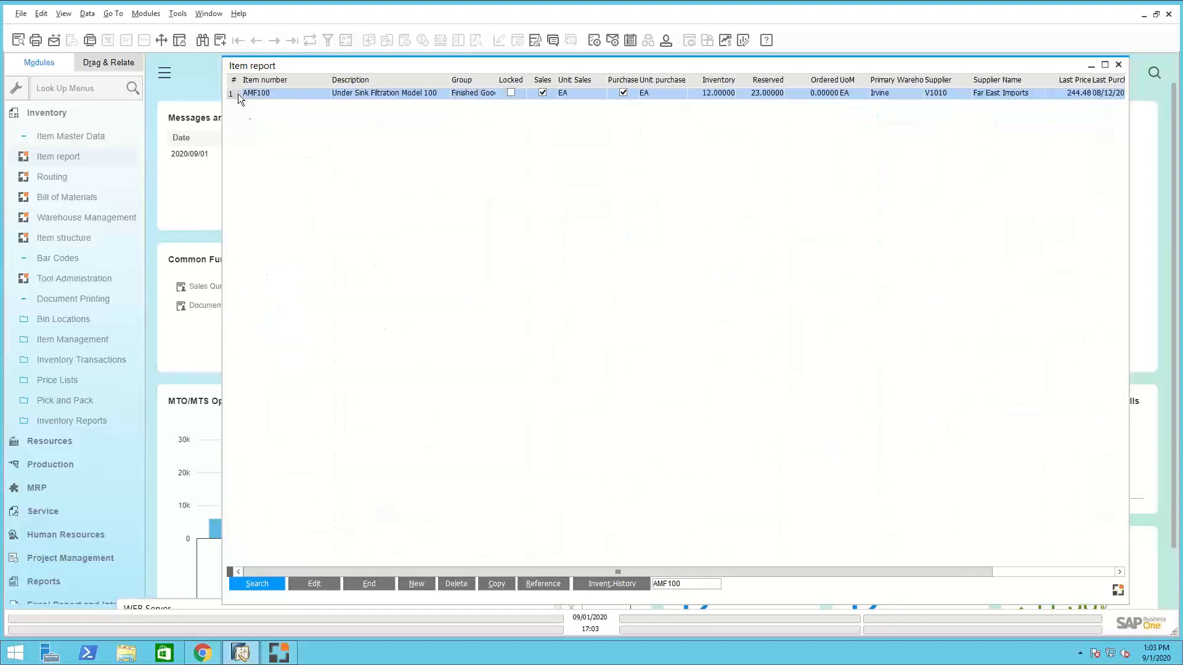
pyautogui.doubleClick(253, 94)
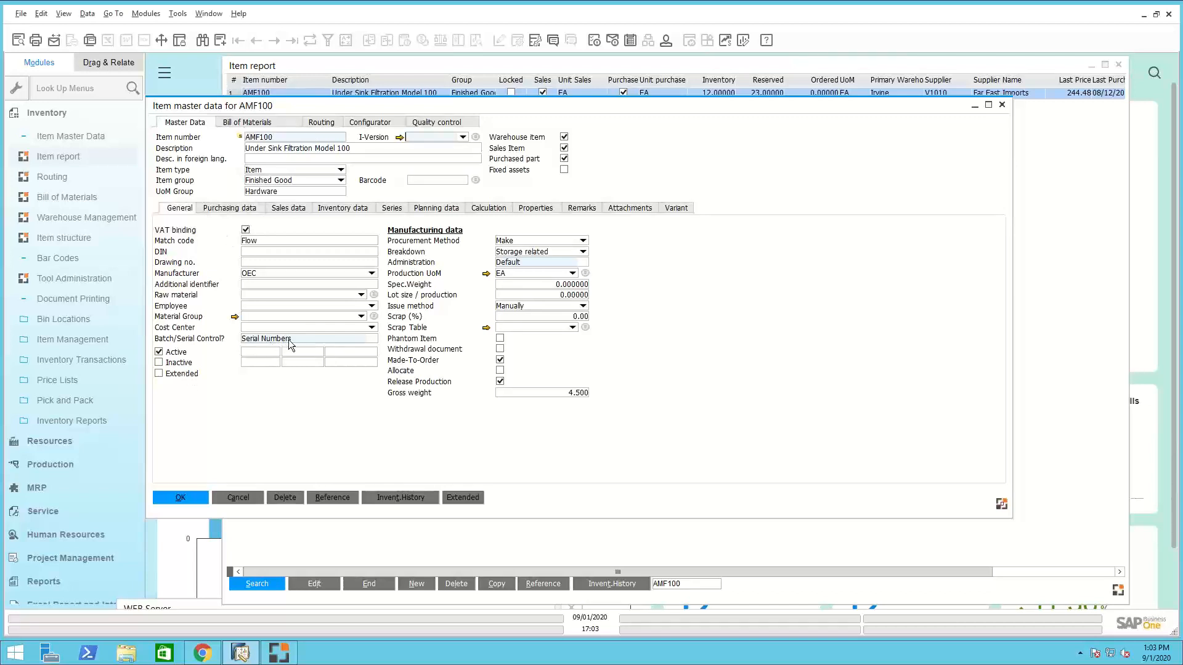
# Check the serial number reservations of position 10 in work order 395, and close the work orders
pyautogui.click(47, 113)
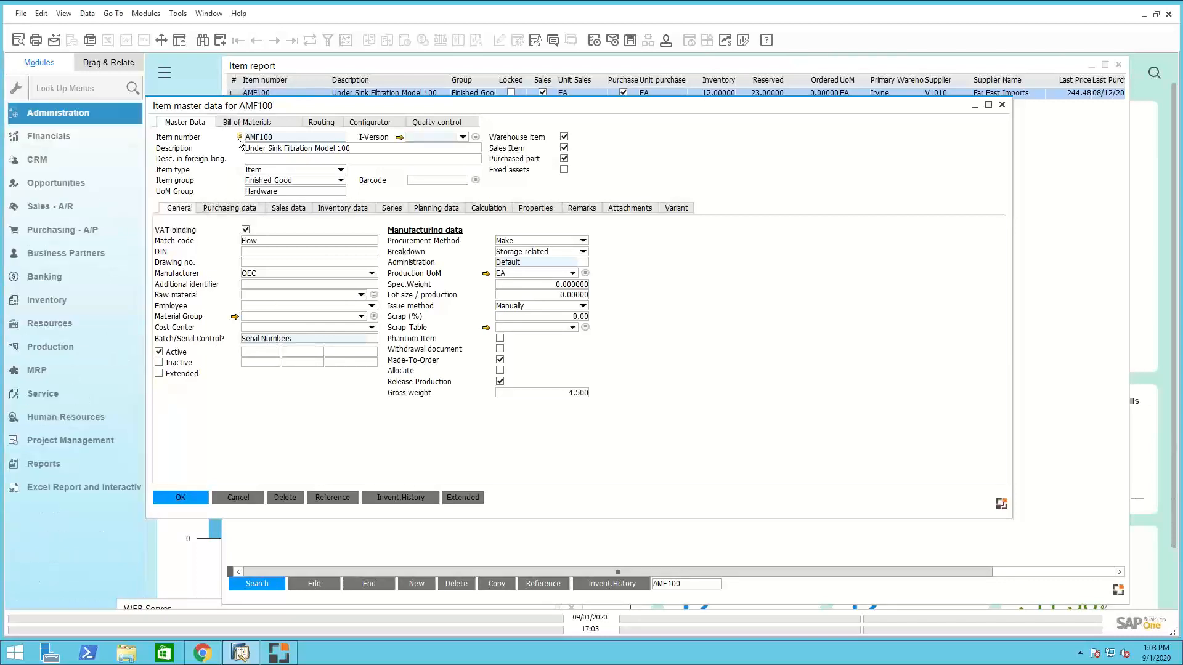
pyautogui.click(46, 349)
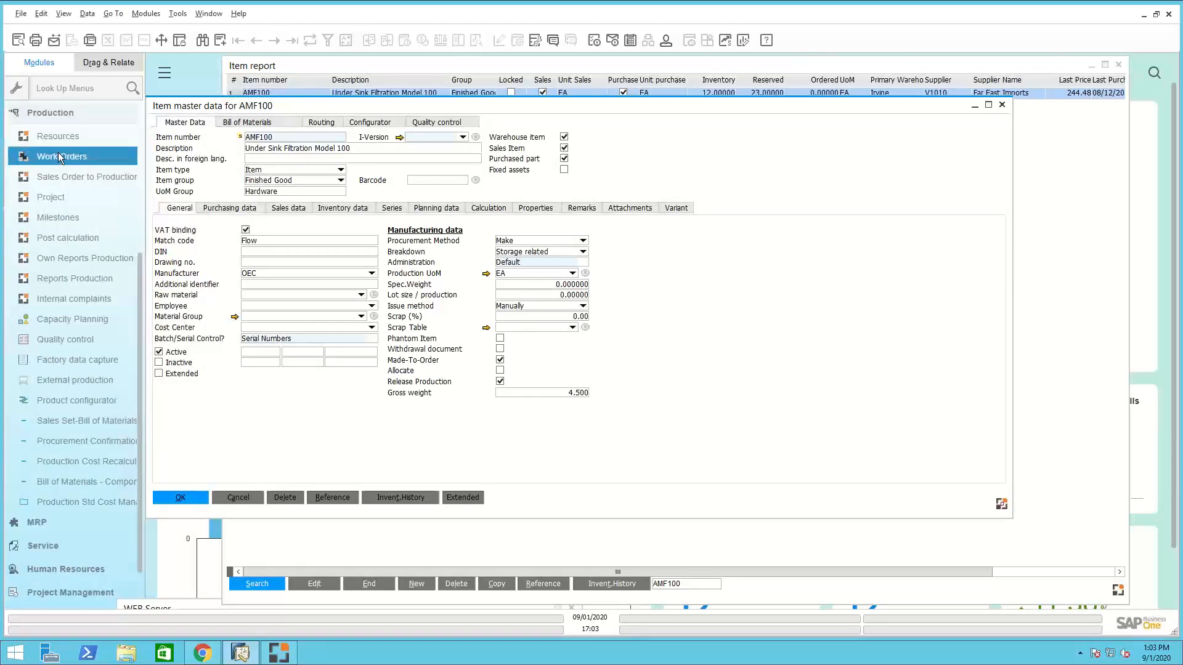
pyautogui.click(59, 162)
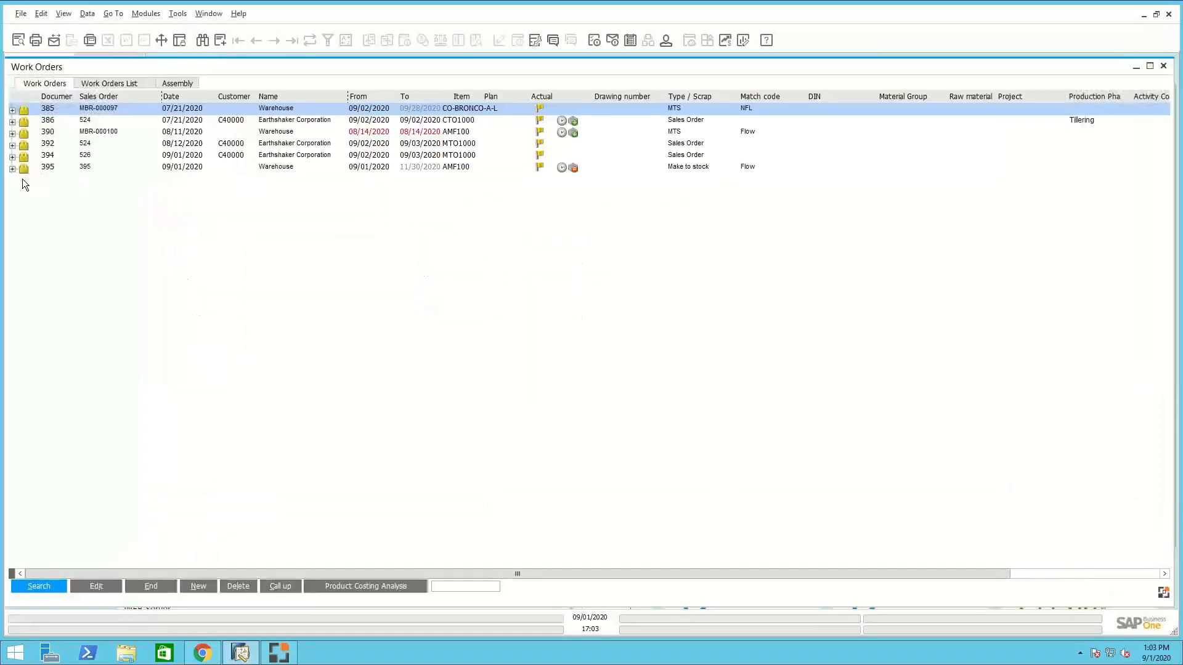
pyautogui.click(12, 169)
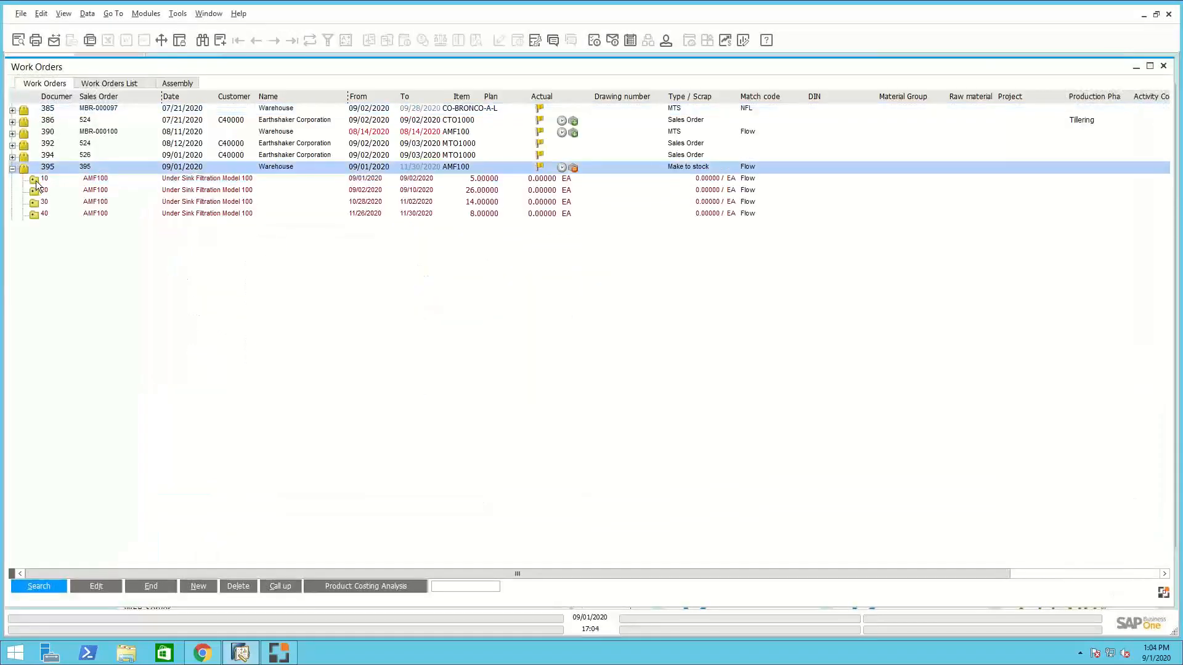
pyautogui.click(35, 179)
pyautogui.click(34, 203)
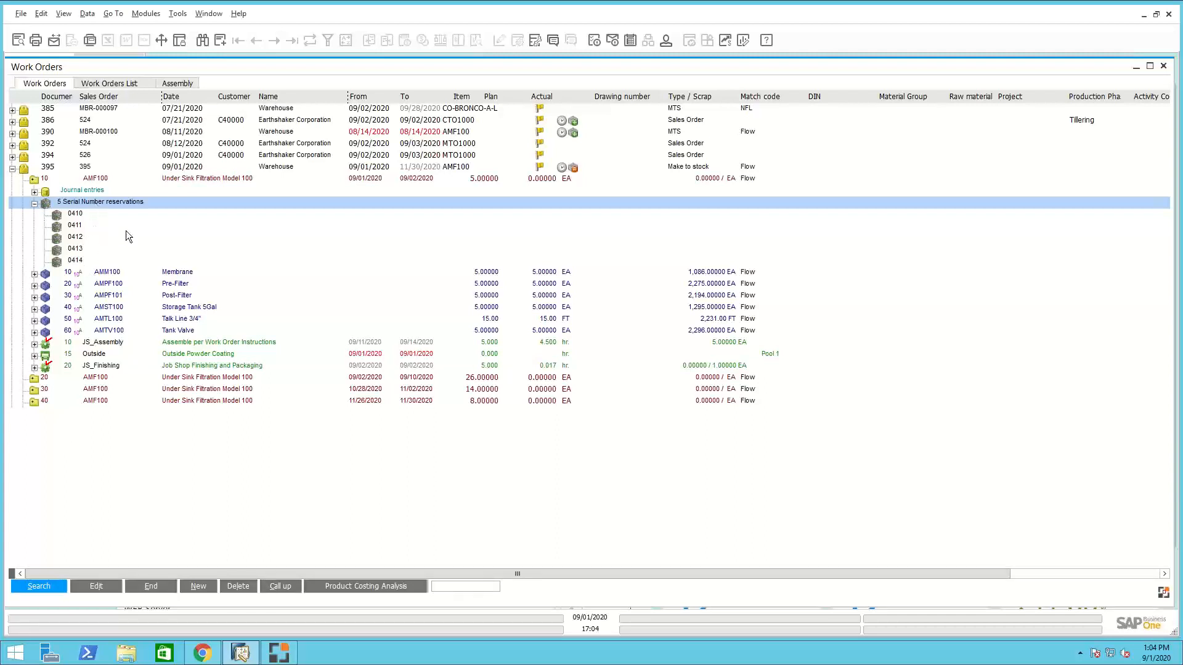
pyautogui.click(1163, 66)
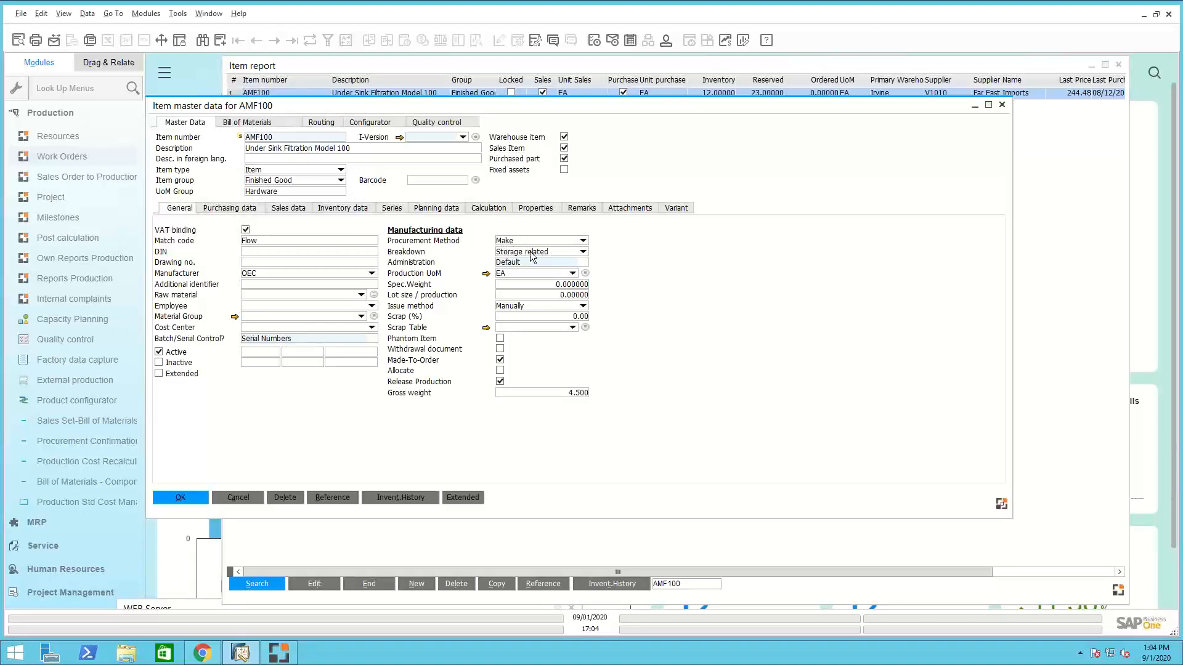
# Review item AMF100's bill of materials and the operations of its routing
pyautogui.click(267, 121)
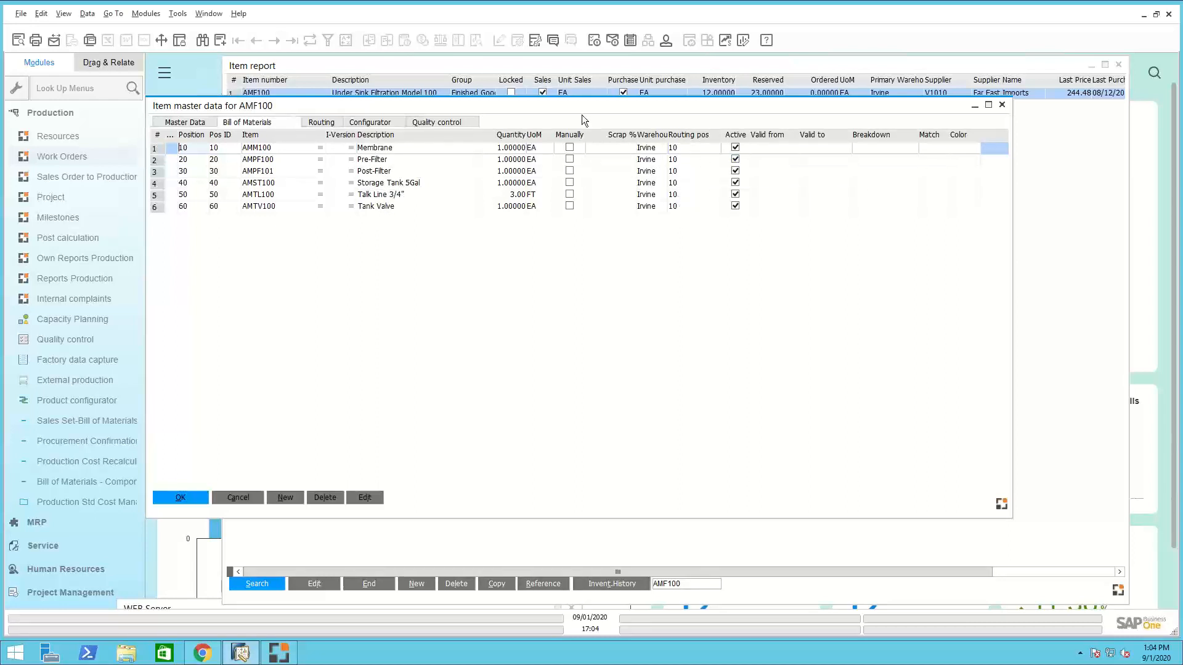
pyautogui.click(320, 123)
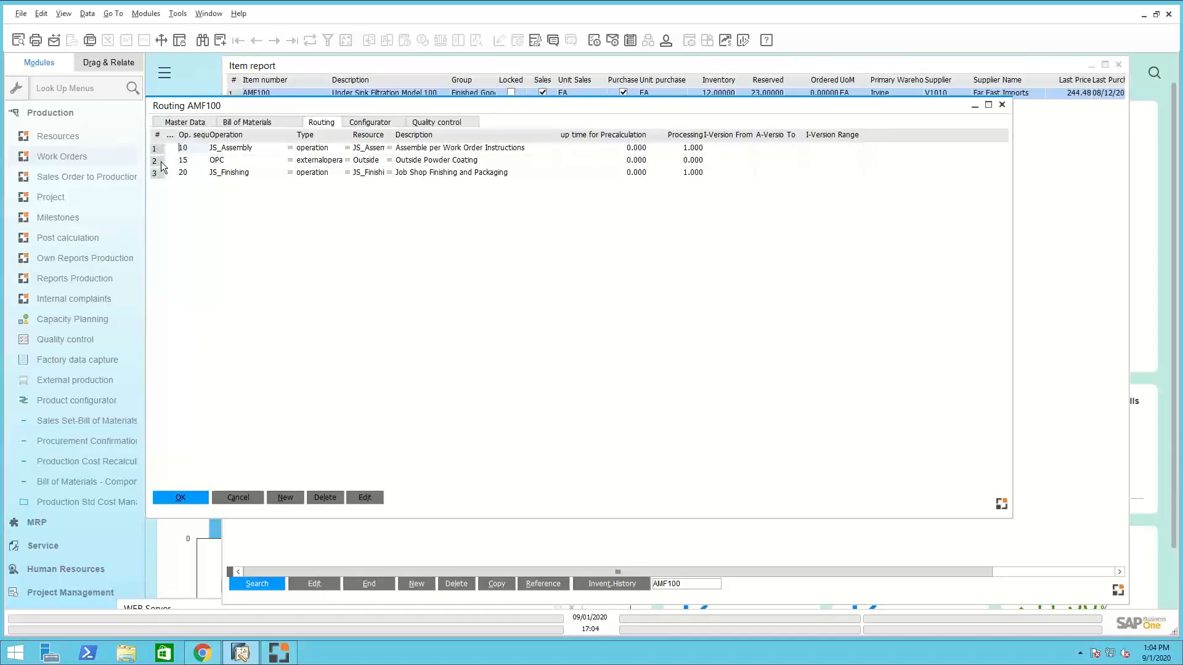
pyautogui.click(183, 160)
pyautogui.click(183, 173)
# Open routing operation 10 JS_Assembly, examine its tool, utilities, parallel, alternative and attachment settings, and close it without changes
pyautogui.click(250, 149)
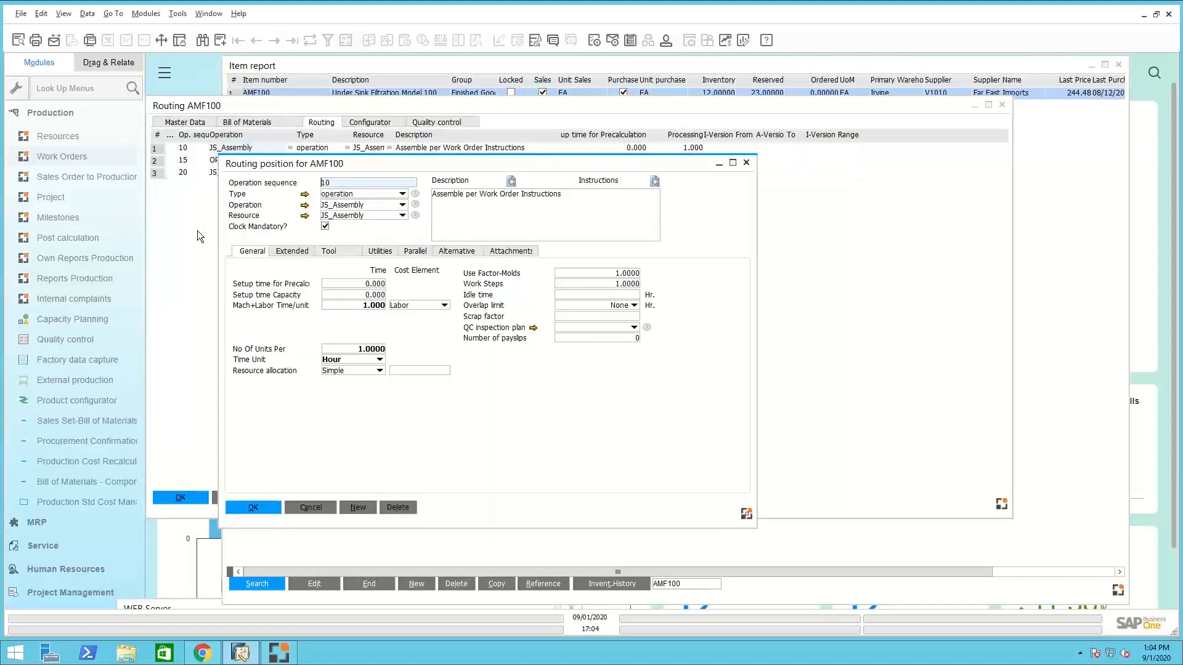
pyautogui.click(332, 250)
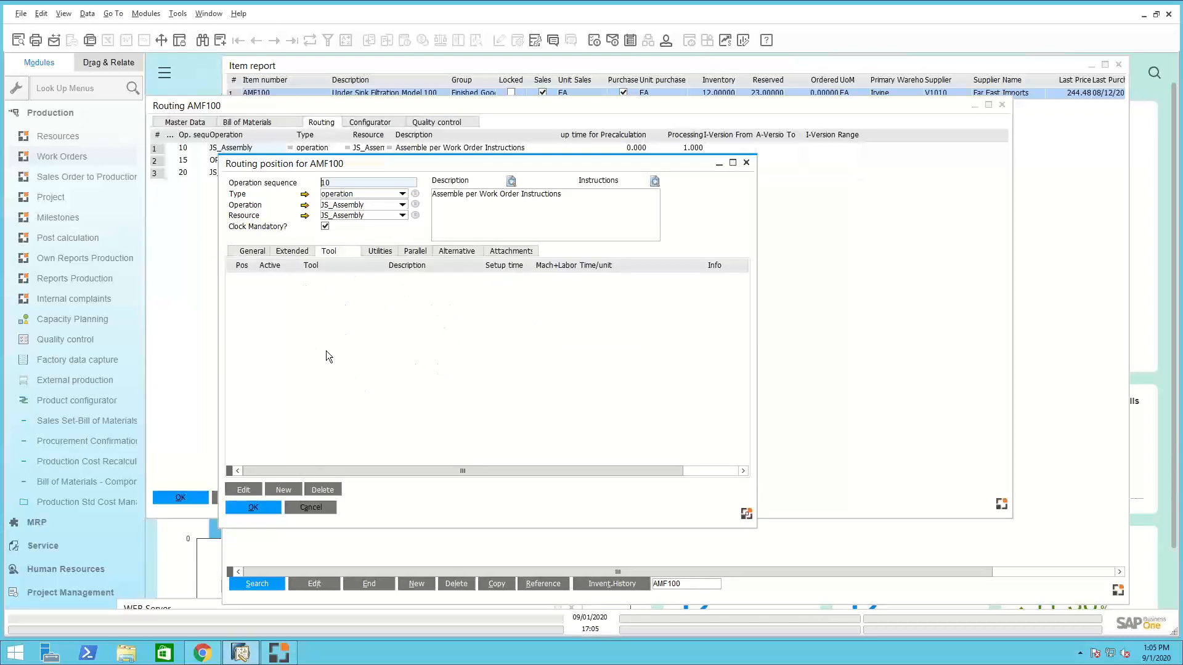
pyautogui.click(382, 252)
pyautogui.click(419, 253)
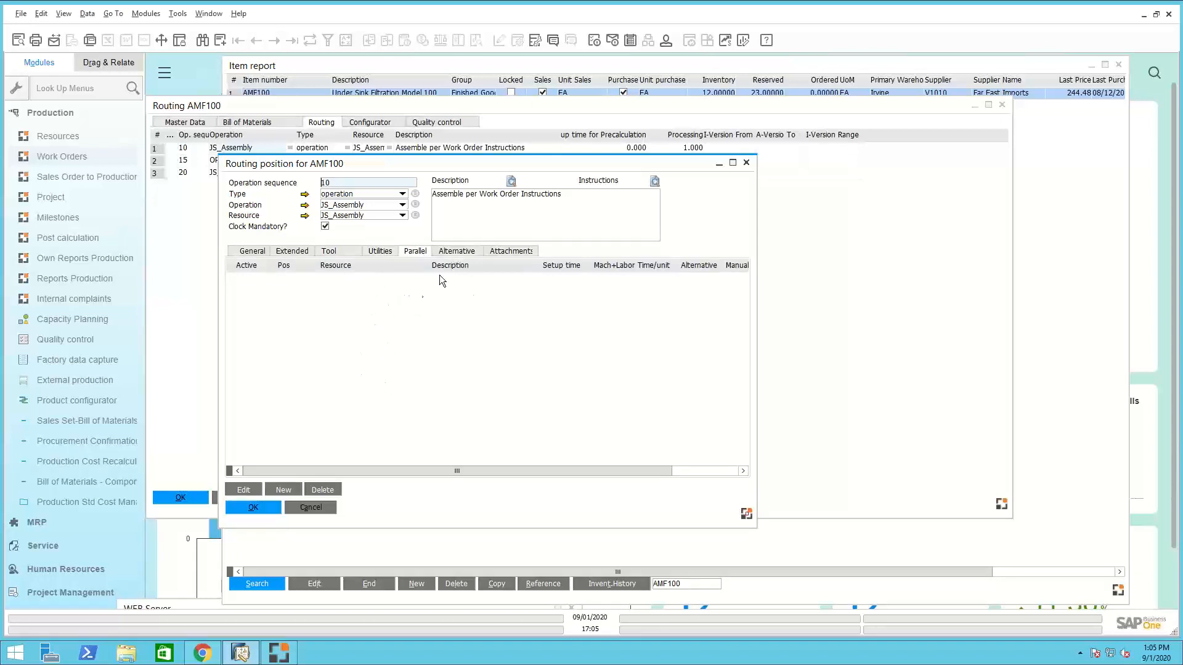
pyautogui.click(454, 252)
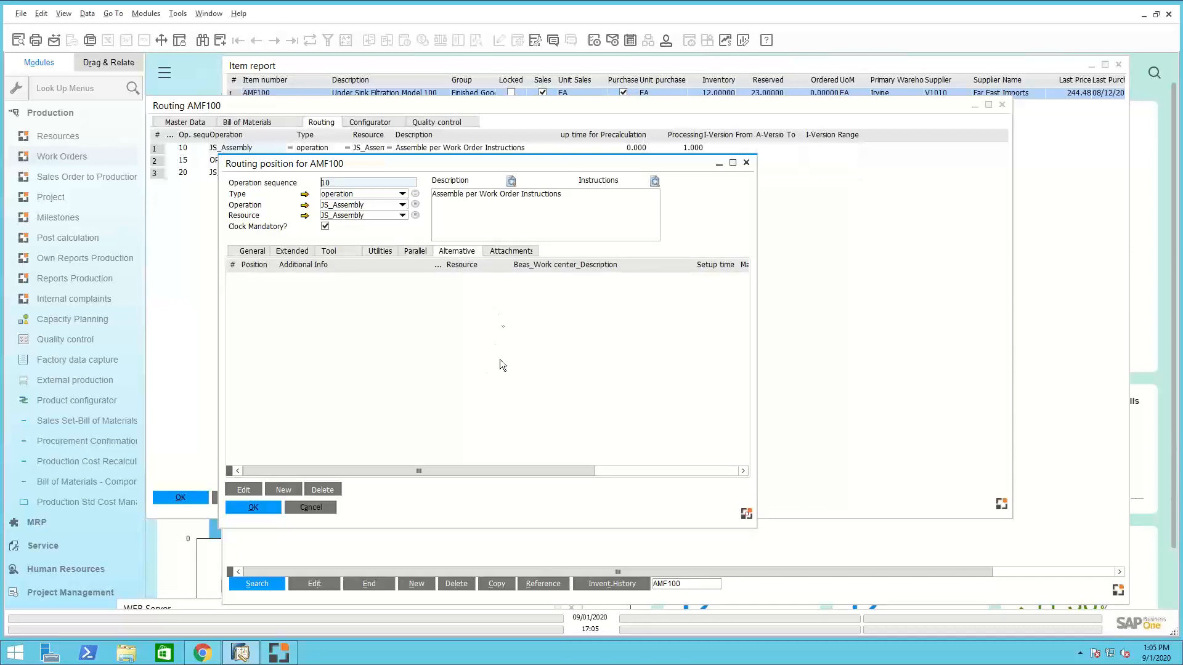
pyautogui.click(512, 252)
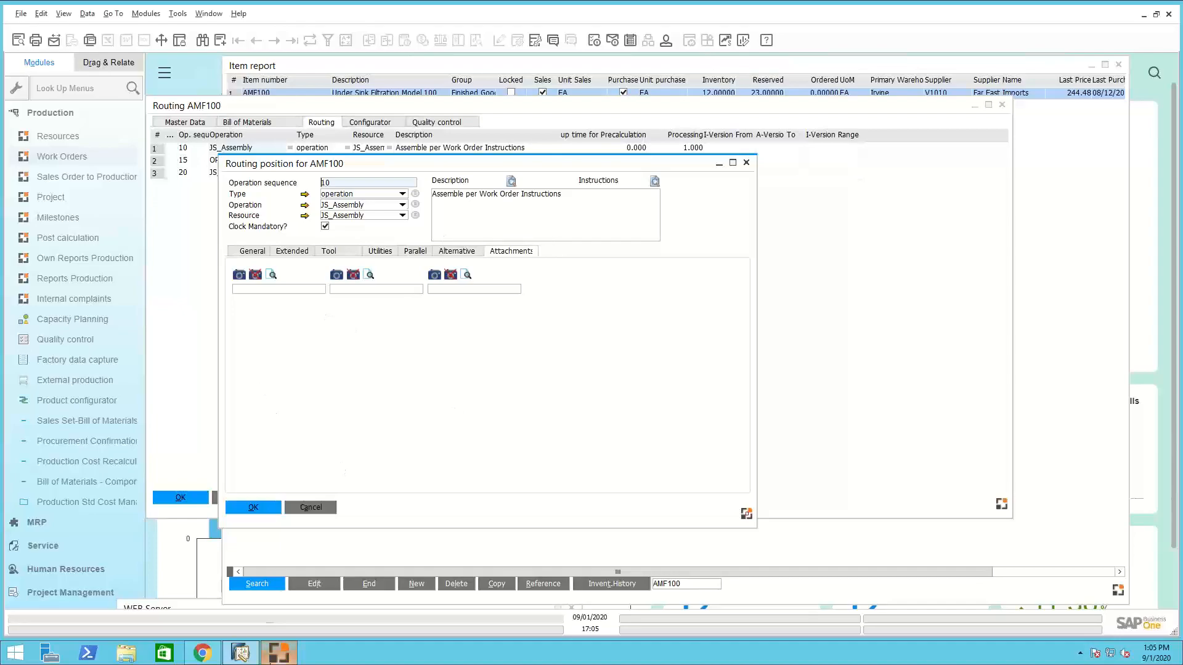
pyautogui.click(279, 654)
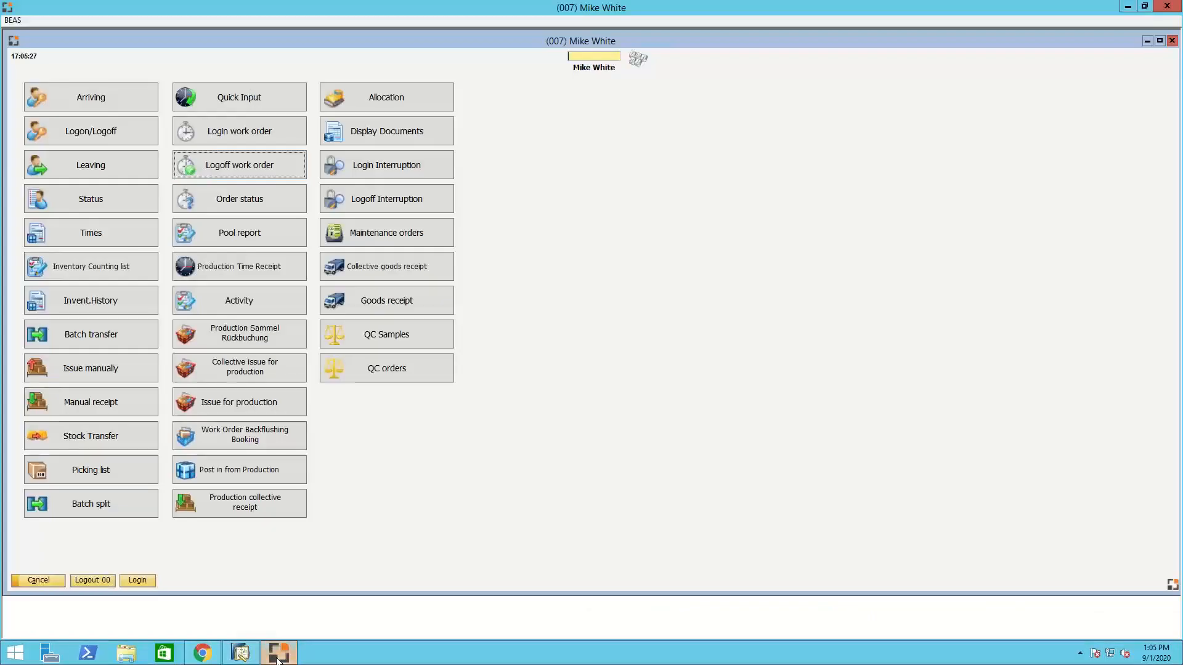
pyautogui.click(278, 656)
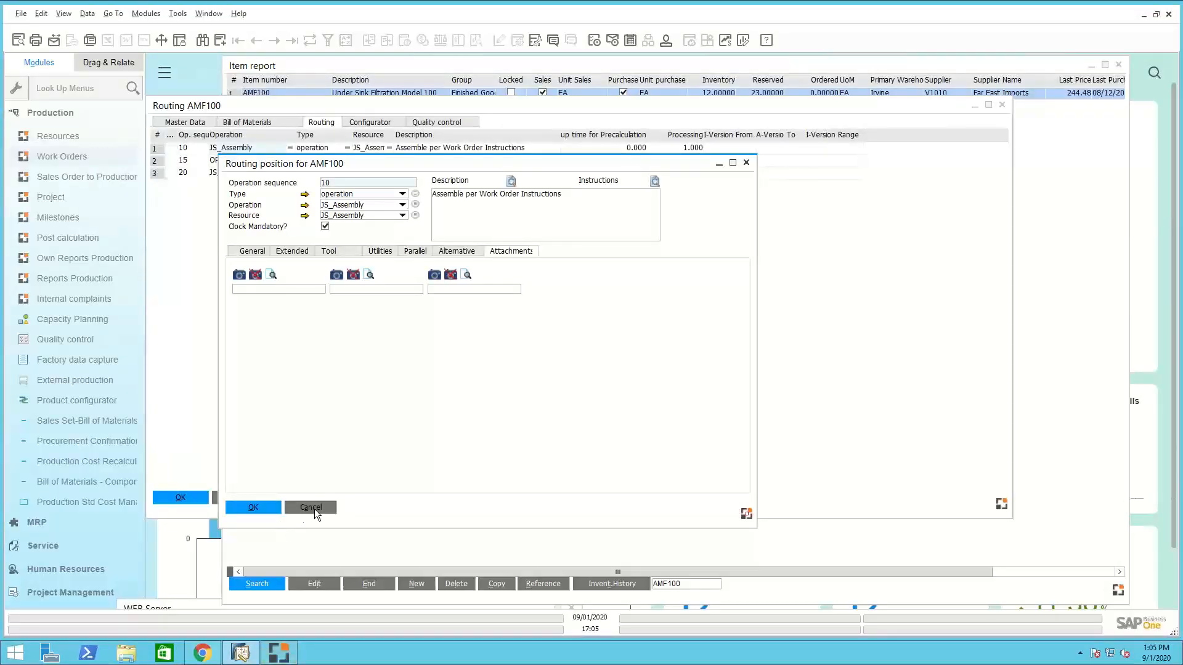
pyautogui.click(310, 508)
# Open routing operation 20 JS_Finishing, examine its general settings and time unit options, and close it
pyautogui.click(238, 172)
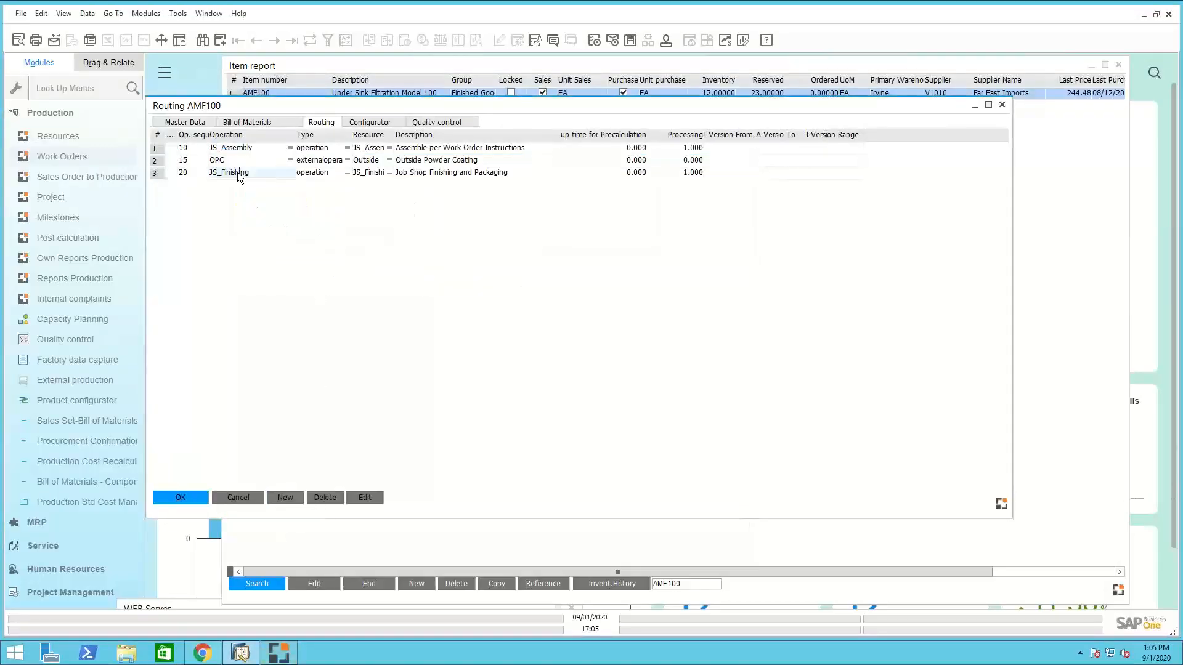
pyautogui.doubleClick(238, 172)
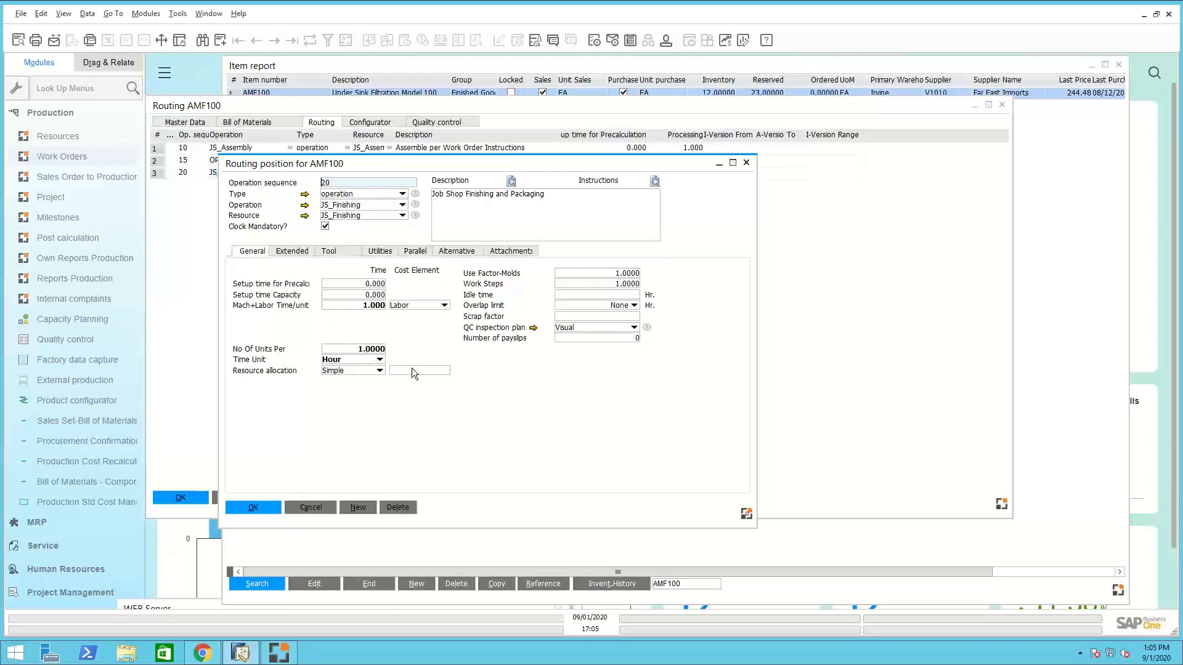
pyautogui.click(381, 360)
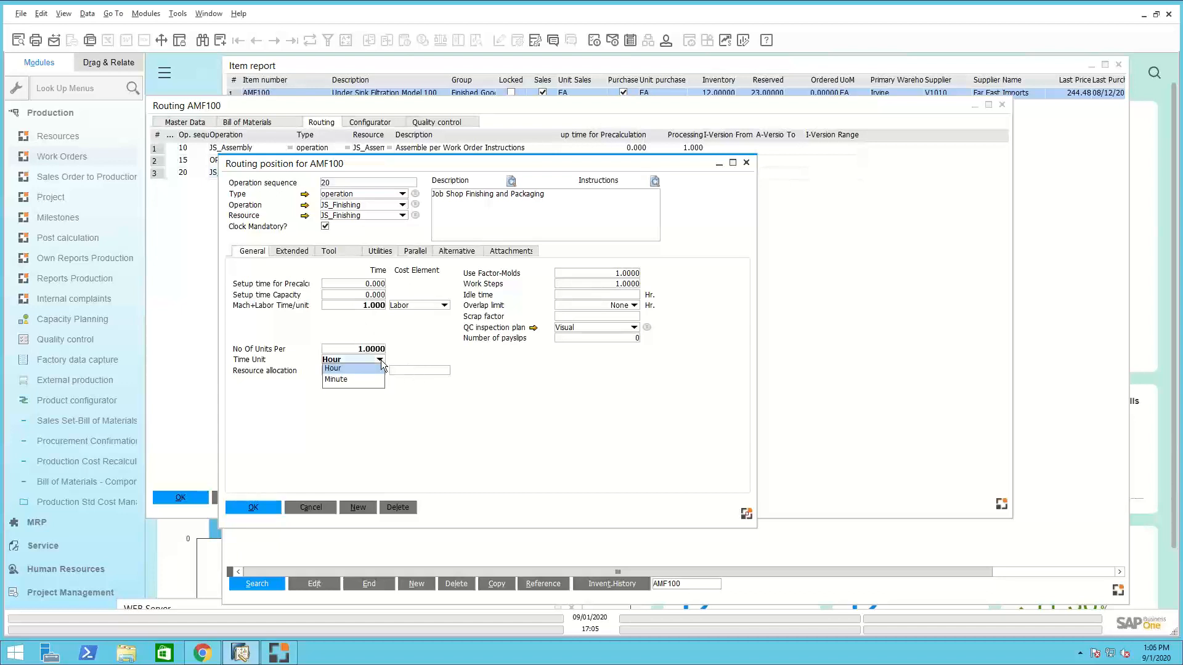
pyautogui.click(443, 346)
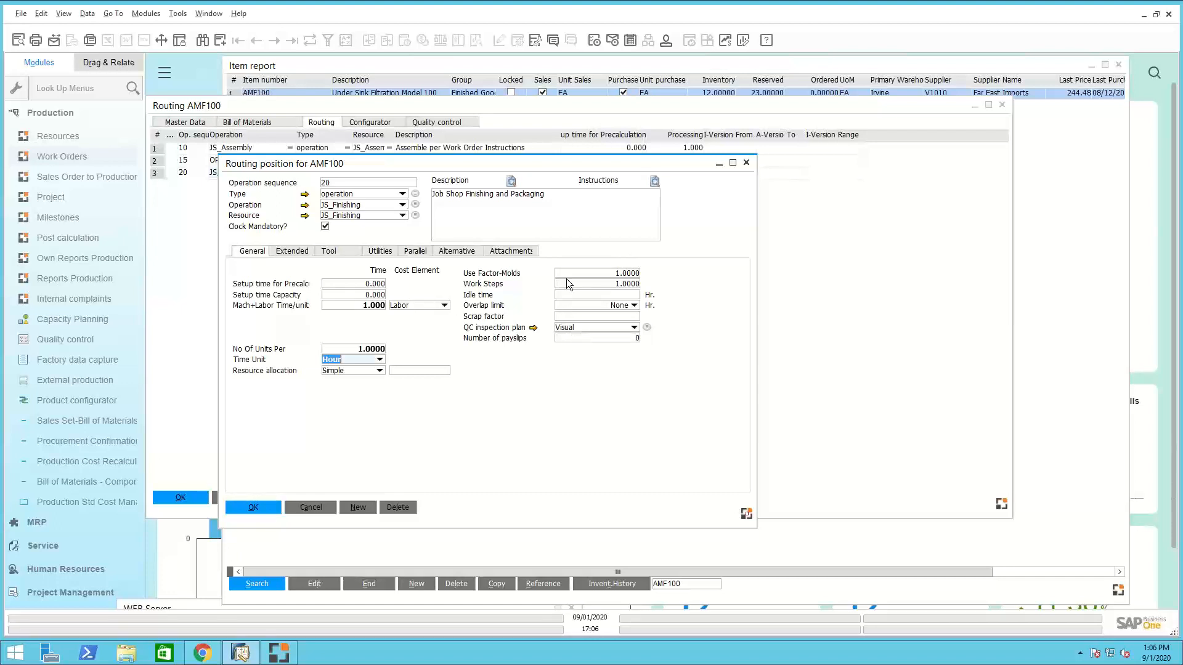
pyautogui.click(749, 163)
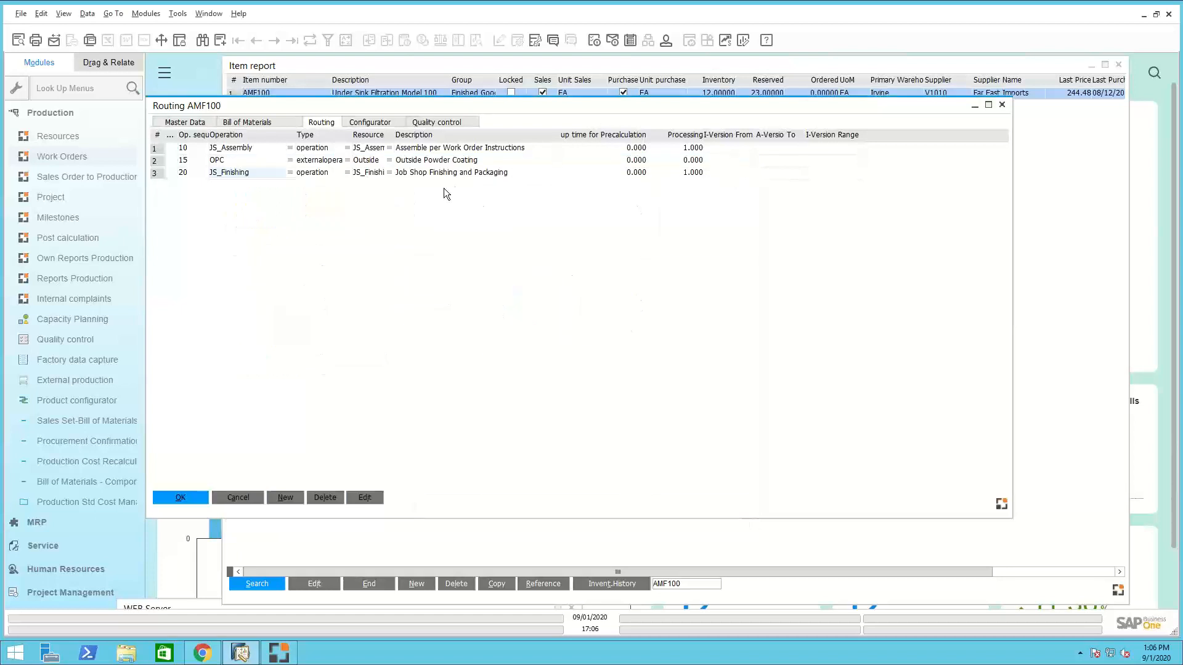
# Review AMF100's configurator and quality control data, and close the item master data and the item report
pyautogui.click(380, 123)
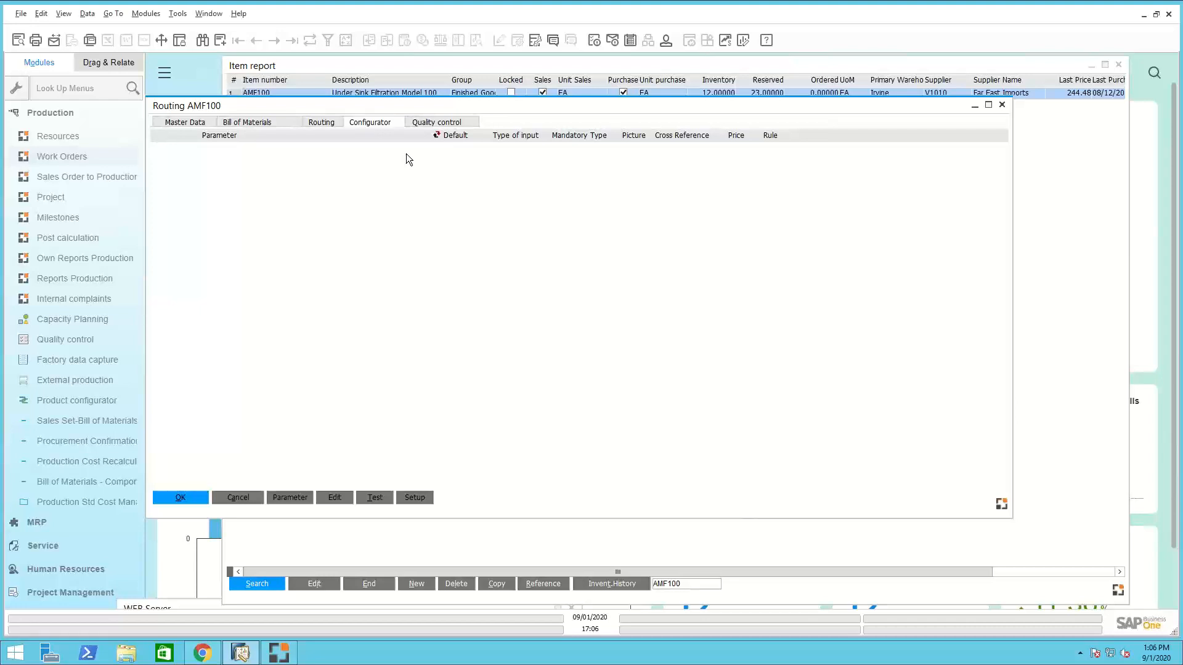
pyautogui.click(449, 123)
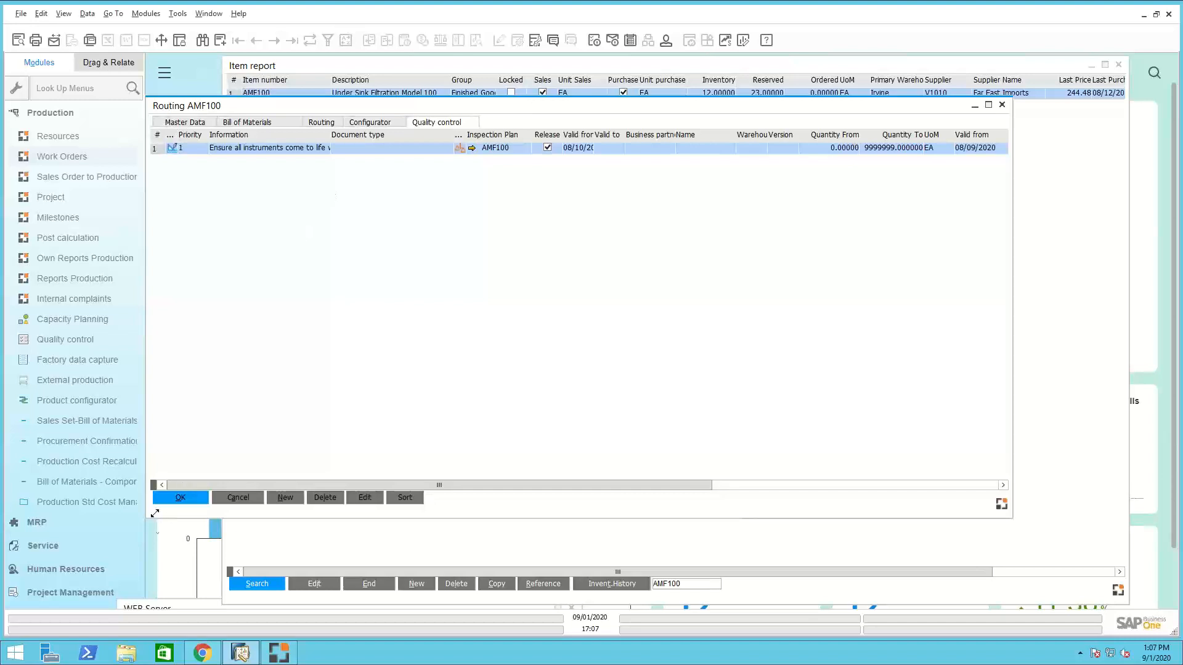
pyautogui.click(188, 500)
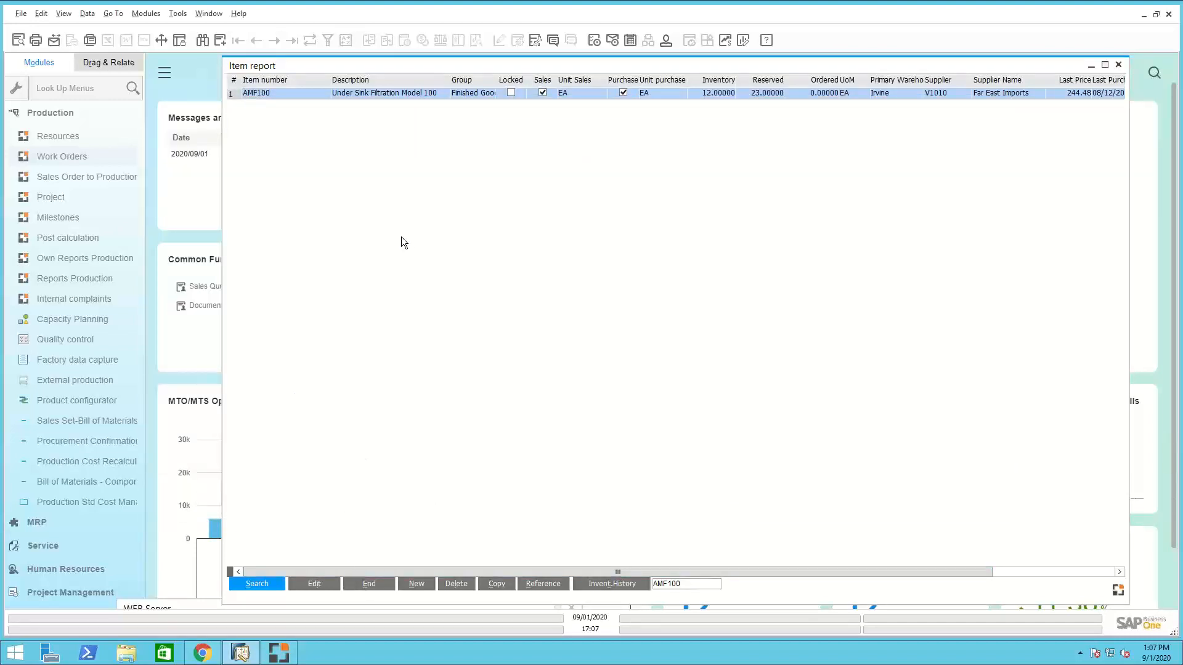
pyautogui.click(369, 583)
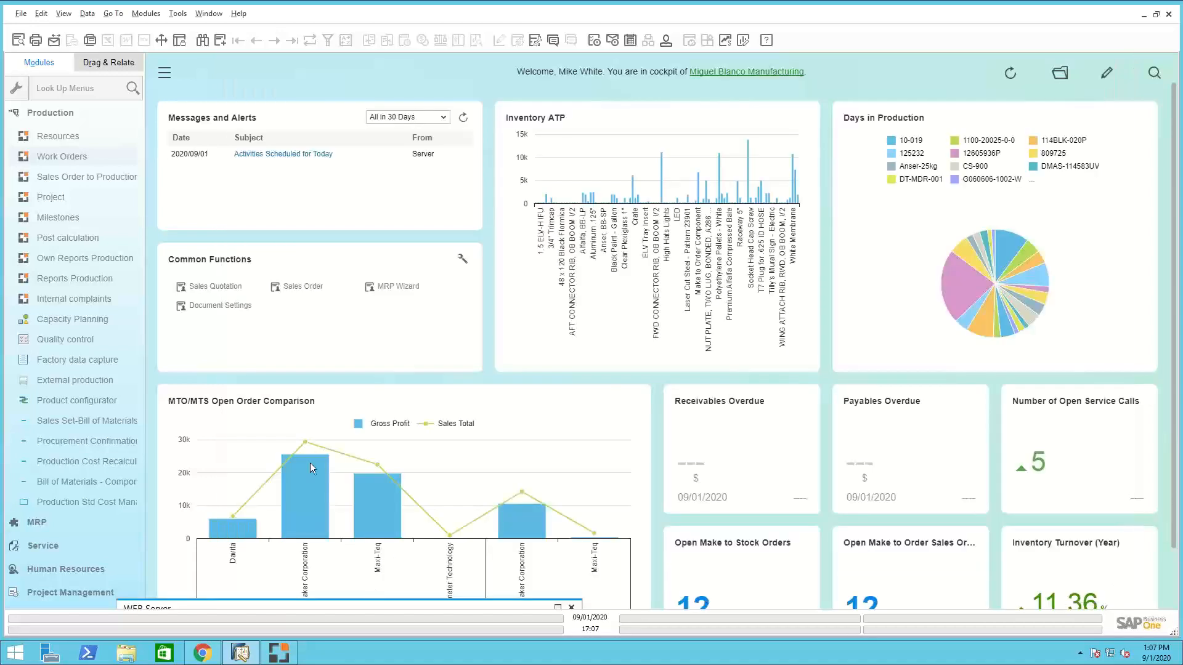
# Open project NPD-2 from the production project list
pyautogui.click(61, 113)
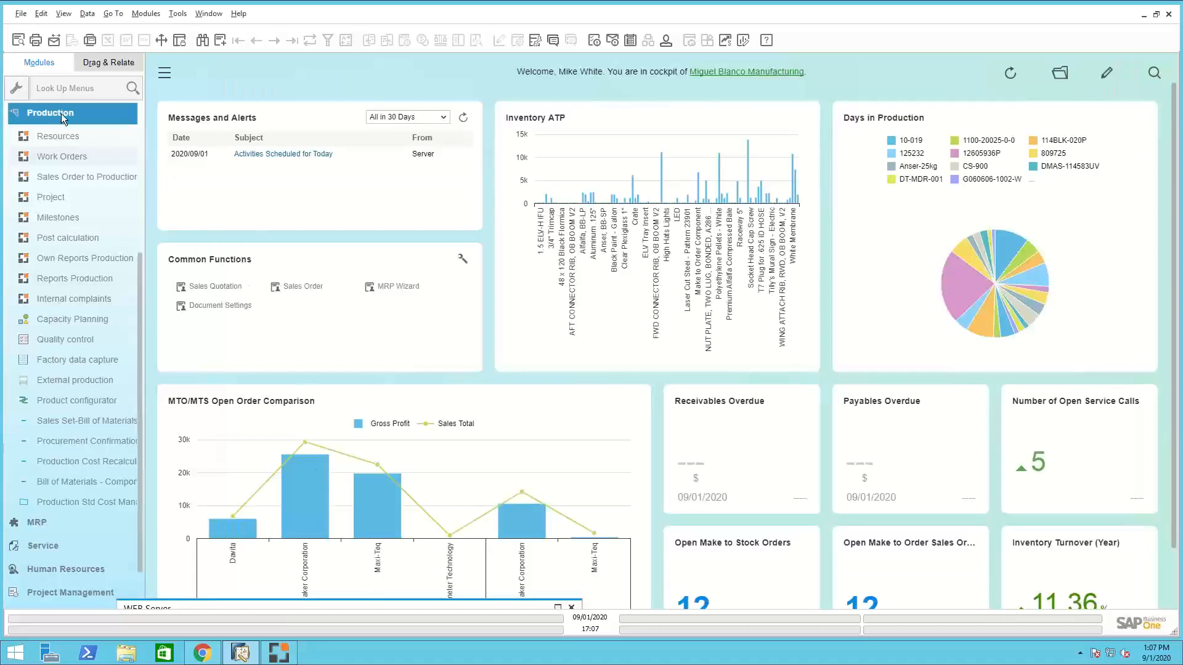
pyautogui.click(60, 135)
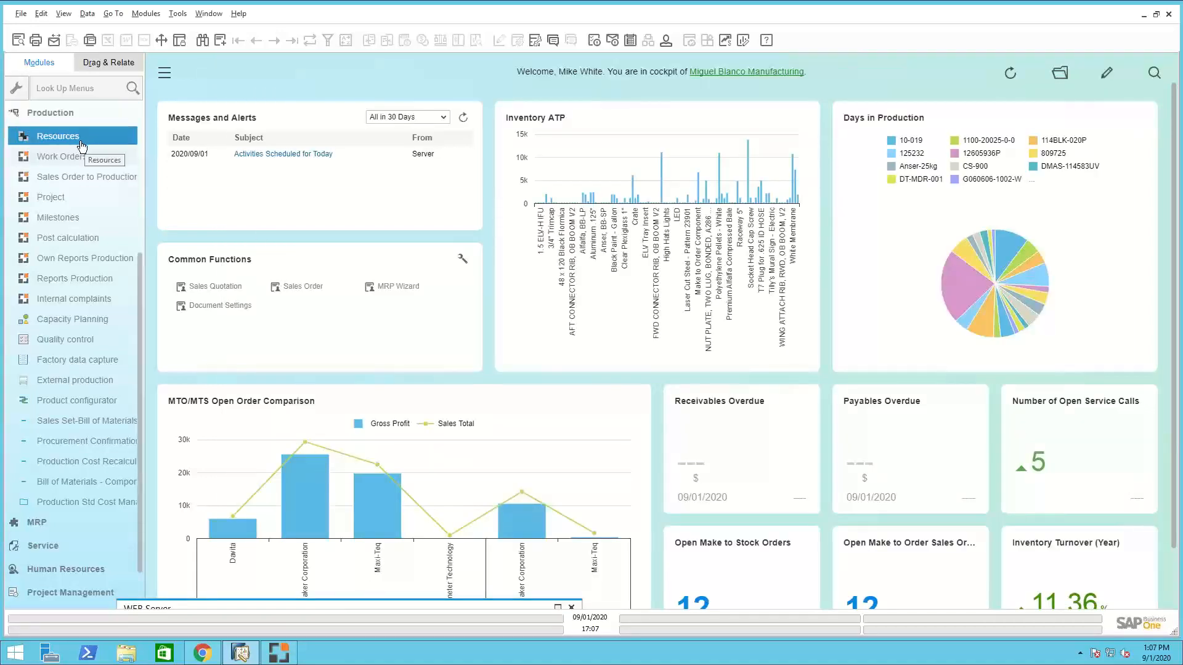
pyautogui.click(58, 198)
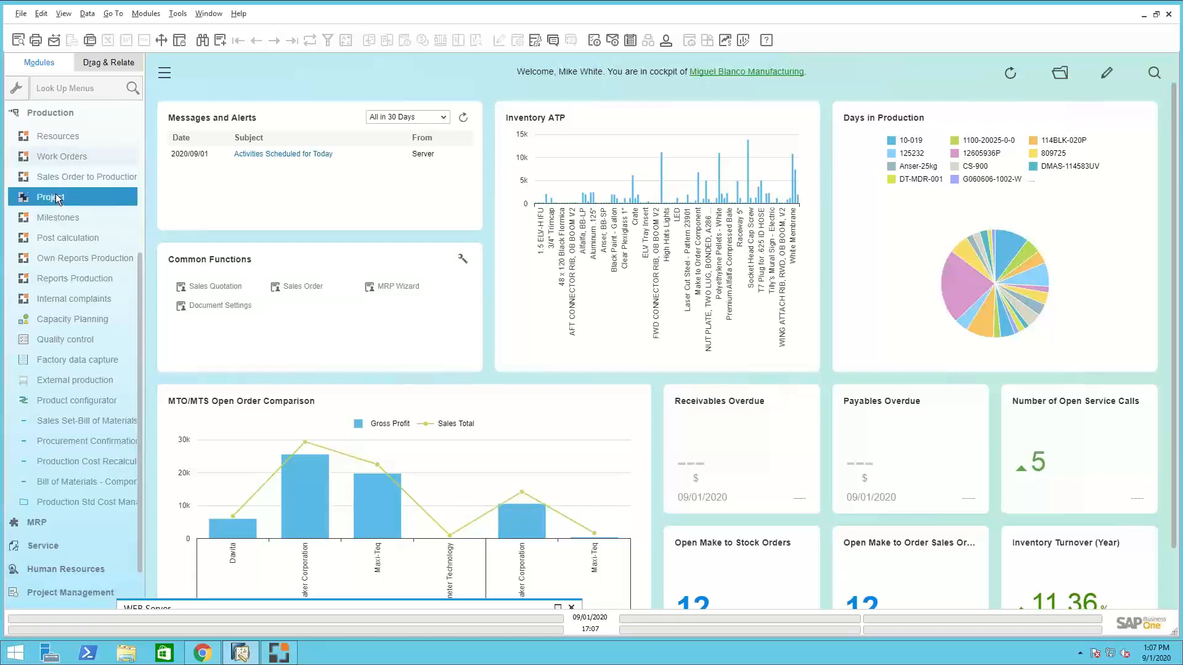
pyautogui.doubleClick(56, 195)
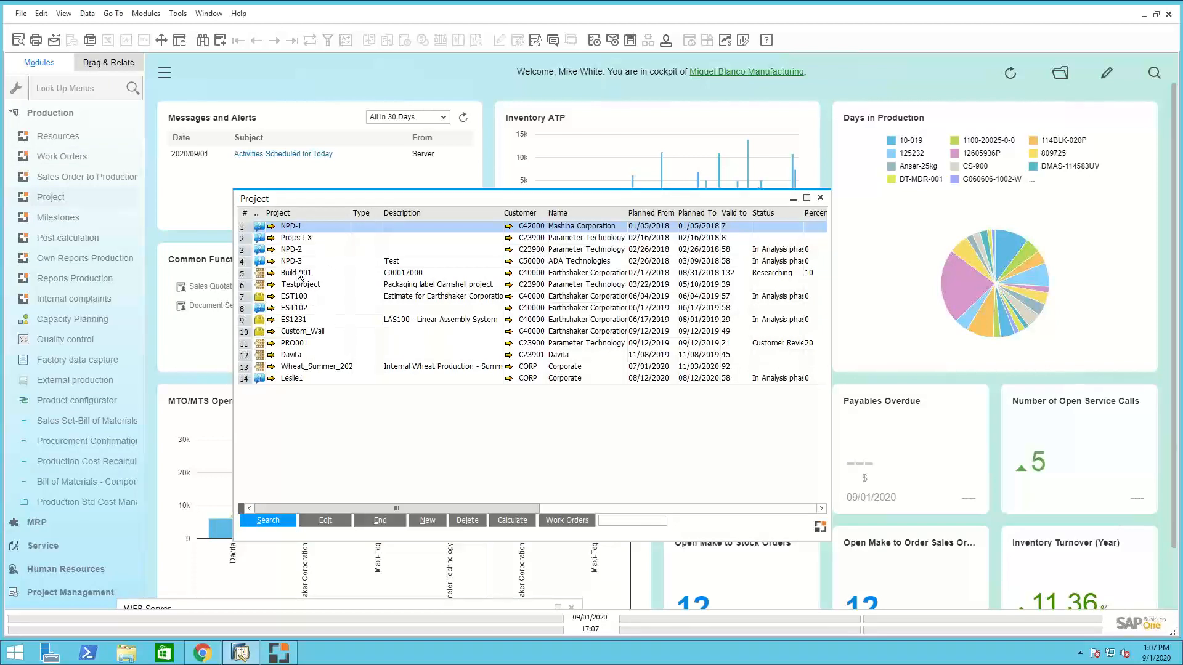
pyautogui.click(302, 250)
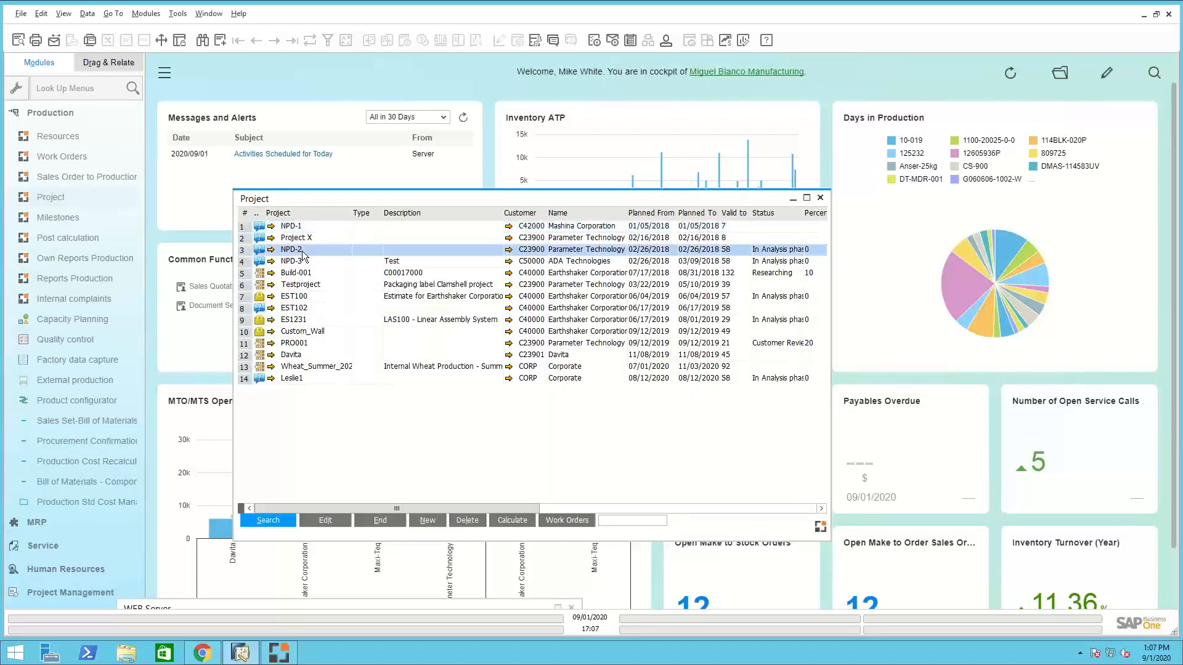
pyautogui.doubleClick(302, 251)
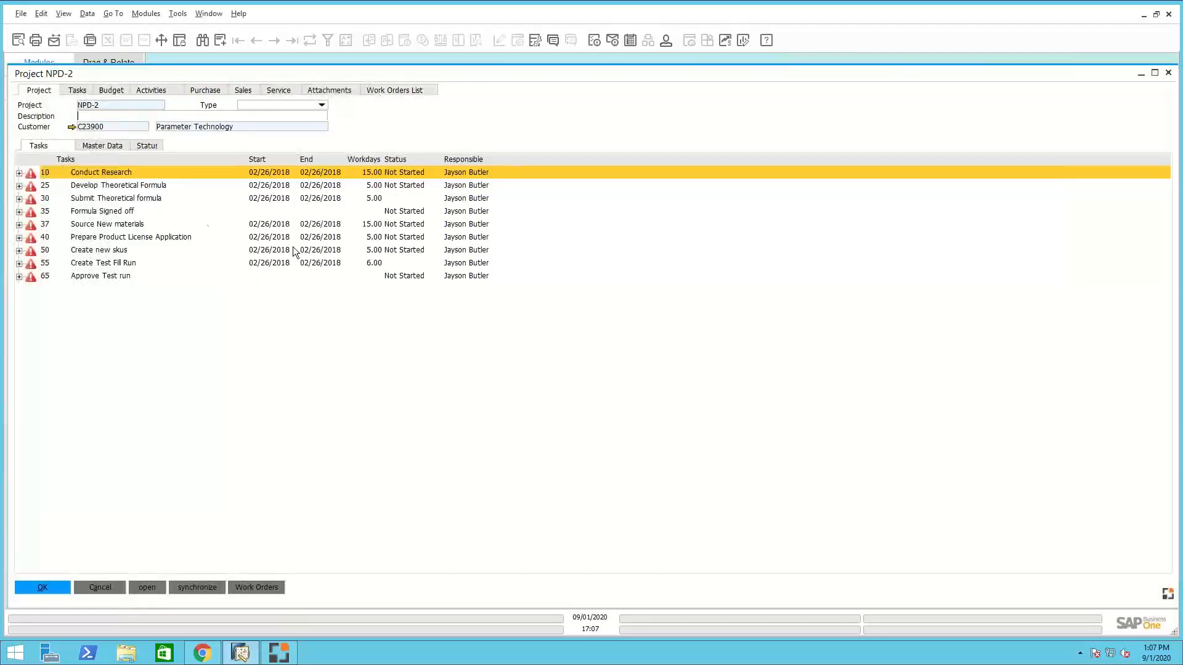
# Review project NPD-2's task list, task details, budget and activities
pyautogui.click(23, 187)
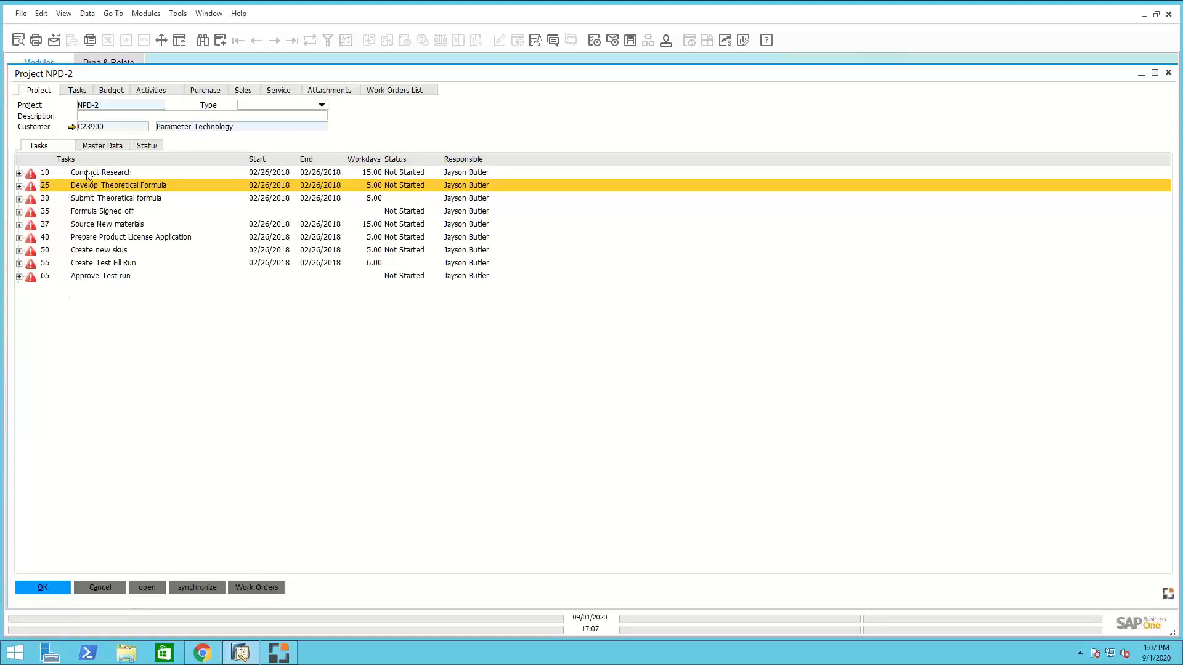
pyautogui.click(78, 92)
pyautogui.click(116, 93)
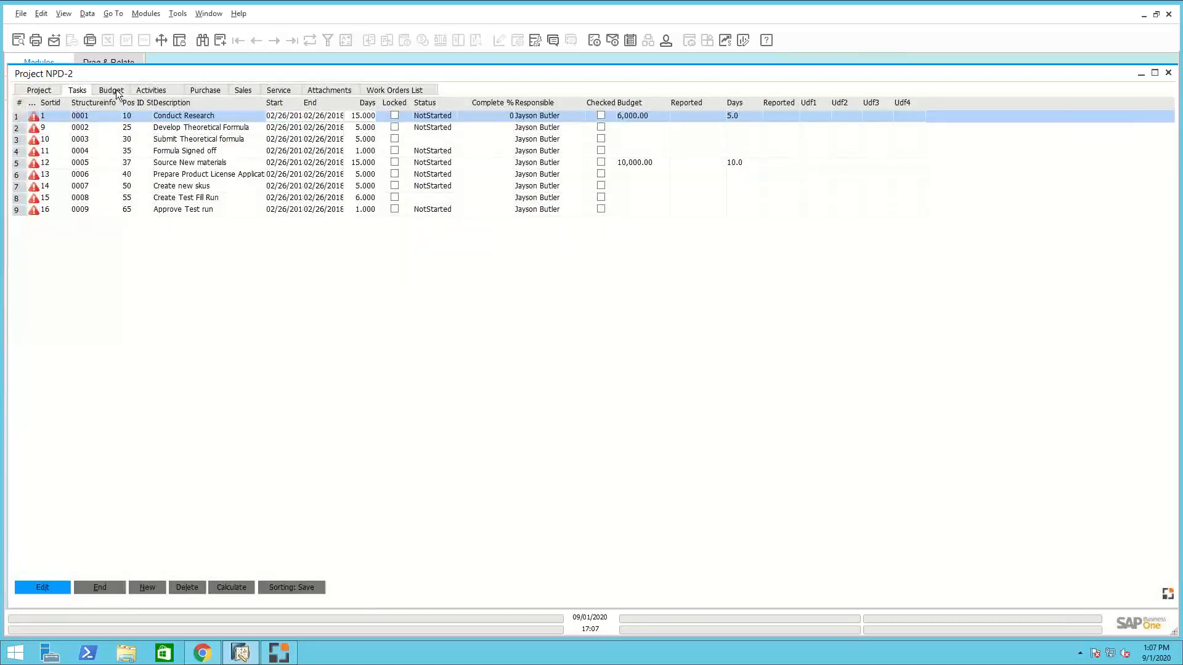
pyautogui.click(158, 92)
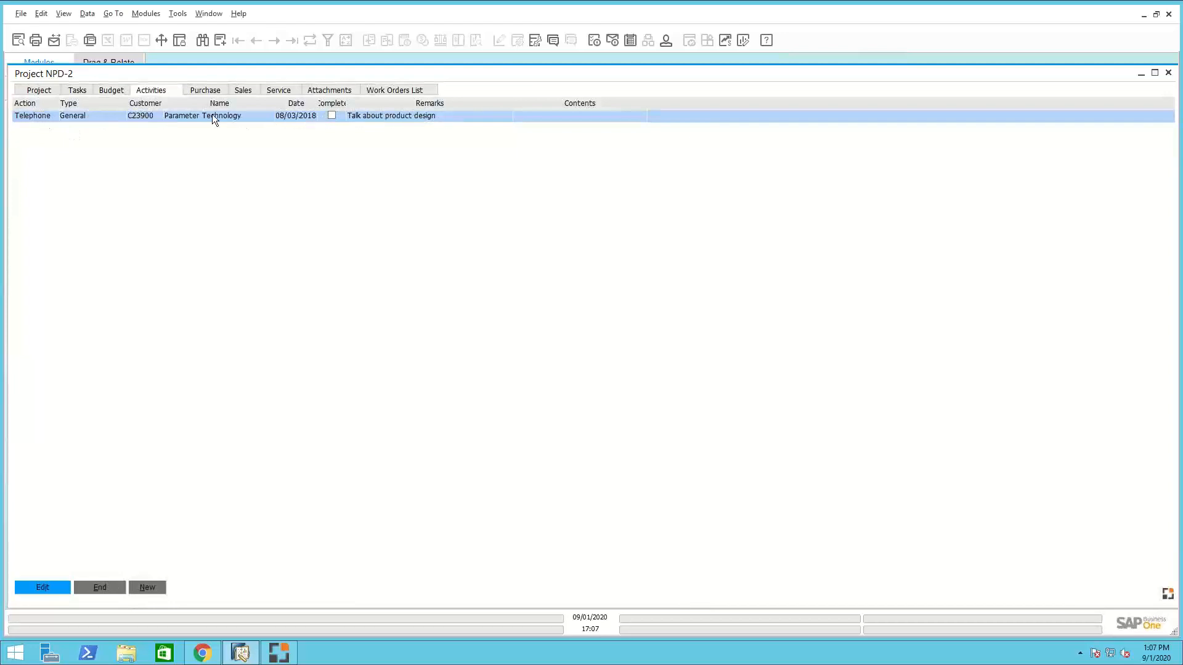
# Review NPD-2's purchase, sales, service, attachment and work order records, and close the project and the project list
pyautogui.click(212, 91)
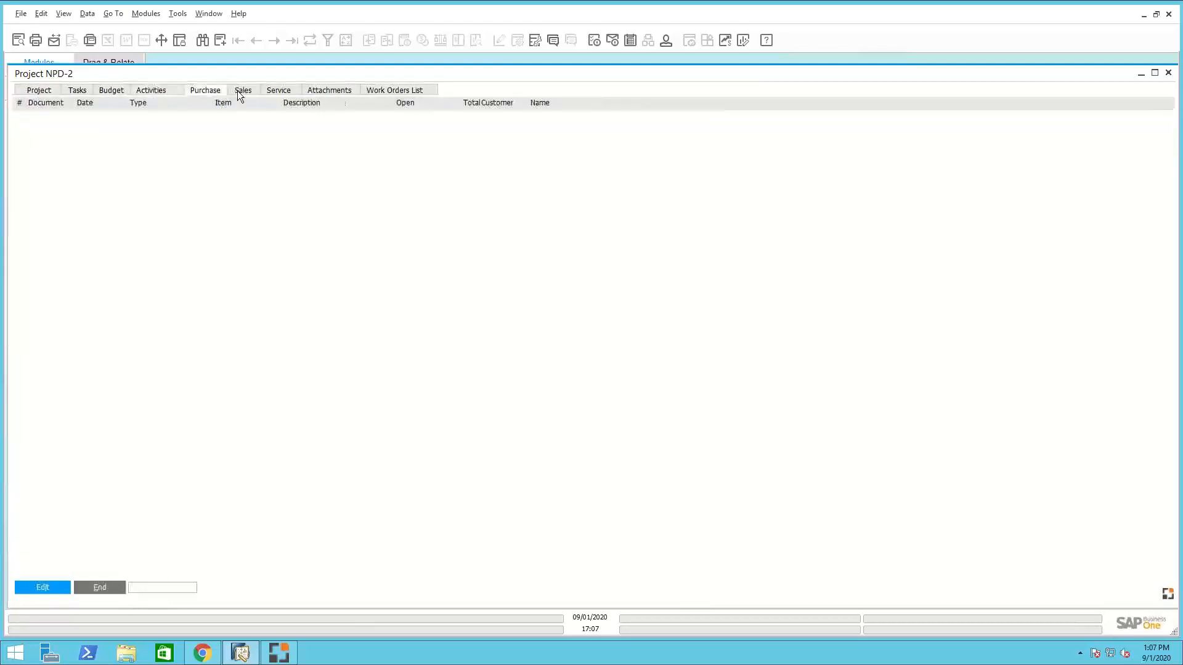
pyautogui.click(240, 94)
pyautogui.click(279, 90)
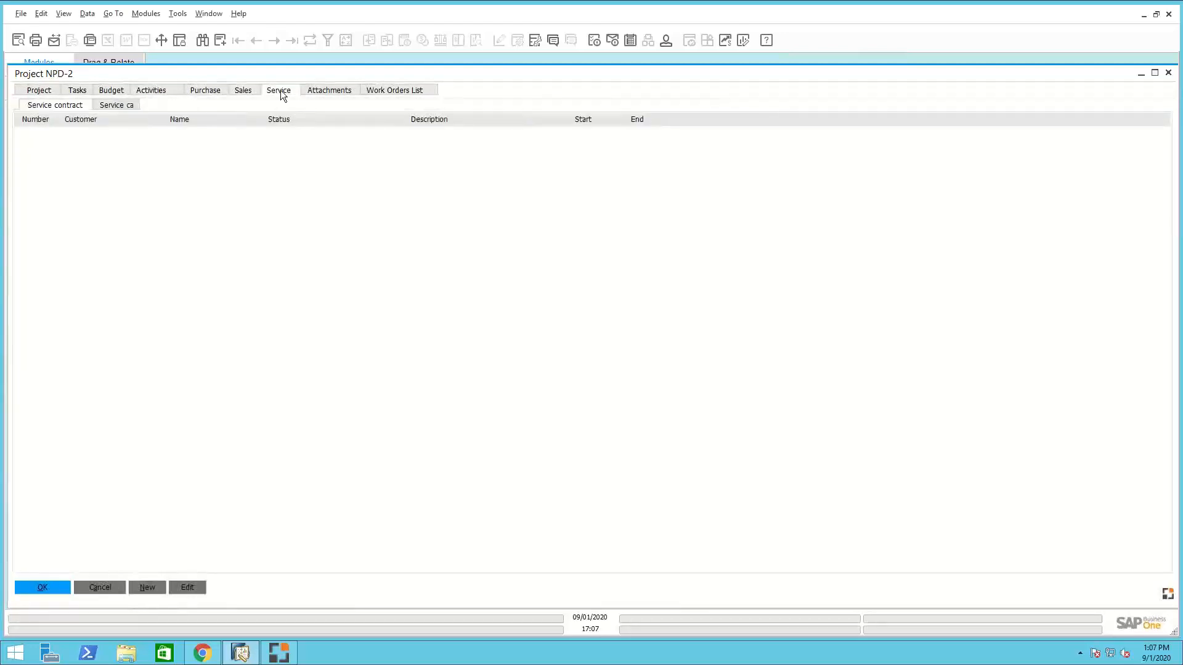
pyautogui.click(327, 92)
pyautogui.click(398, 88)
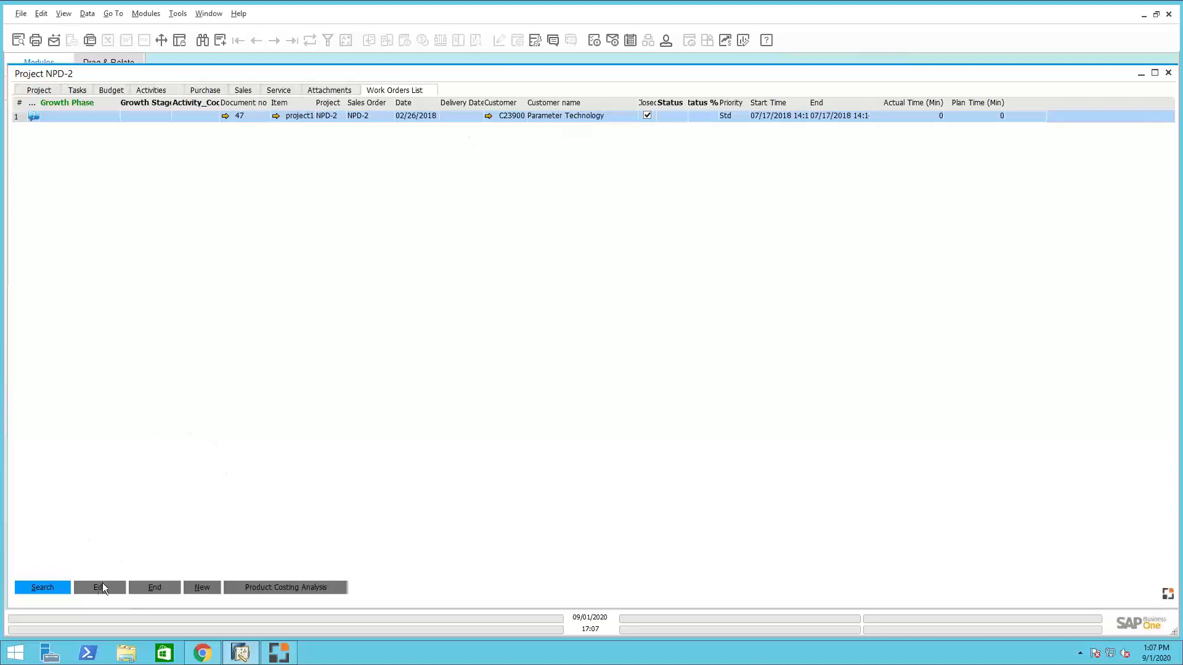
pyautogui.click(155, 588)
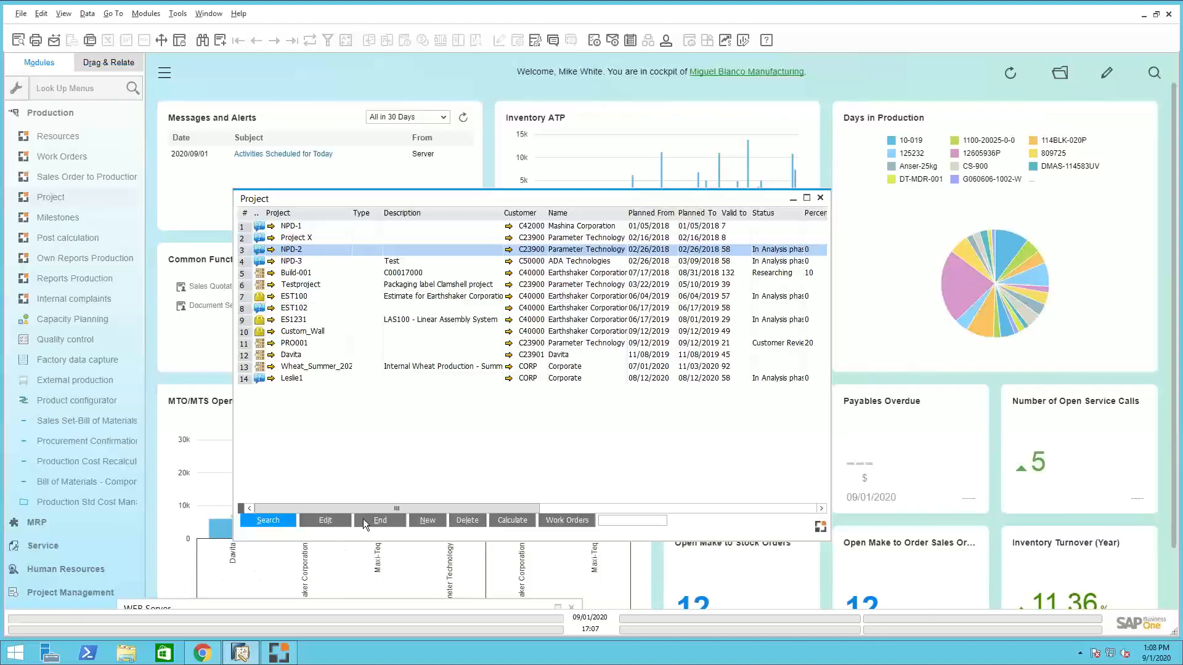
pyautogui.click(380, 520)
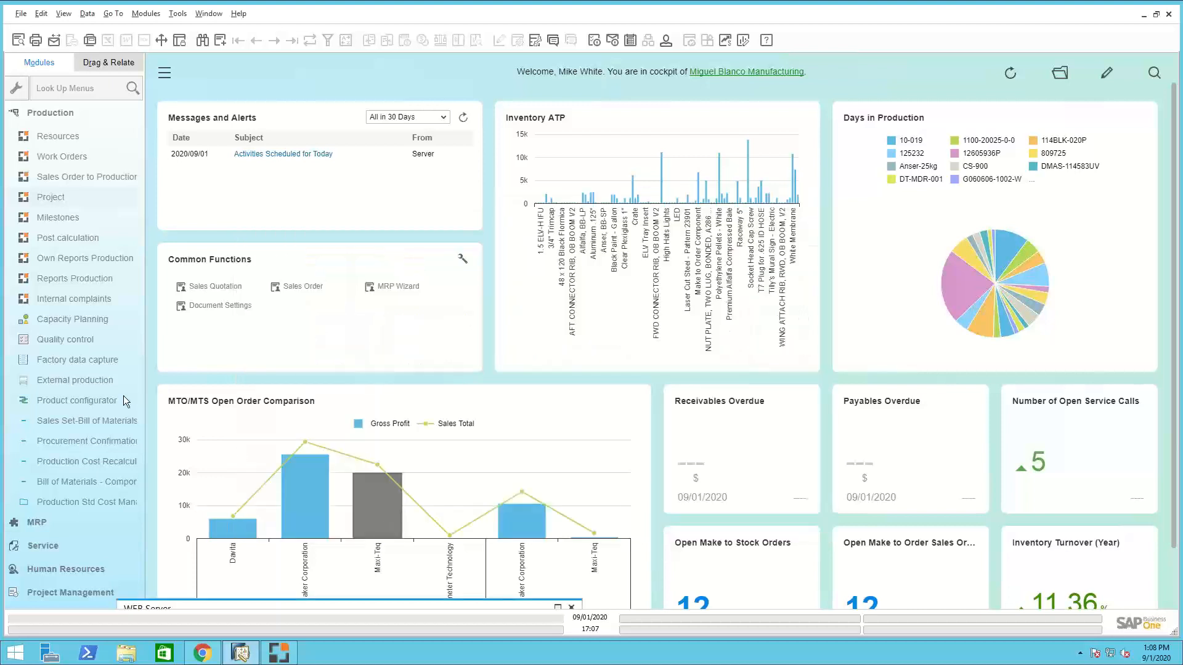
# Open the product configurator's list of configurations, review it, and close it
pyautogui.click(61, 221)
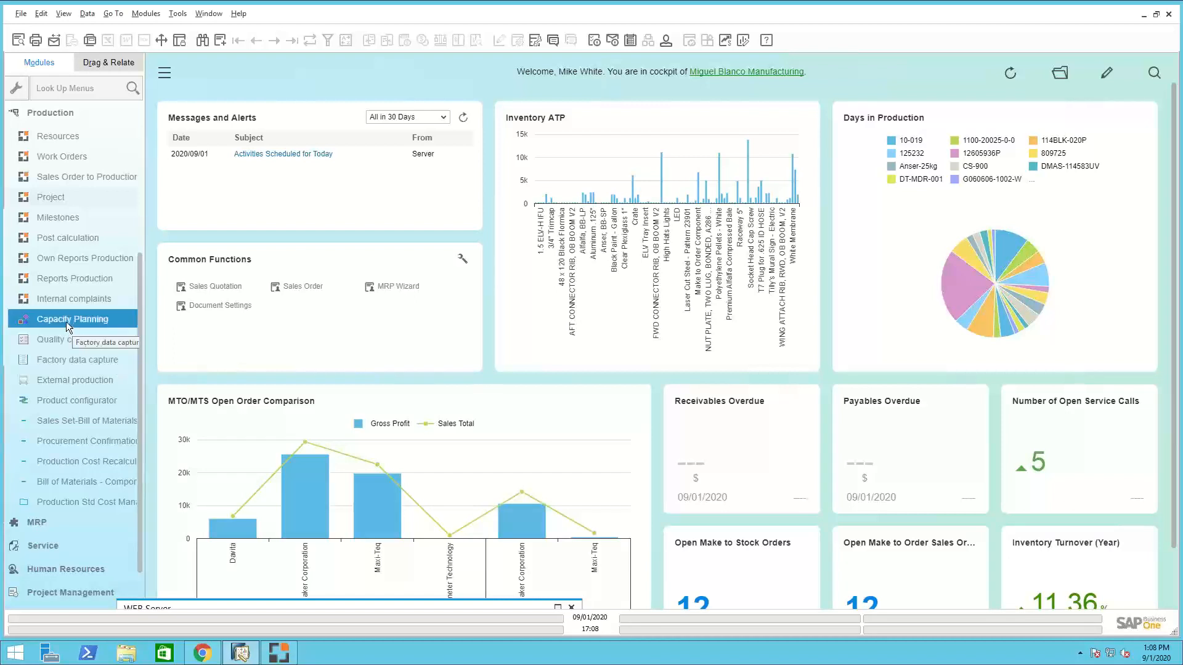
pyautogui.click(75, 401)
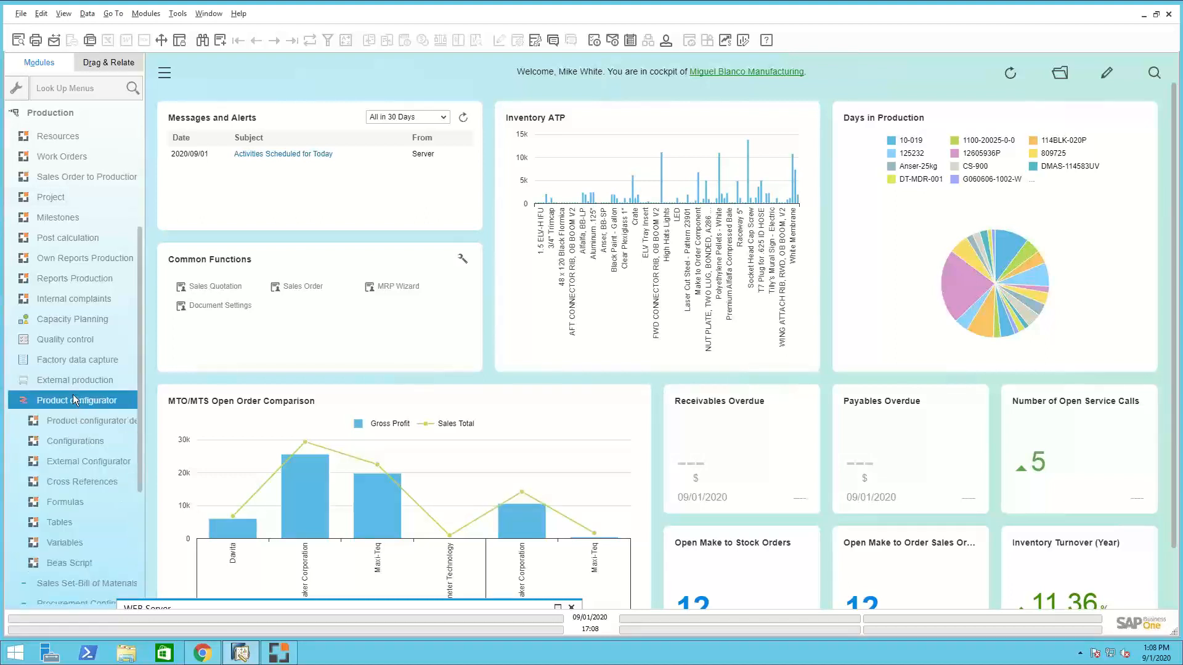
pyautogui.click(77, 449)
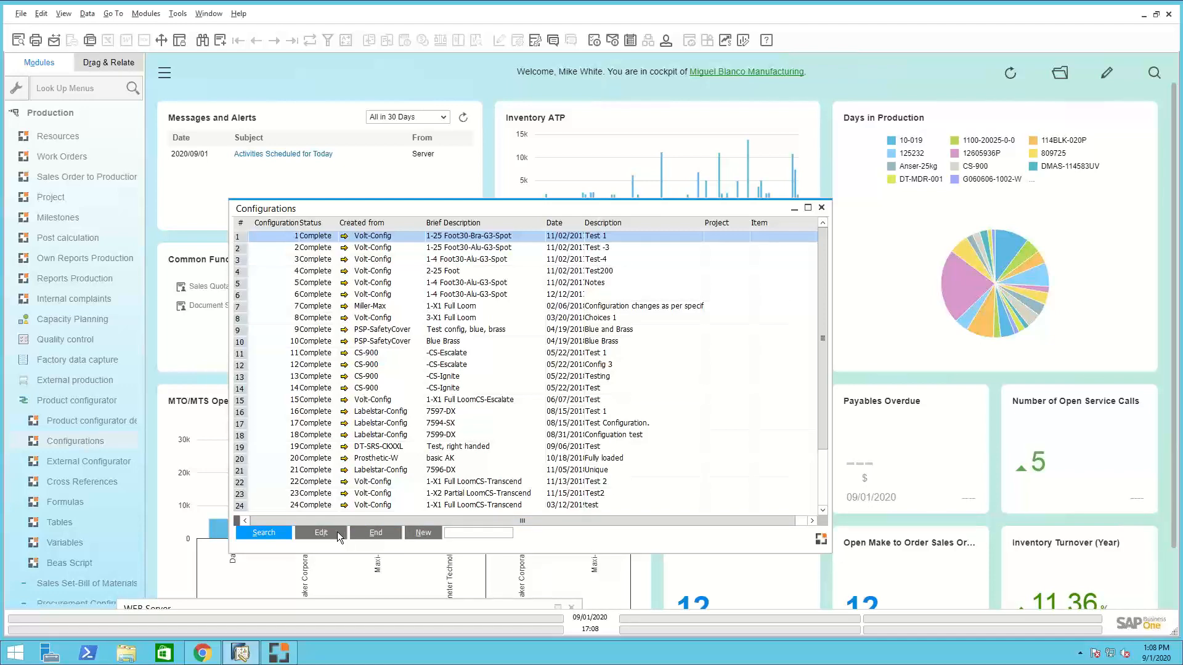
pyautogui.click(822, 208)
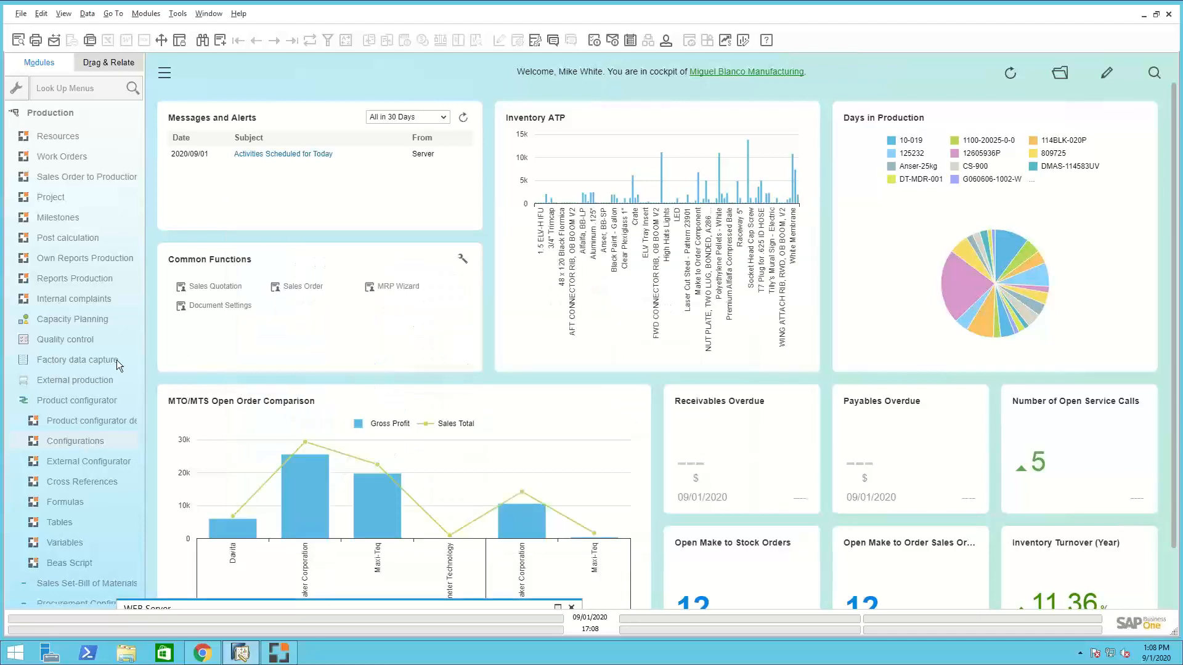
pyautogui.click(56, 403)
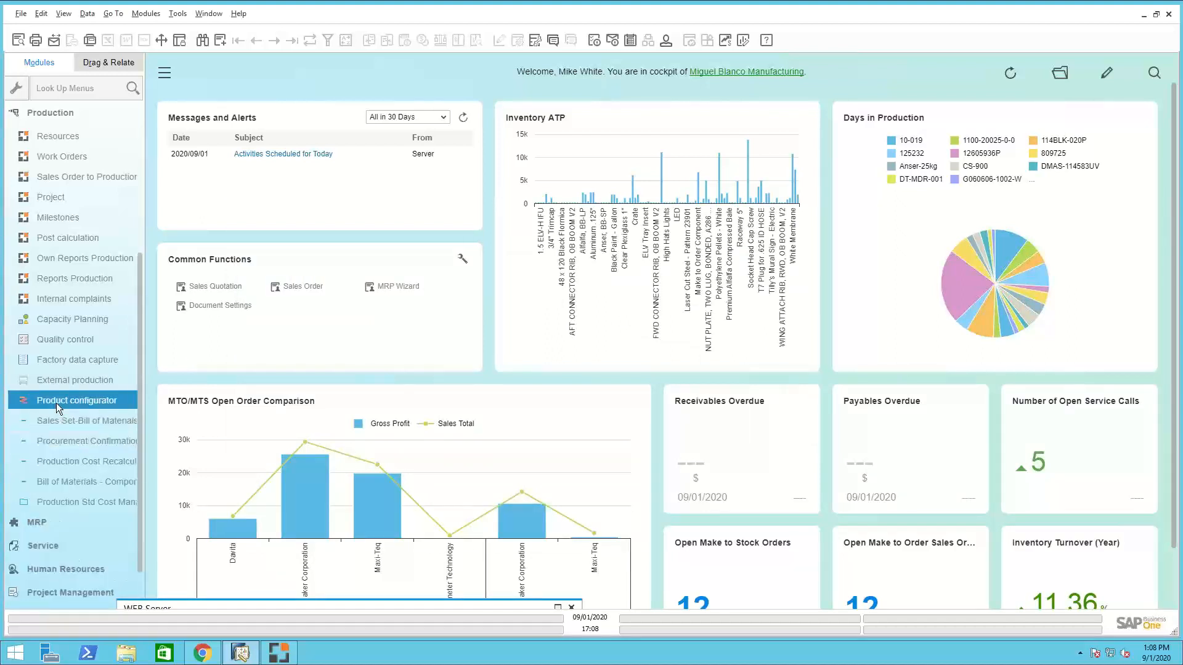
# Examine the functions available in the Human Resources module, including Personnel, and return to the Production module
pyautogui.scroll(-1, 52, 403)
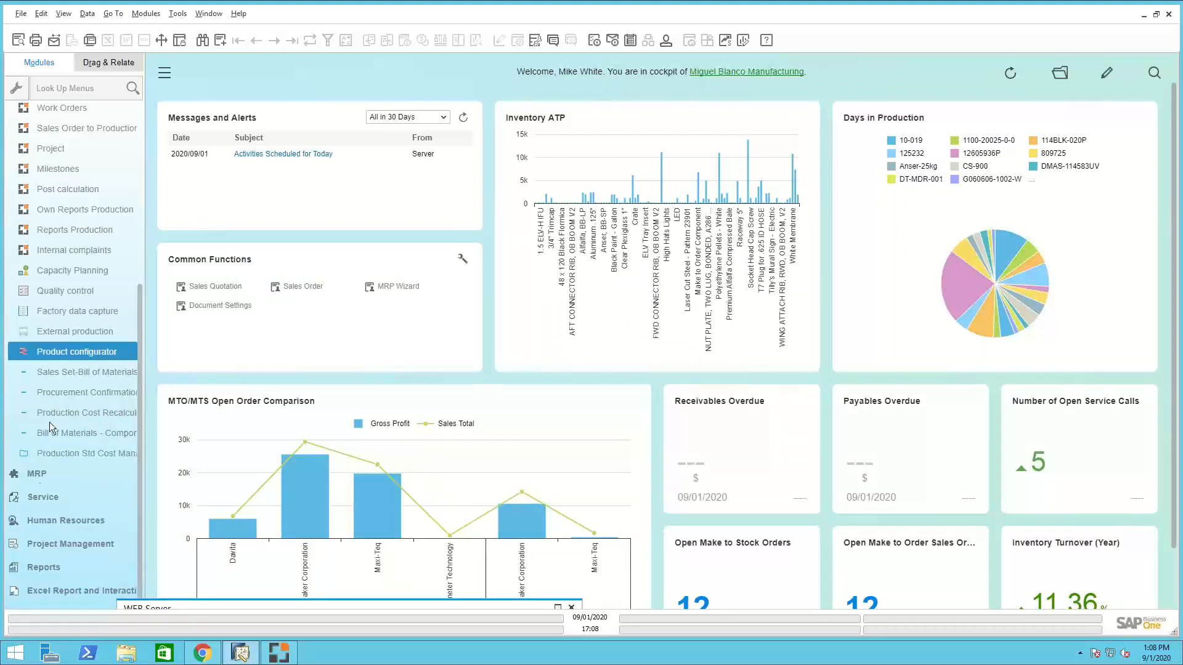
pyautogui.click(53, 522)
pyautogui.scroll(-1, 50, 523)
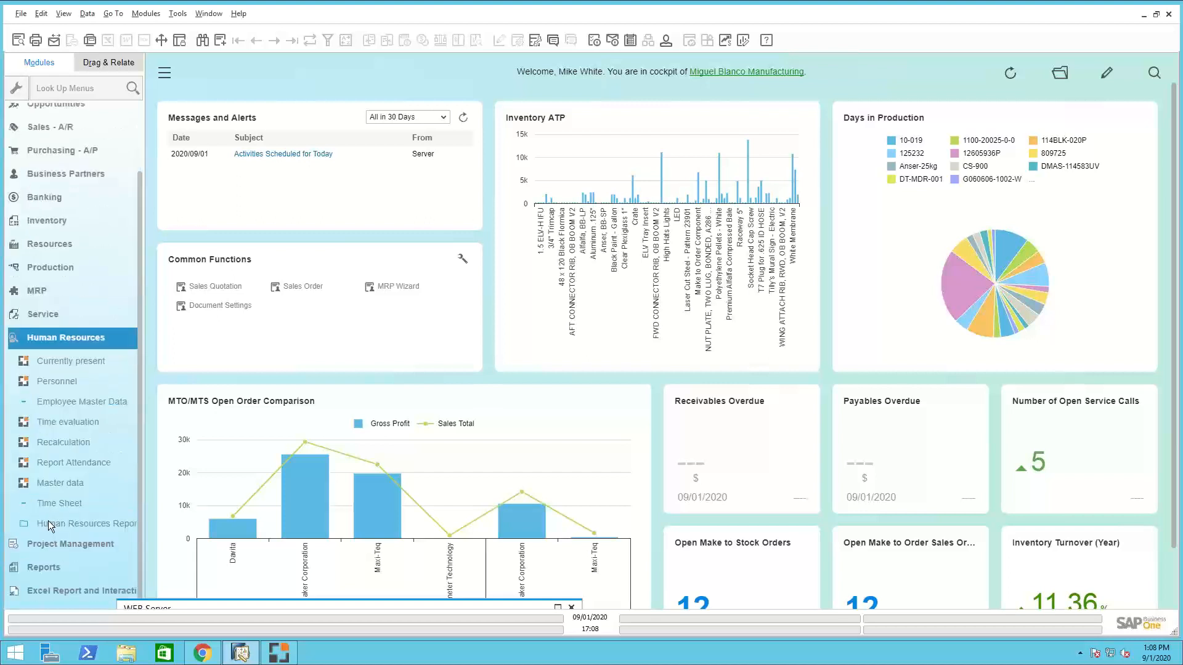
pyautogui.click(64, 382)
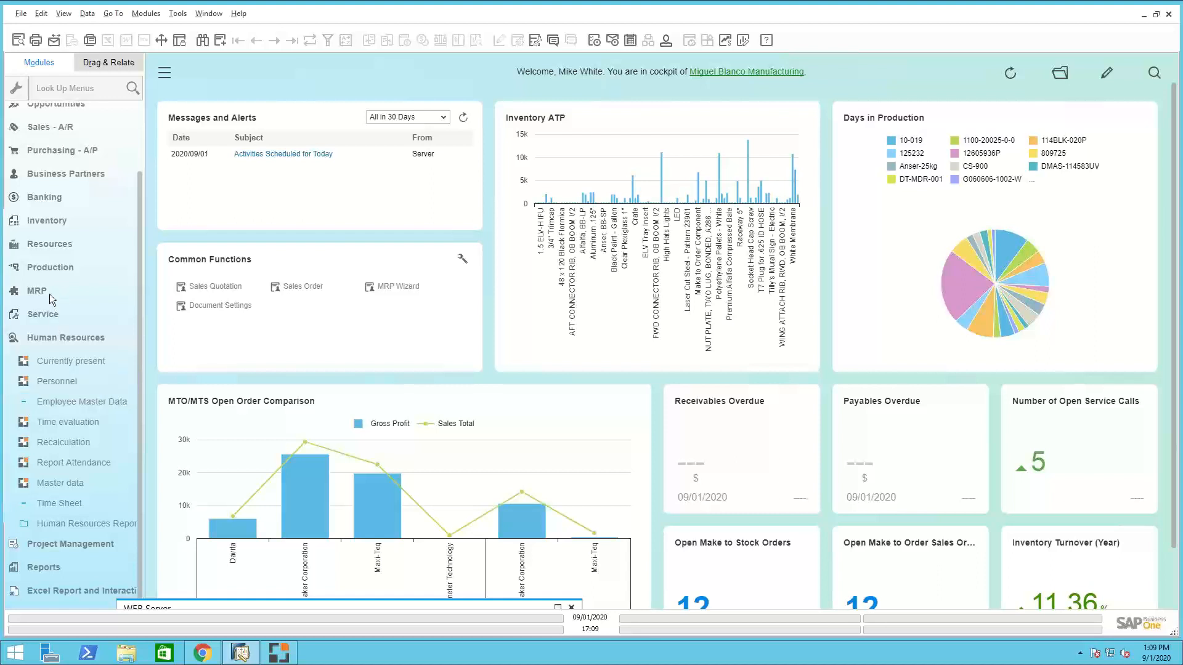
pyautogui.click(49, 267)
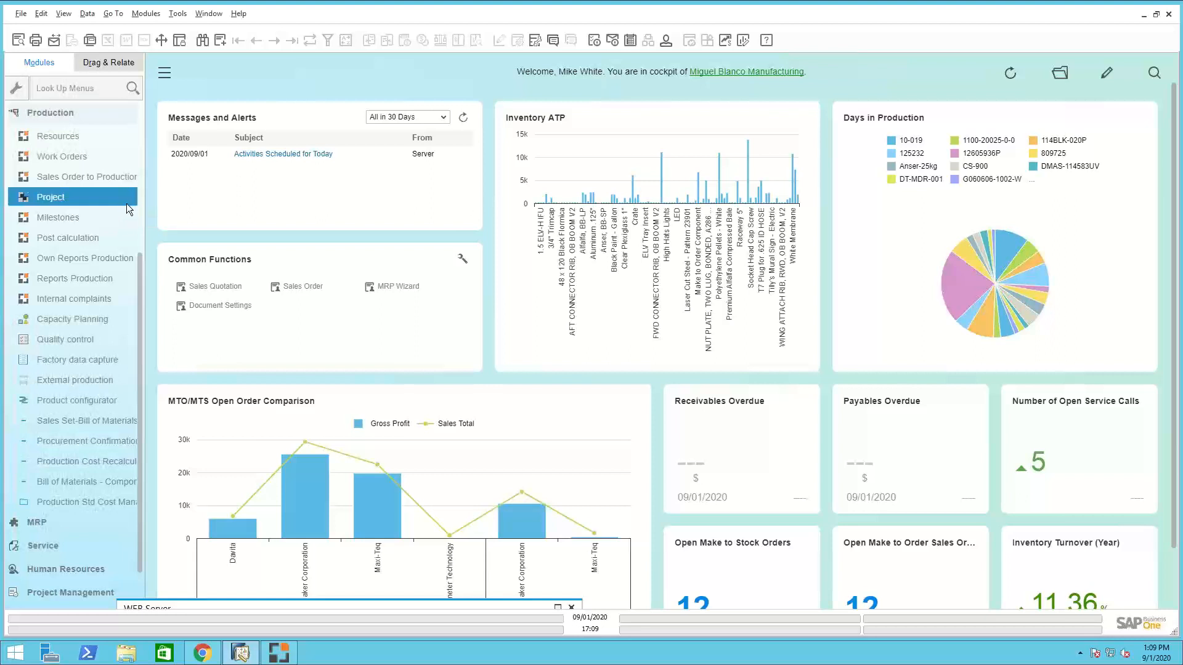
# Look up the Data Integration Hub function by searching the menus for "data" and "hub"
pyautogui.click(64, 99)
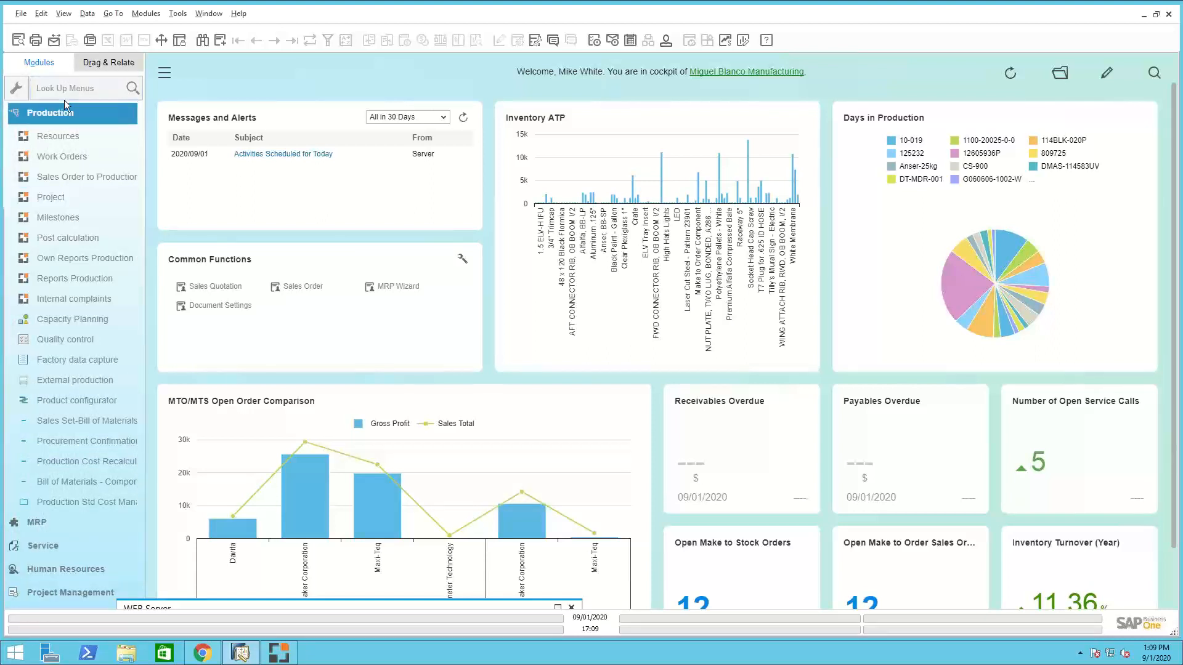
pyautogui.write('data')
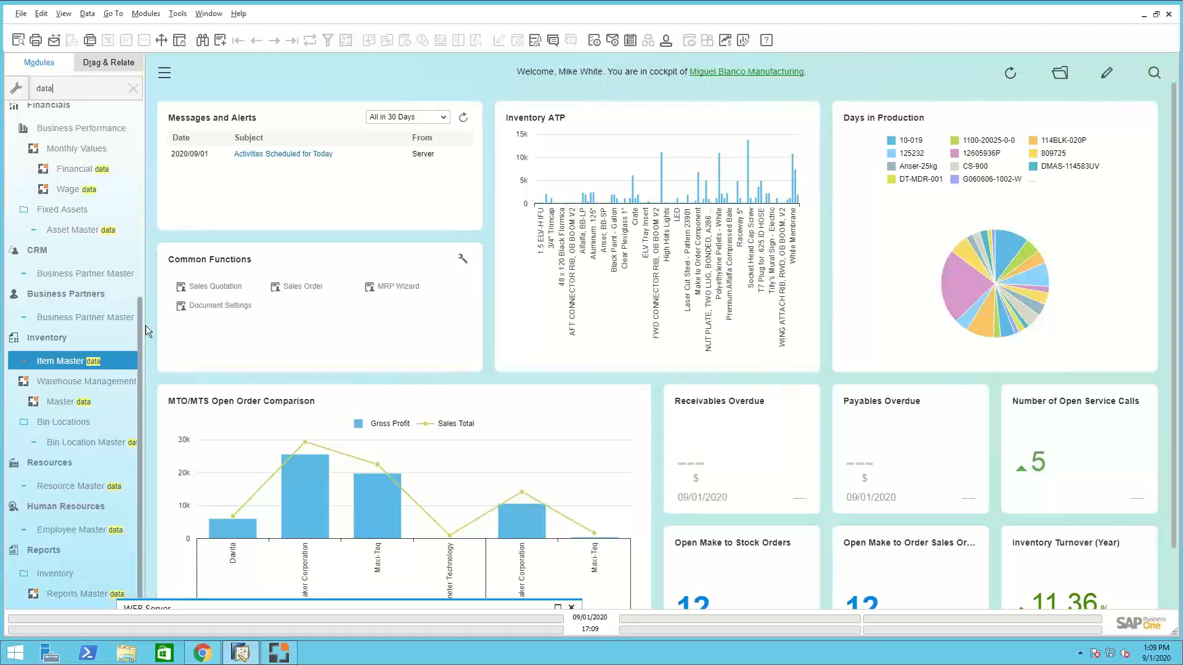
pyautogui.moveTo(146, 326); pyautogui.dragTo(128, 168)
pyautogui.moveTo(68, 88); pyautogui.dragTo(30, 91)
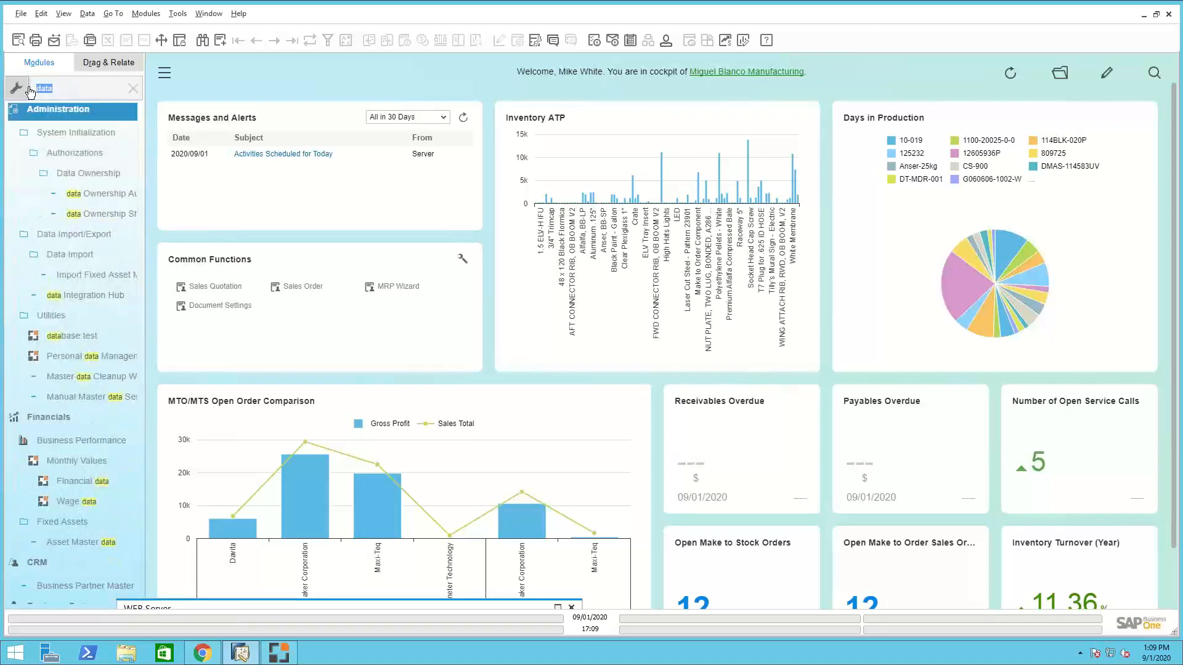
pyautogui.write('hub')
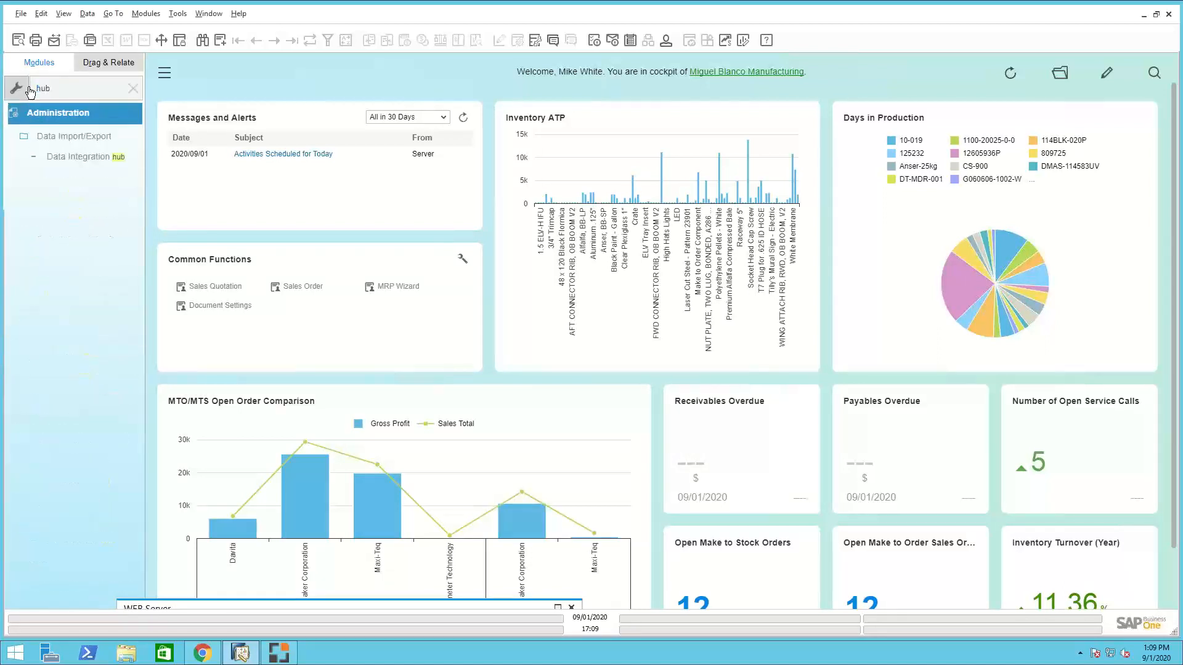
# Review the import and PDM sync definitions in the Data Integration Hub, close it, and return to the Production module's functions
pyautogui.click(83, 157)
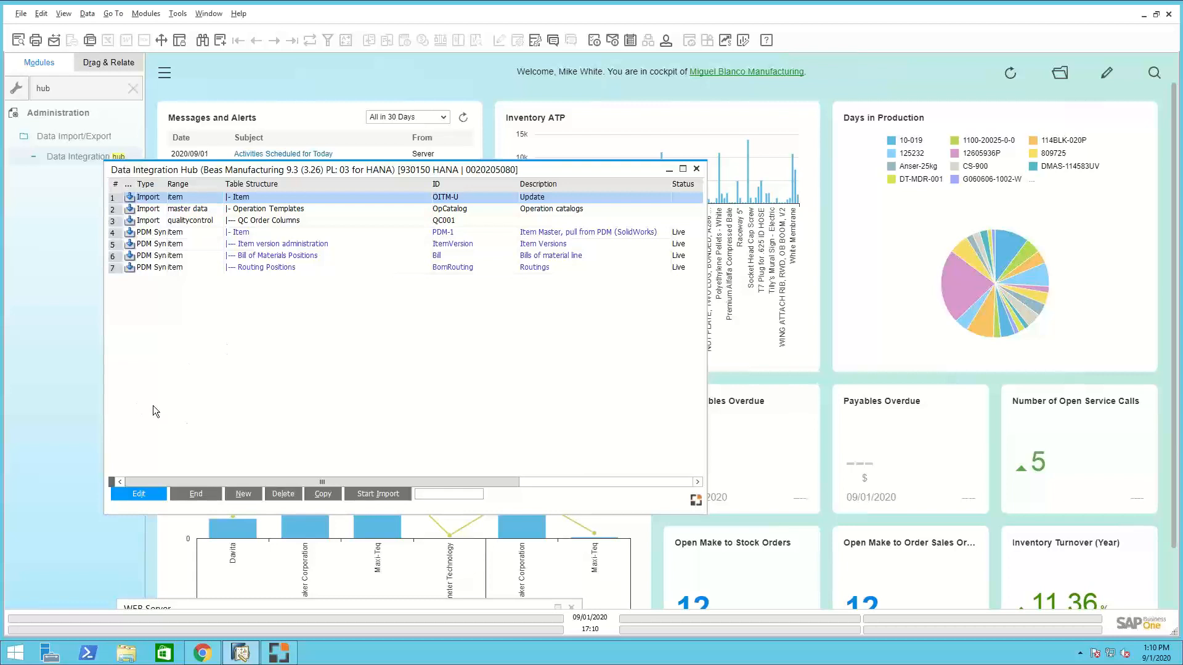
pyautogui.click(696, 169)
pyautogui.click(133, 88)
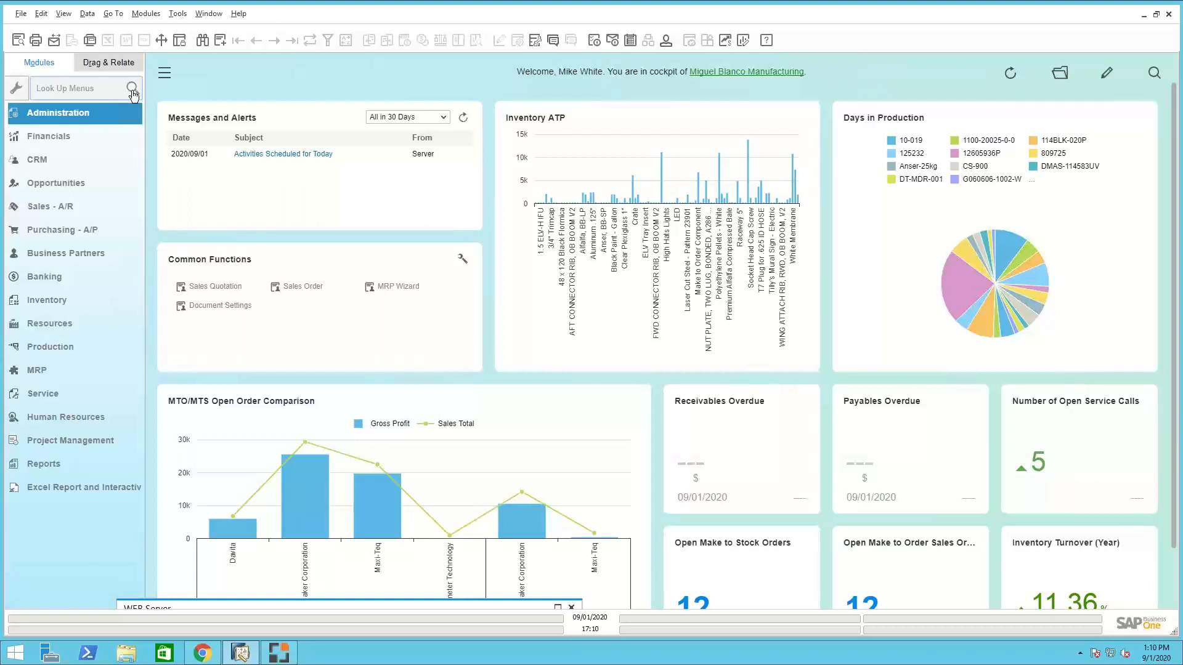
pyautogui.click(45, 346)
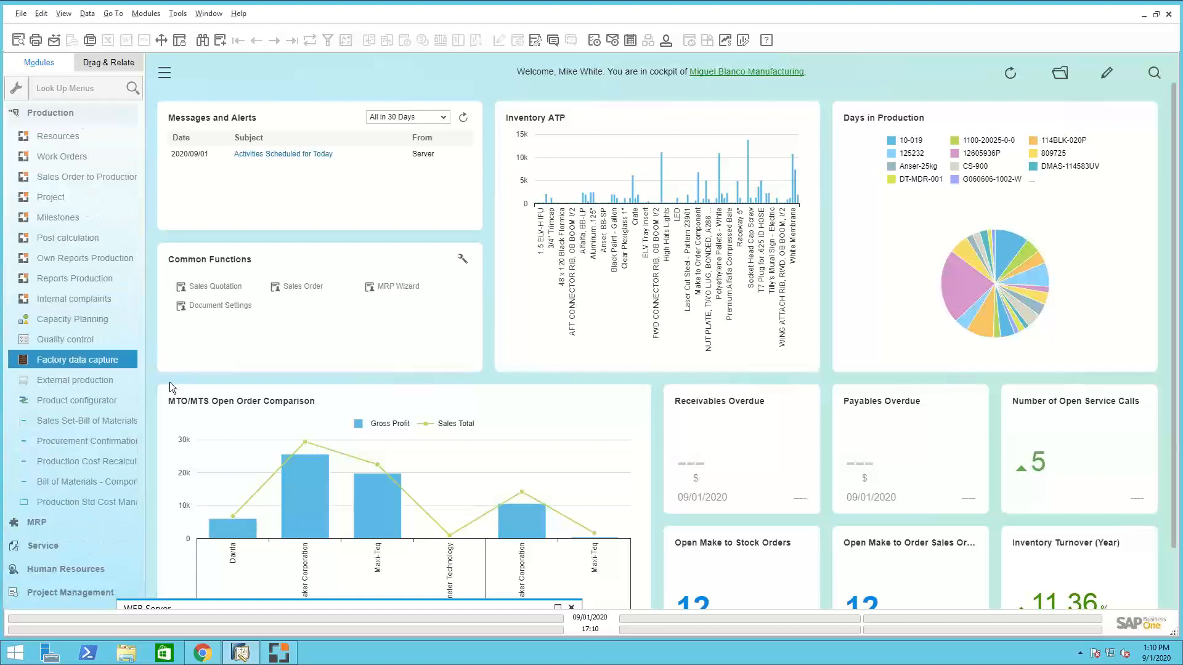